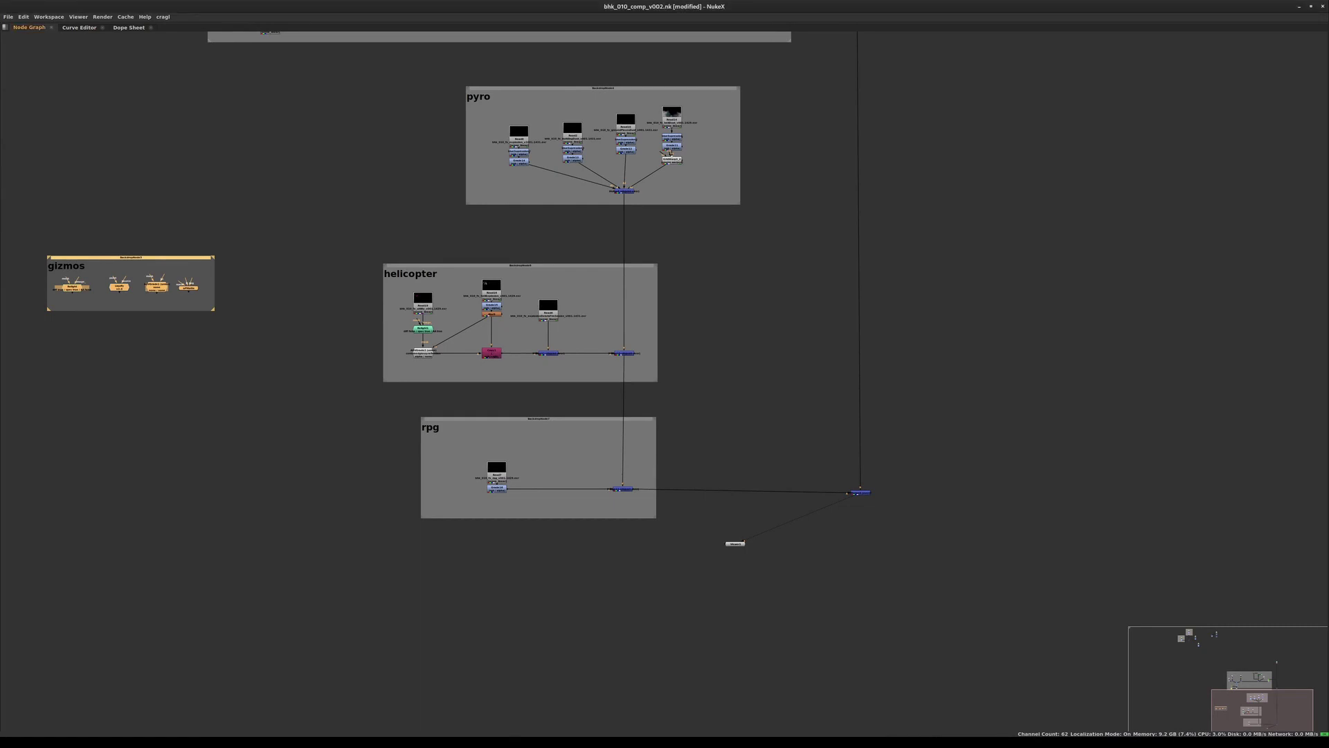
- Align the final Merge node level with the merge of the rpg group
left_click_drag(303, 82, 803, 528)
left_click_drag(861, 492, 860, 489)
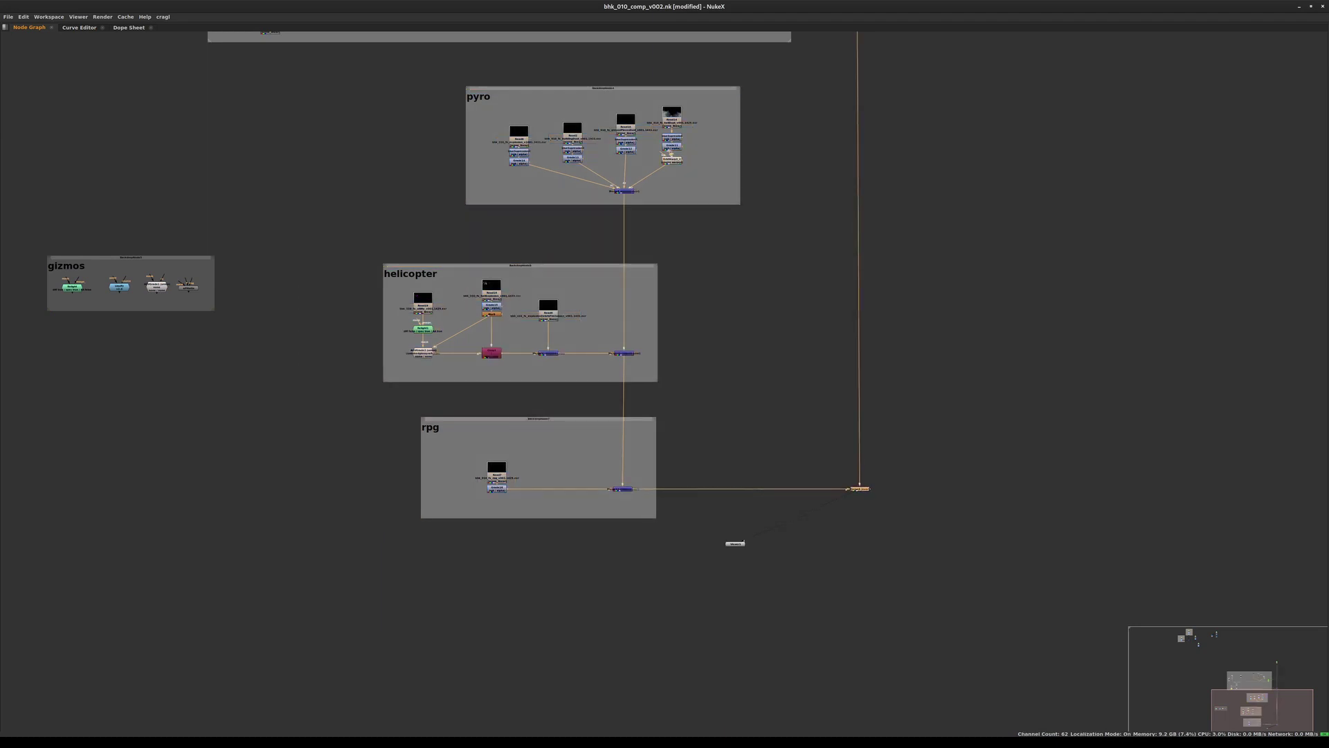
- Add a Read node loading bhk_010_distort_v001.exr from the shot's cam folder and place it below the rpg group
key("Tab")
type("read")
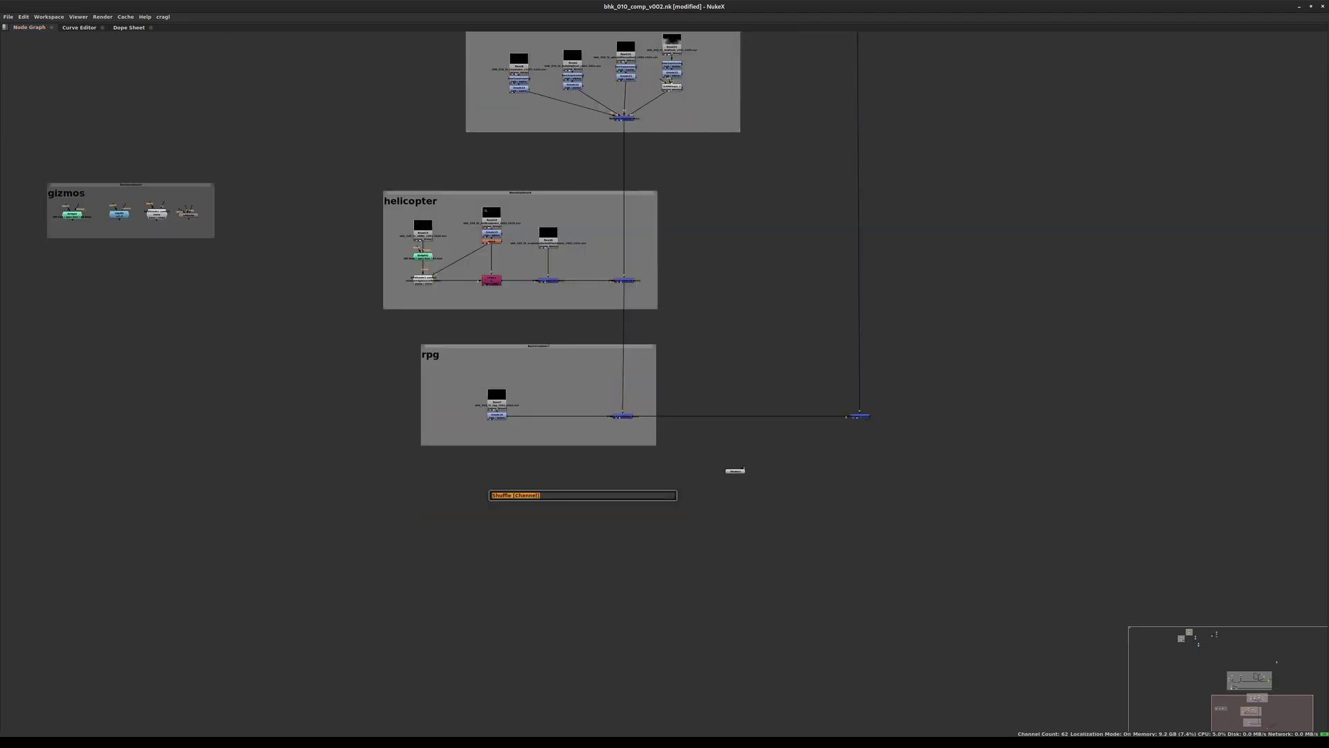
key("Return")
left_click(421, 254)
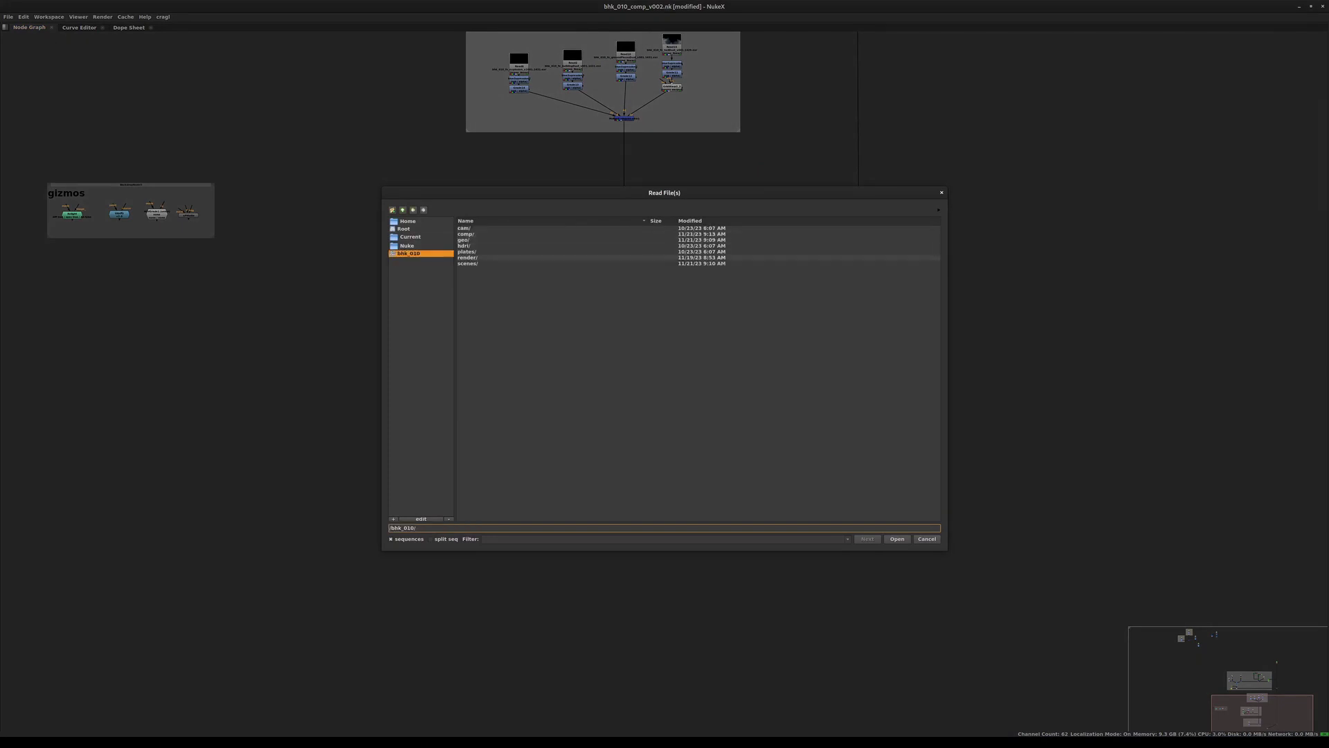
double_click(464, 228)
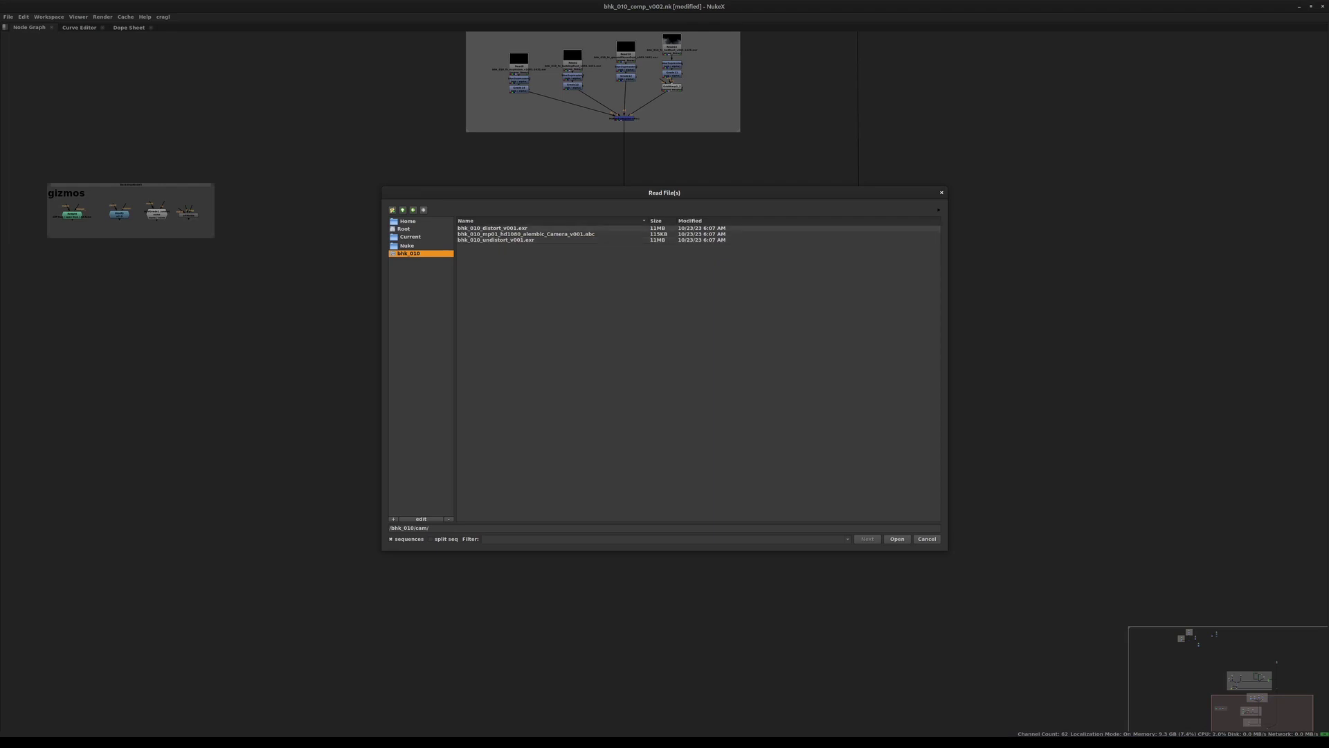
left_click(492, 228)
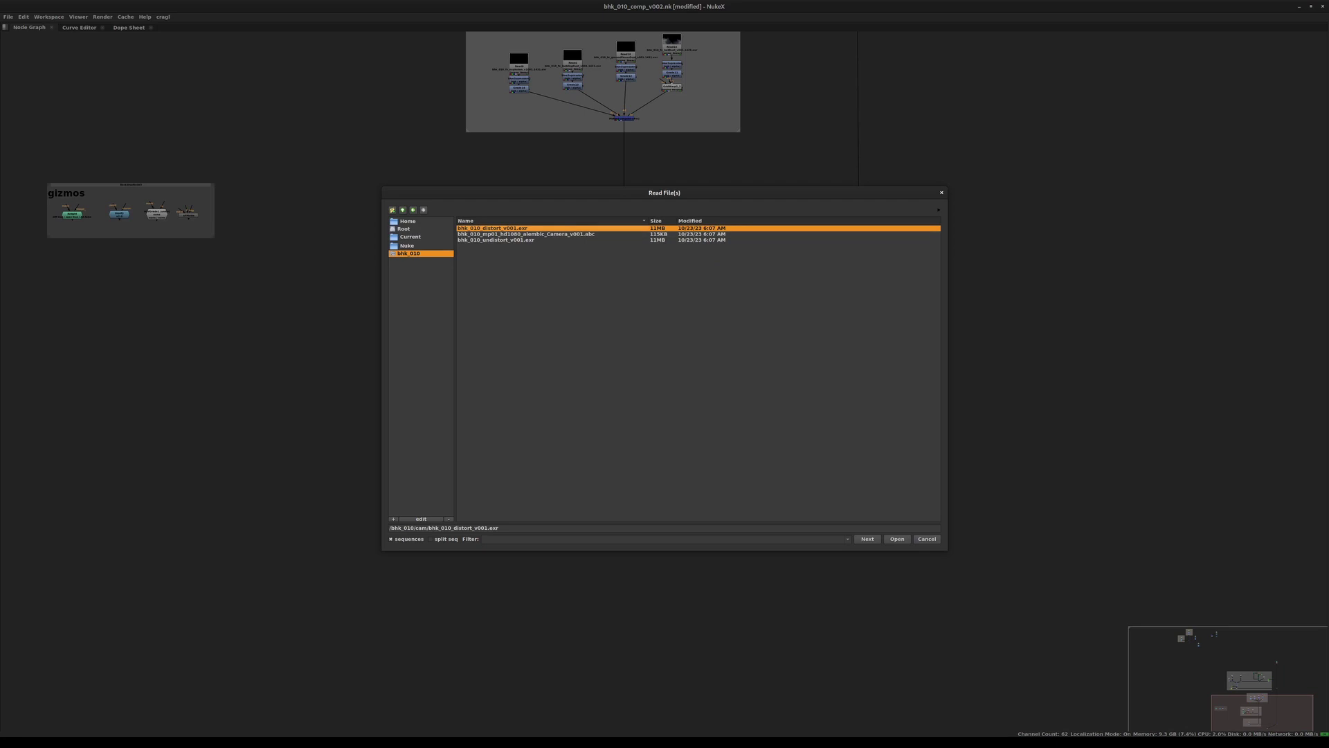
left_click(897, 539)
left_click_drag(562, 522, 587, 553)
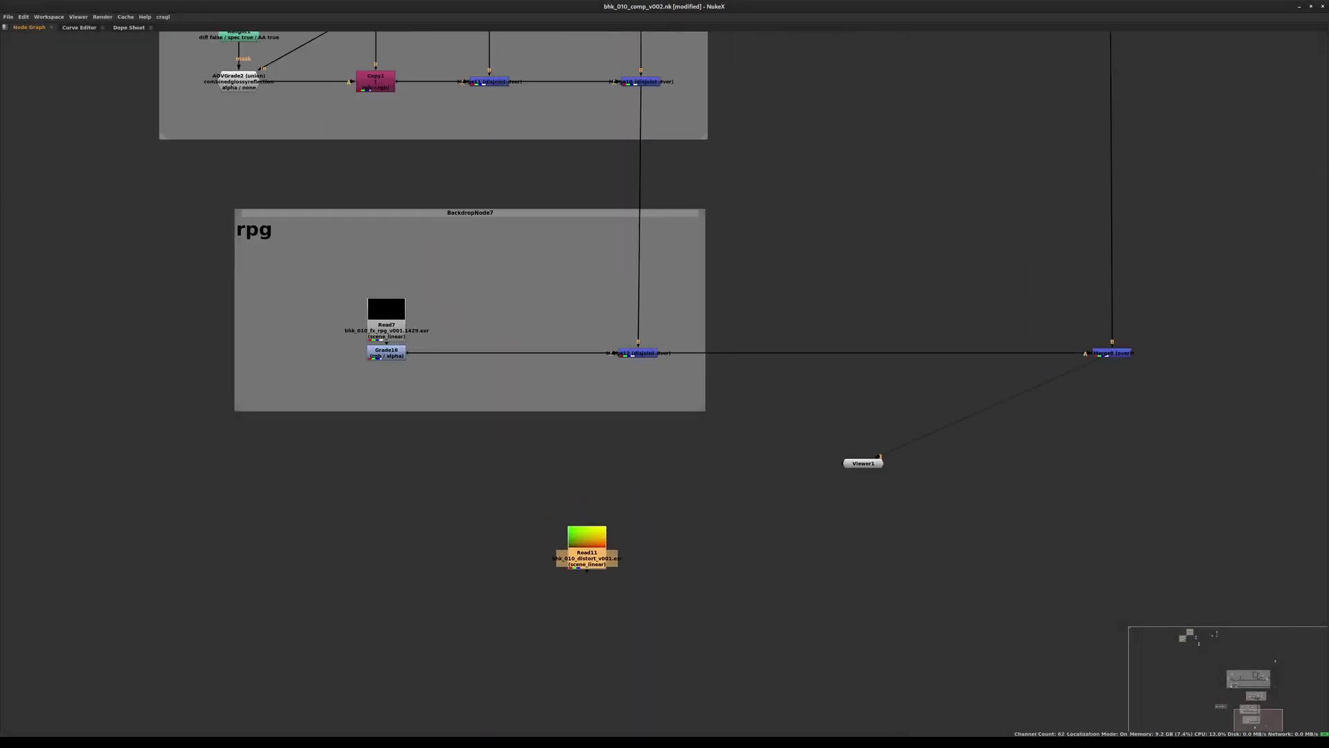
- Create an STMap node below the distortion map's Read node and connect it to that Read
key("Tab")
type("stmap")
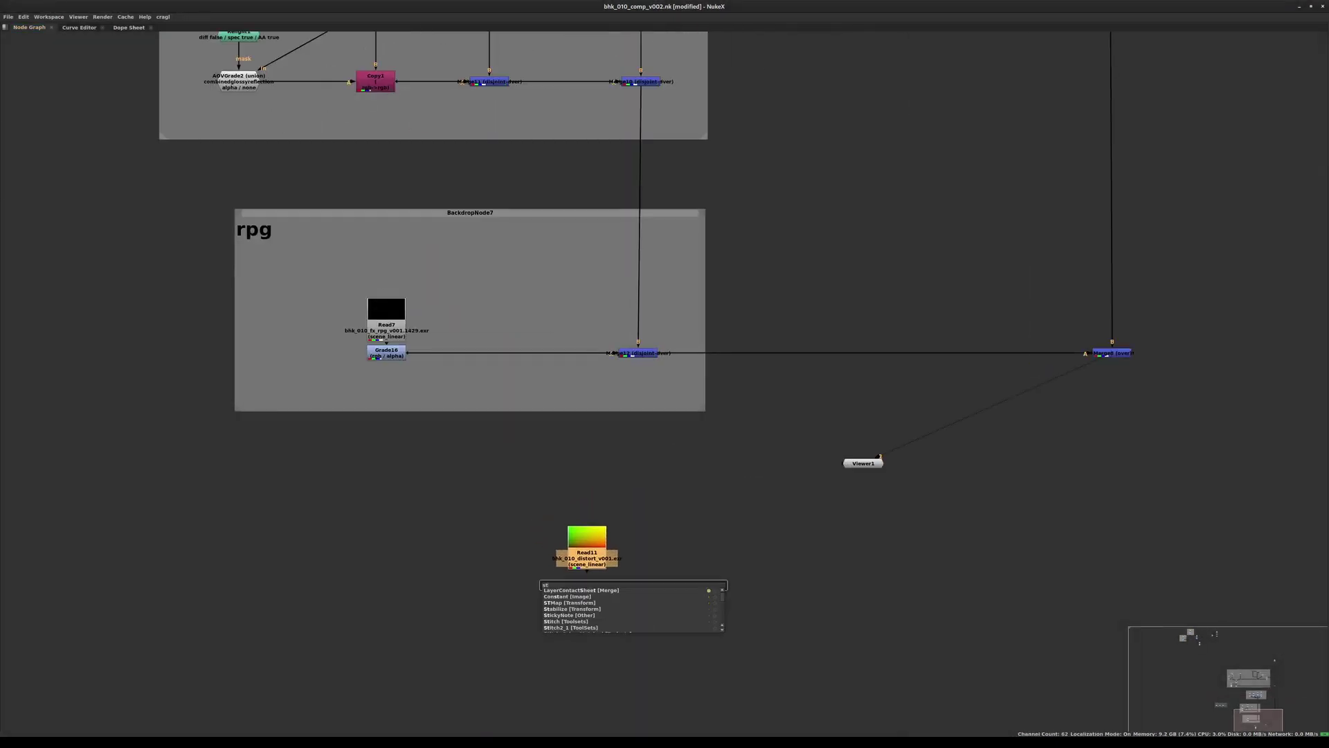
key("Return")
mouse_move(587, 580)
left_mouse_down()
mouse_move(583, 635)
mouse_move(596, 612)
mouse_move(580, 609)
mouse_move(587, 569)
left_mouse_up()
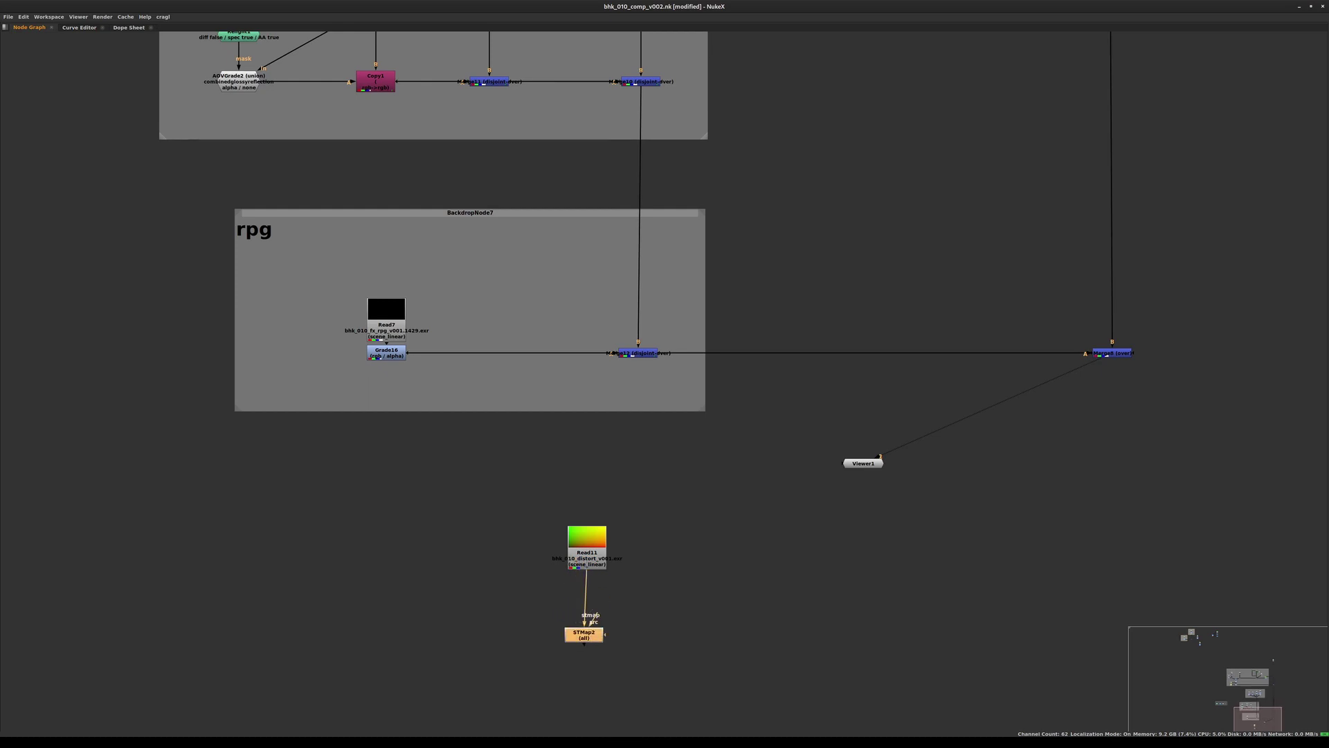
- Connect the STMap's src input to the rpg merge and line up the STMap below it, with the distortion map beside it
left_click_drag(592, 619, 709, 580)
left_click_drag(587, 554, 492, 637)
left_click_drag(584, 635, 637, 353)
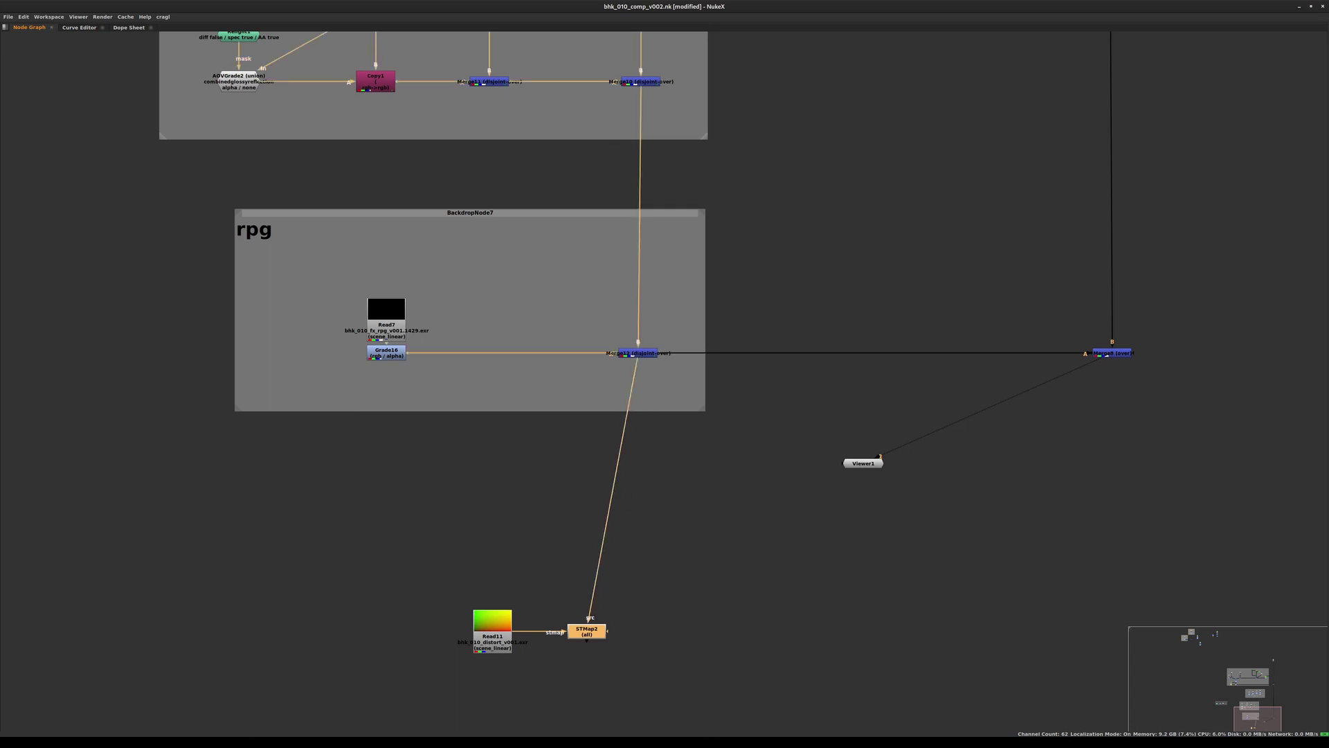
left_click_drag(586, 632, 638, 631)
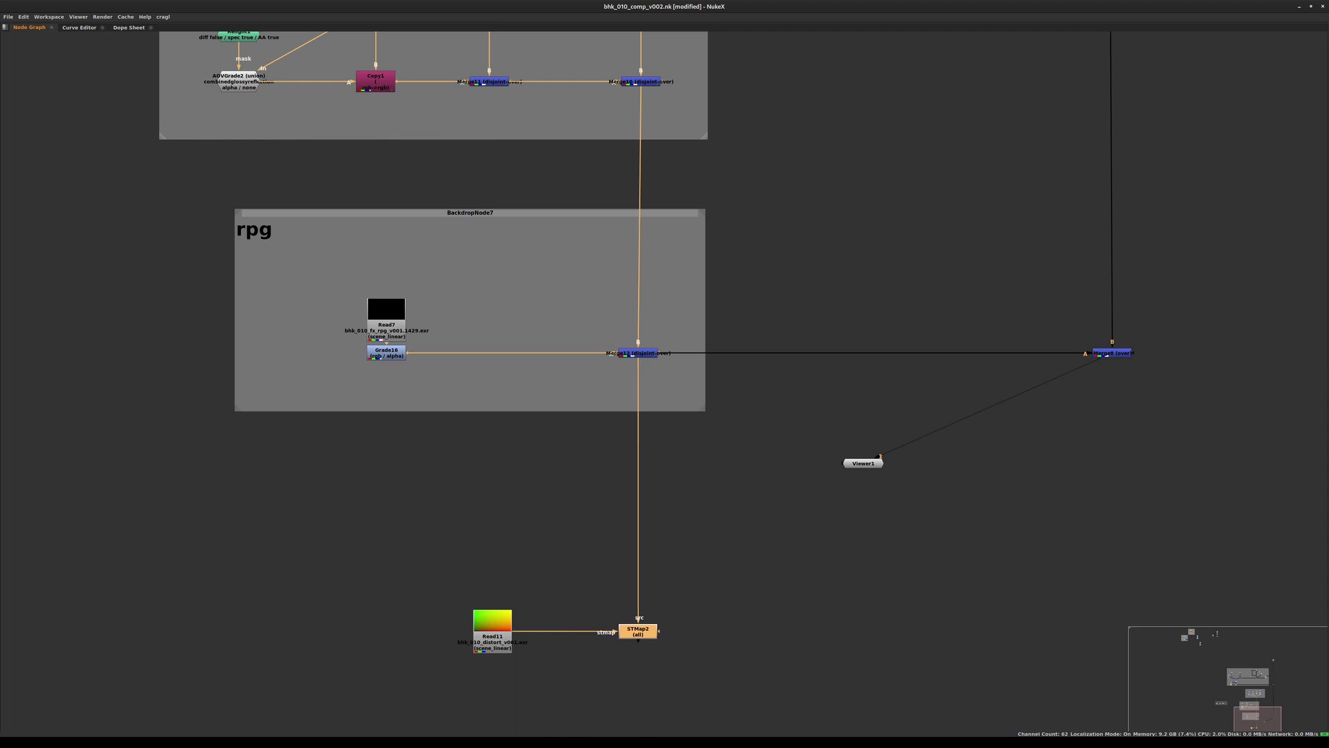
- Set the STMap node's UV channels to rgb
key("space")
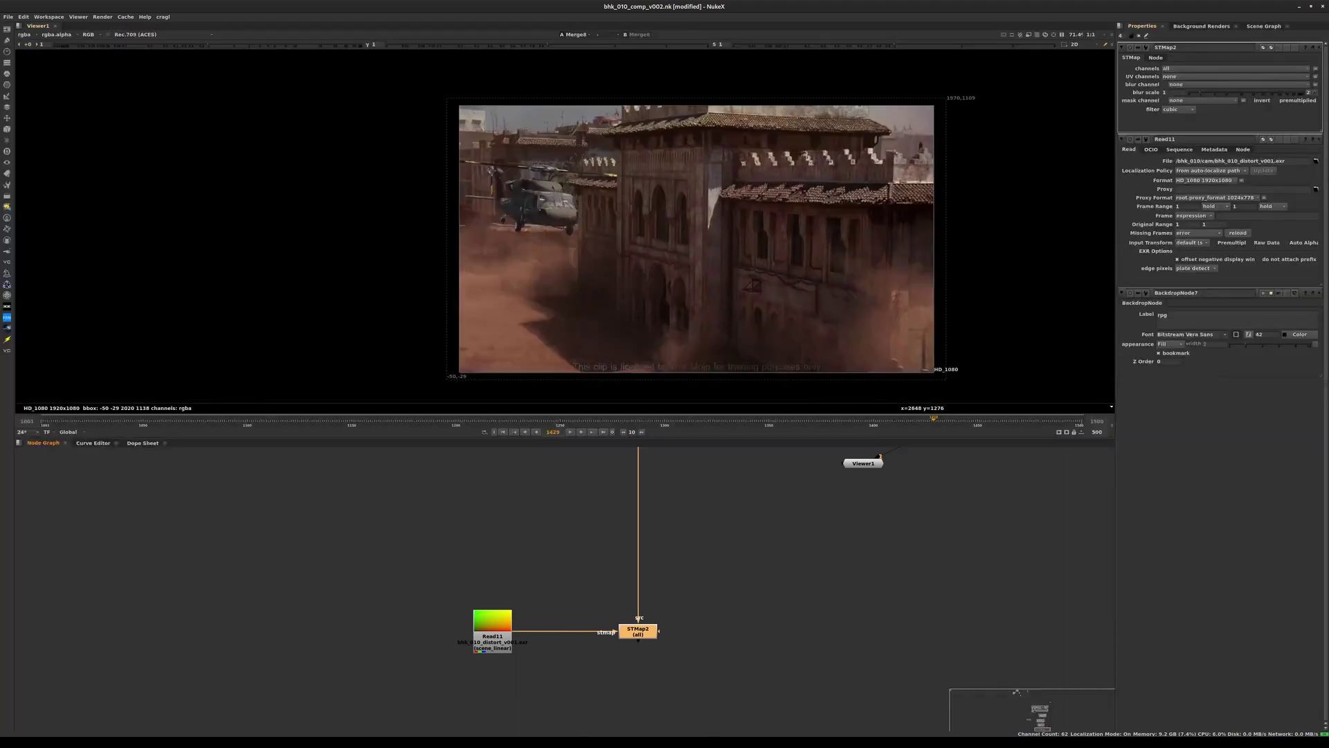
left_click(1235, 76)
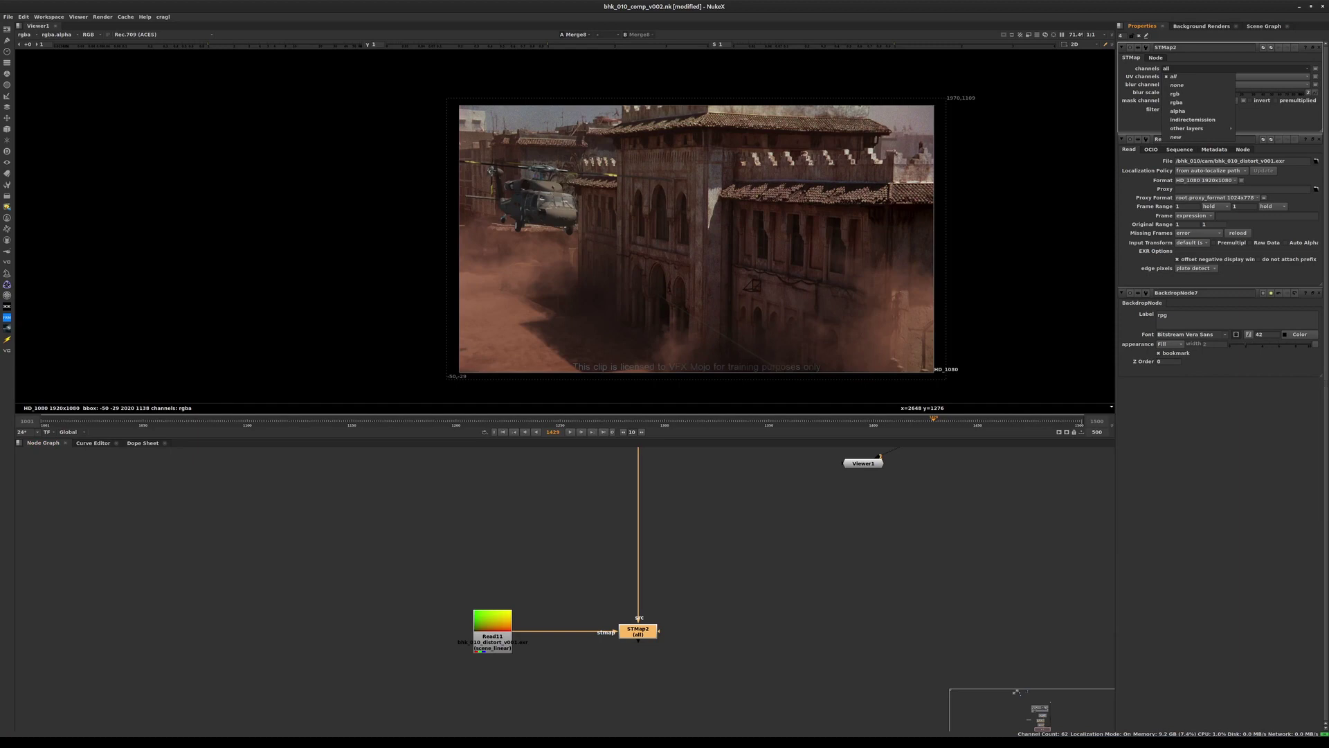
left_click(1175, 93)
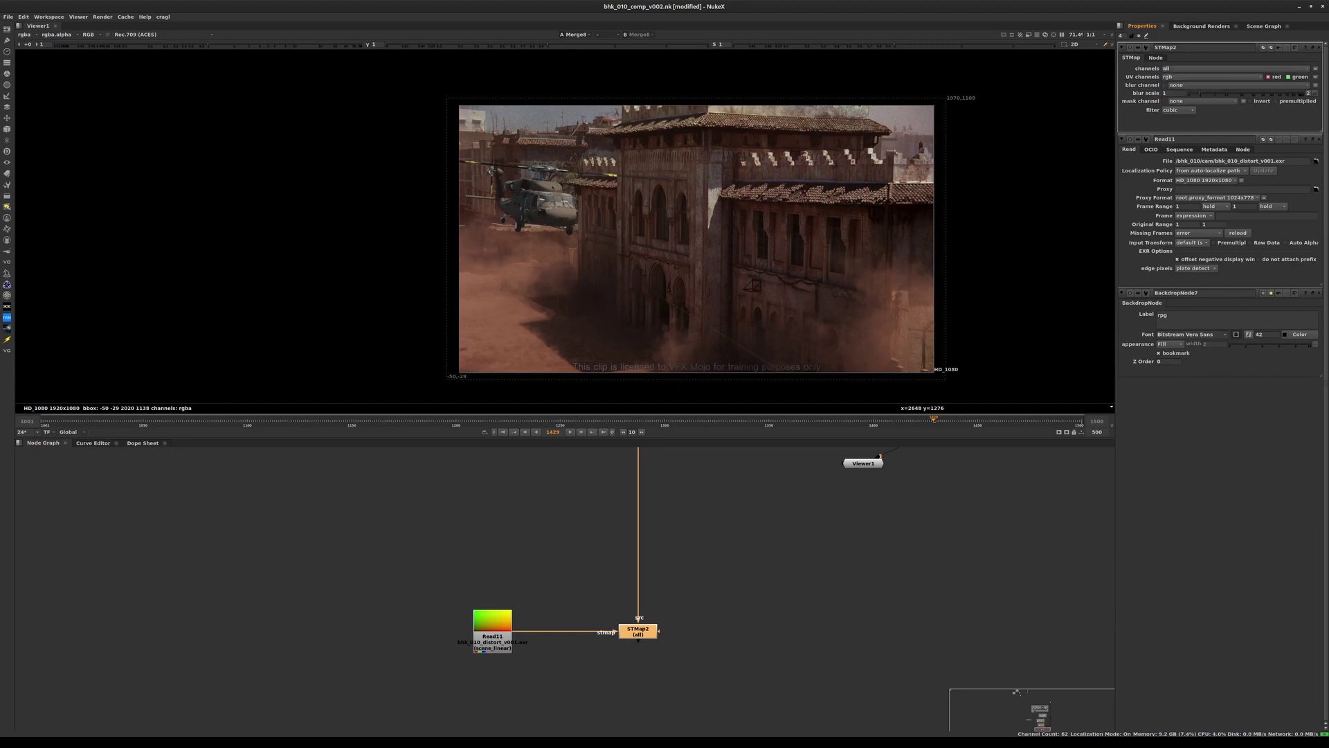
- View the STMap output and repeatedly disable and re-enable the node to compare the helicopter with and without lens distortion
left_click_drag(681, 683, 586, 615)
key("1")
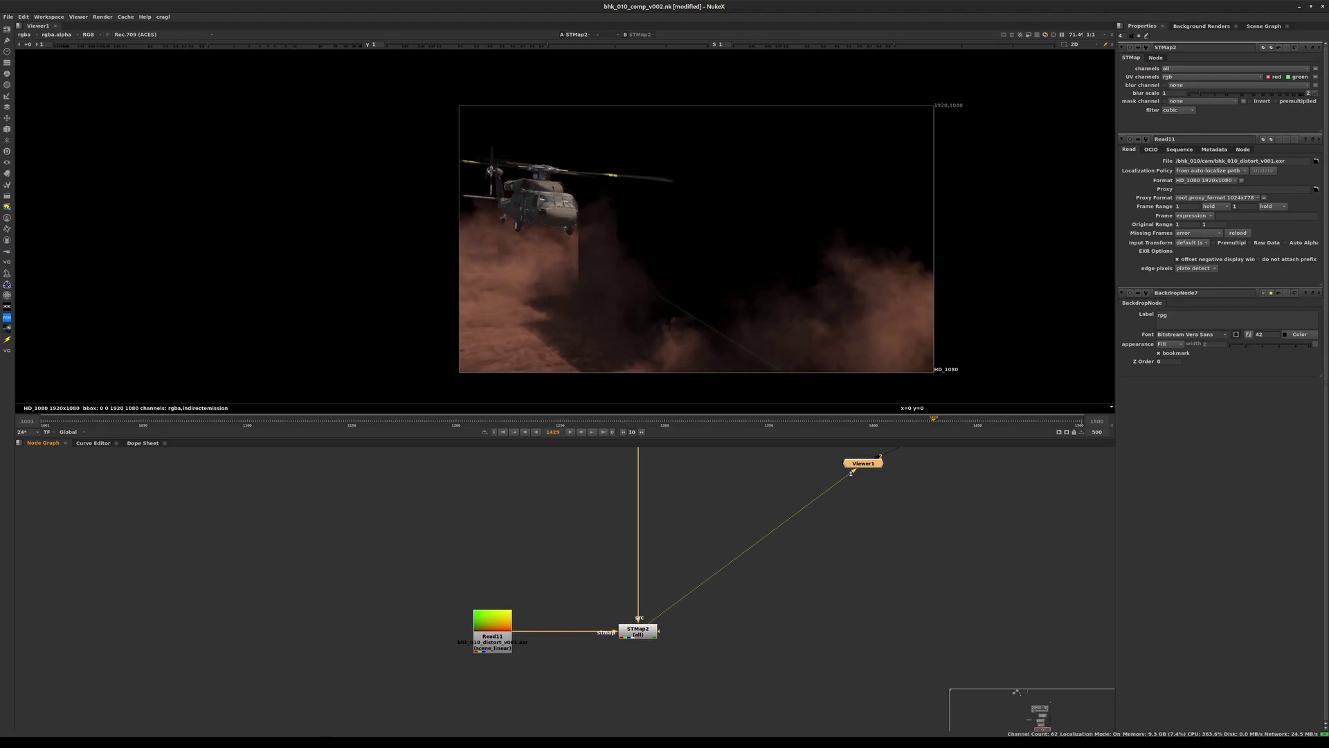
left_click(638, 630)
scroll(504, 309, "up", 4)
key("d")
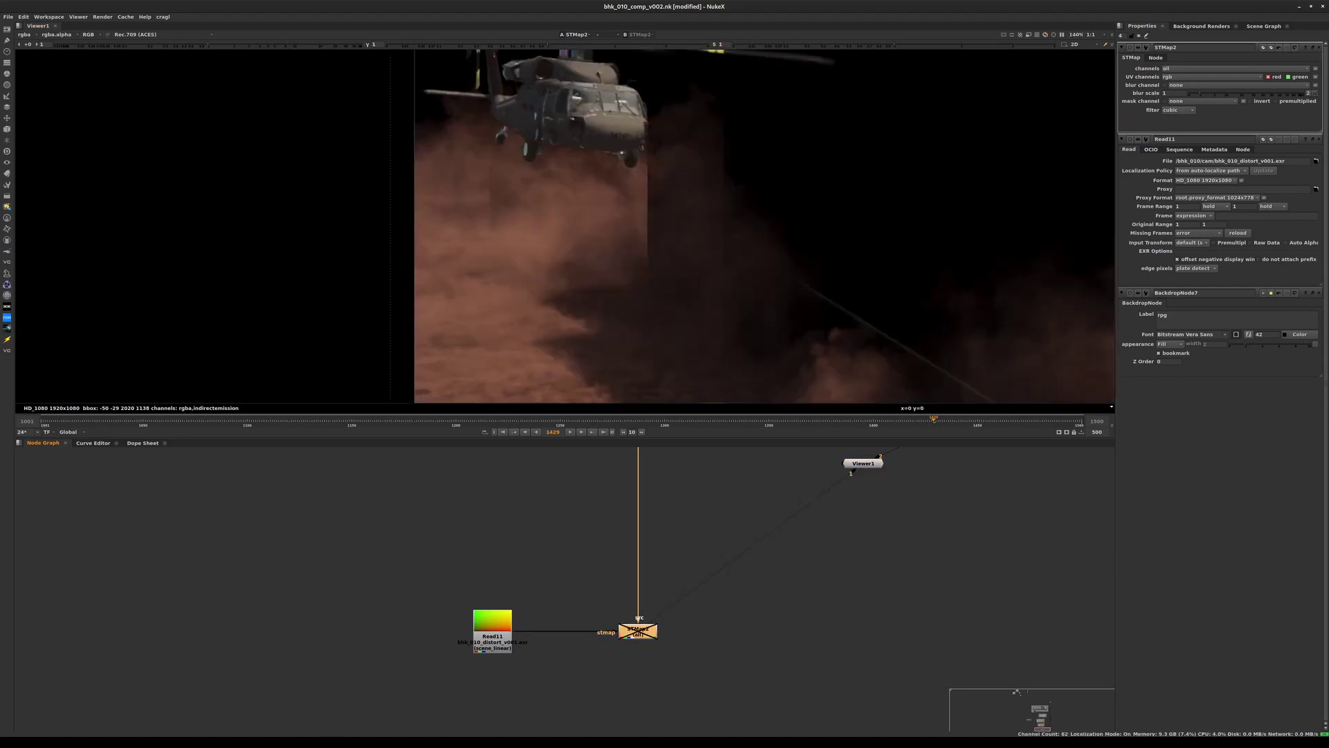
key("d")
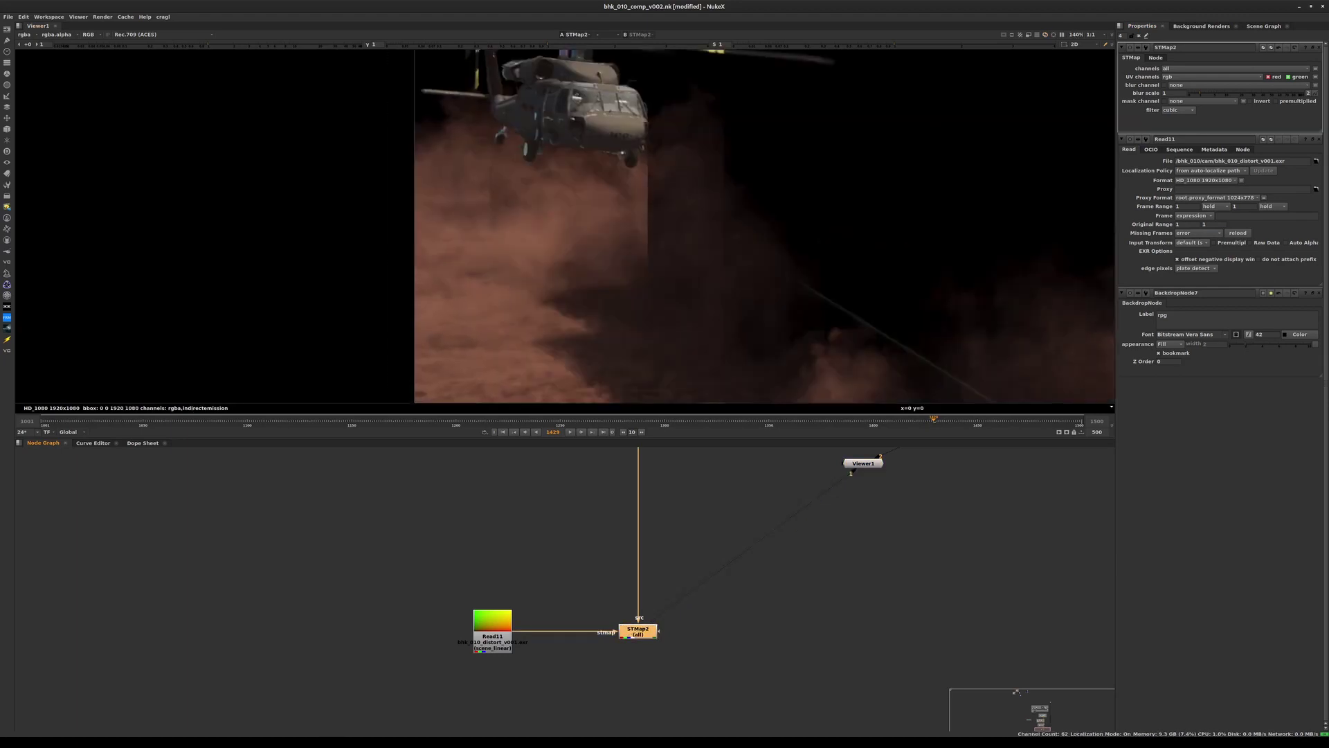
key("d")
key("d")
key("d")
key("d")
key("d")
key("d")
key("d")
- Reconnect the final merge's A input from the rpg merge to the STMap and move the merge down beside it
middle_click_drag(817, 575, 680, 472)
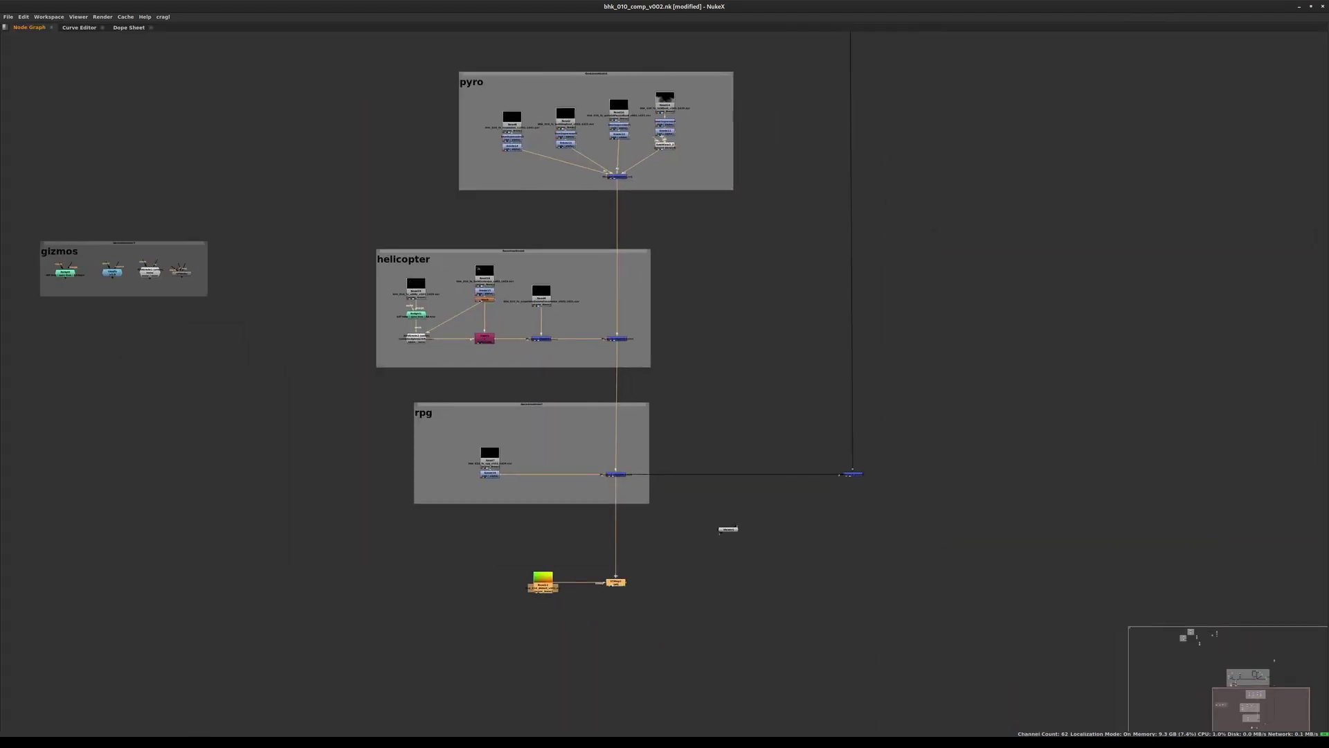
scroll(681, 473, "up", 4)
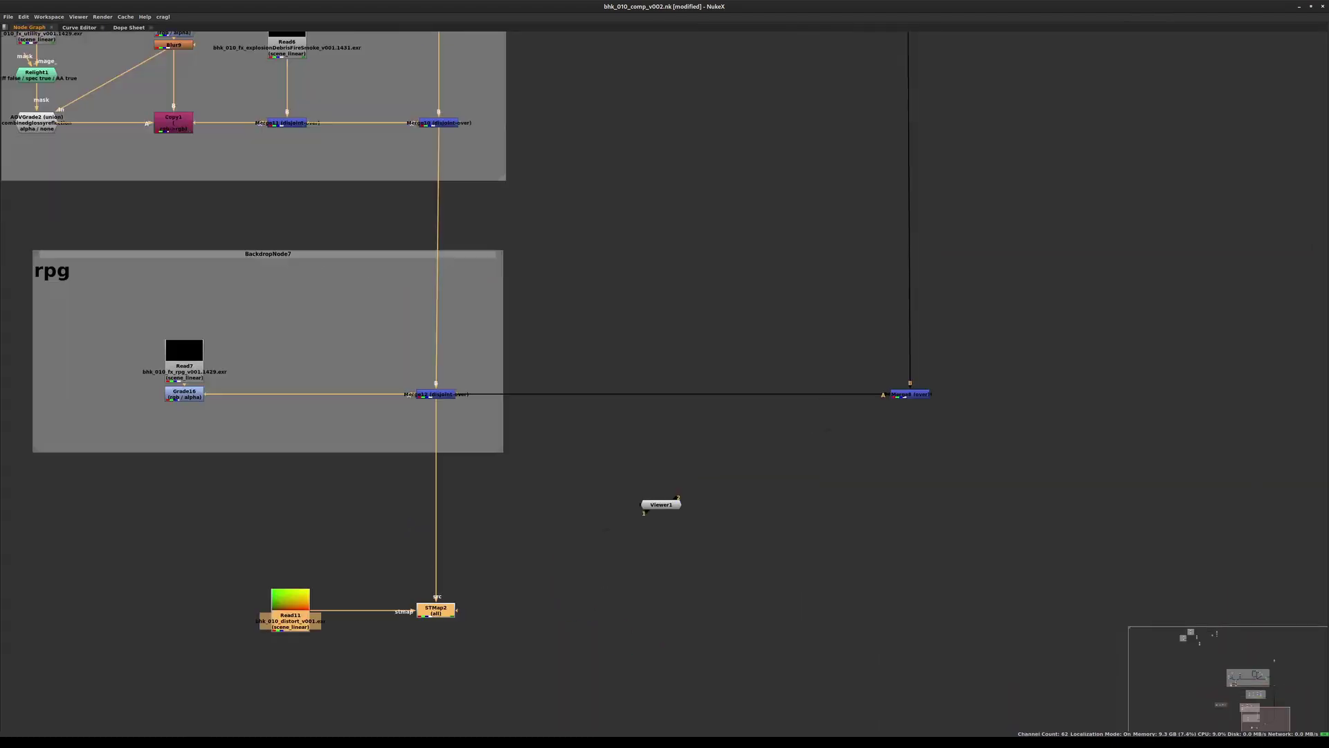
left_click_drag(485, 393, 443, 609)
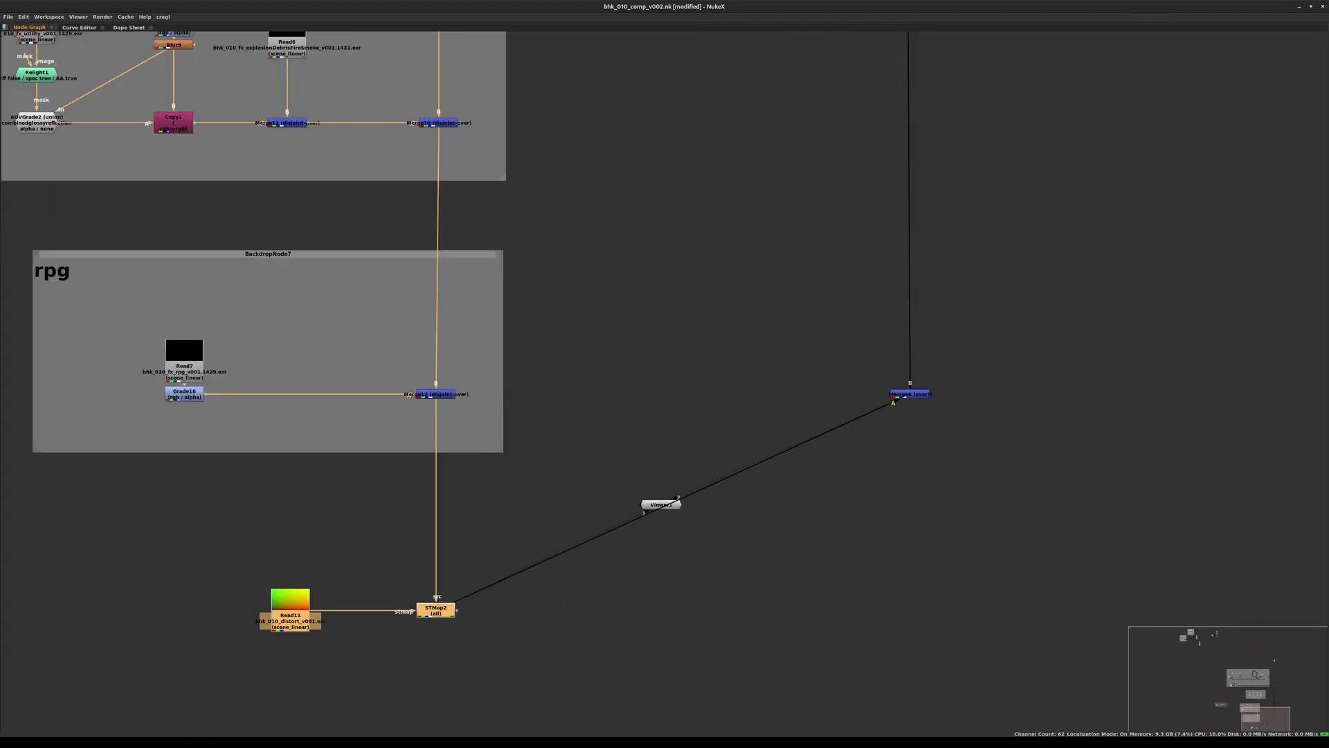
left_click_drag(910, 394, 900, 596)
- View the final merge's full-frame output, go to frame 1443 and save the script
key("1")
key("space")
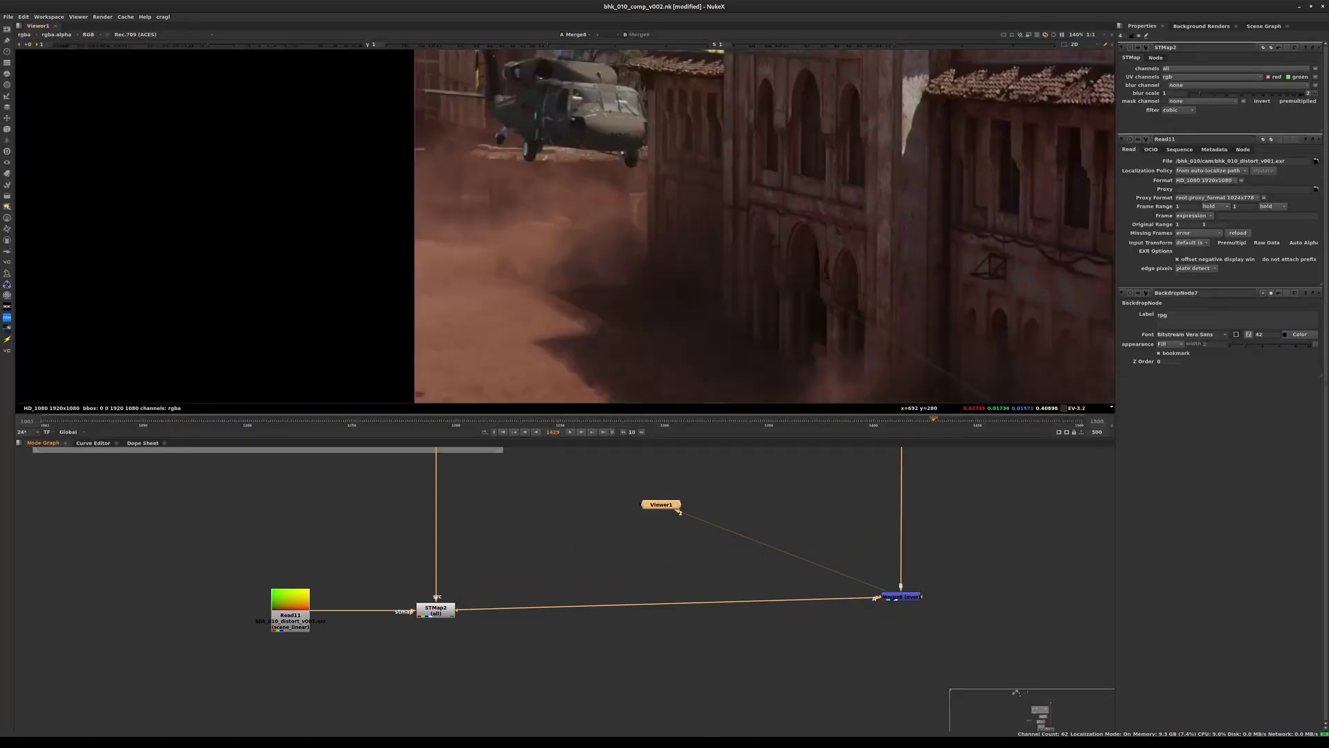
key("f")
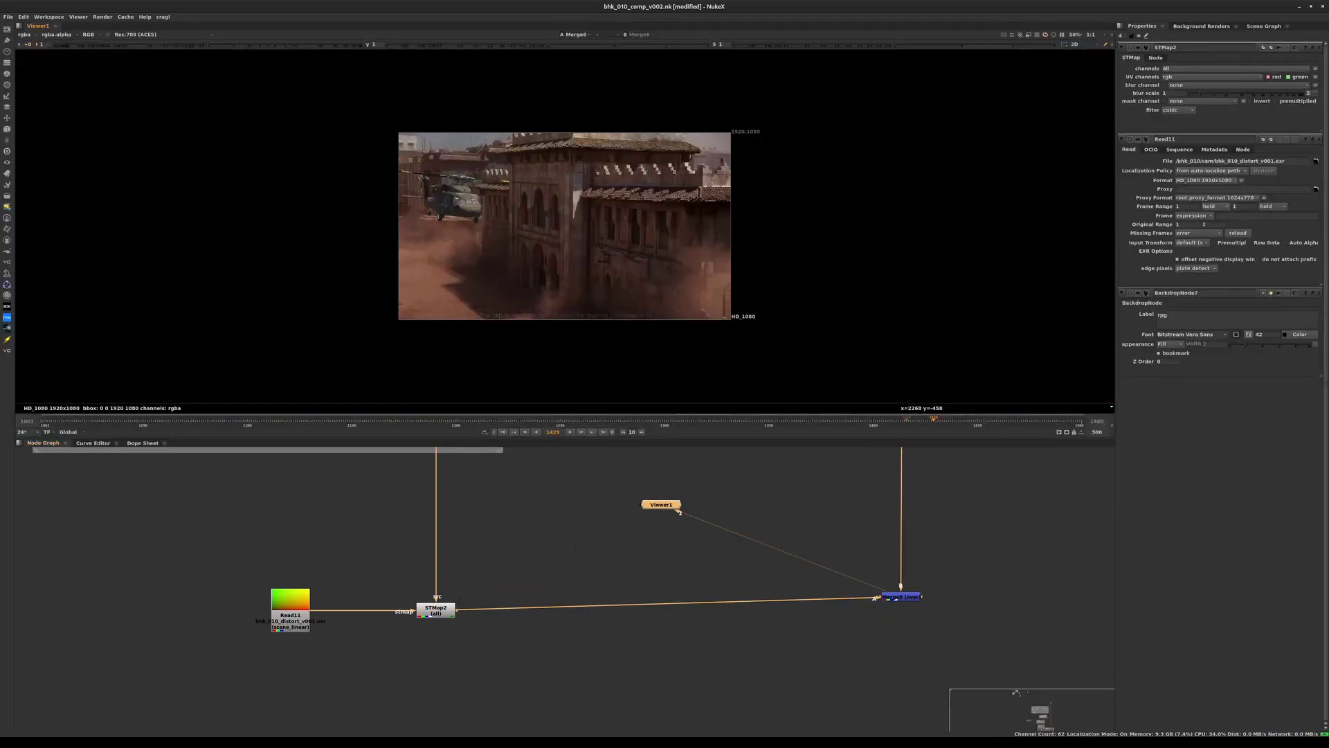
left_click_drag(933, 421, 963, 420)
key("ctrl+s")
- Review the distorted comp over the background plate on explosion frames and on earlier helicopter fly-in frames
scroll(661, 307, "up", 3)
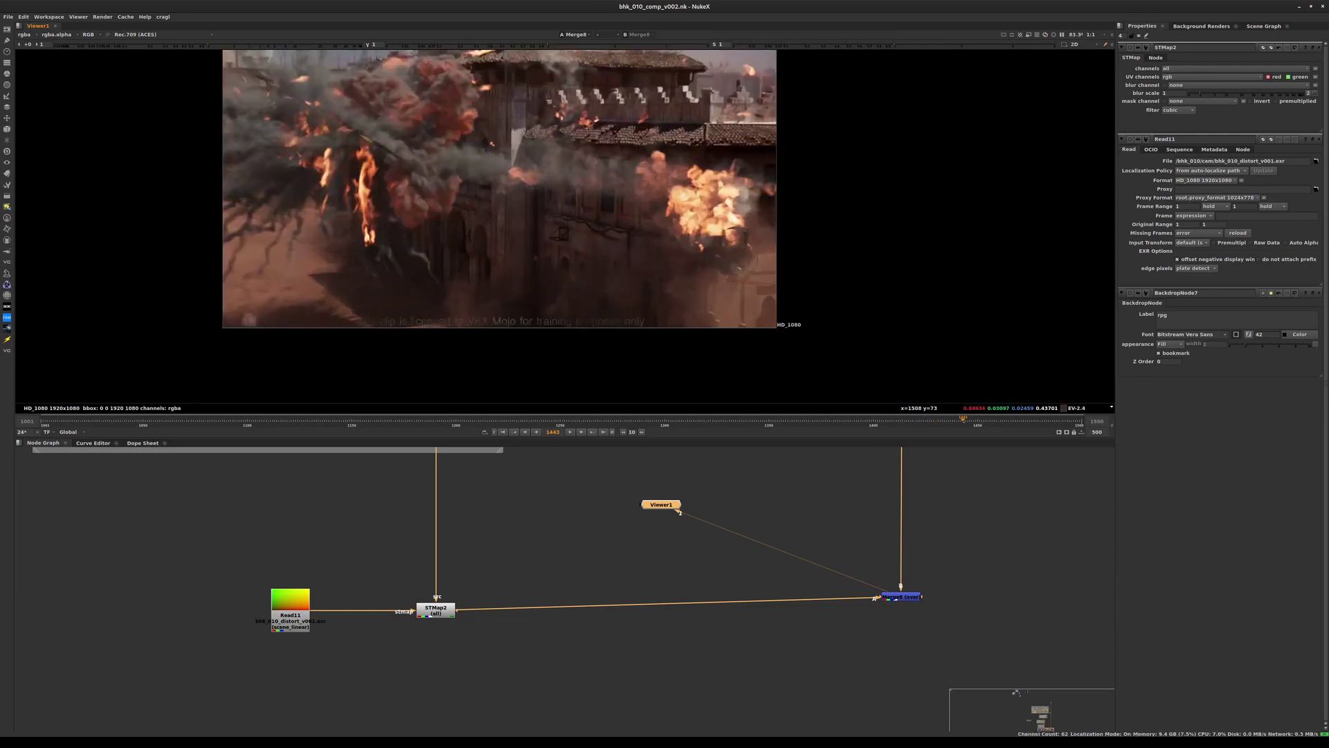
middle_click_drag(602, 270, 714, 327)
key("Left")
key("Left")
key("Left")
key("Left")
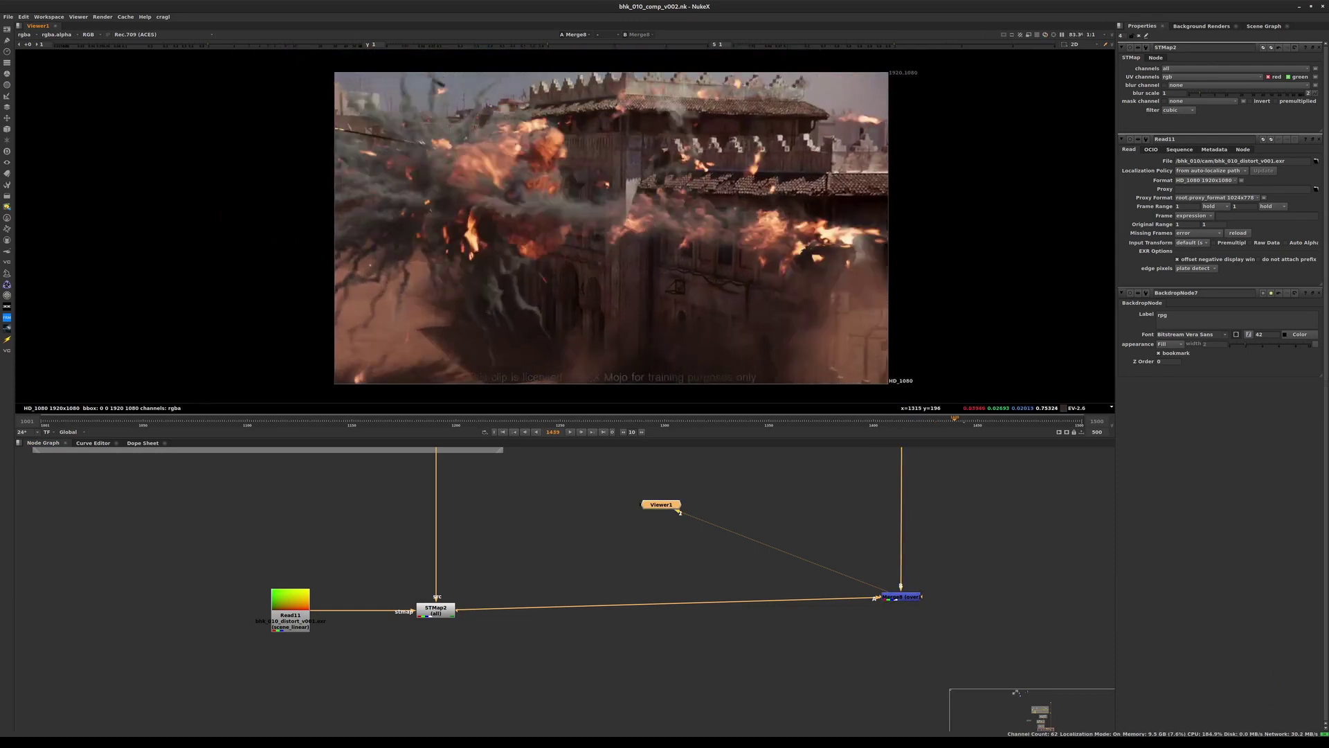
left_click(850, 419)
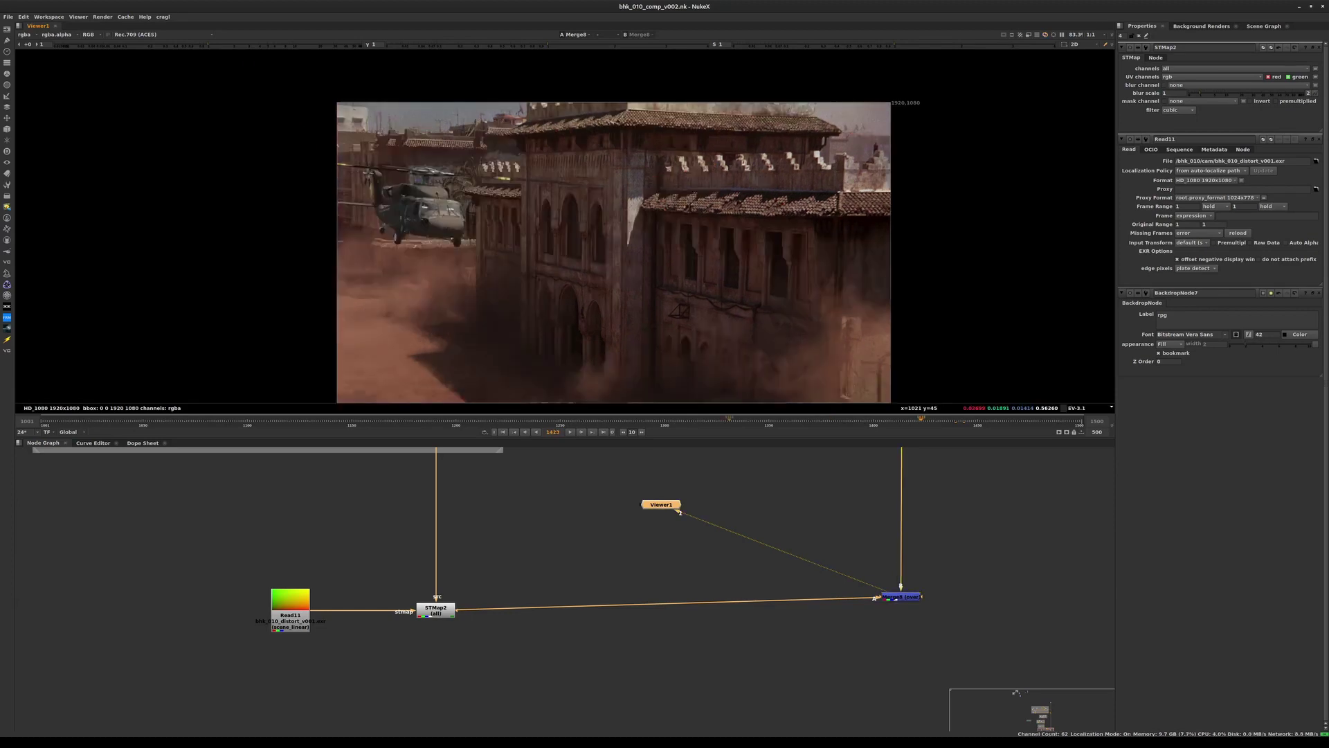
left_click(802, 420)
middle_click_drag(760, 324, 772, 319)
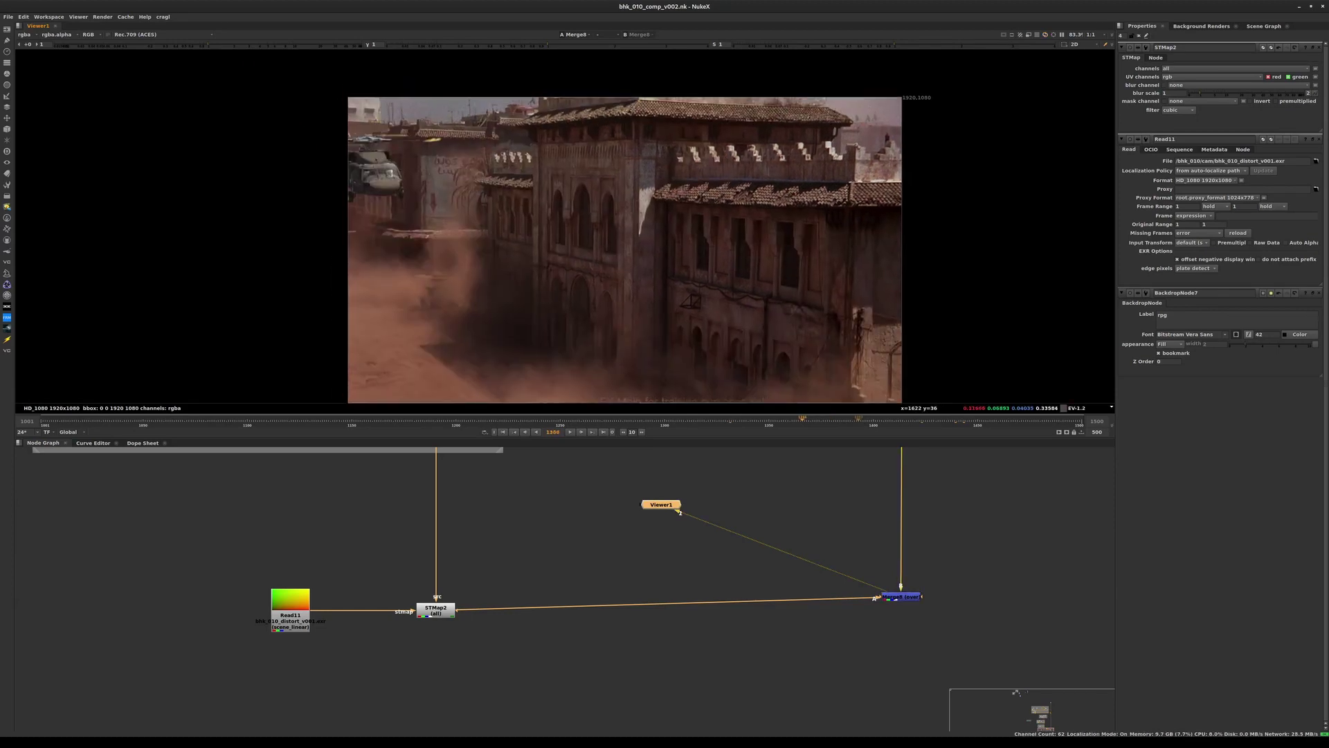
left_click(868, 419)
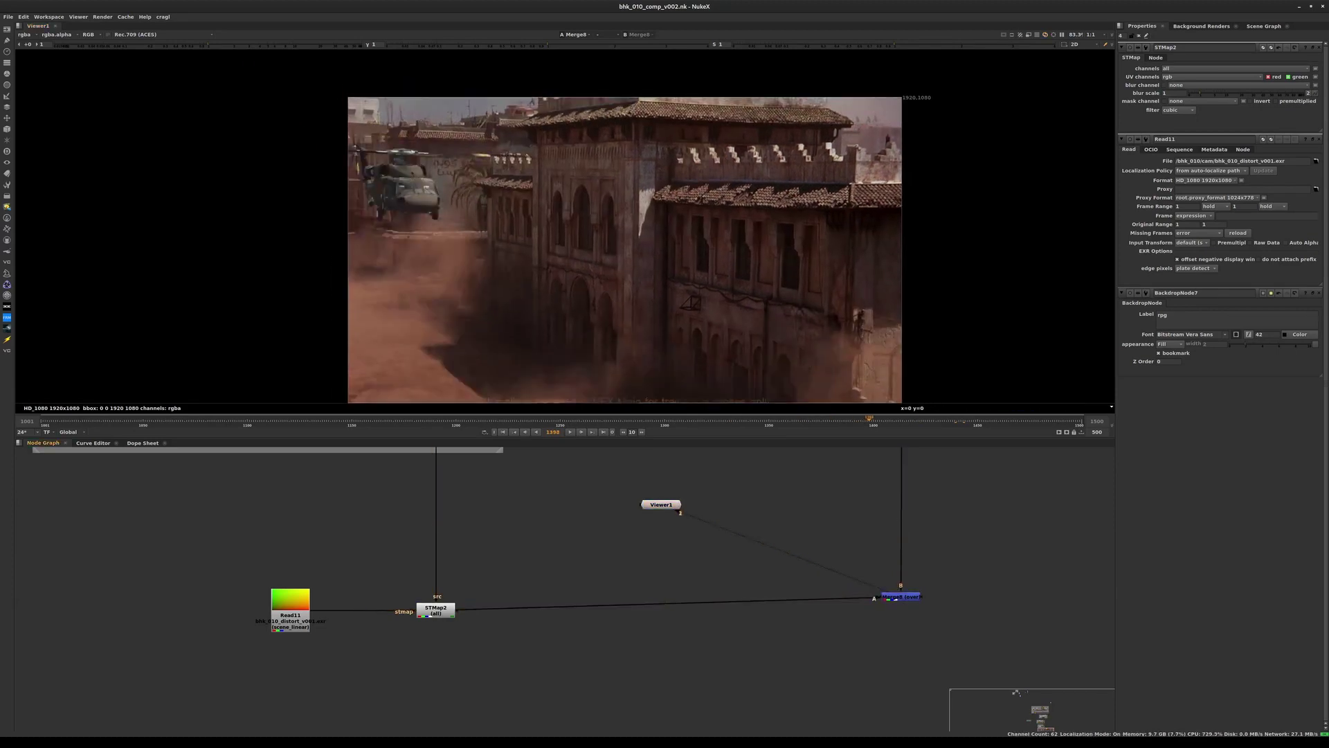
- Move the Viewer node below the final merge and line the merge up with the STMap
left_click_drag(661, 504, 961, 643)
left_click_drag(901, 597, 905, 607)
middle_click_drag(905, 609, 921, 583)
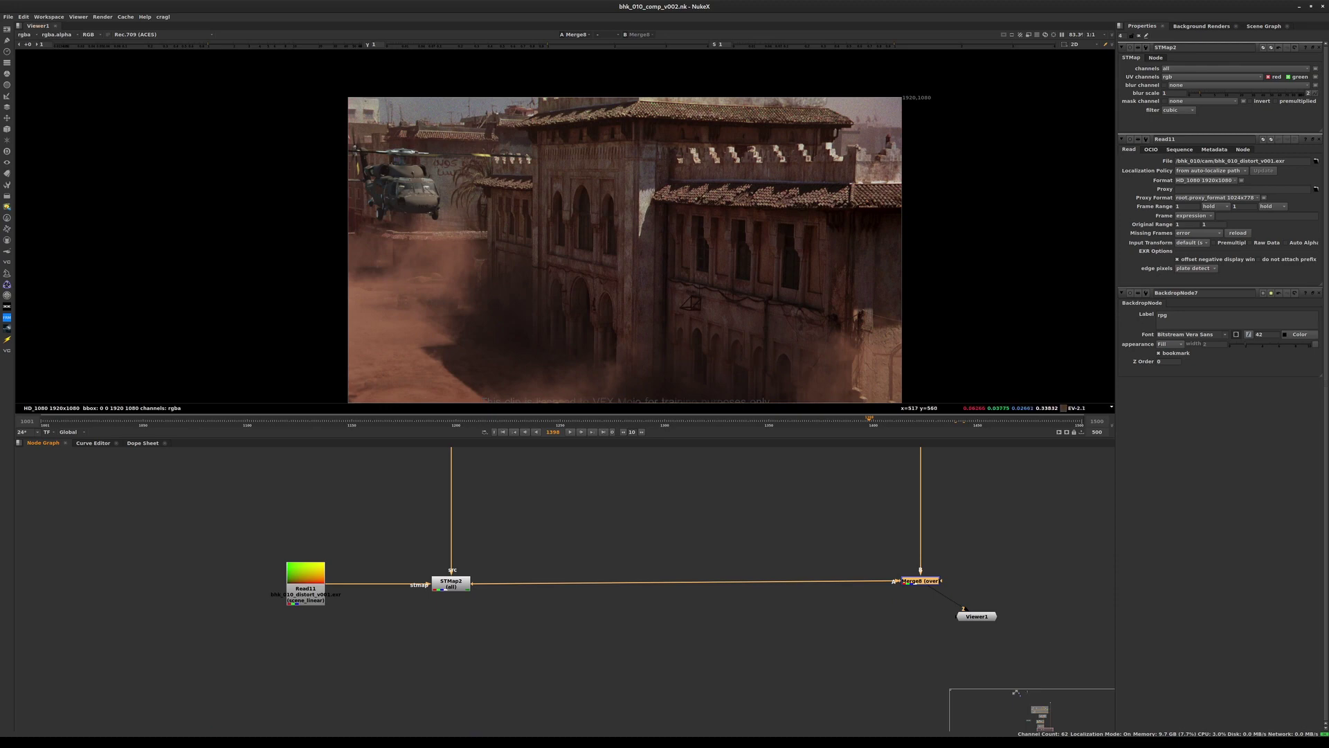
- Examine the helicopter, rotor blades and surrounding plate detail up close, and check the burning helicopter crash
scroll(485, 236, "up", 5)
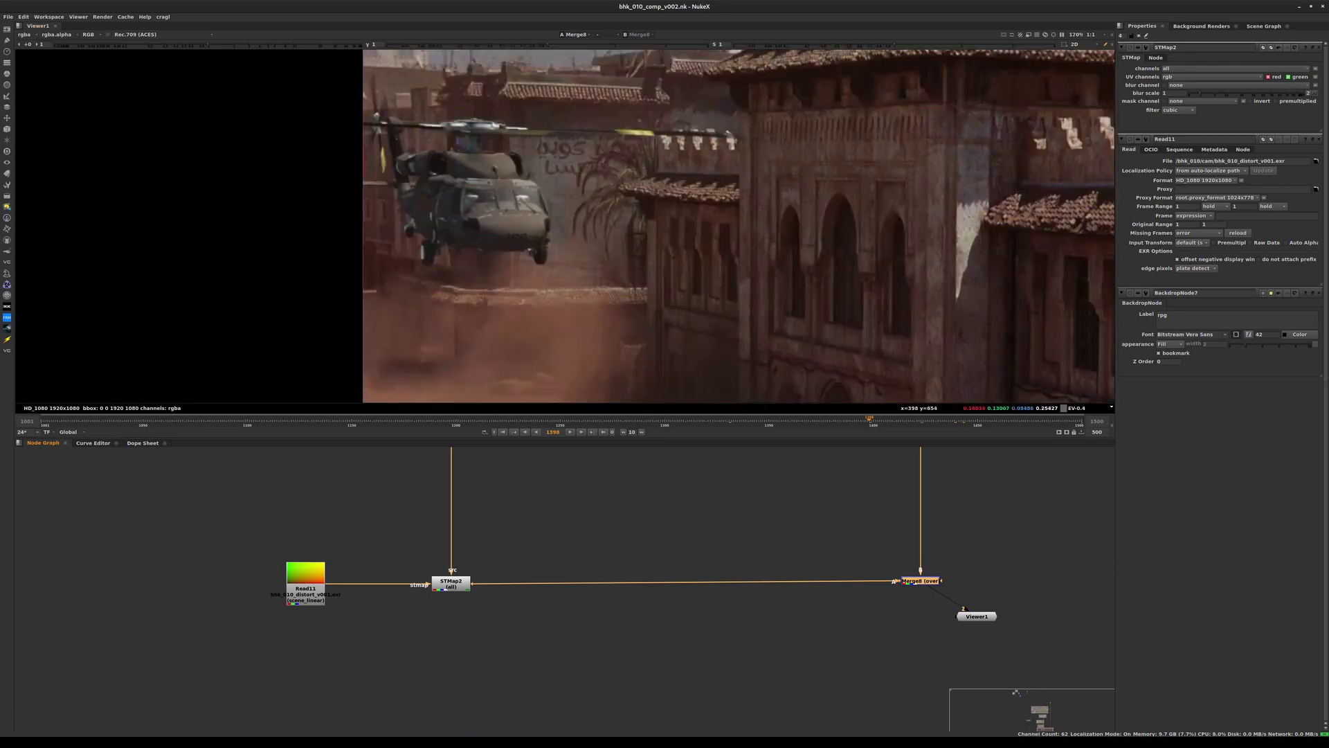
scroll(506, 228, "up", 3)
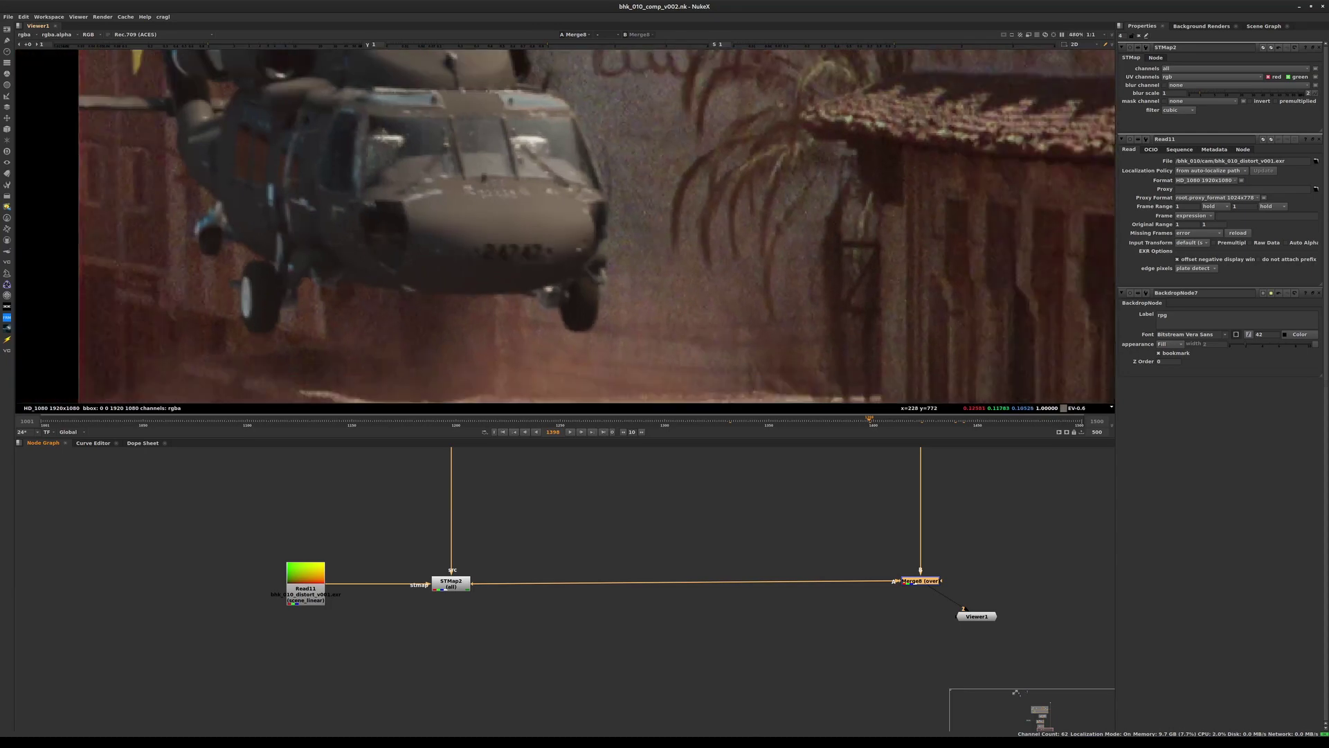
middle_click_drag(500, 228, 242, 281)
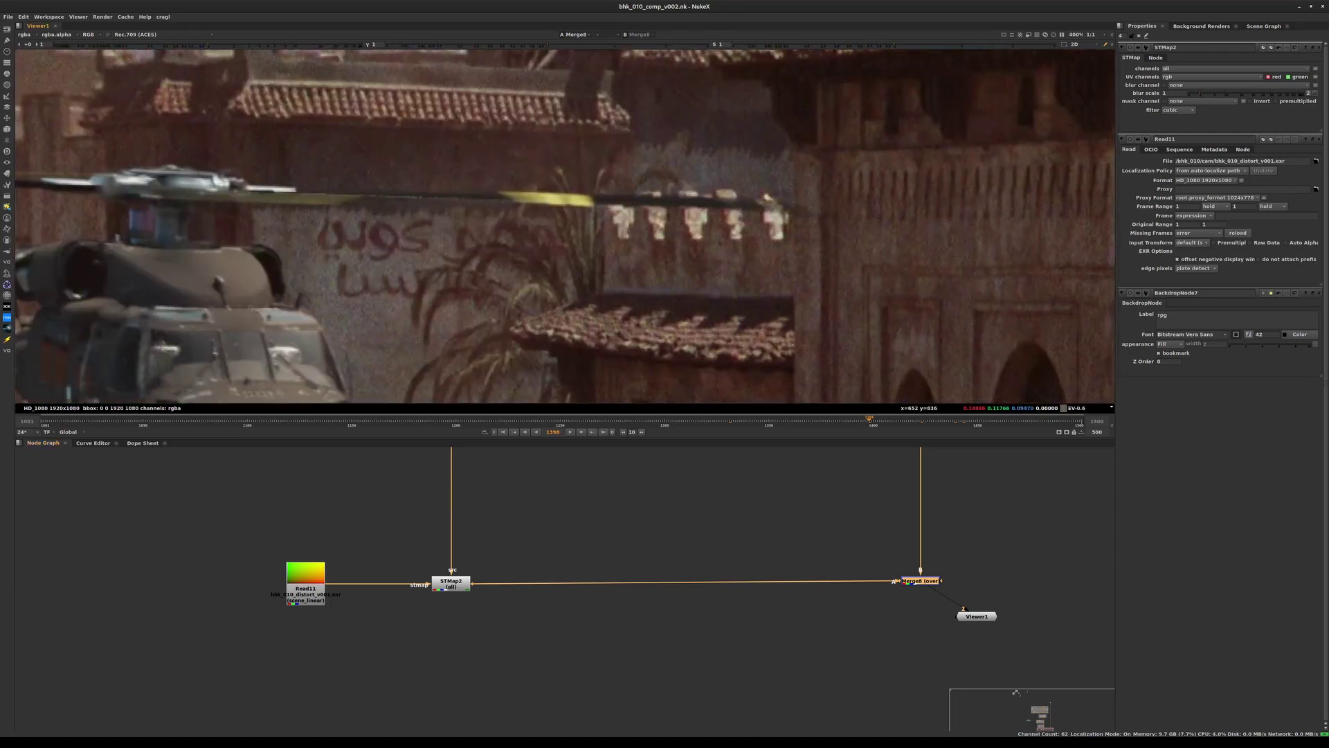
middle_click_drag(363, 284, 86, 252)
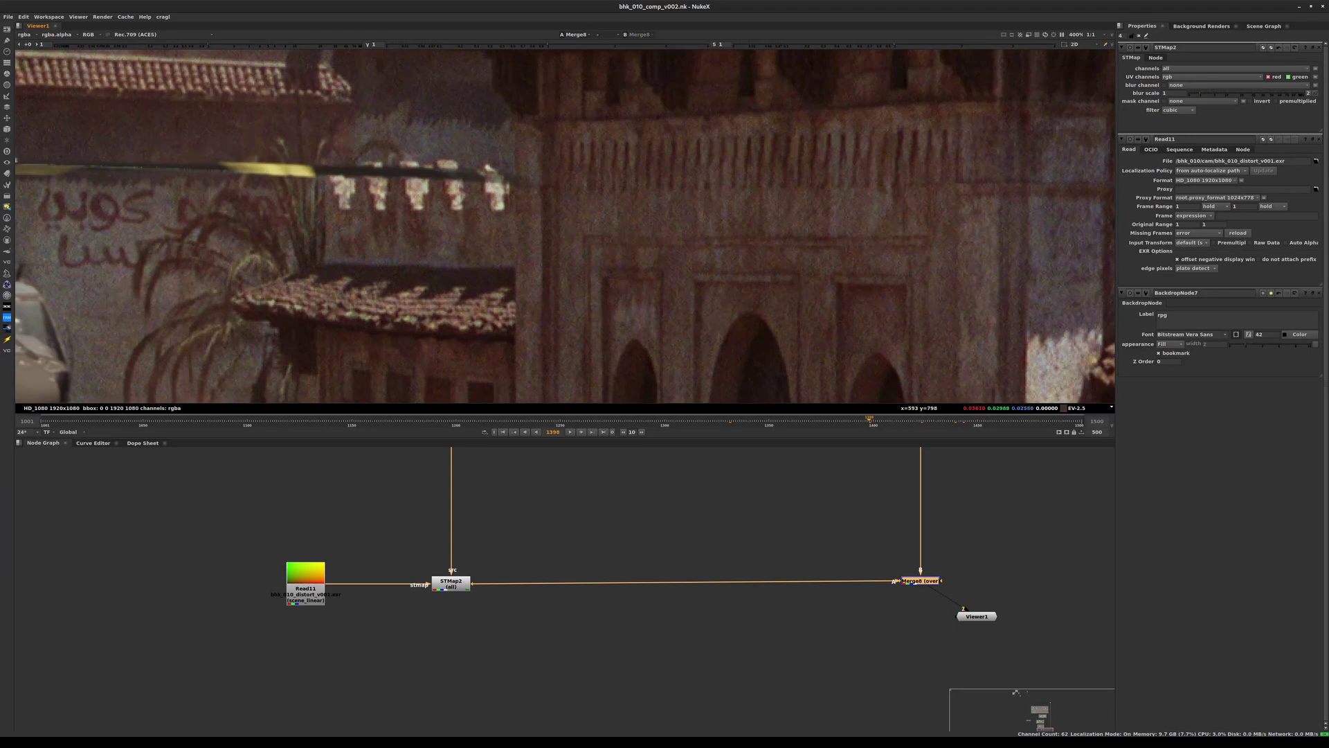
middle_click_drag(360, 235, 506, 337)
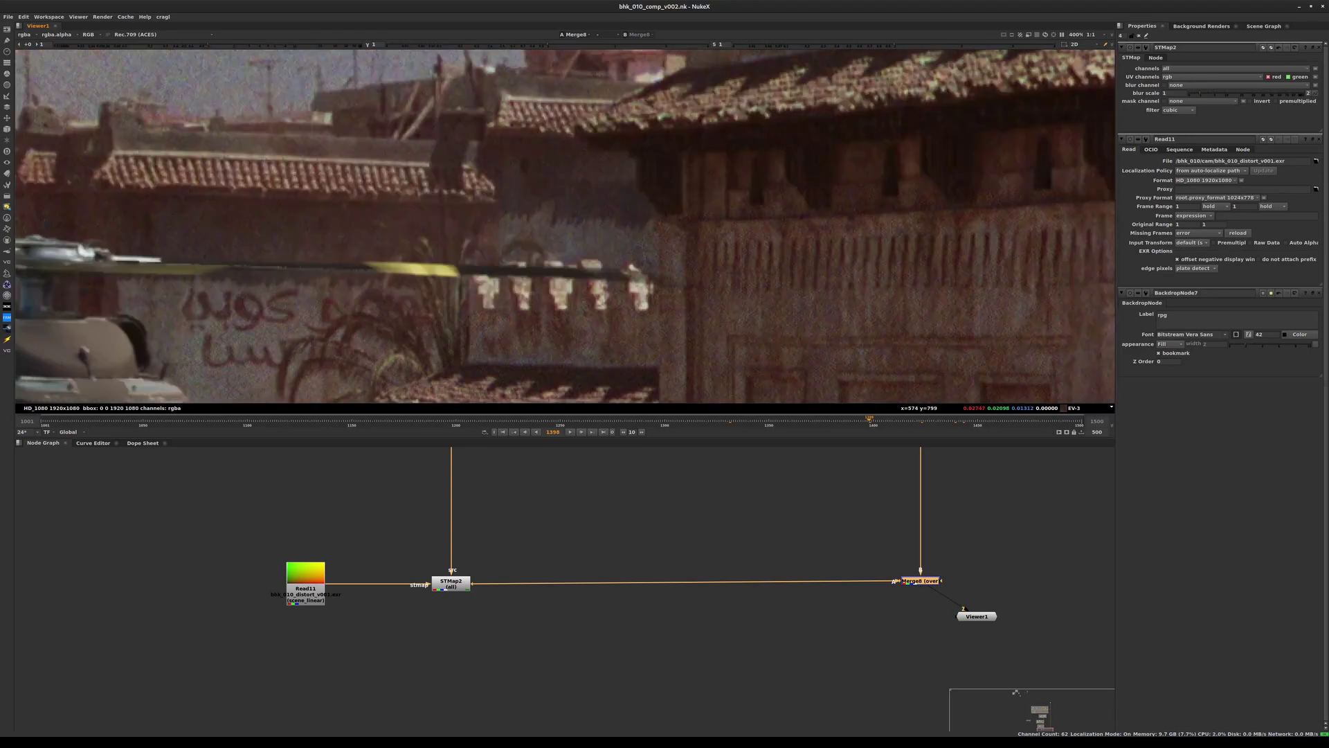
middle_click_drag(658, 208, 612, 199)
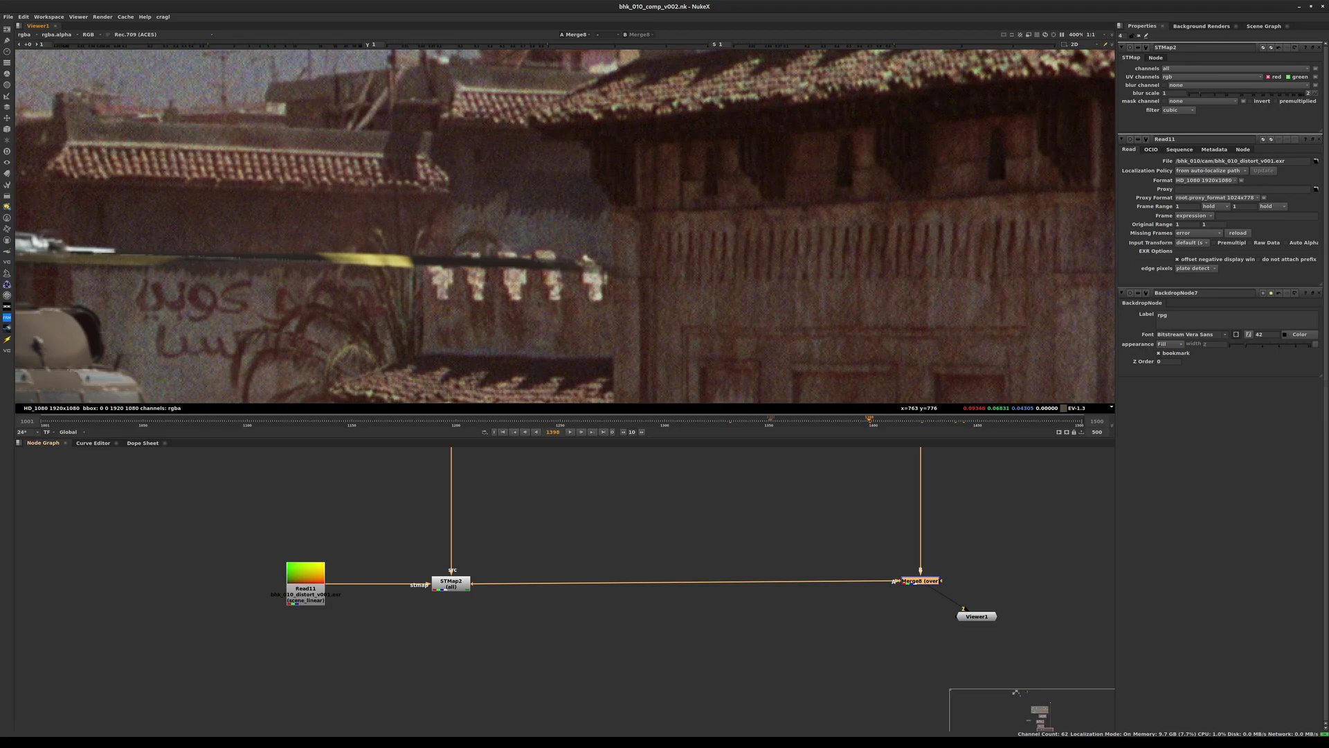
scroll(772, 419, "down", 2)
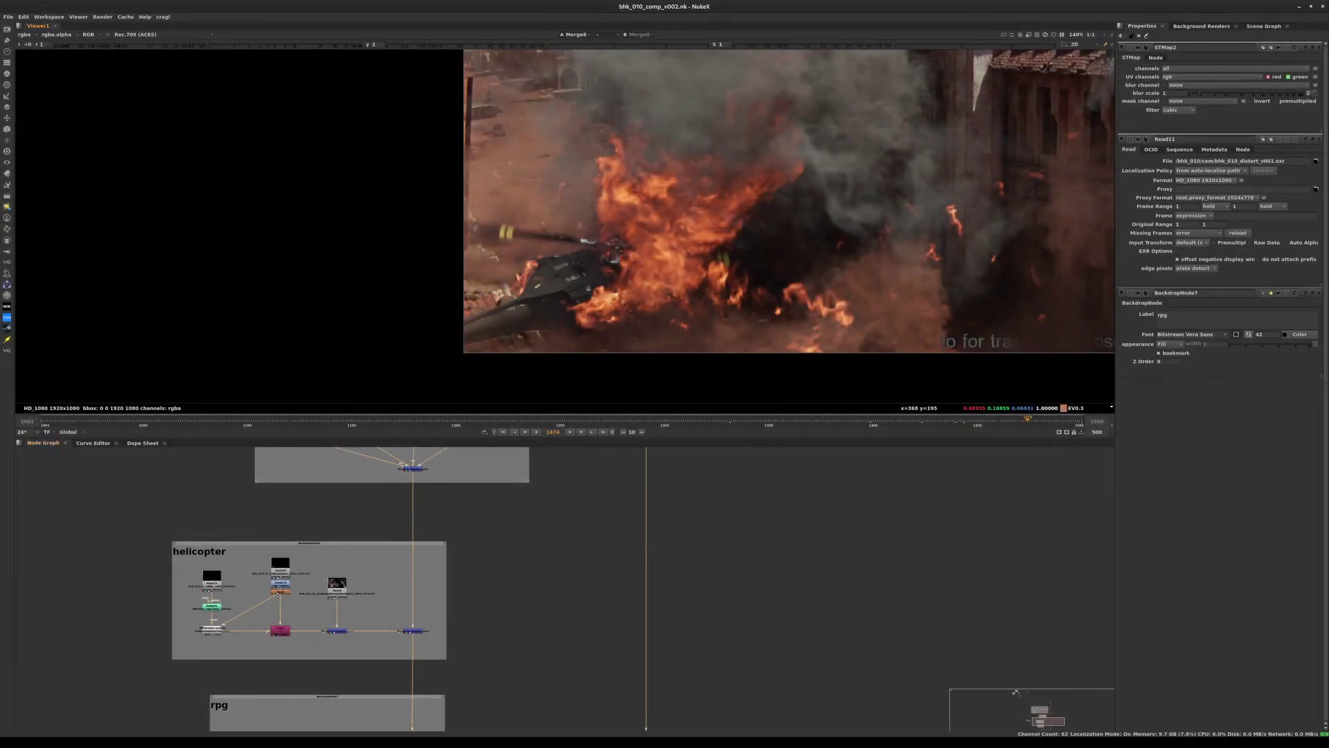
middle_click_drag(642, 258, 639, 306)
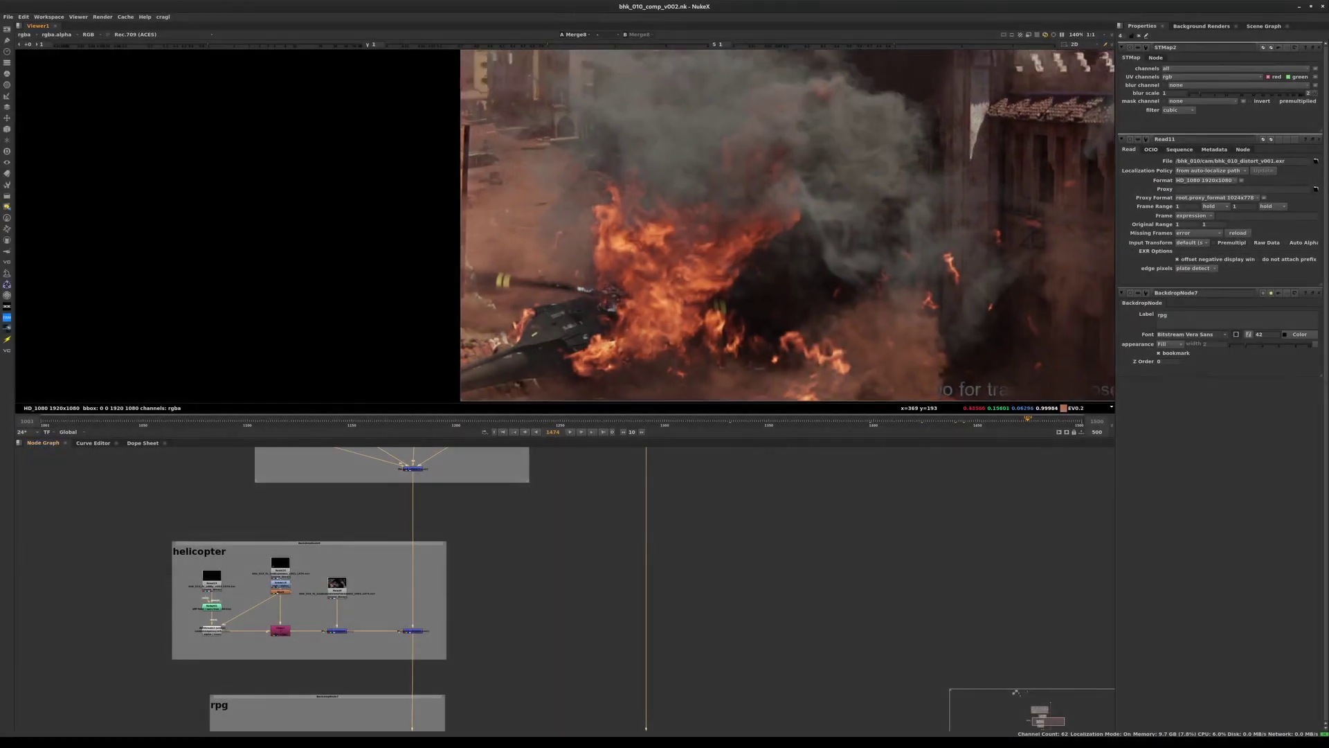
- Examine the burning helicopter wreck, its rotor blade and the surrounding fire close up in the final merge
scroll(571, 329, "up", 3)
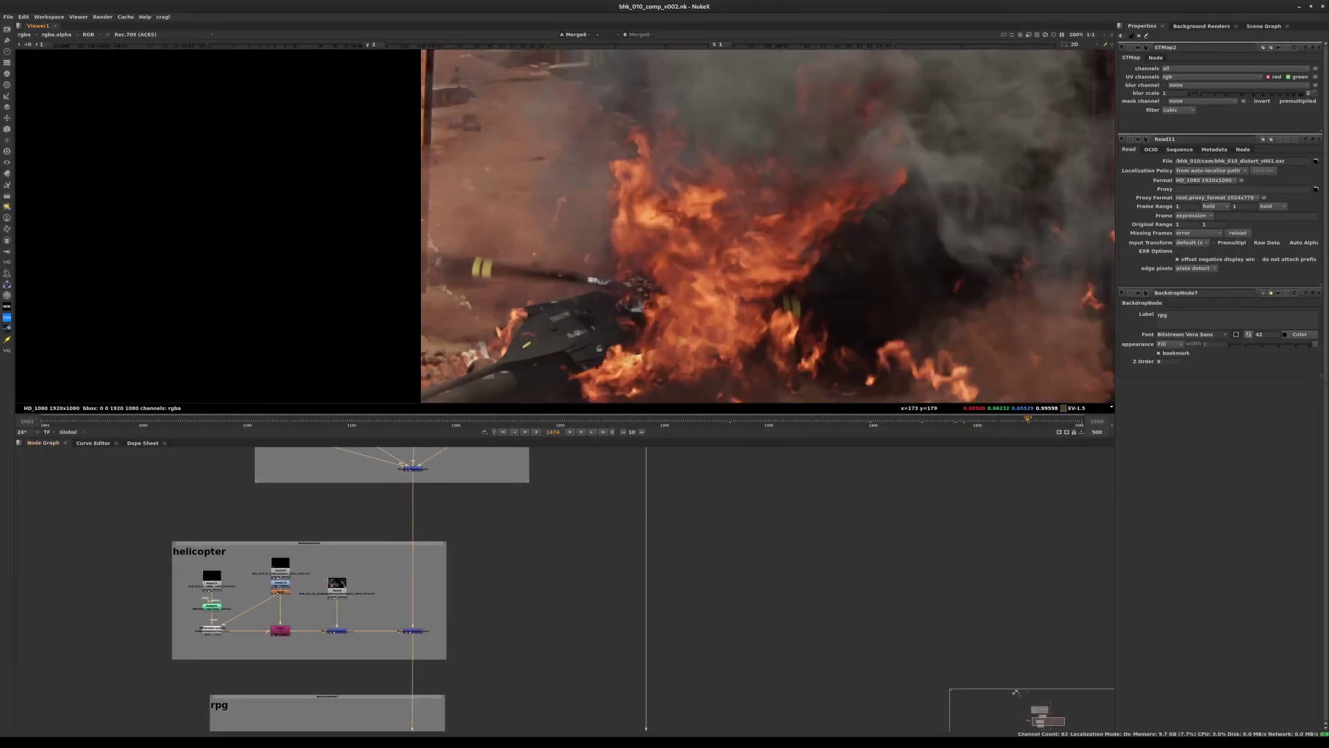
scroll(571, 328, "up", 3)
scroll(551, 320, "down", 2)
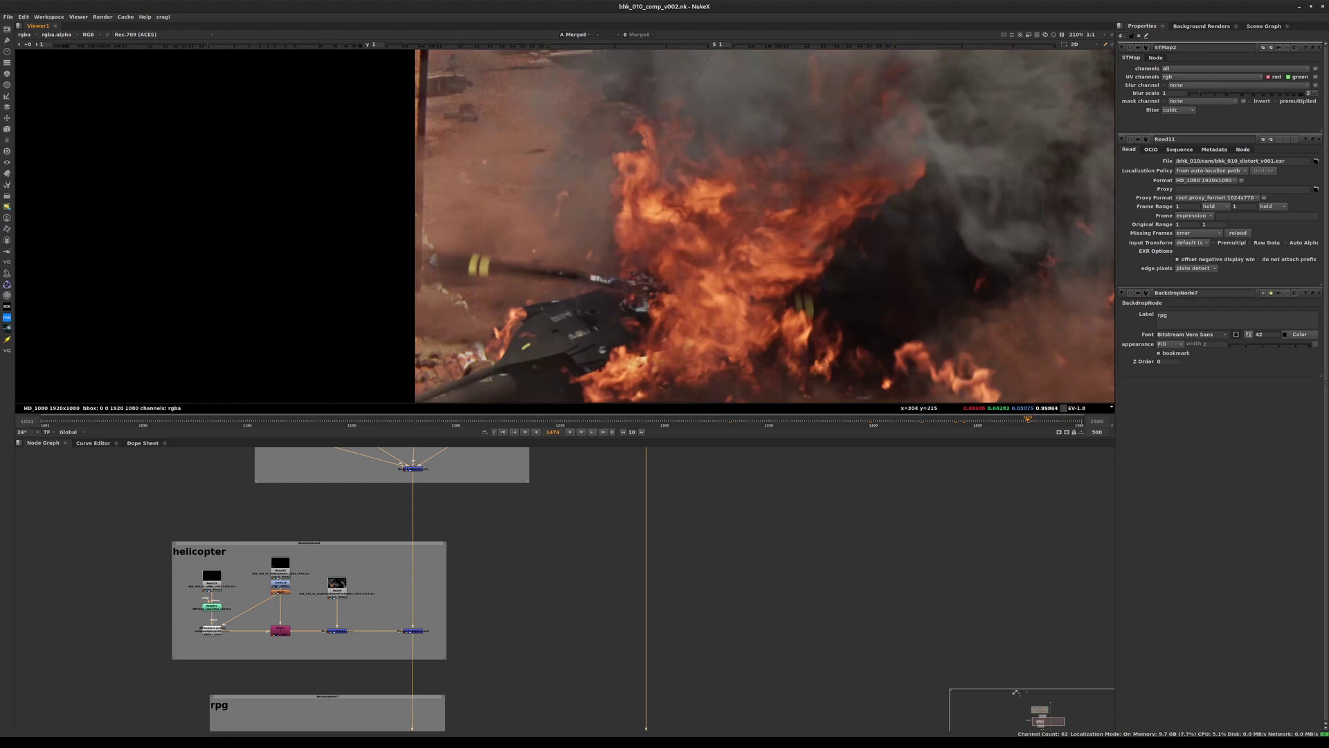
middle_click_drag(639, 319, 713, 310)
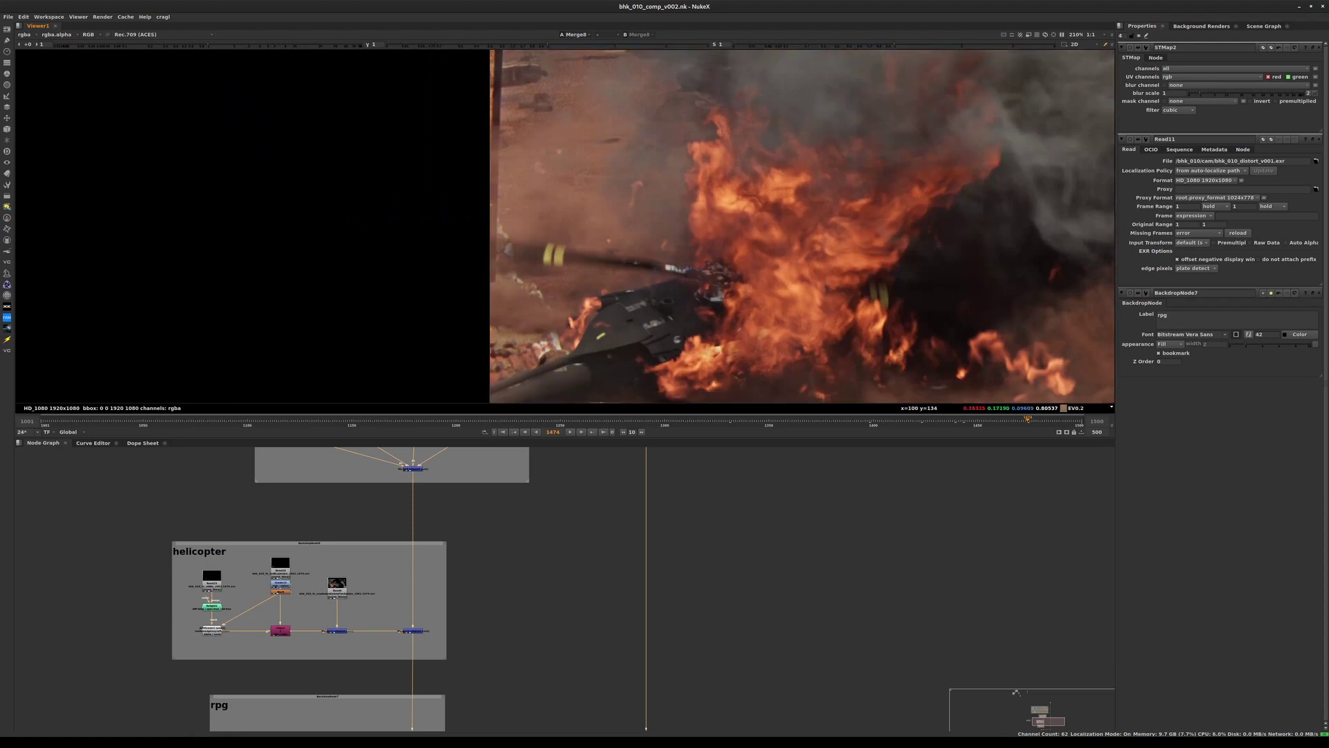
middle_click_drag(626, 311, 665, 295)
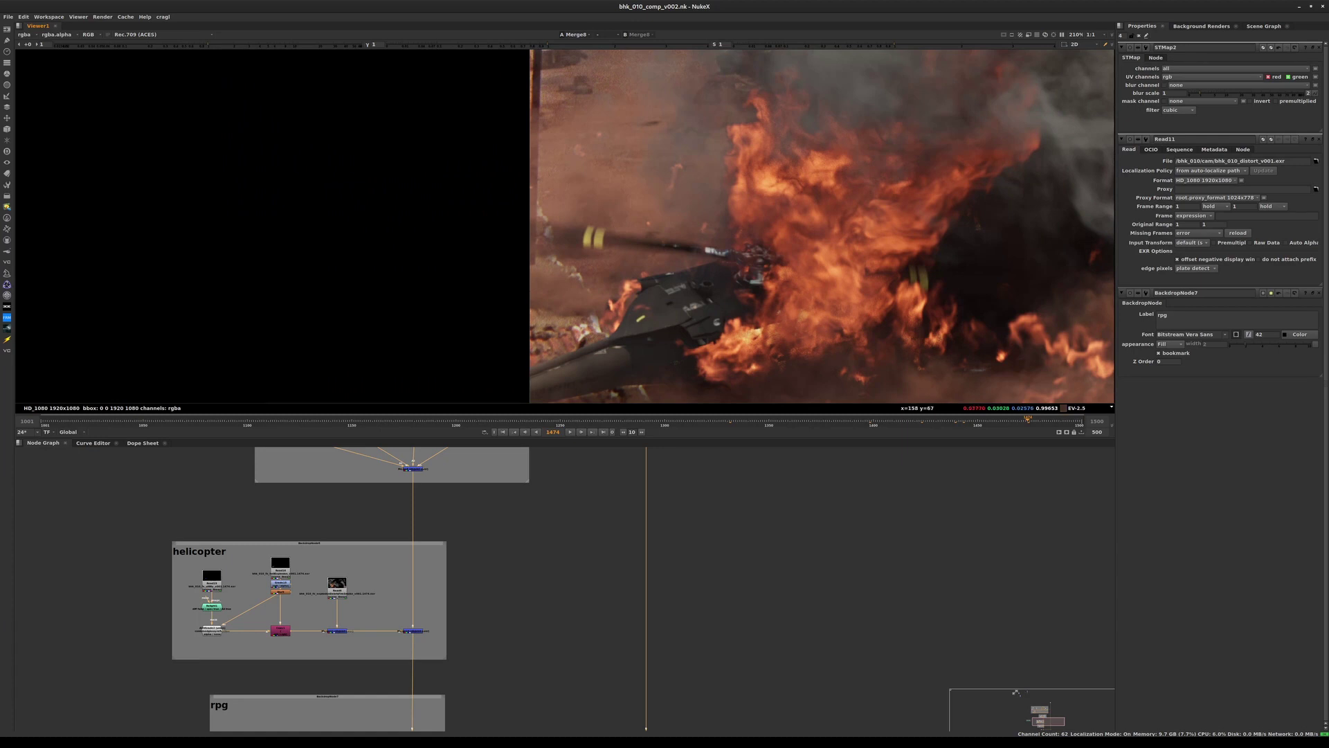
middle_click_drag(661, 231, 665, 323)
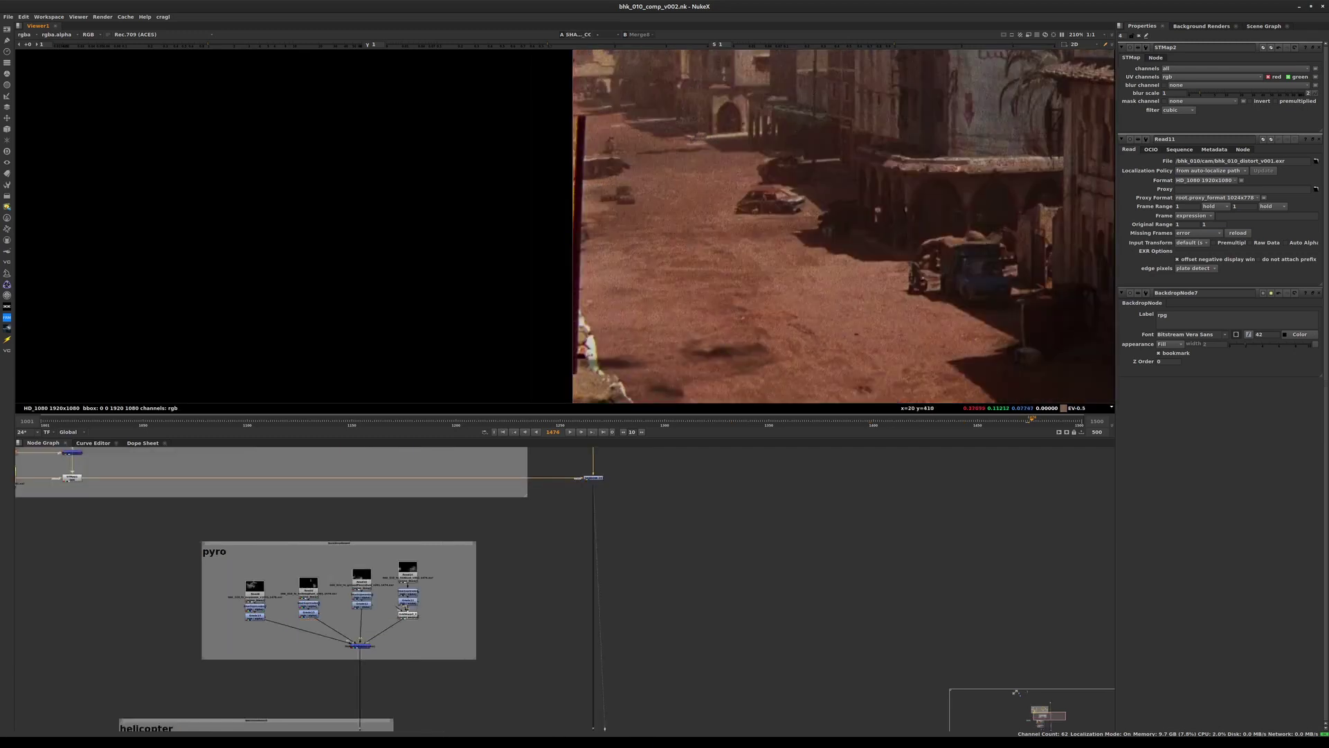
- Examine the shadow merge's output over the ground, the foreground rooftop and the building's shadow at frame 1476
middle_click_drag(601, 293, 567, 151)
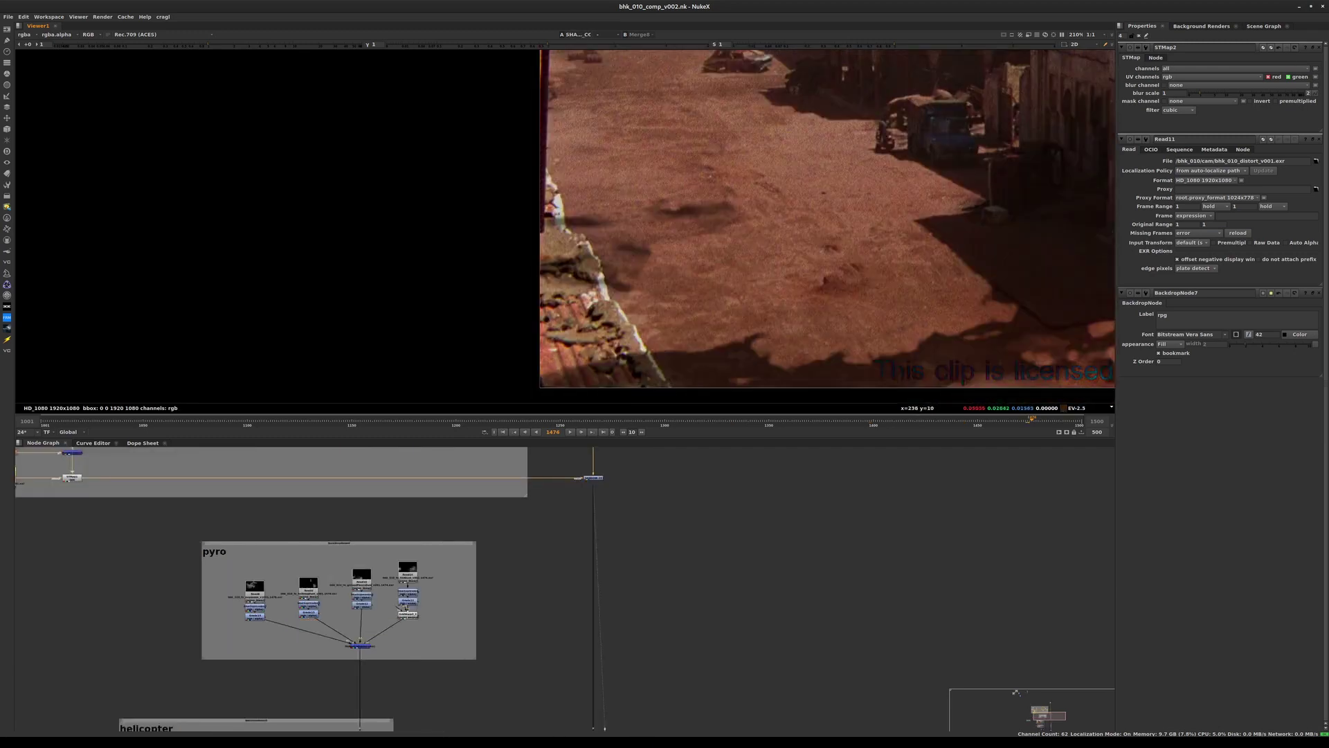
middle_click_drag(883, 373, 937, 356)
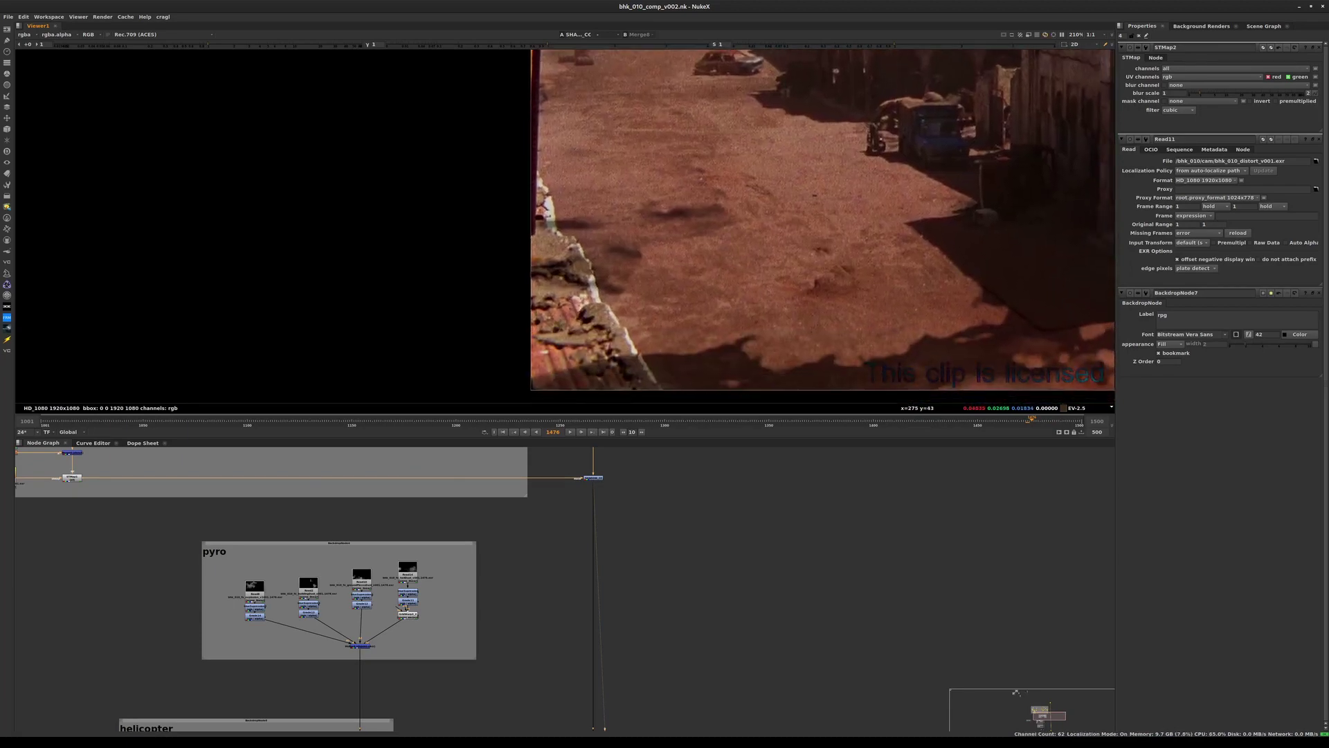
middle_click_drag(905, 285, 691, 299)
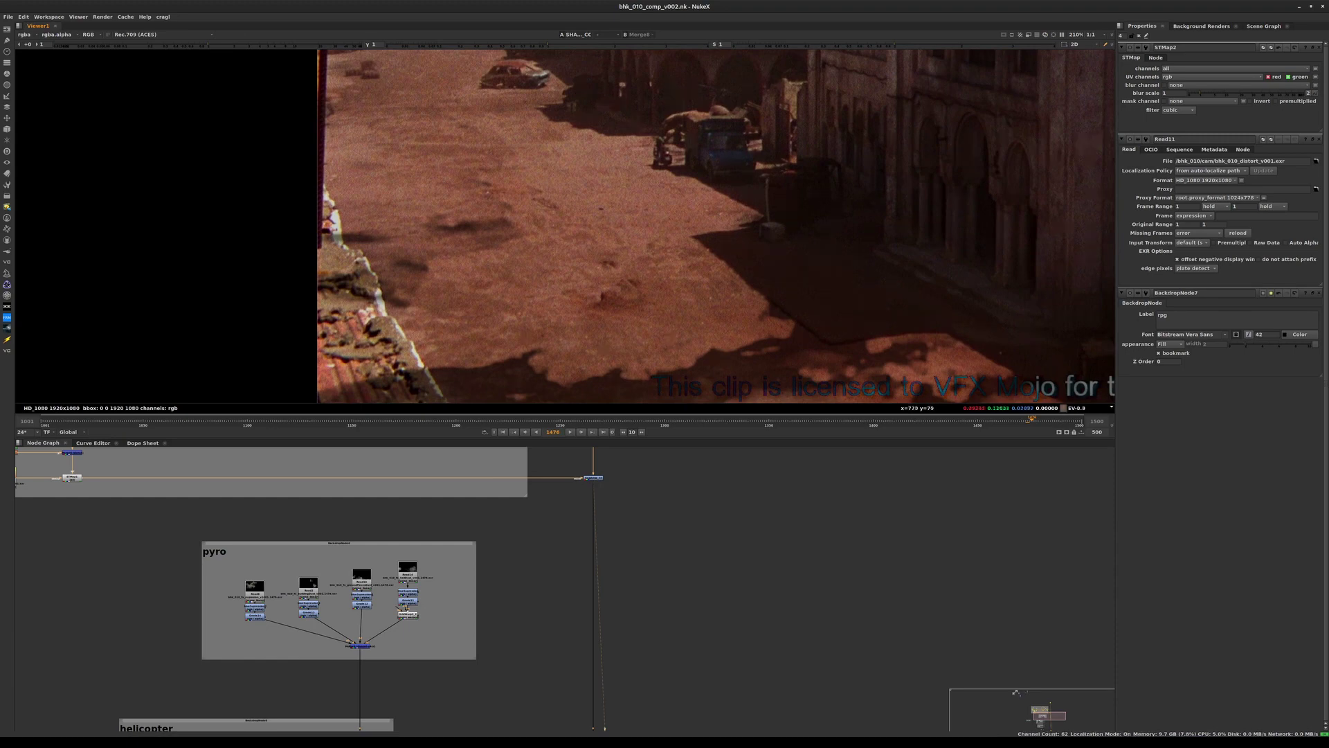
- Fine-tune the gamma of Grade8 on the plate-keyed alpha matte and set the size of Blur4 to 10.4
middle_click_drag(665, 540, 1010, 682)
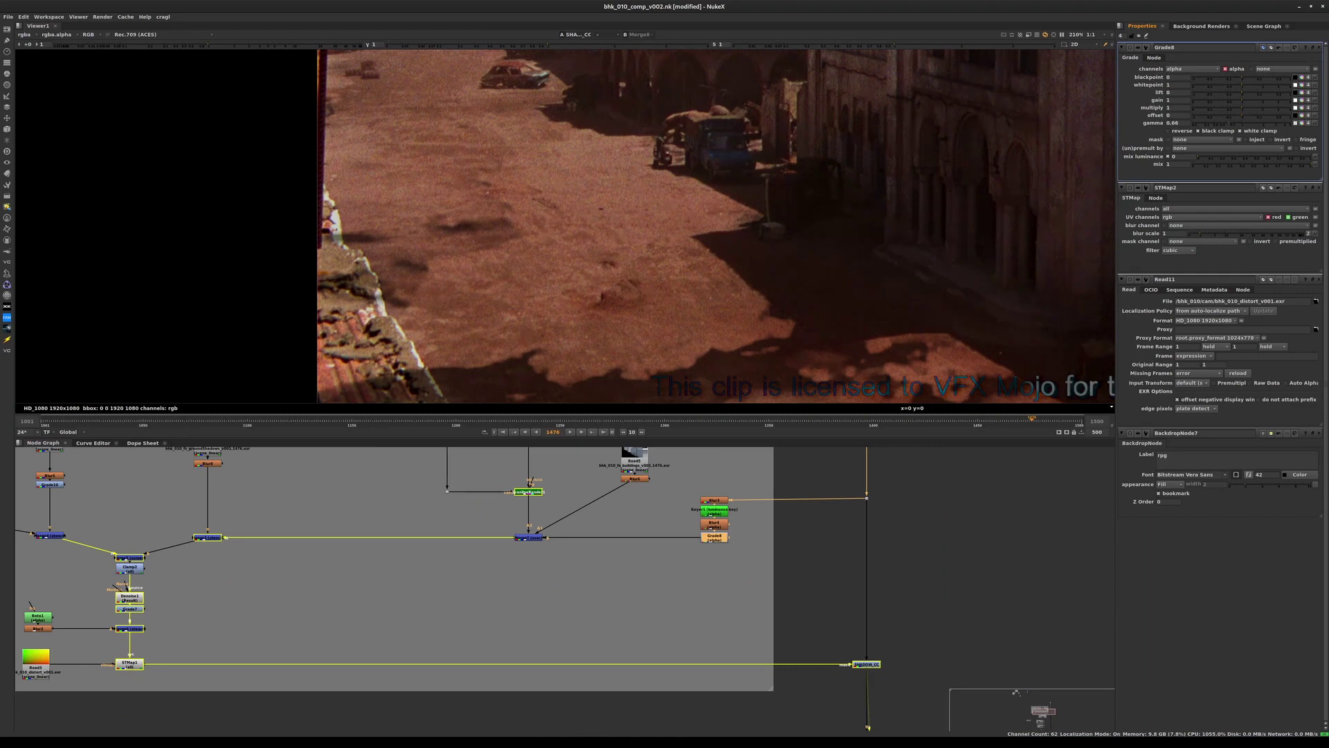
left_click_drag(1229, 124, 1229, 123)
double_click(714, 524)
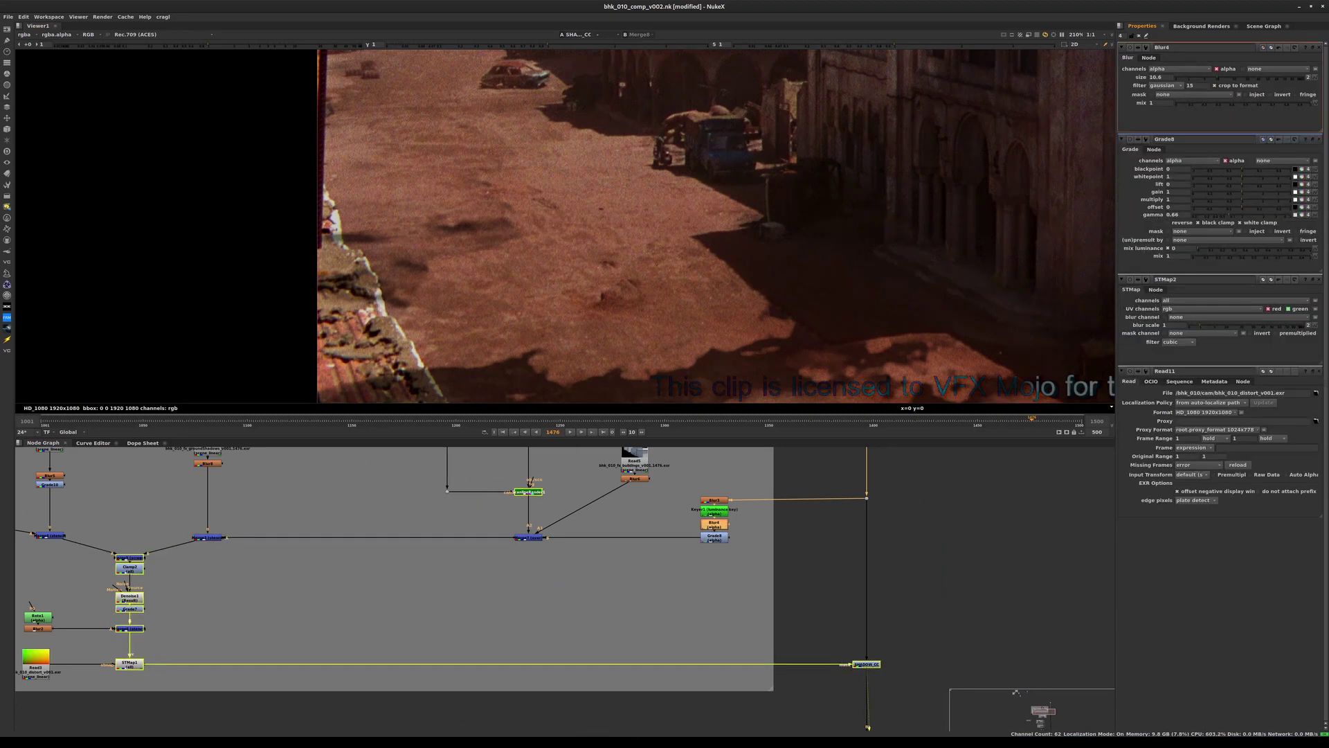
left_click_drag(1219, 77, 1217, 78)
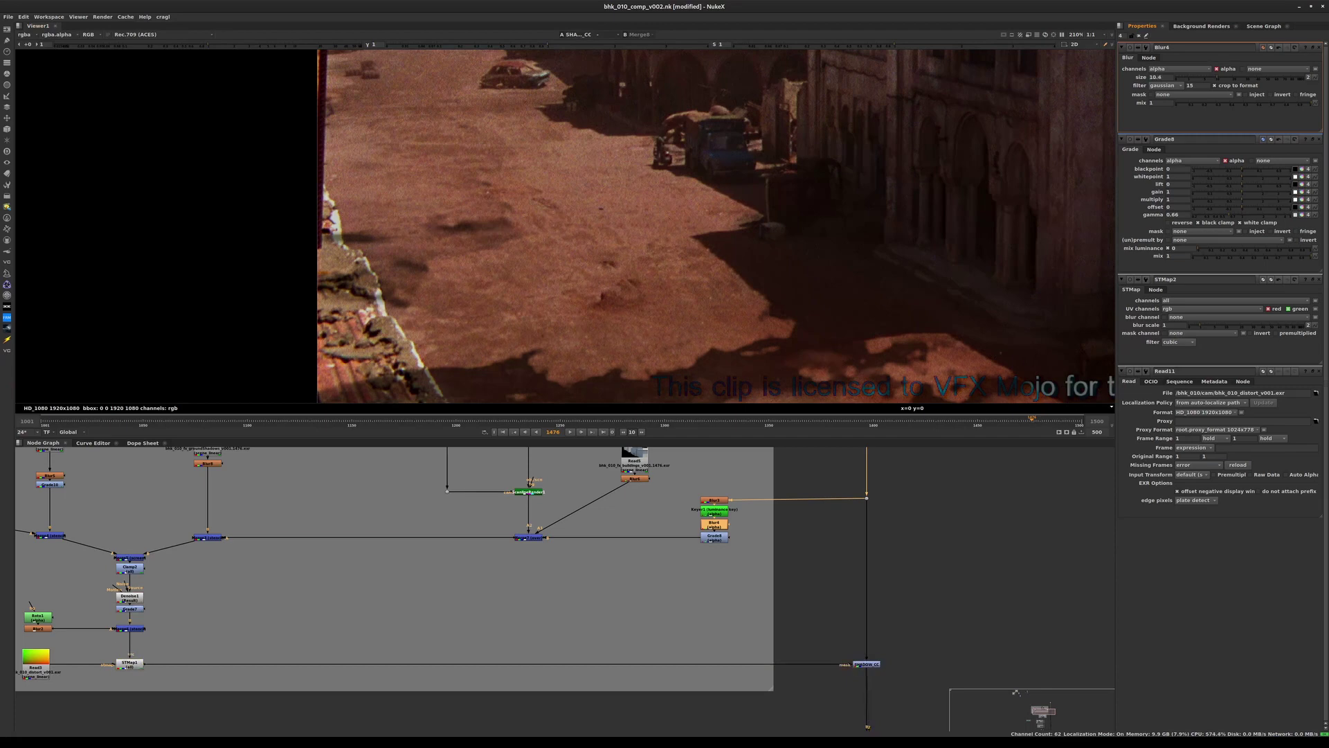
- Check the adjusted shadow merge across the wider plate and save the script
scroll(872, 306, "down", 6)
scroll(871, 306, "up", 1)
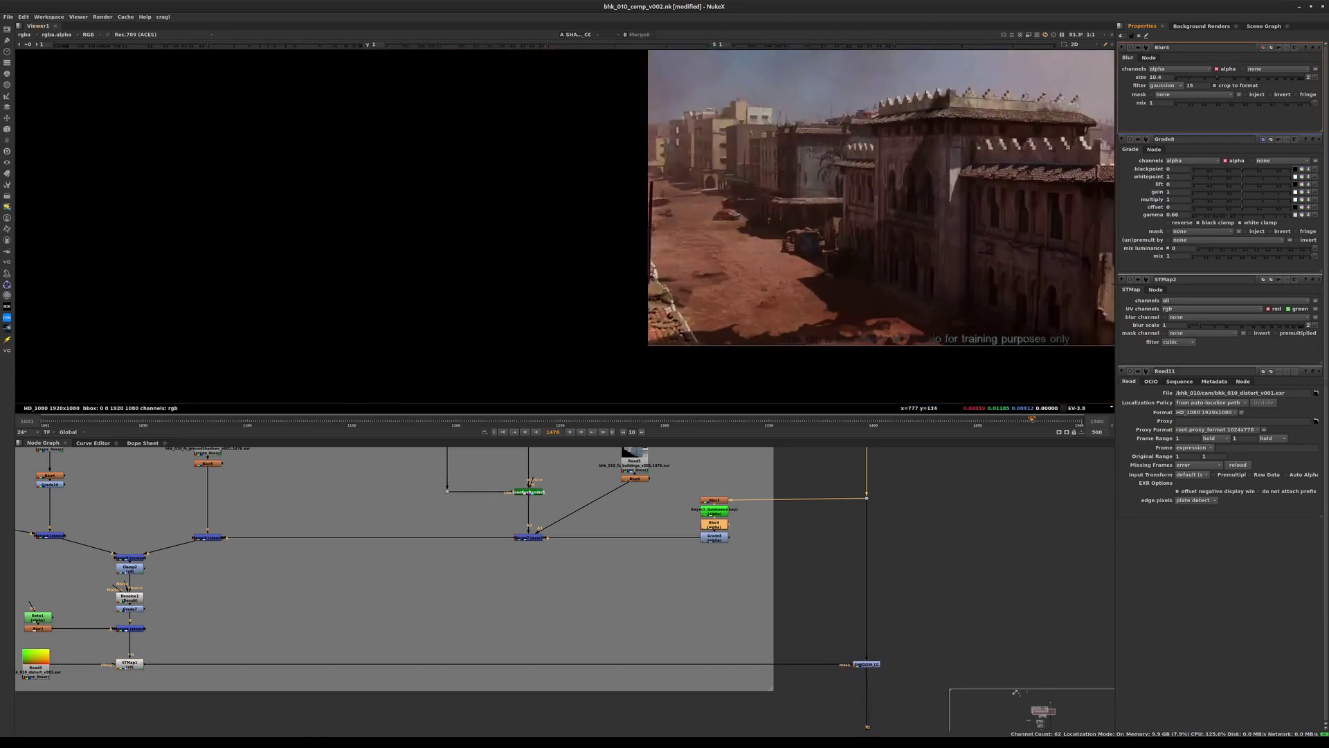
scroll(869, 306, "up", 2)
scroll(868, 307, "down", 1)
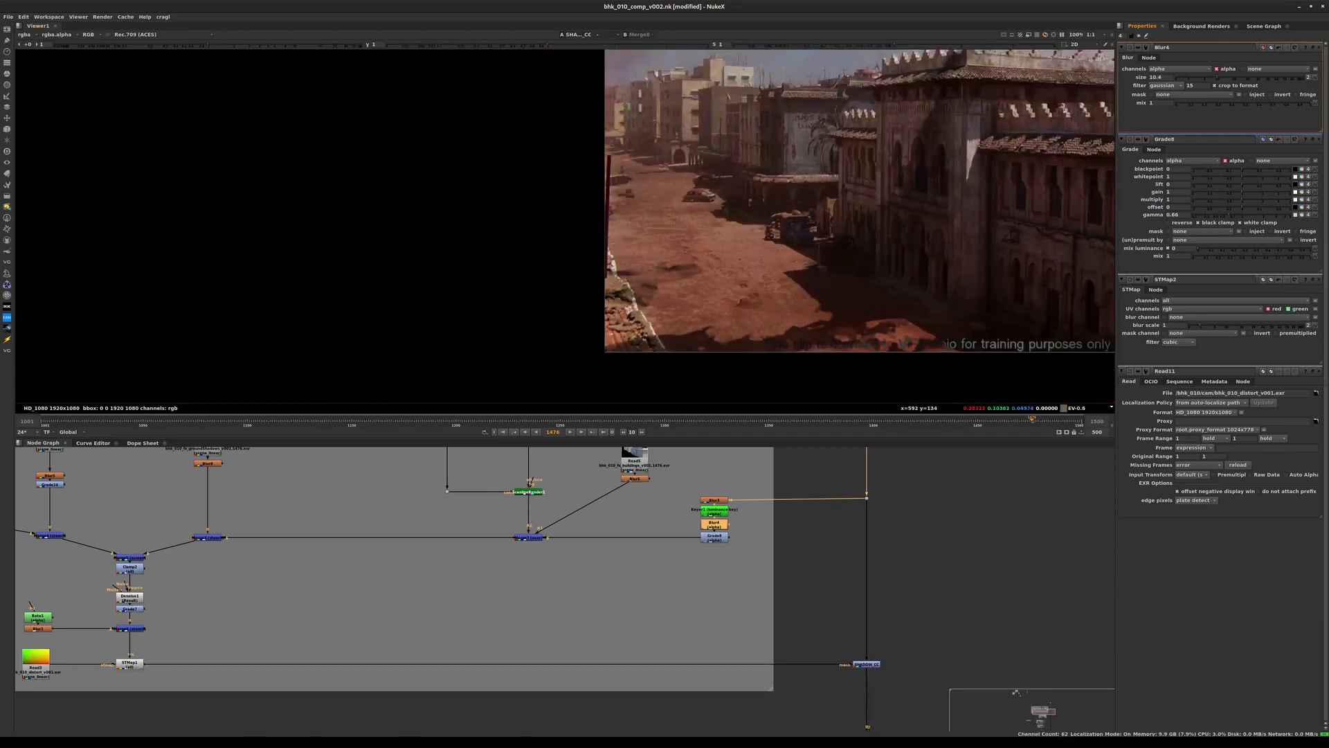
key("ctrl+s")
- View the background plate from Dot2 and examine the foreground rooftop's edge on frames between 1457 and 1476
middle_click_drag(865, 679, 775, 394)
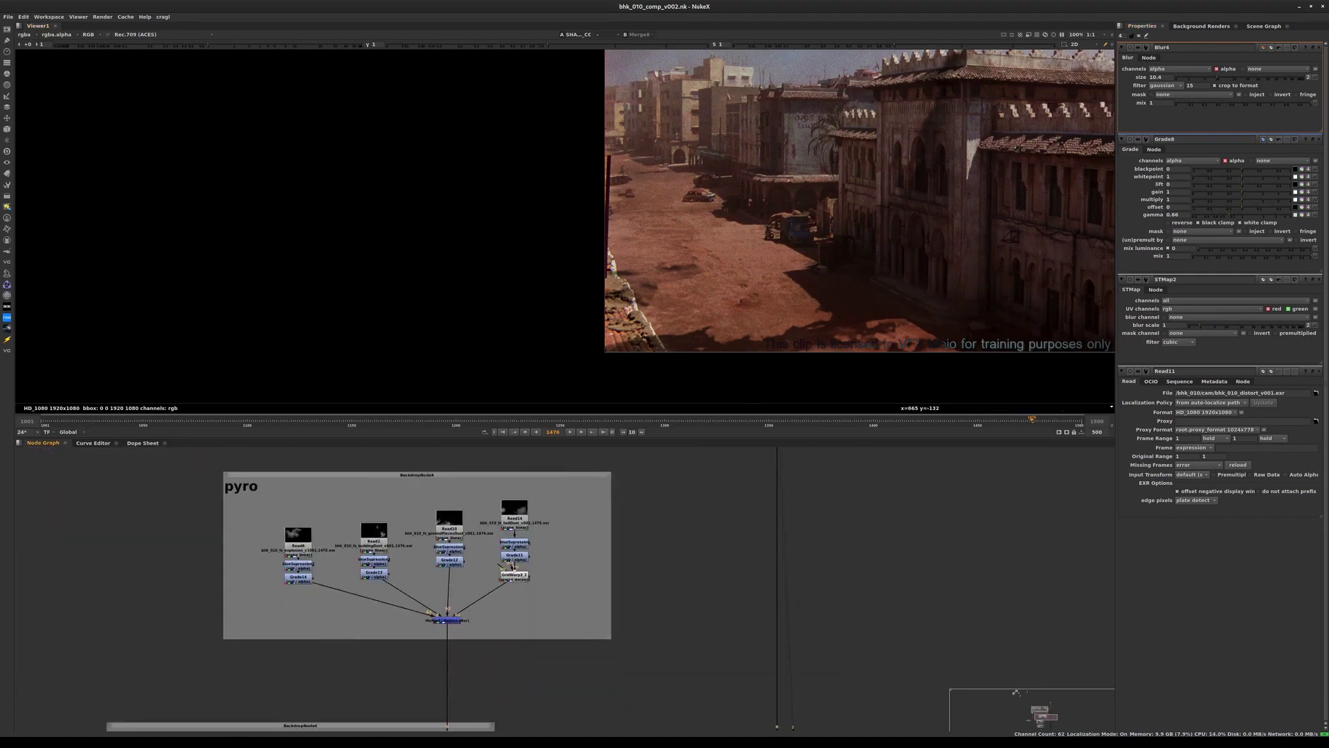
middle_click_drag(761, 699, 832, 404)
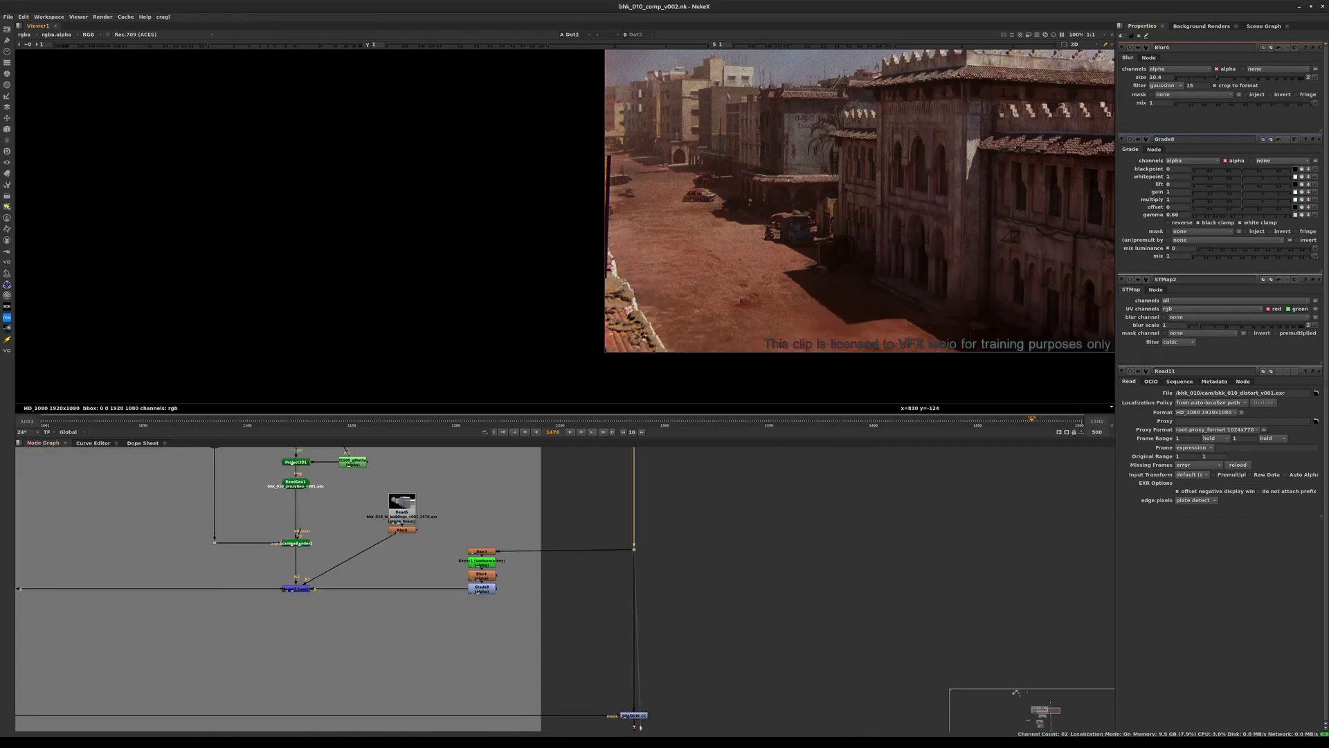
left_click_drag(1048, 419, 994, 420)
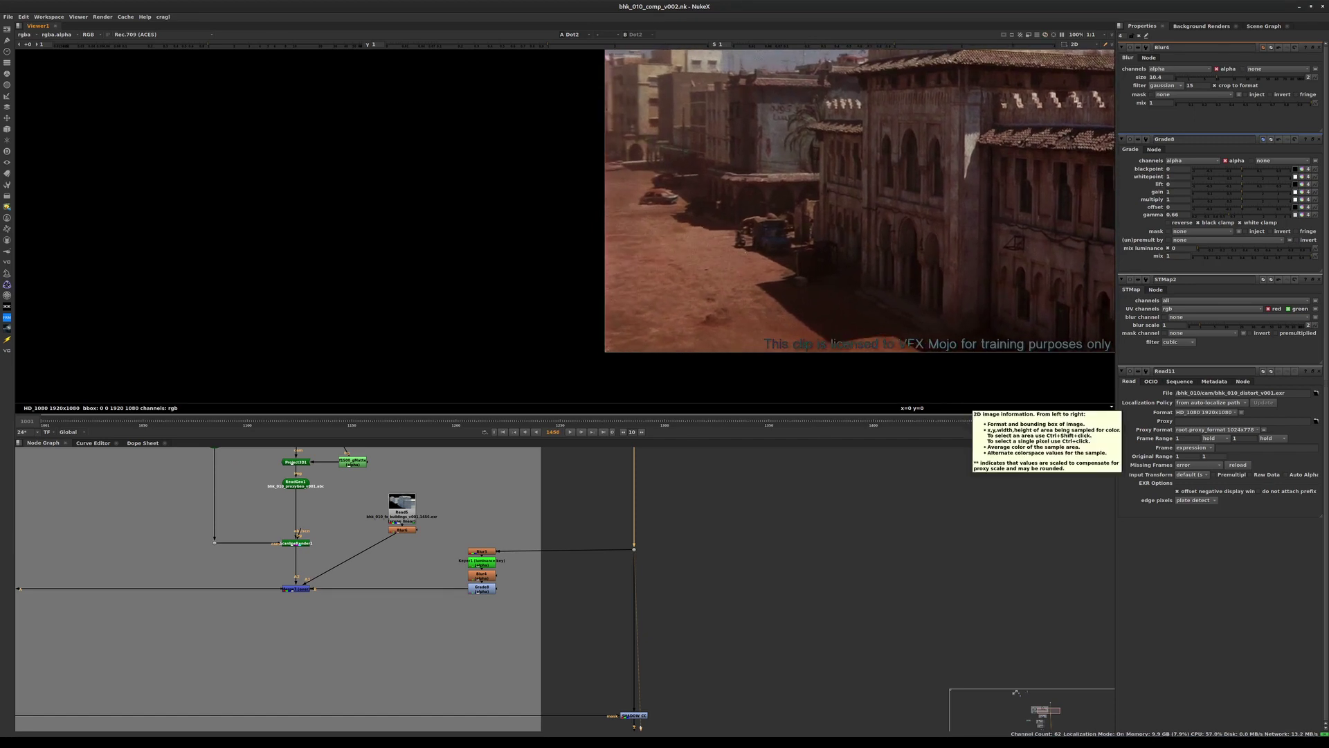
key("Right")
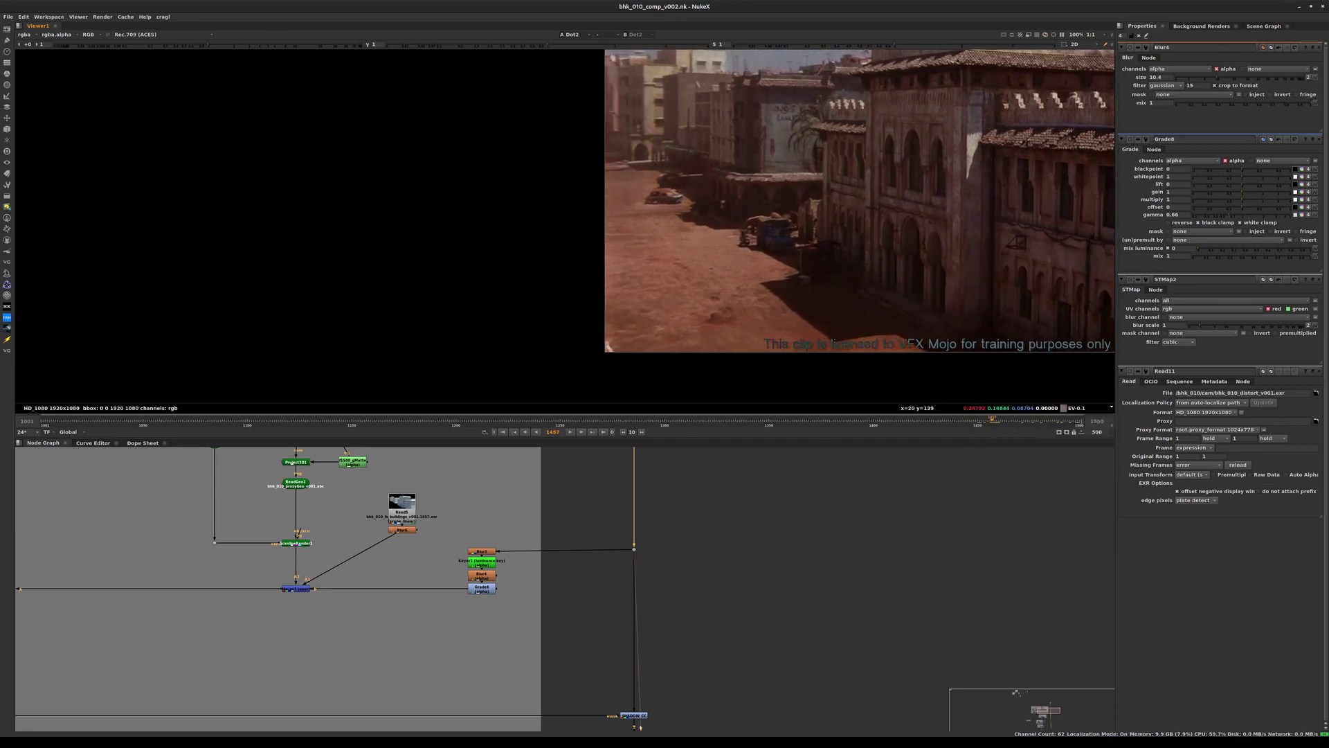
scroll(621, 347, "up", 3)
scroll(624, 348, "down", 2)
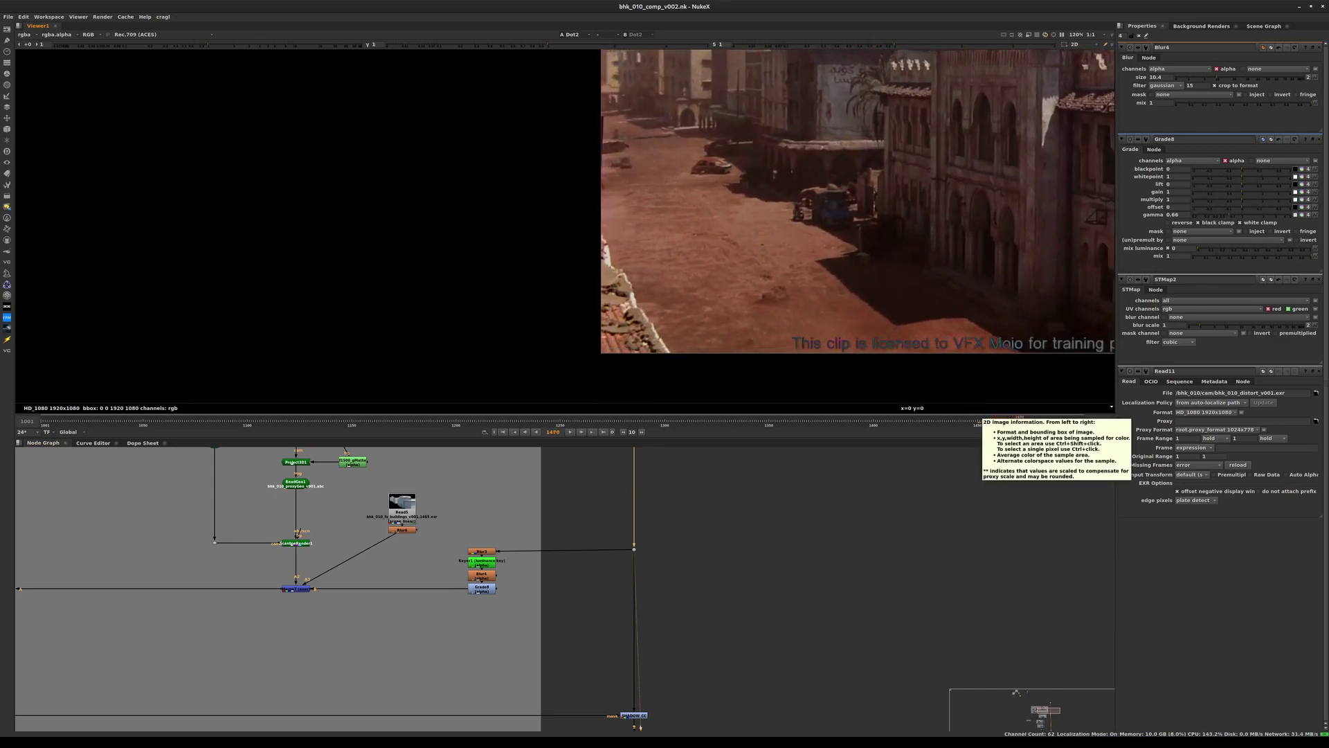
scroll(602, 118, "up", 3)
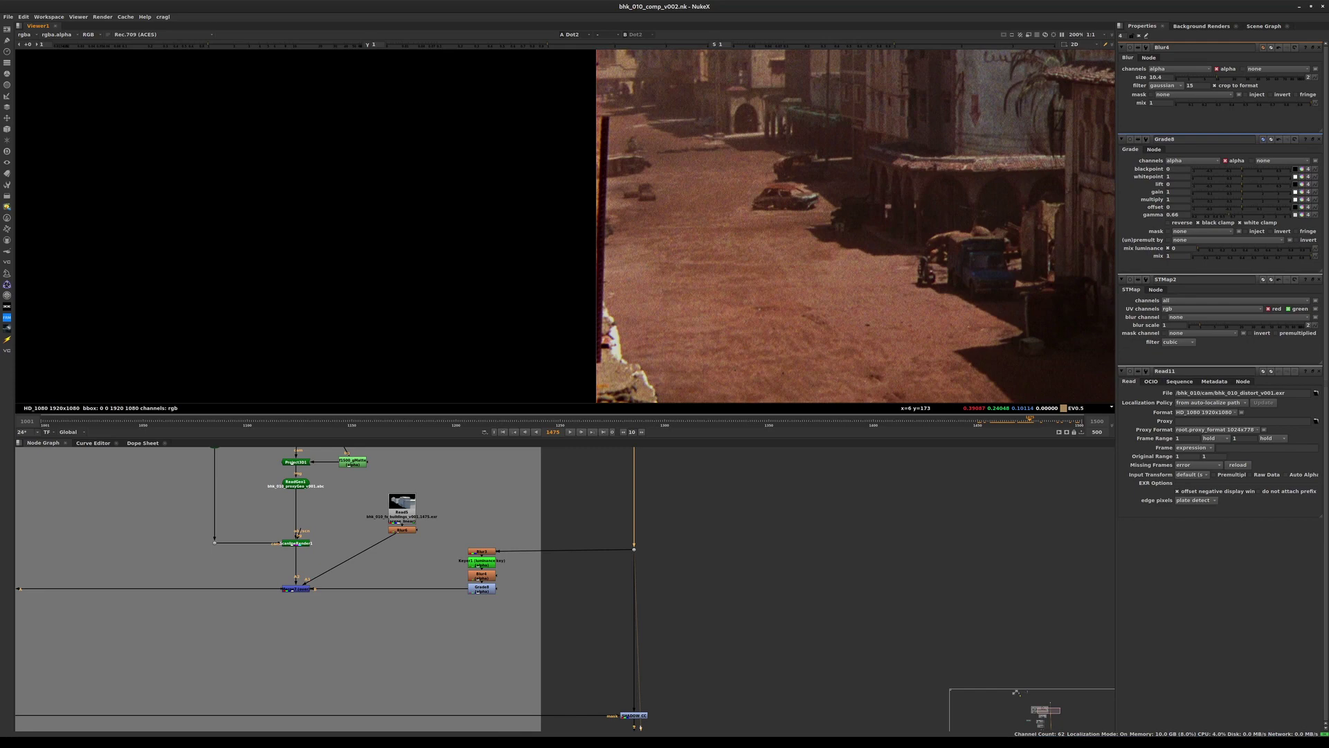
scroll(604, 118, "down", 2)
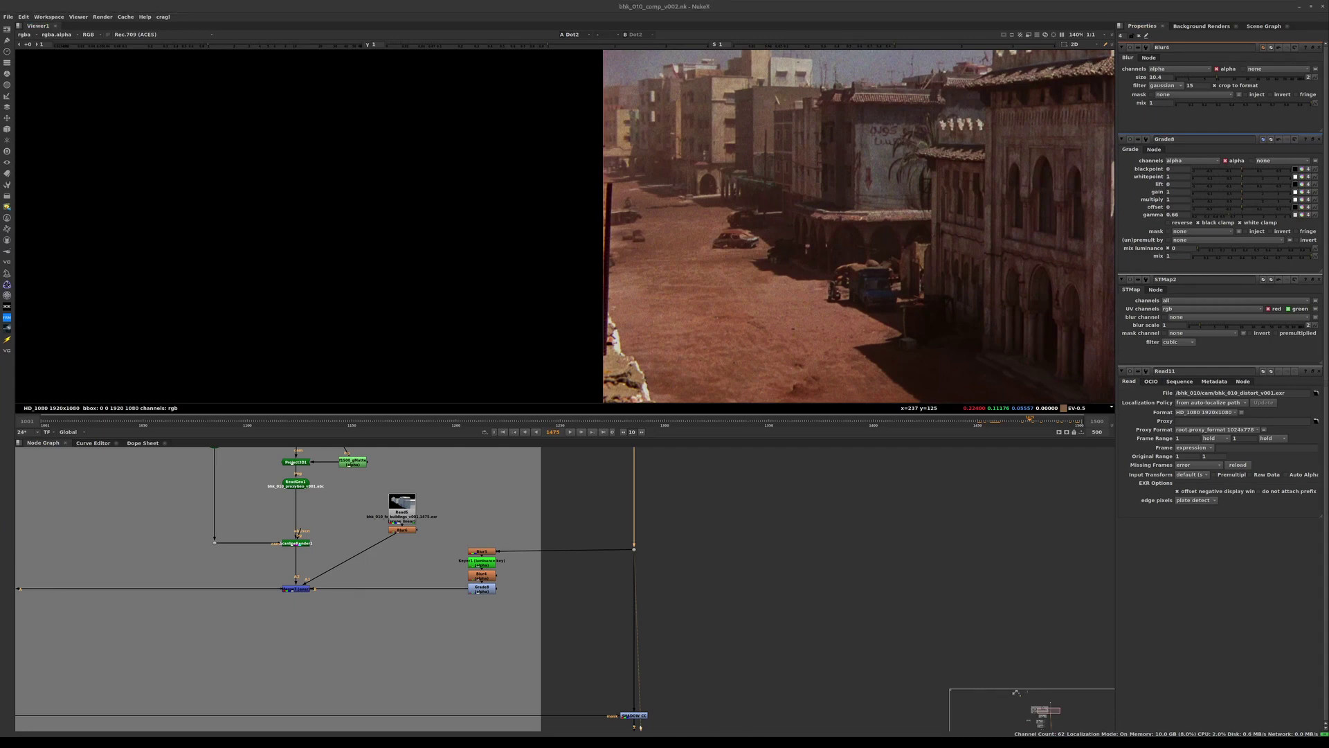
middle_click_drag(643, 400, 638, 310)
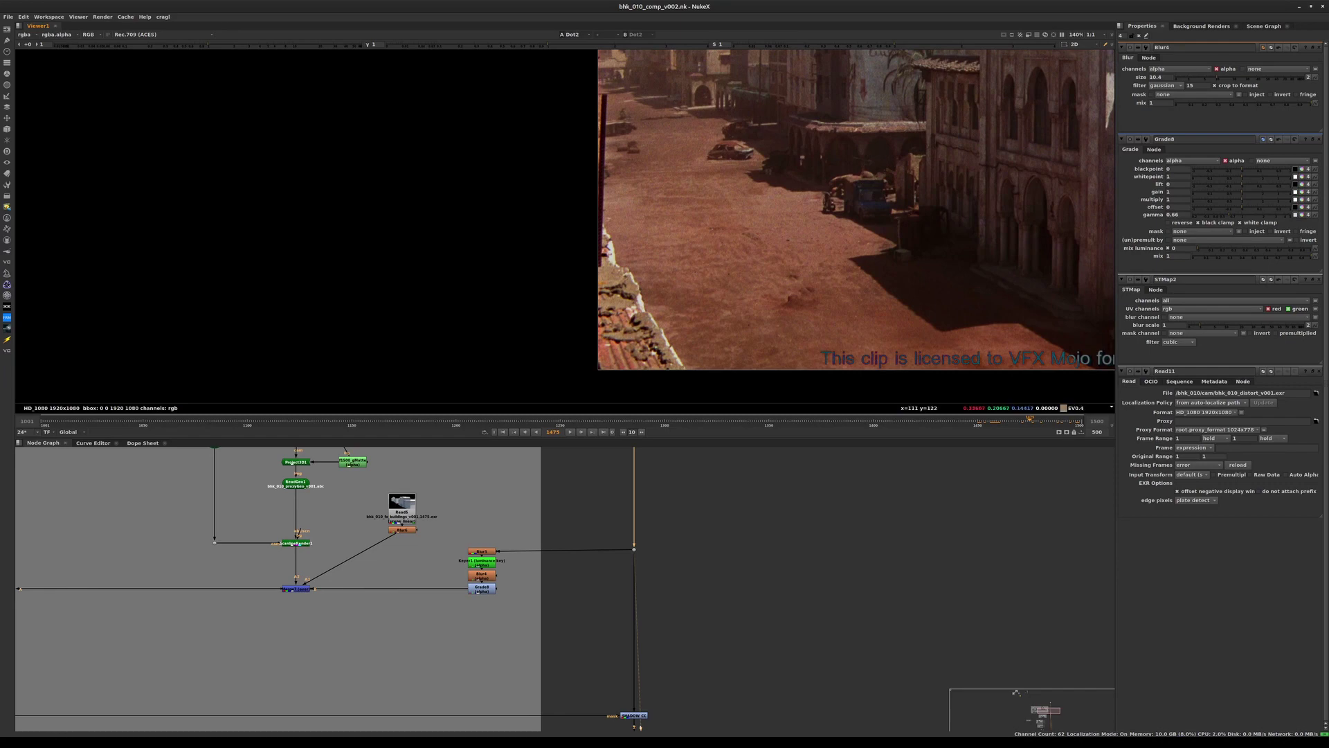
- Step through the plate from frame 1470 to 1475 and settle on frame 1473 for the foreground rooftop
mouse_move(1030, 420)
left_mouse_down()
mouse_move(988, 421)
mouse_move(1019, 421)
left_mouse_up()
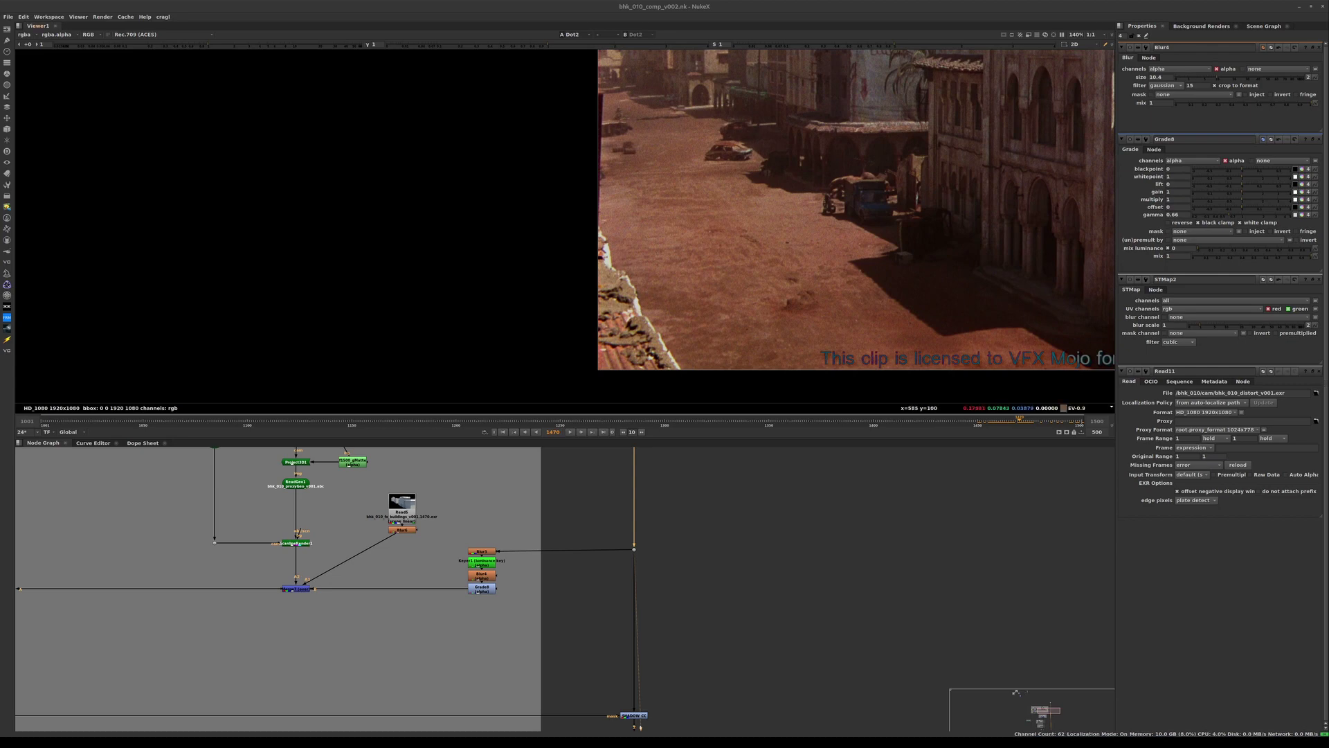
key("Right")
key("Right")
key("Right")
key("Right")
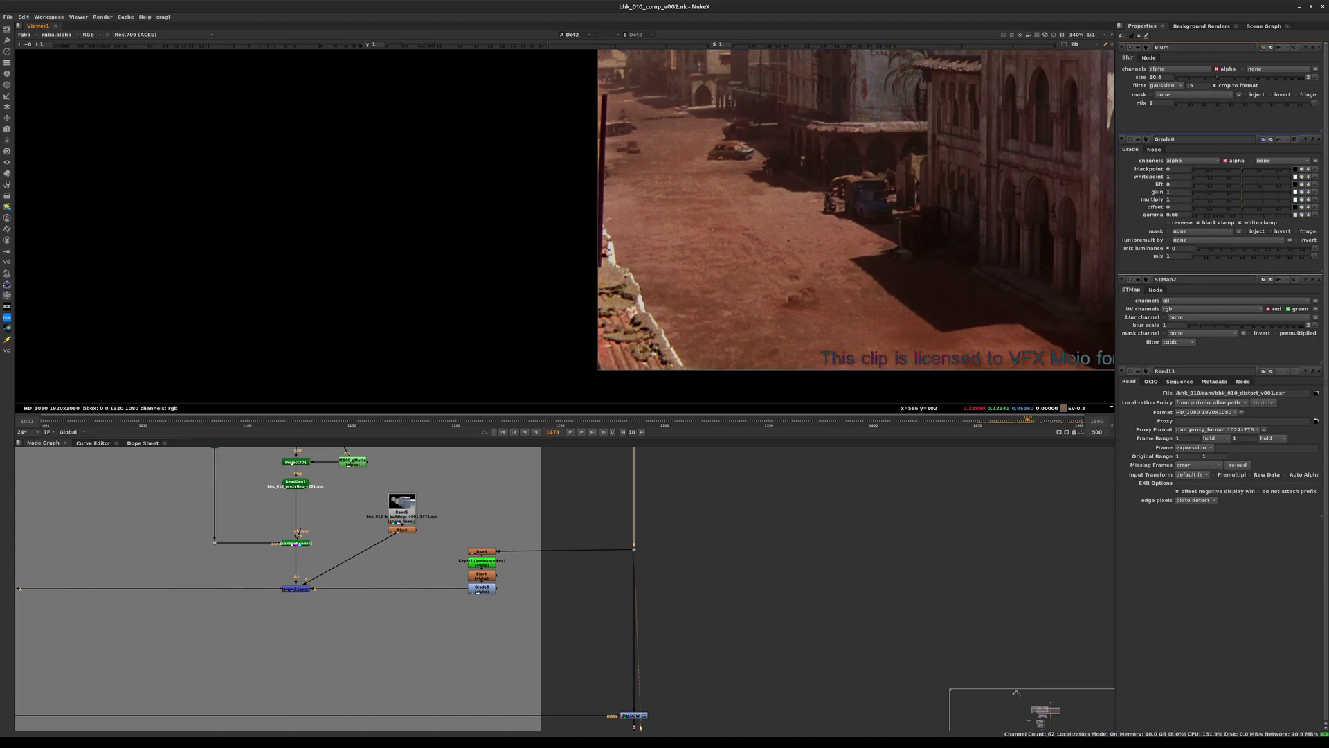
key("Right")
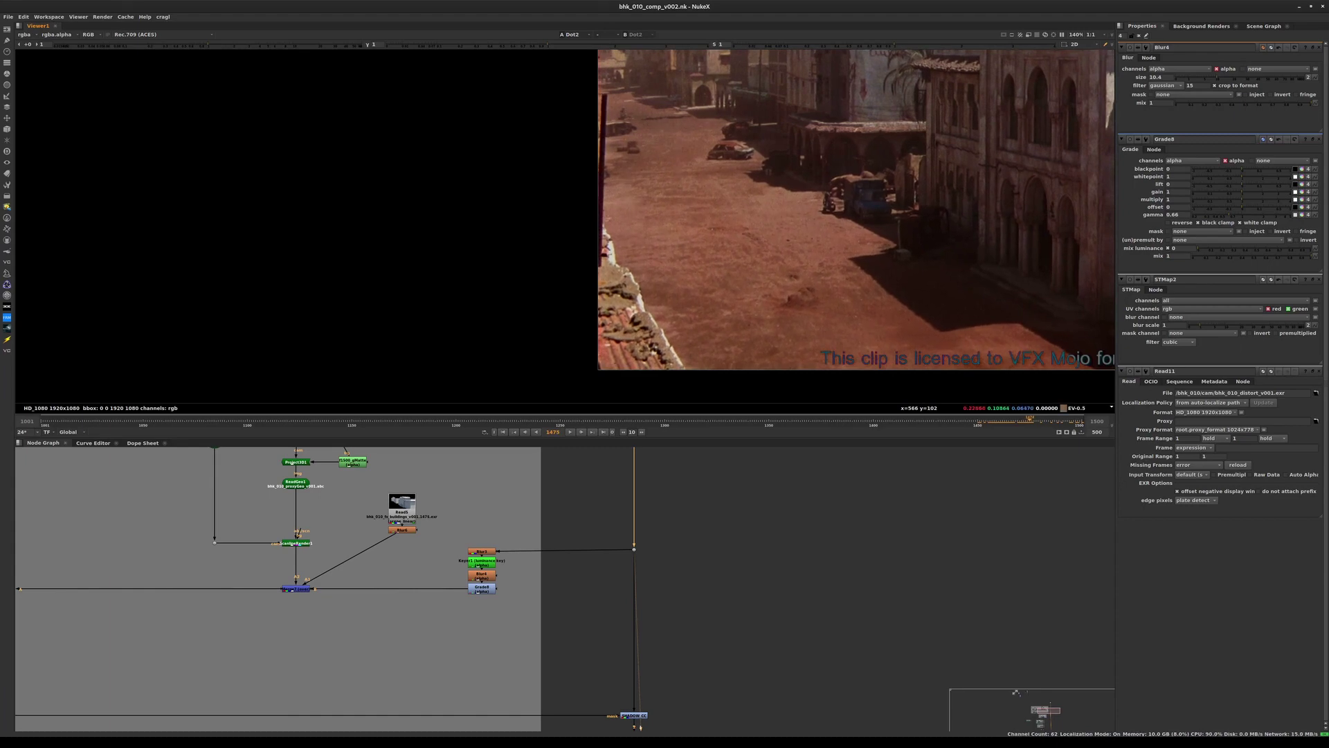
key("Left")
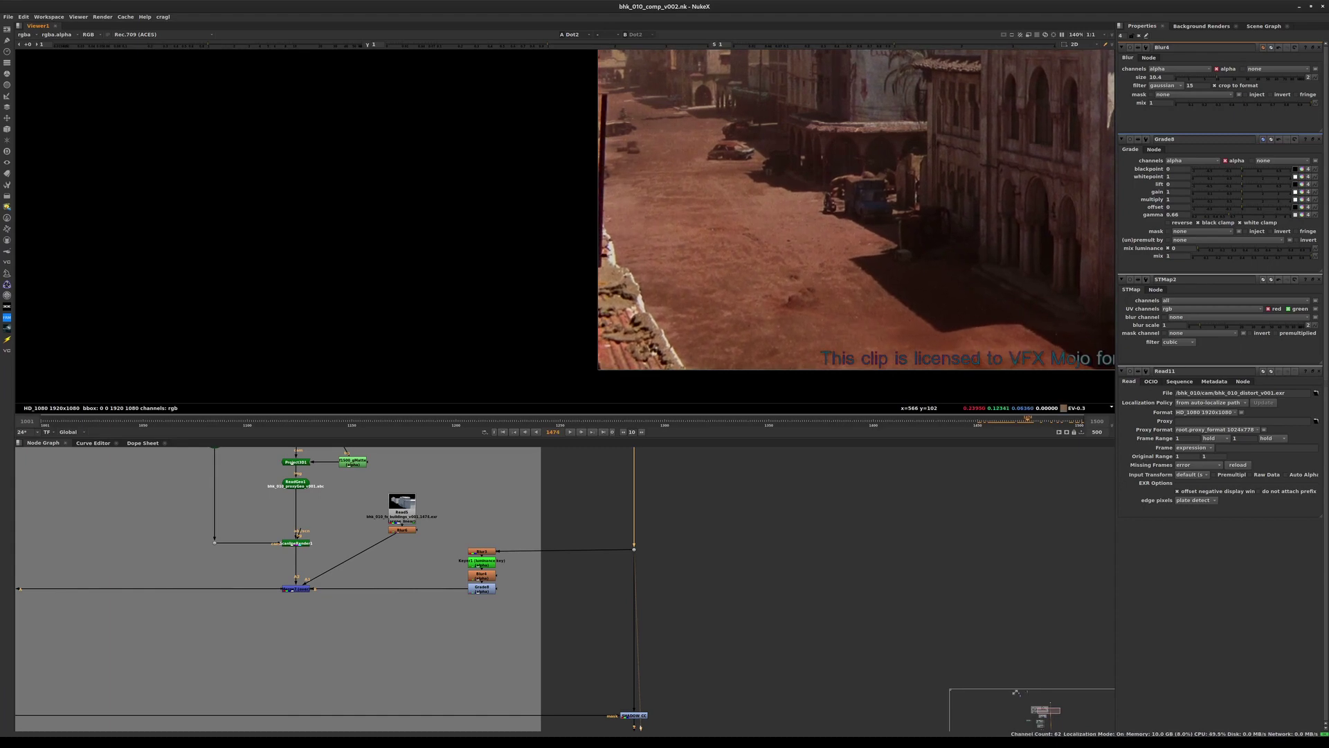
key("Left")
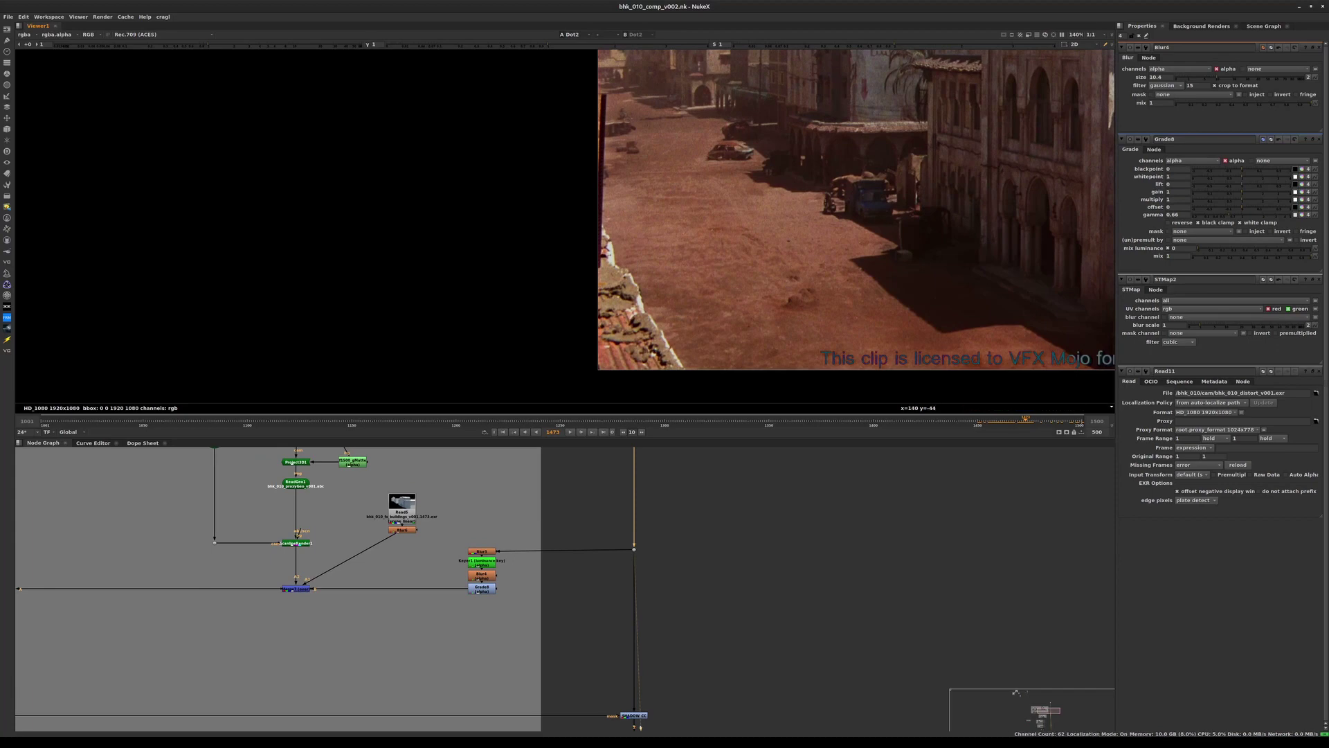
scroll(675, 278, "up", 2)
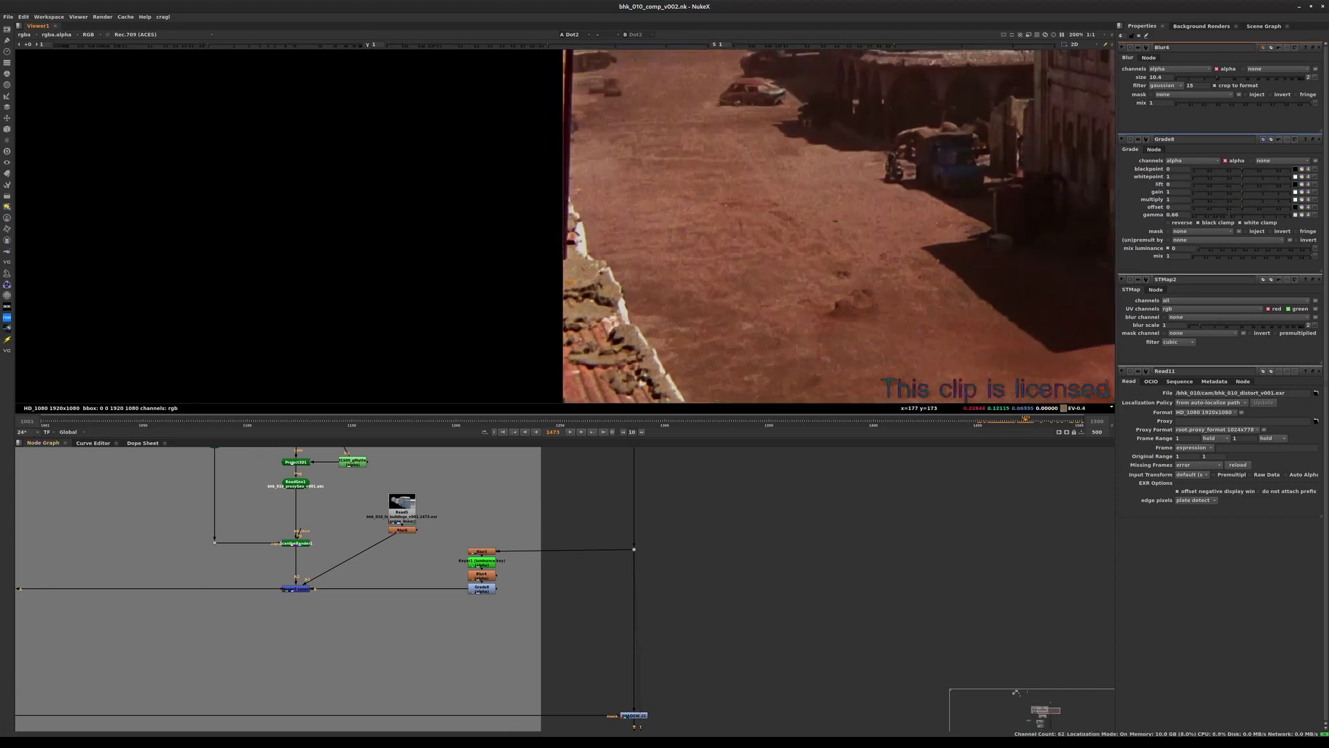
scroll(704, 279, "down", 3)
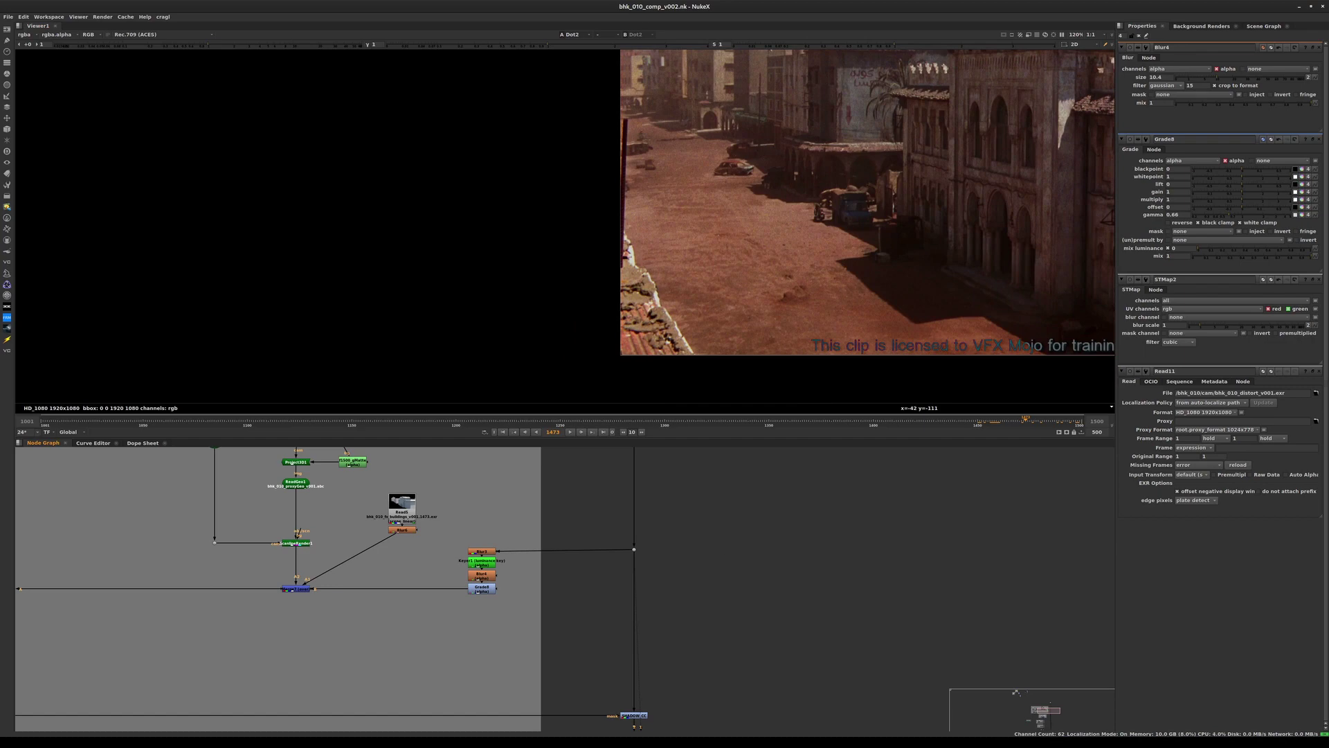
- Add an unconnected Roto node in empty space beside the plate's pipe in the node graph
key("o")
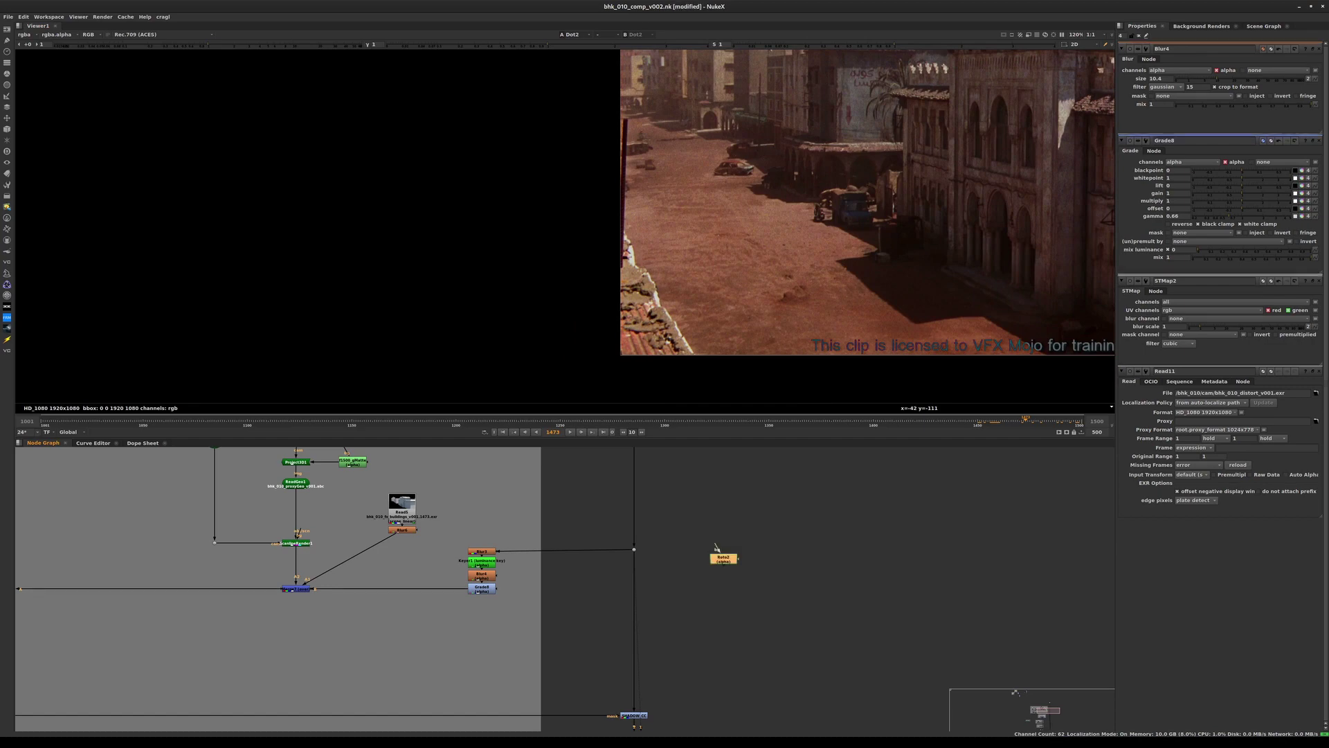
left_click_drag(723, 558, 743, 521)
scroll(651, 242, "up", 3)
middle_click_drag(661, 242, 630, 198)
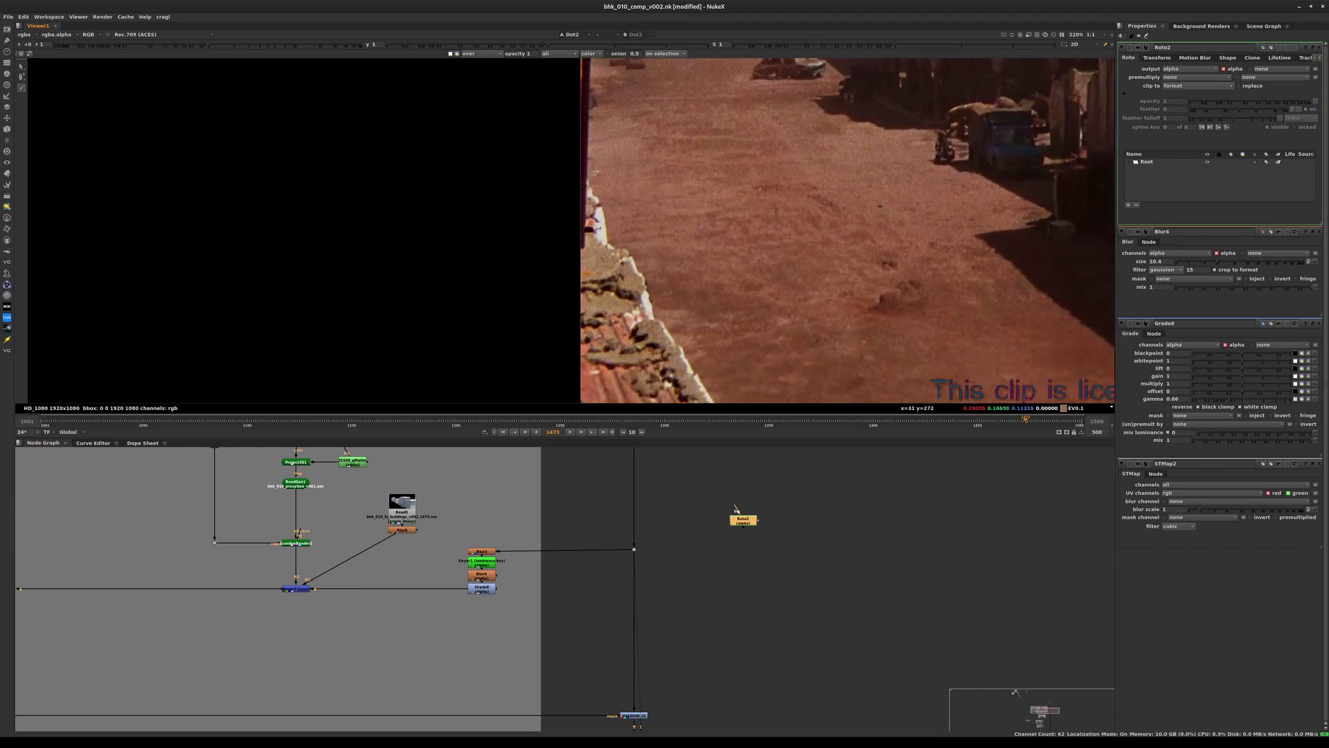
scroll(585, 188, "up", 1)
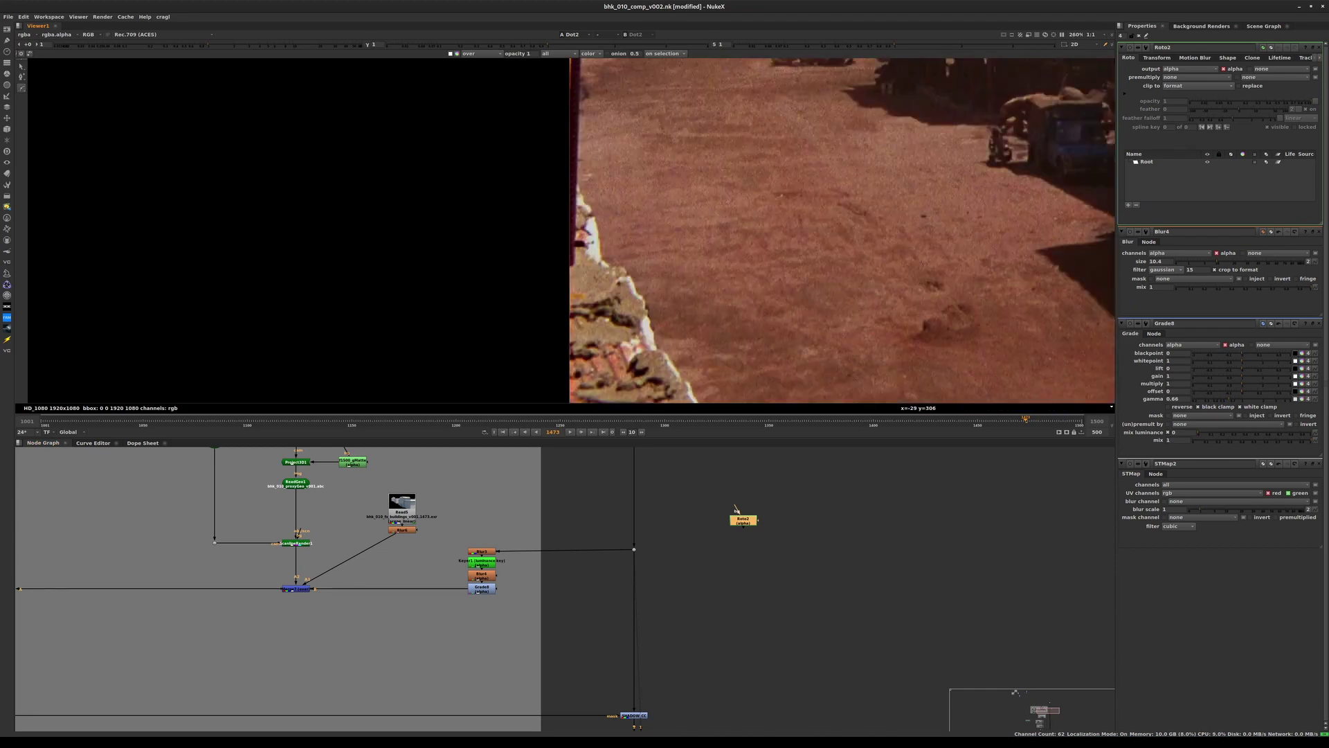
- Draw a closed Bezier along the foreground rooftop's jagged edge on frame 1473, extending the shape past the plate's side and lower borders
left_click(547, 180)
scroll(591, 188, "up", 3)
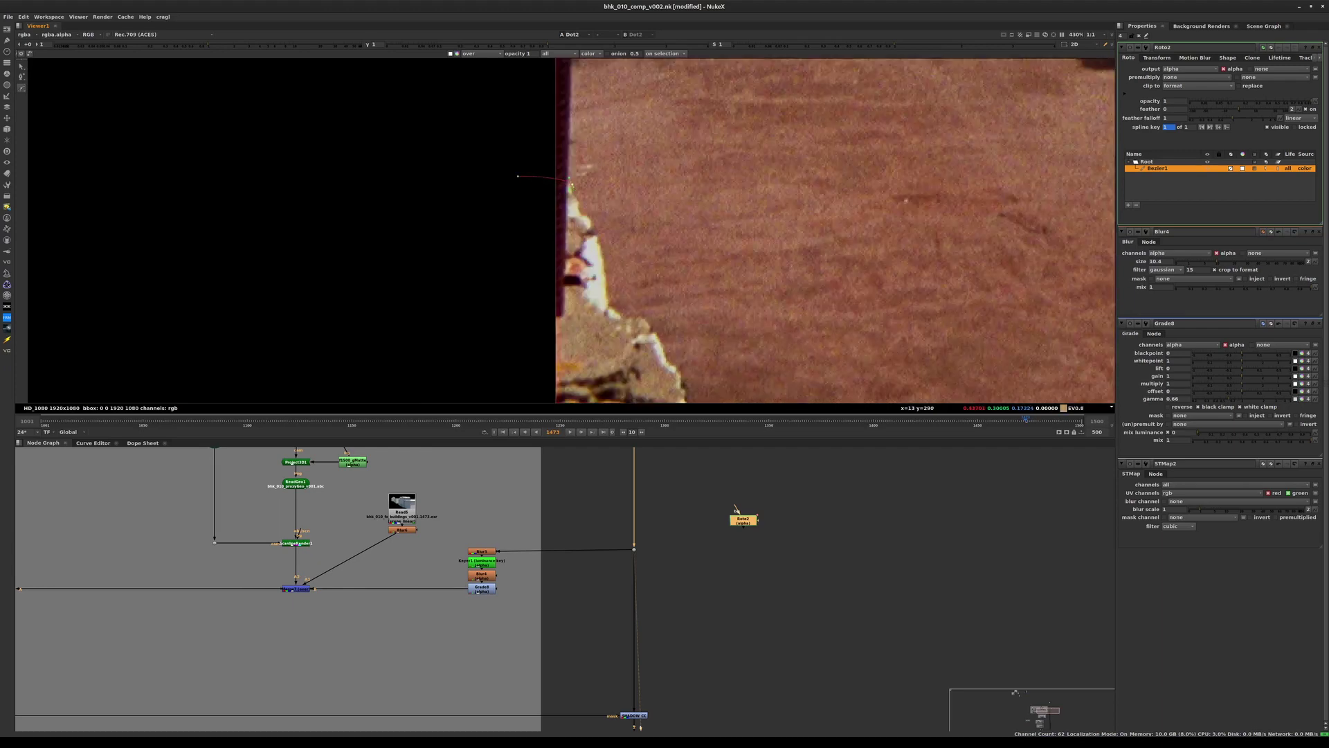
scroll(571, 185, "up", 1)
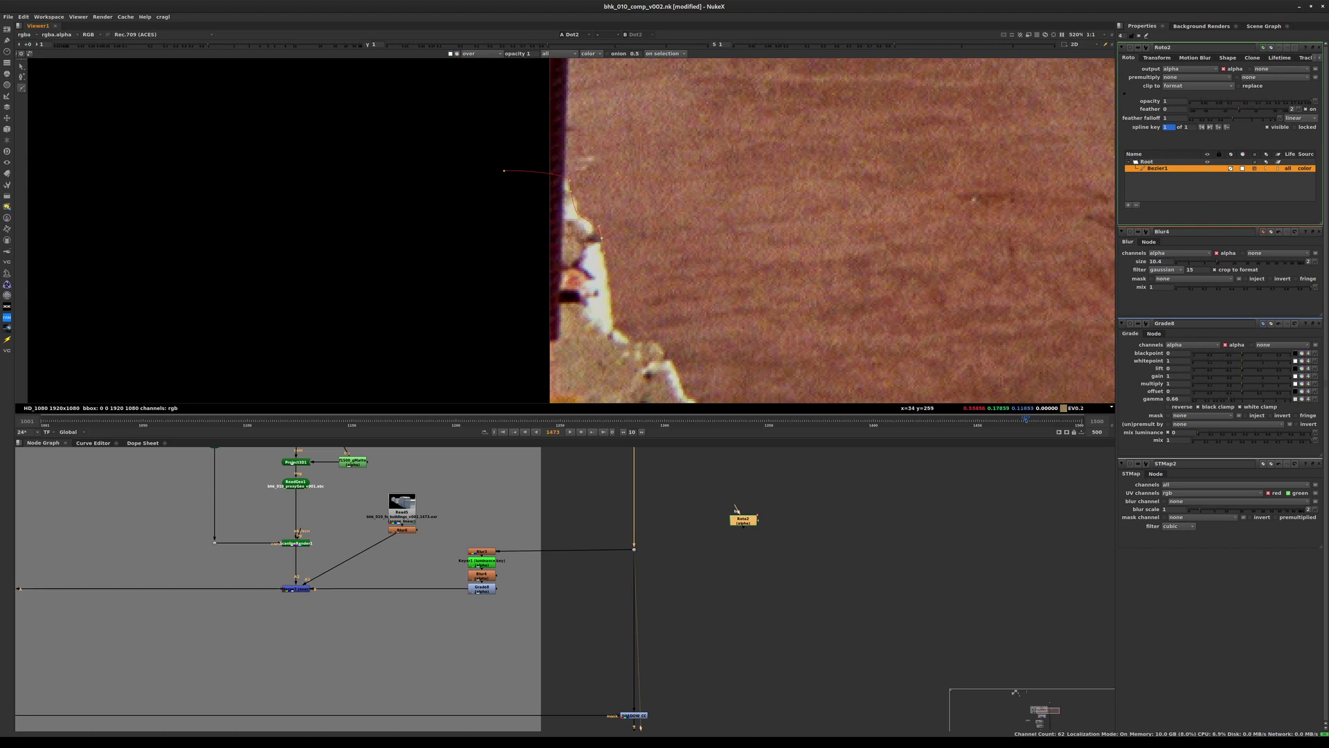
middle_click_drag(504, 170, 501, 117)
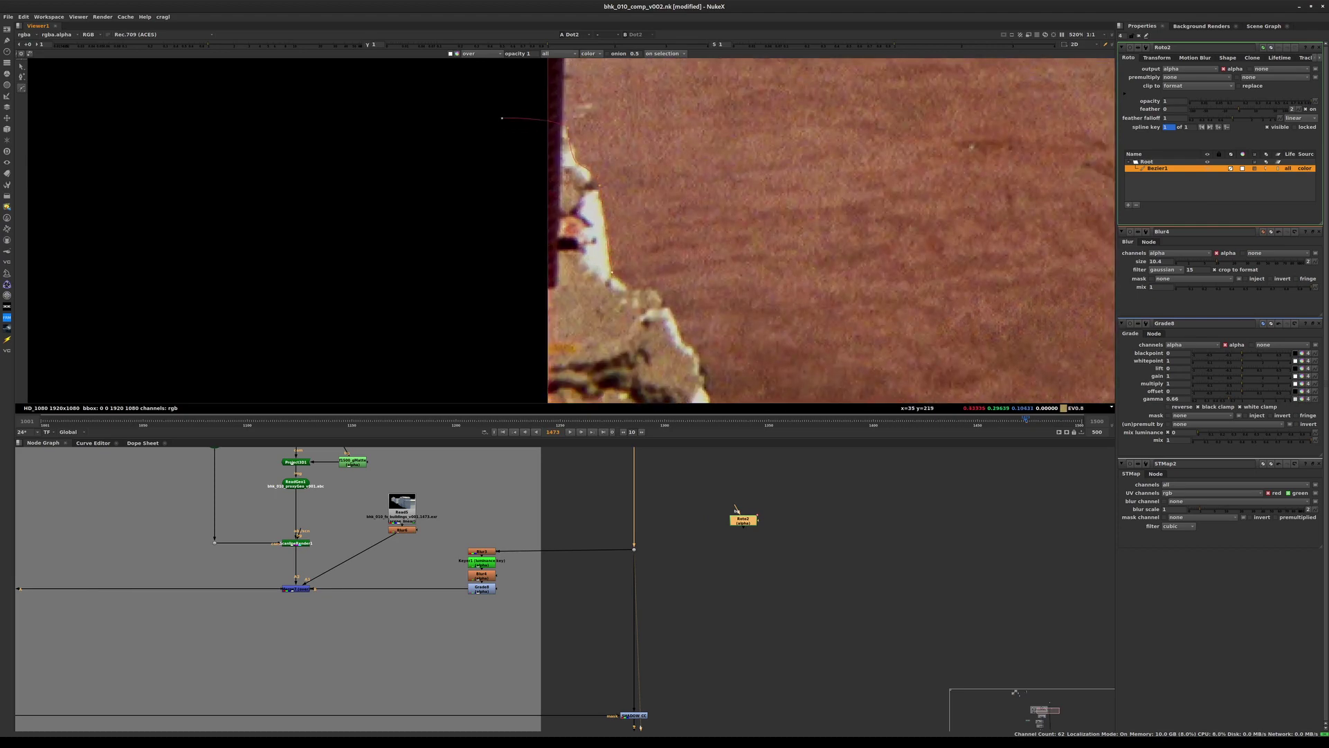
left_click(660, 298)
left_click(699, 364)
left_click(708, 377)
middle_click_drag(708, 389, 648, 232)
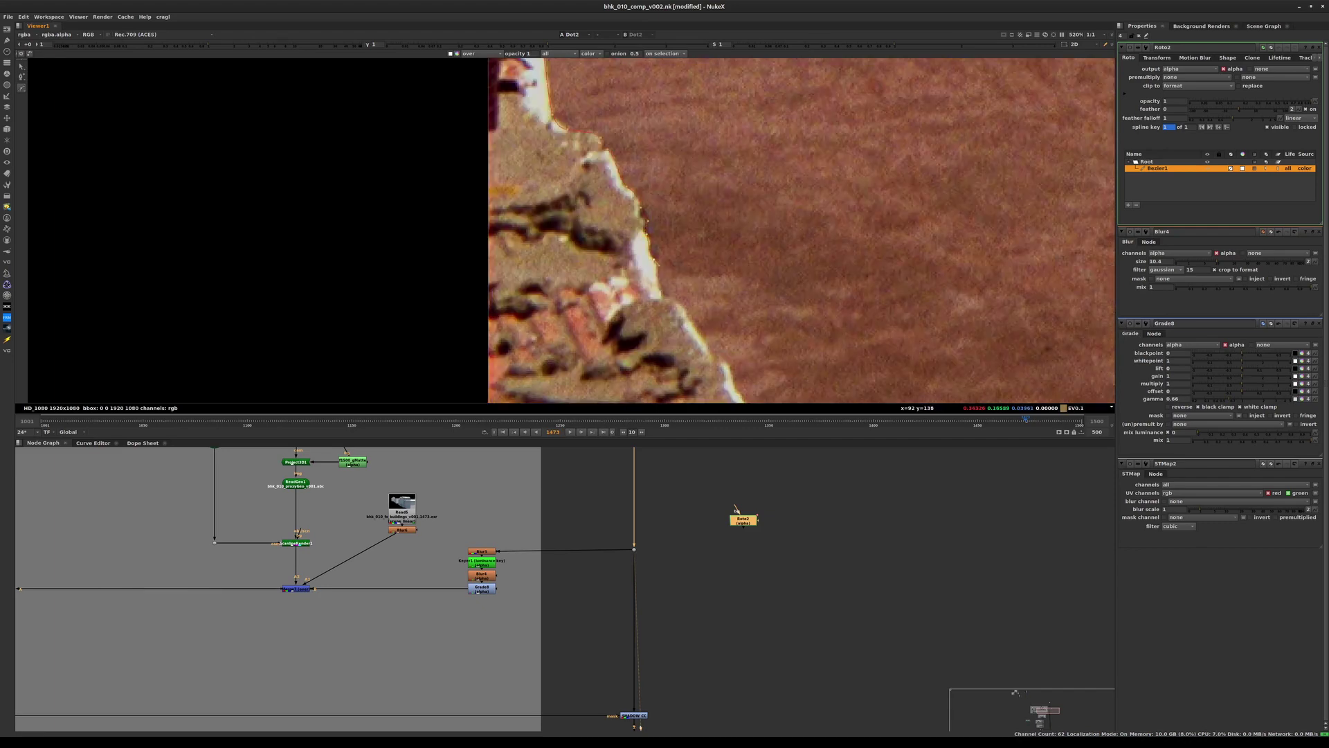
left_click_drag(665, 297, 673, 299)
middle_click_drag(713, 354, 629, 218)
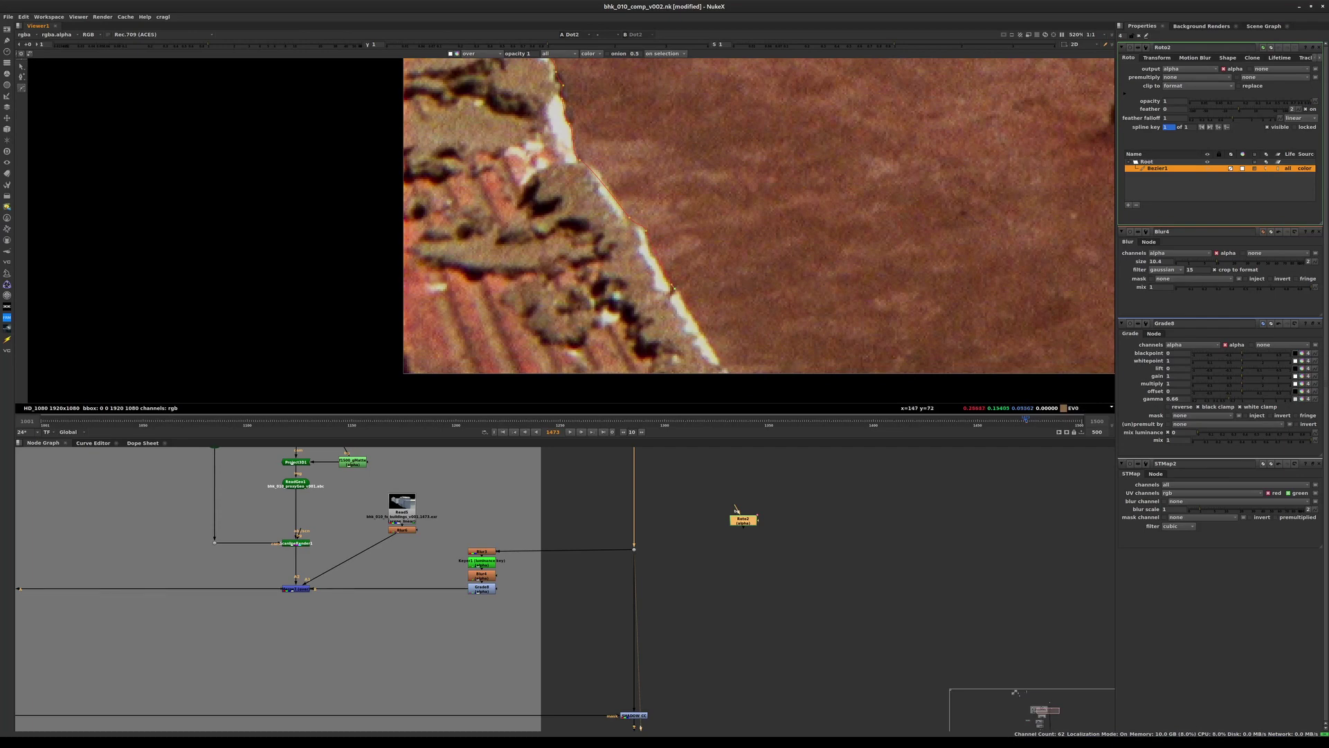
middle_click_drag(739, 391, 766, 276)
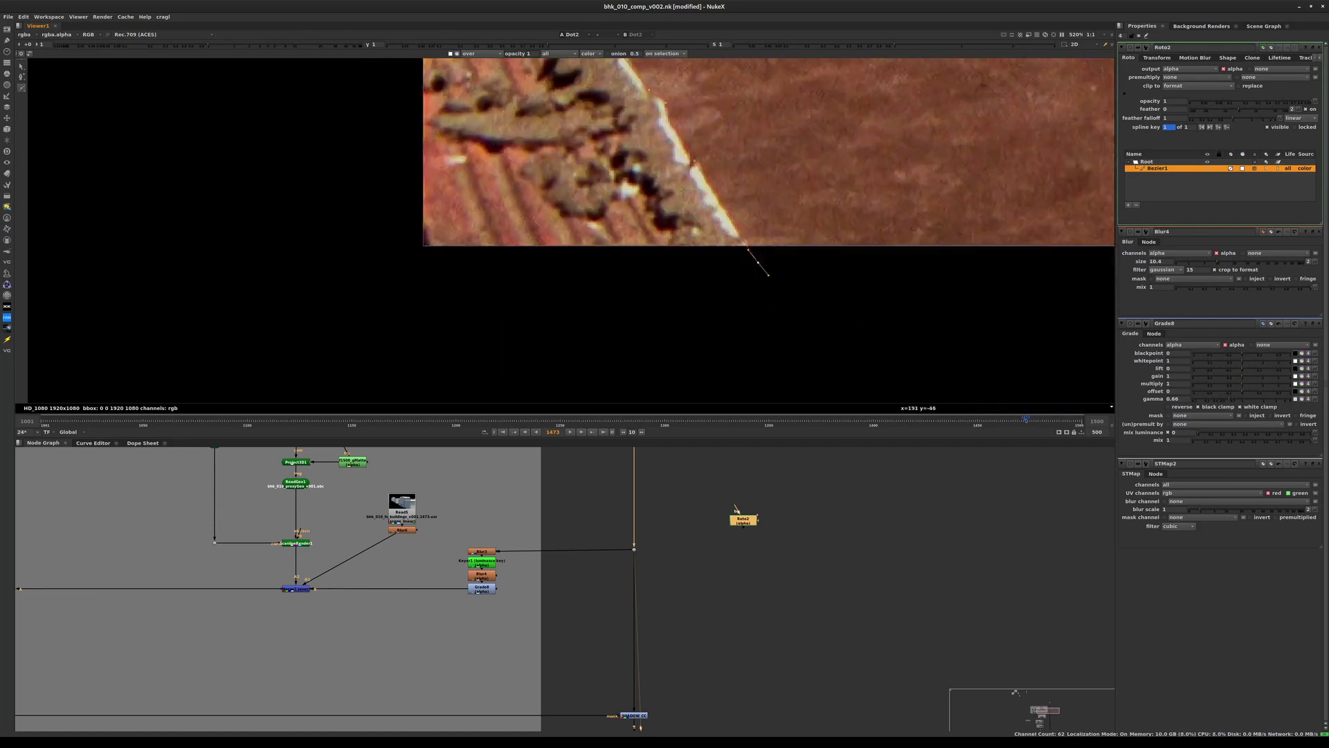
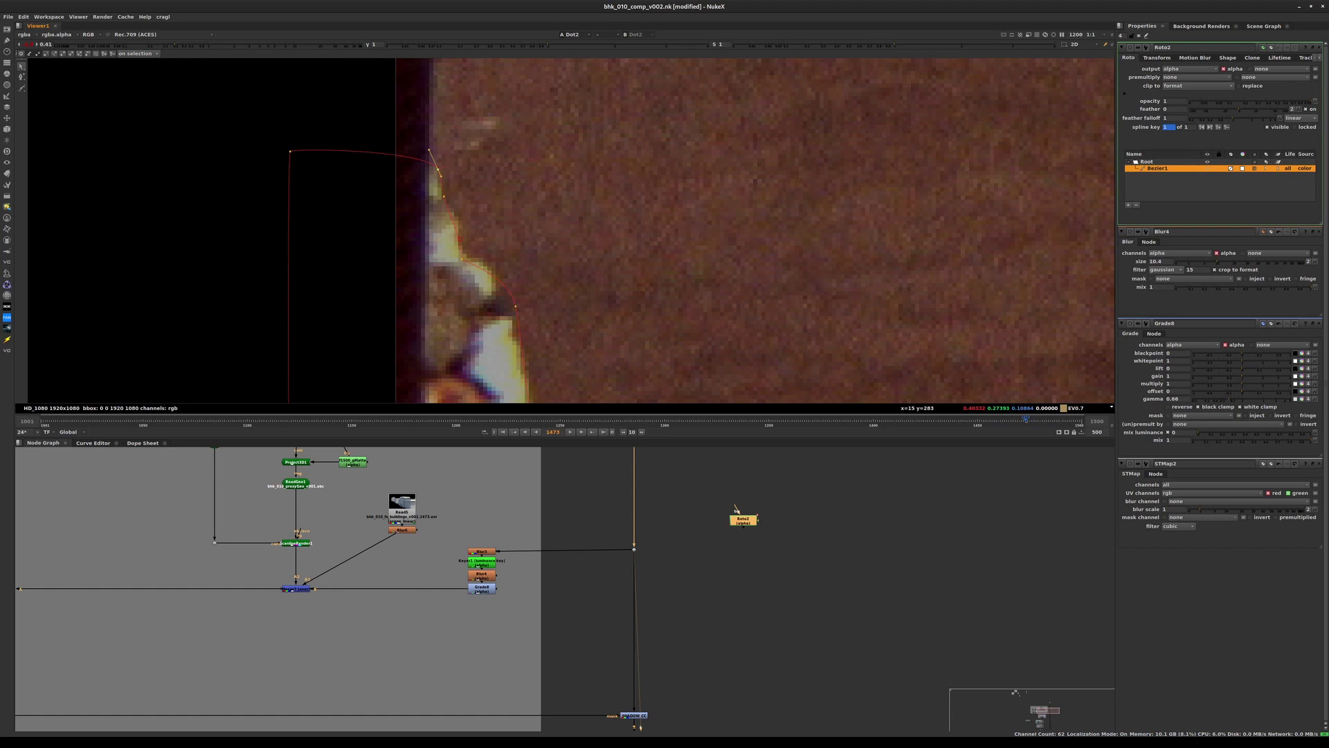
- Refit the Bezier's uppermost points and curve to the tip of the rooftop's edge
left_click_drag(462, 260, 465, 252)
key("z")
left_click_drag(515, 306, 495, 257)
- Fit the Bezier points around the rooftop's upper ledge and the corner just below it
middle_click_drag(499, 311, 509, 178)
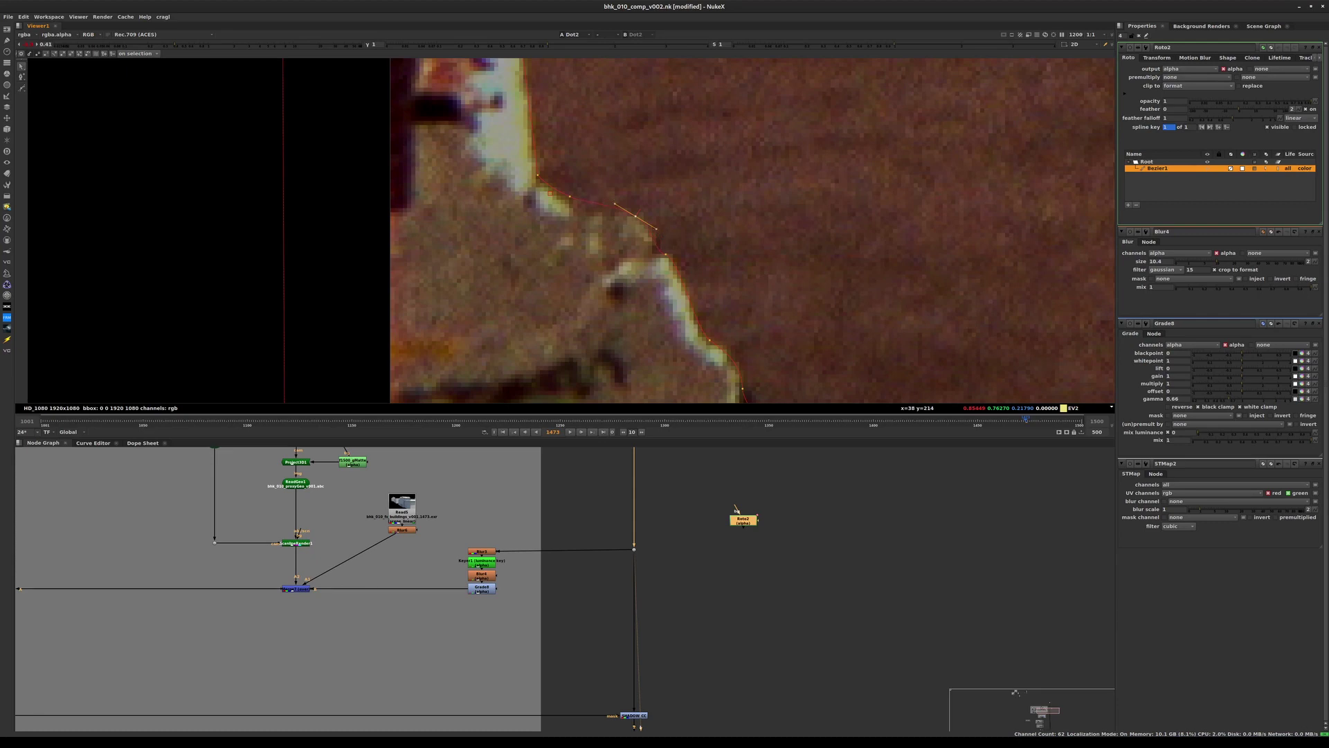
left_click_drag(635, 216, 637, 217)
left_click_drag(710, 340, 707, 339)
middle_click_drag(720, 346, 676, 179)
left_click_drag(699, 223, 697, 215)
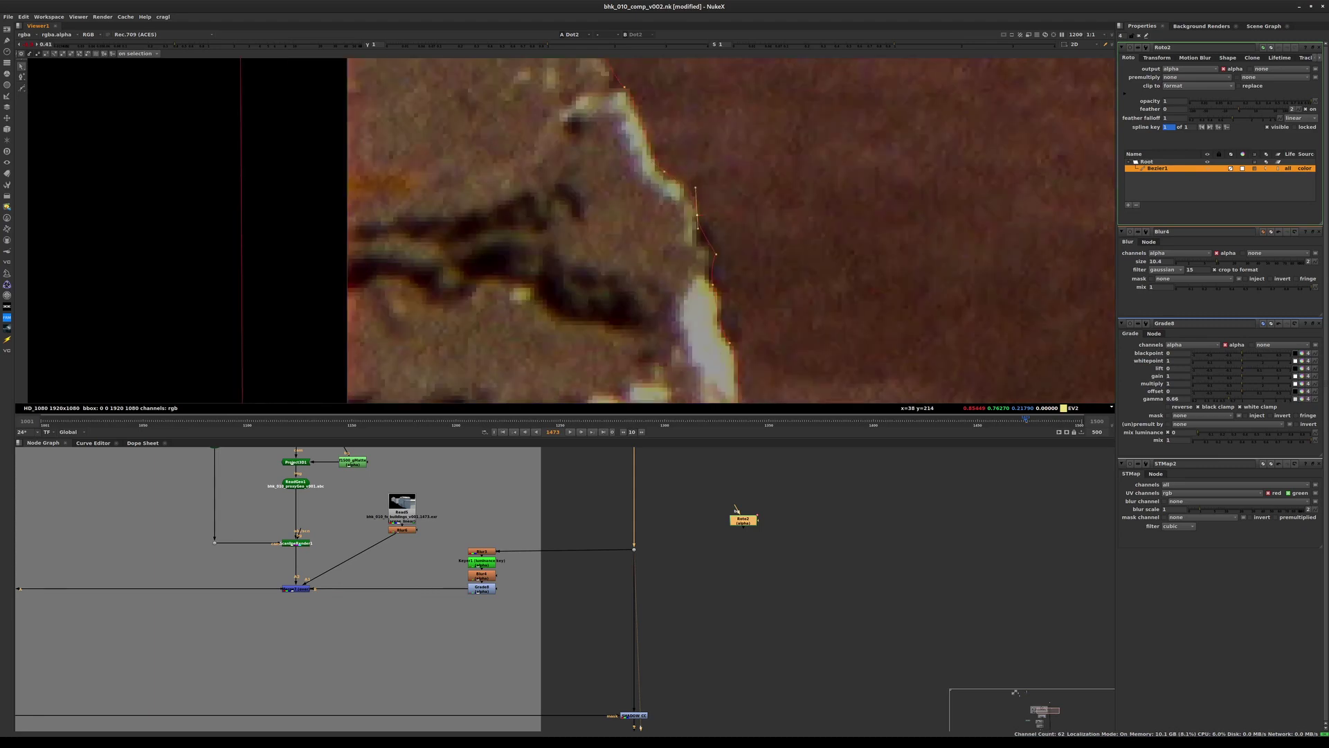
left_click(715, 254)
middle_click_drag(666, 386, 672, 360)
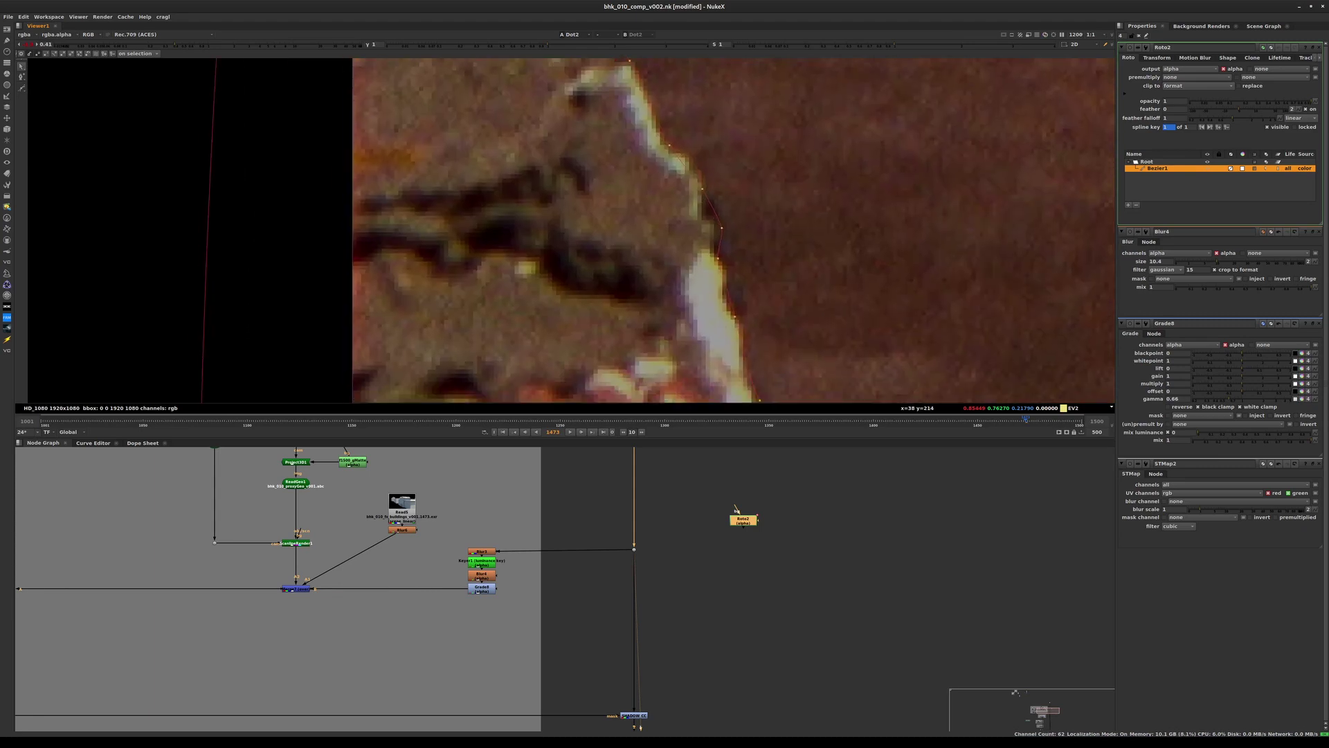
- Tighten the Bezier points along the bright white section halfway down the rooftop's edge
left_click_drag(721, 228, 719, 222)
left_click_drag(718, 259, 722, 258)
left_click_drag(735, 317, 738, 317)
middle_click_drag(746, 353, 693, 147)
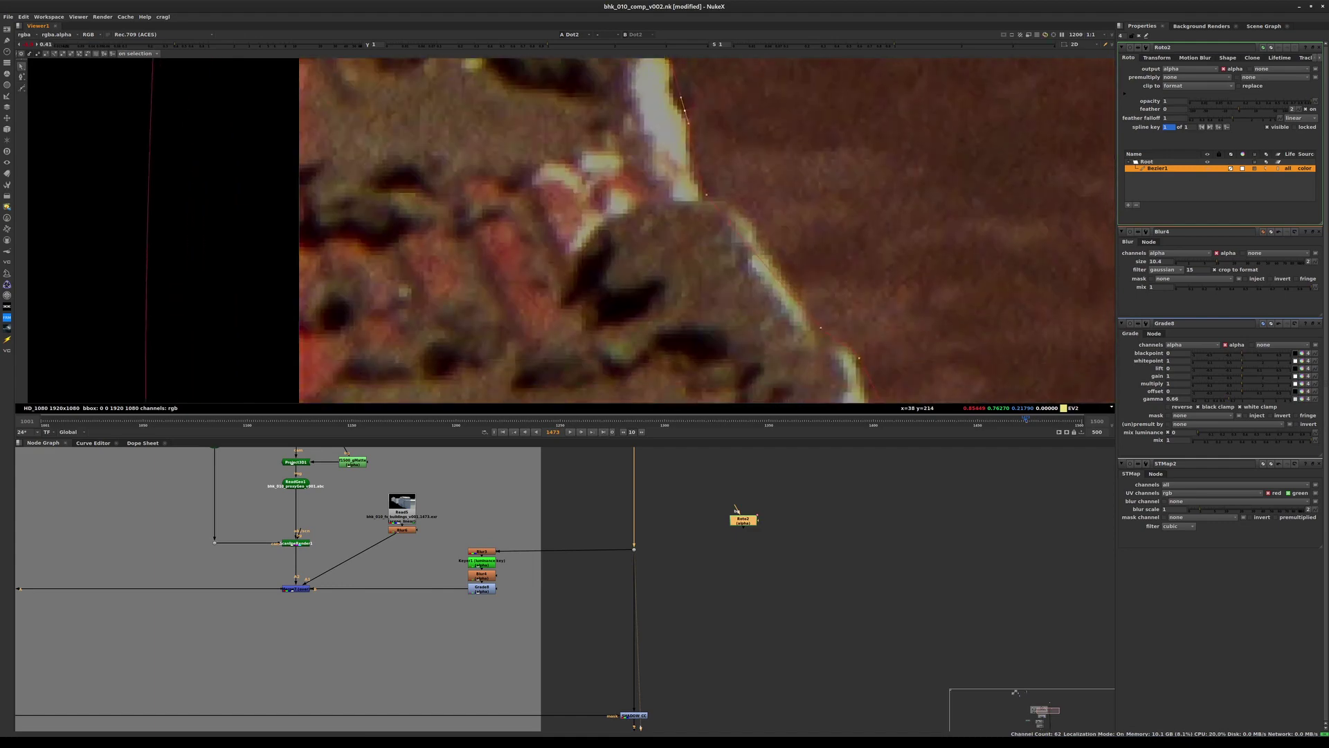
left_click_drag(707, 195, 706, 193)
middle_click_drag(706, 194, 669, 306)
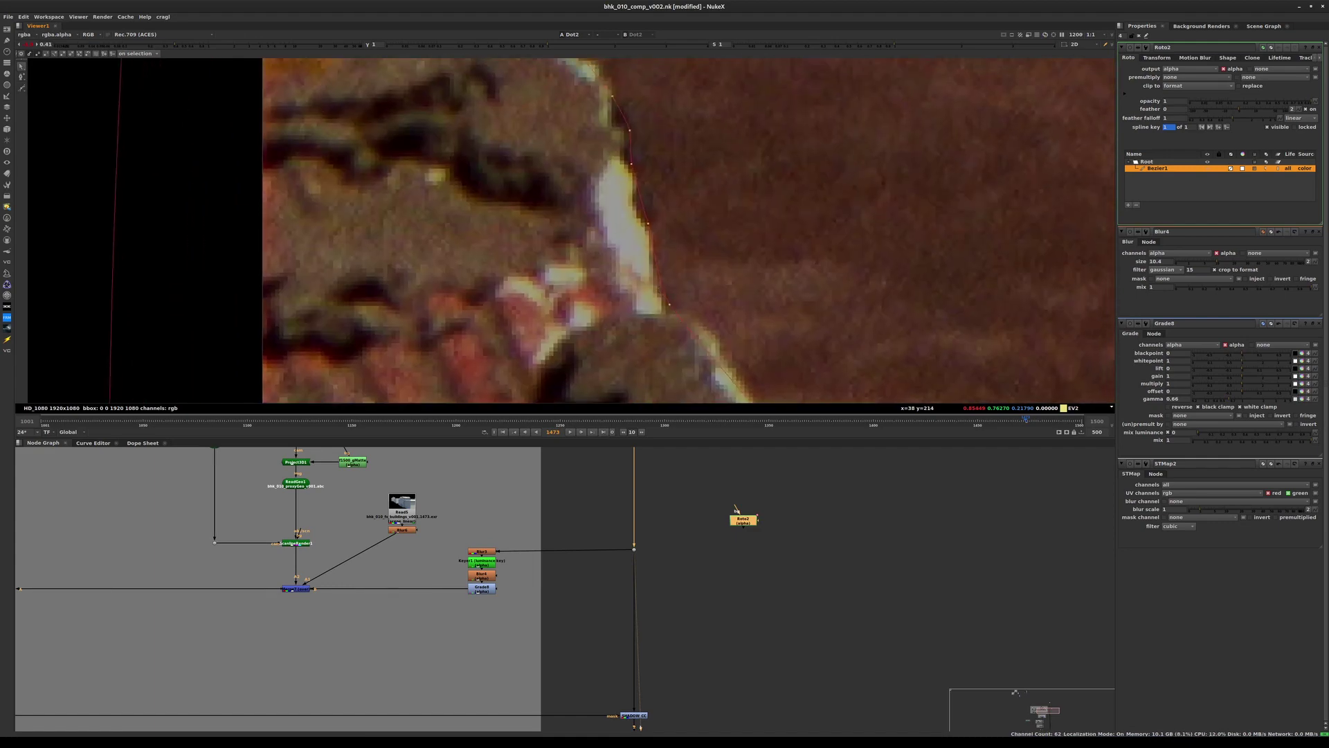
left_click_drag(648, 224, 650, 222)
- Refine the Bezier along the rooftop's lower slope, adding points and reshaping the curve to follow its notches
middle_click_drag(692, 332, 640, 195)
left_click_drag(728, 306, 726, 300)
left_click_drag(656, 209, 667, 200, "ctrl+alt")
left_click_drag(770, 334, 751, 318)
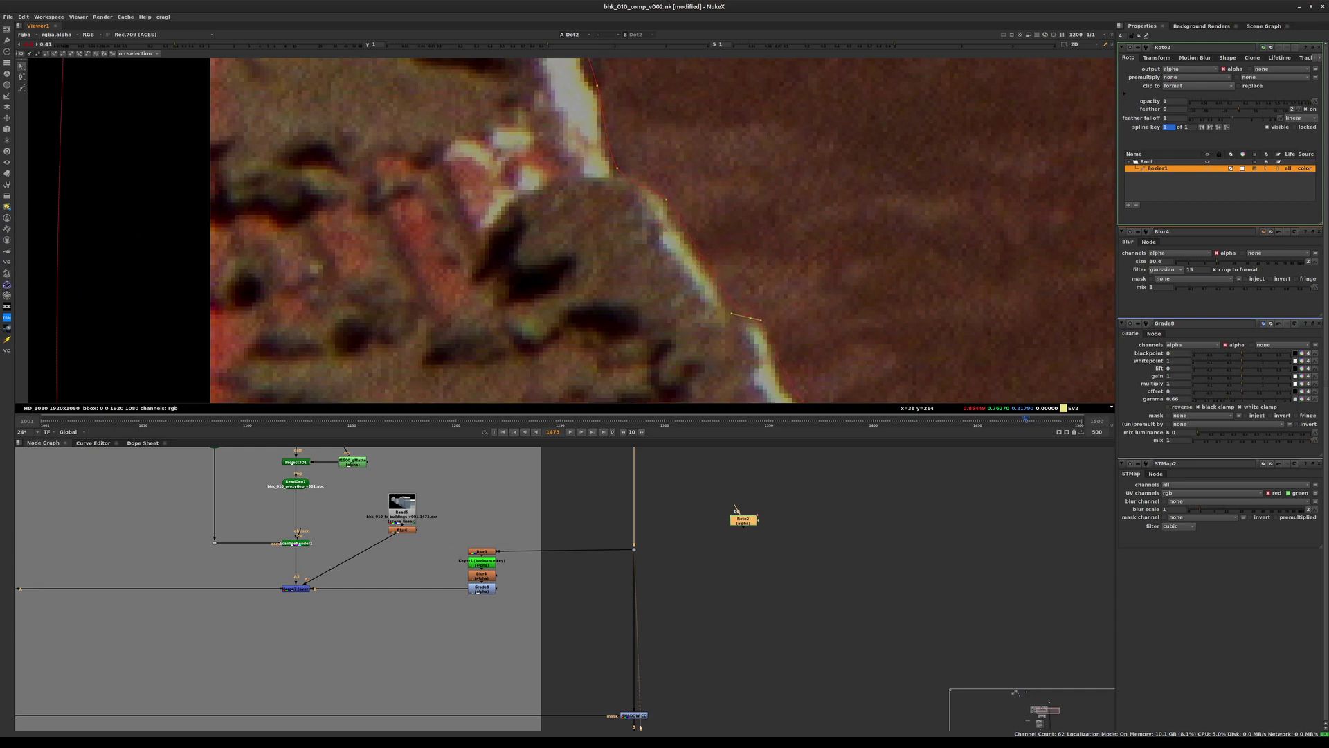
middle_click_drag(753, 325, 657, 157)
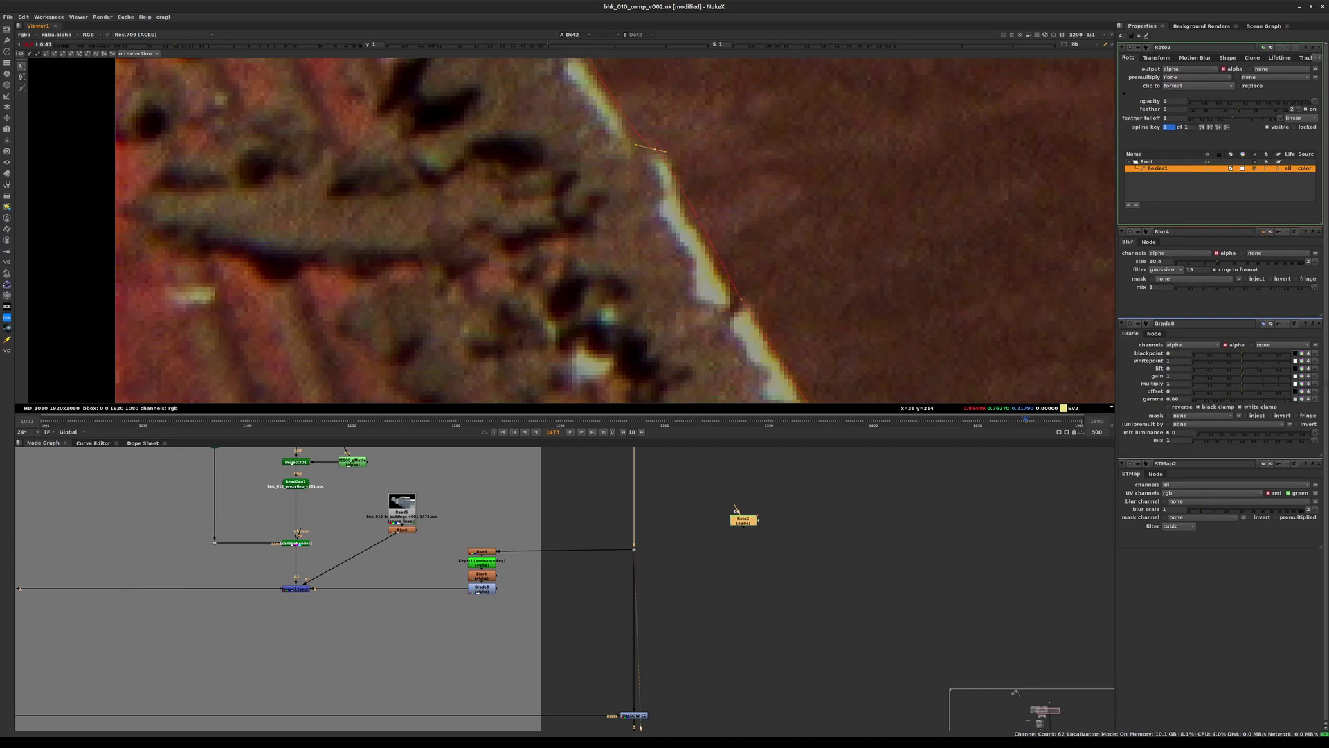
left_click(707, 233, "ctrl+alt")
left_click_drag(707, 233, 702, 236)
left_click_drag(654, 150, 668, 154)
- Check the rooftop shape against the wider plate up to the dark vertical post, and save the script
scroll(841, 260, "down", 8)
middle_click_drag(842, 260, 713, 400)
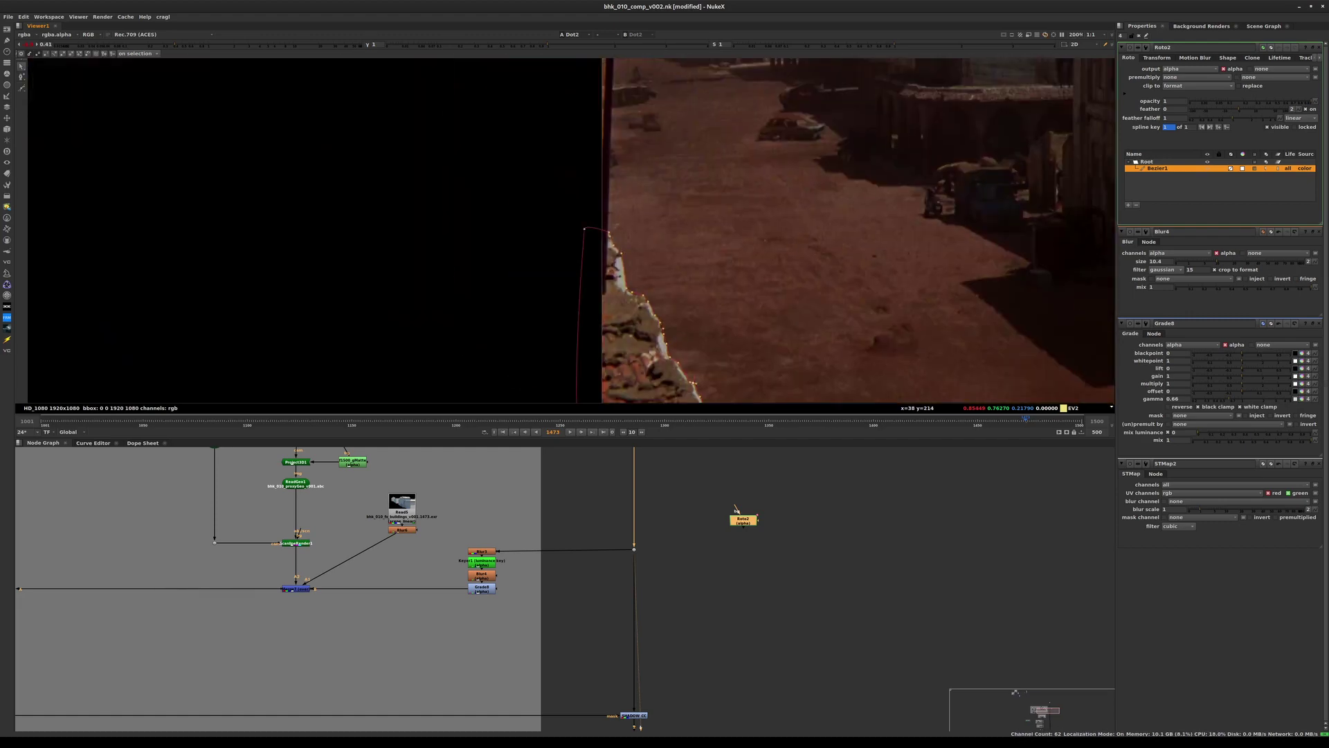
middle_click_drag(655, 297, 621, 398)
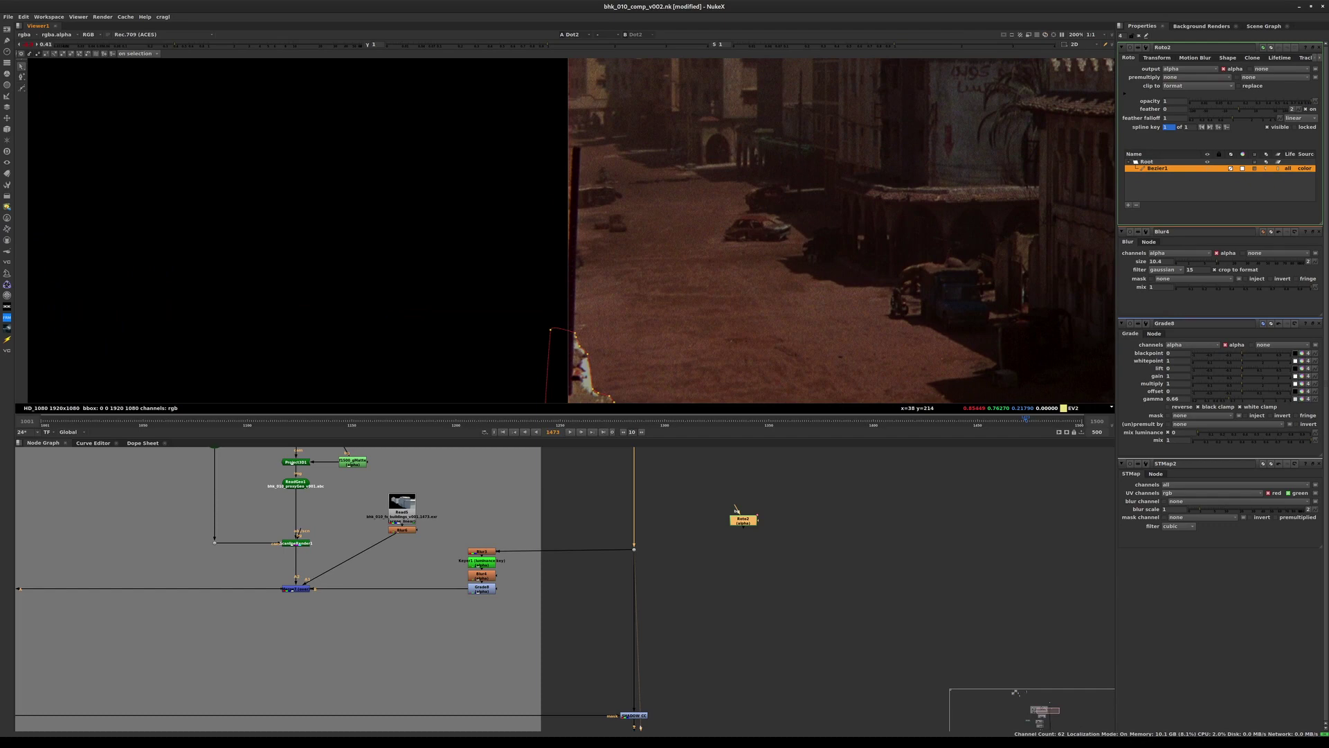
middle_click_drag(597, 147, 596, 117)
scroll(597, 117, "up", 4)
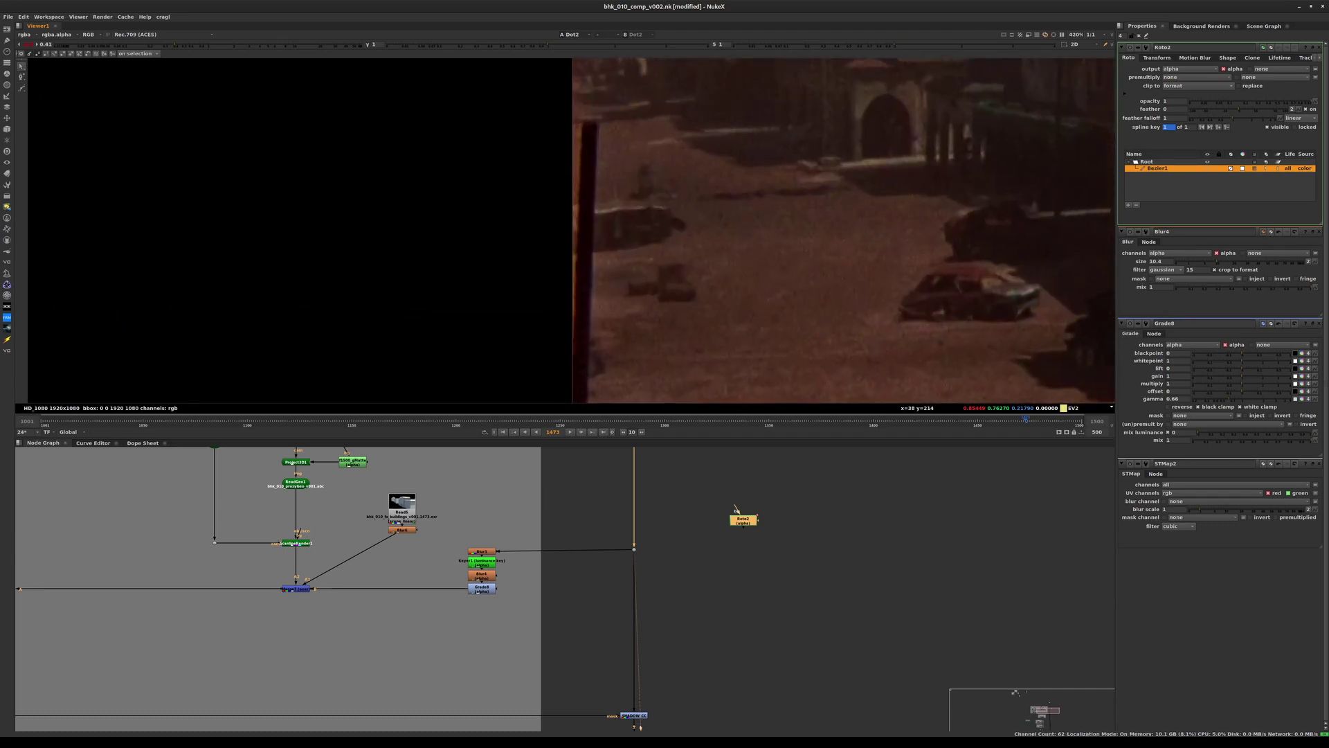
key("ctrl+s")
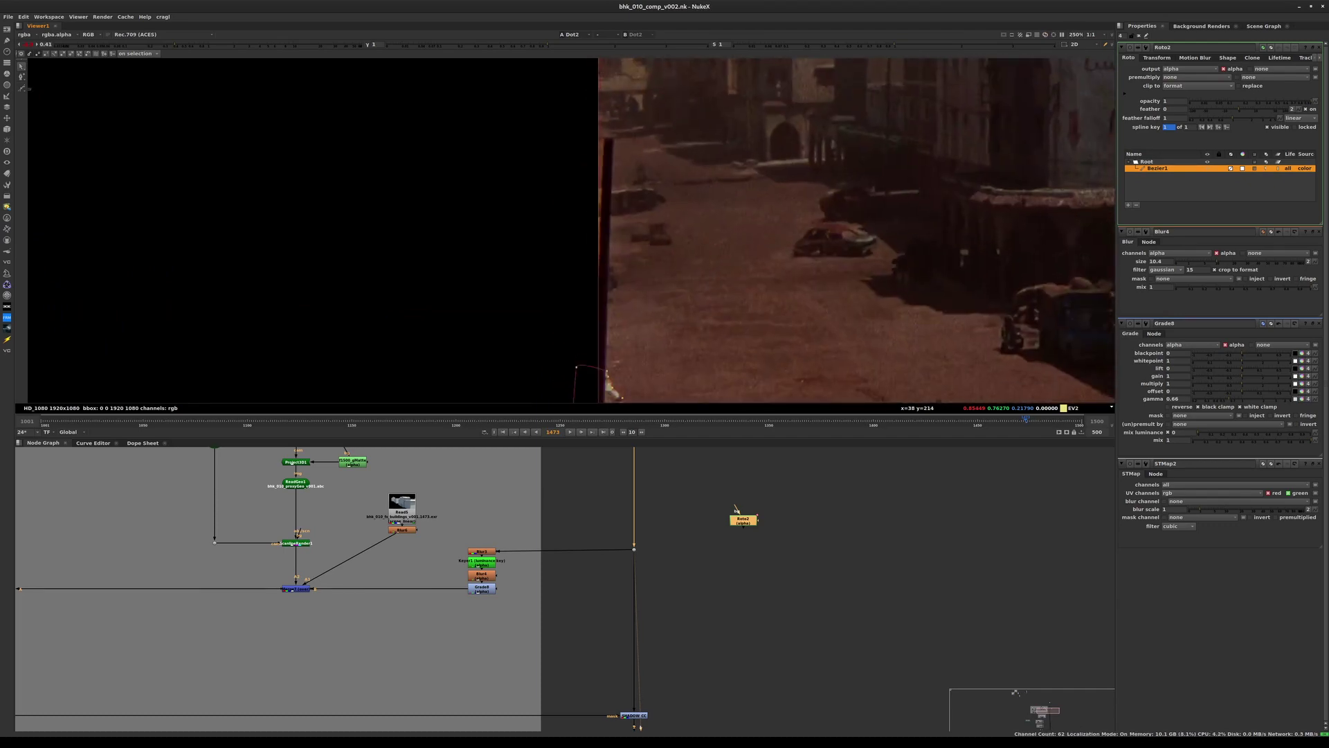
- Draw a tall narrow rectangle shape in the same Roto and place it over the dark vertical post above the rooftop
key("v")
key("v")
key("v")
key("v")
key("v")
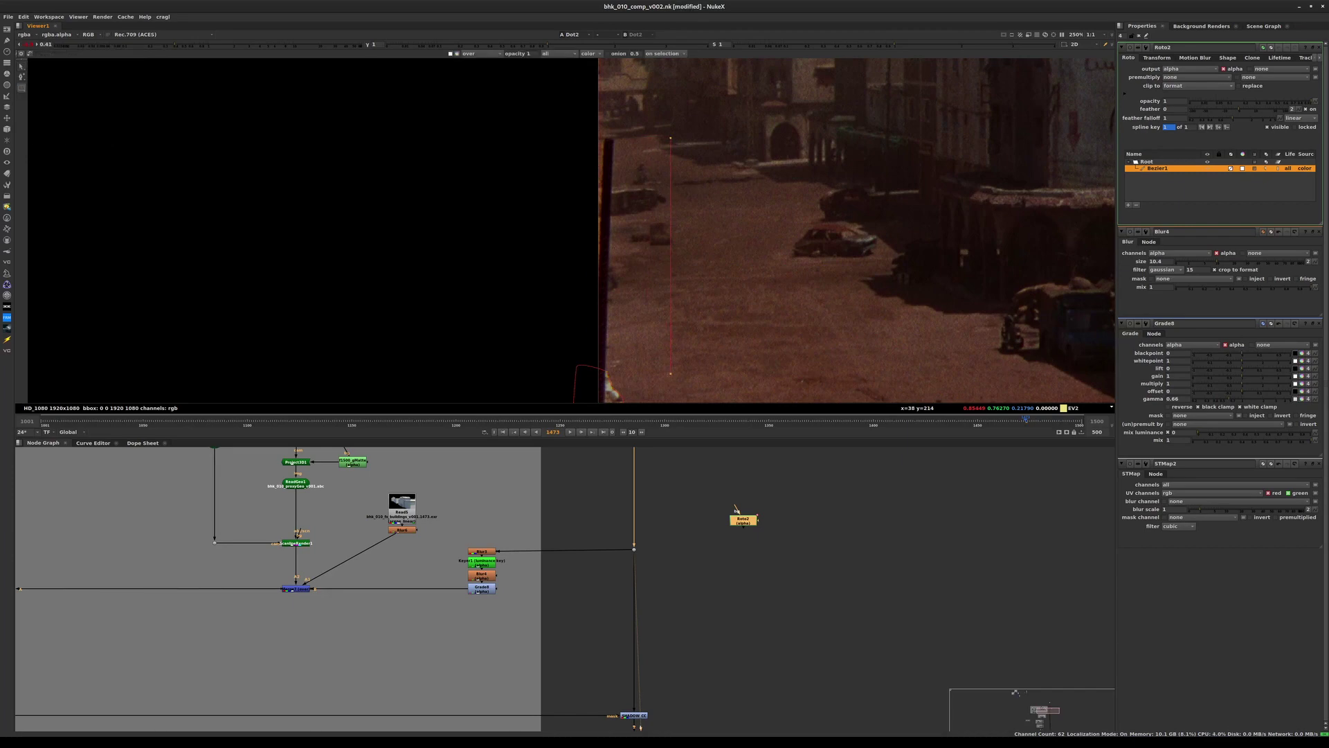
left_click_drag(662, 138, 671, 374)
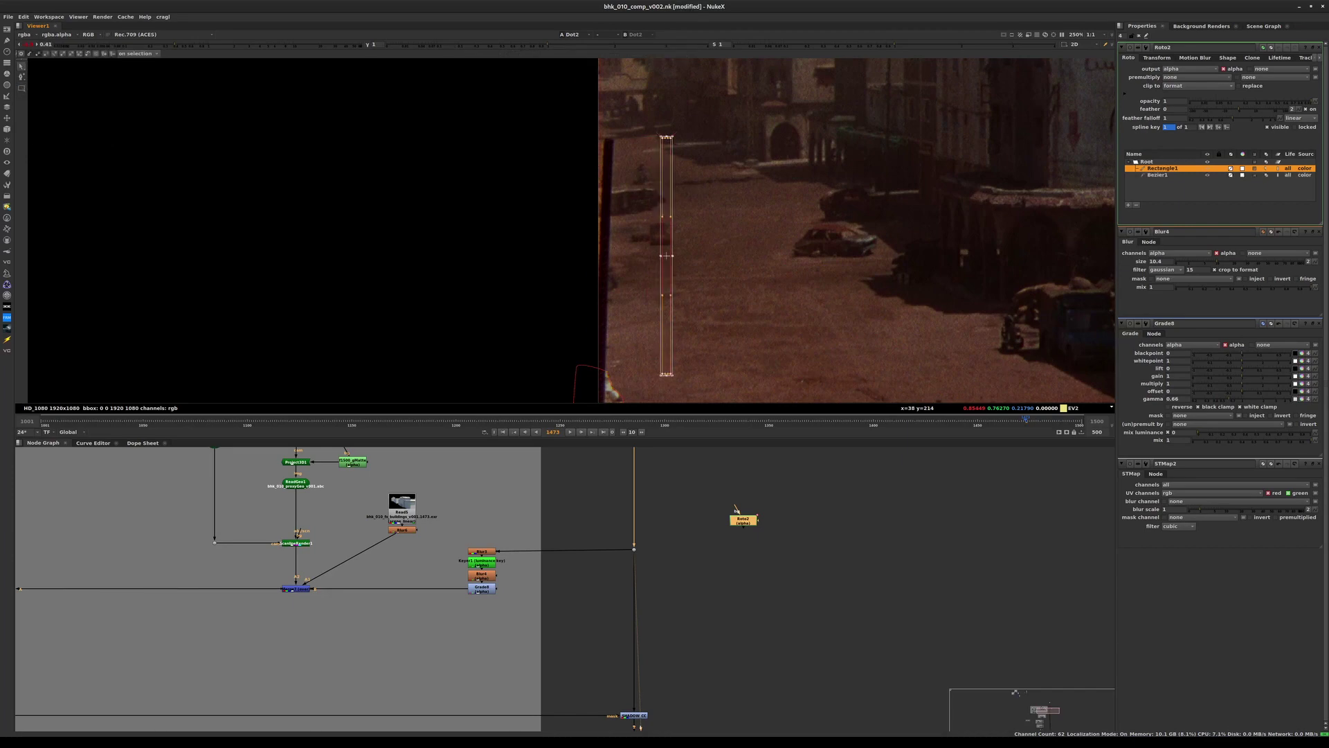
left_click_drag(666, 255, 607, 258)
scroll(607, 257, "up", 6)
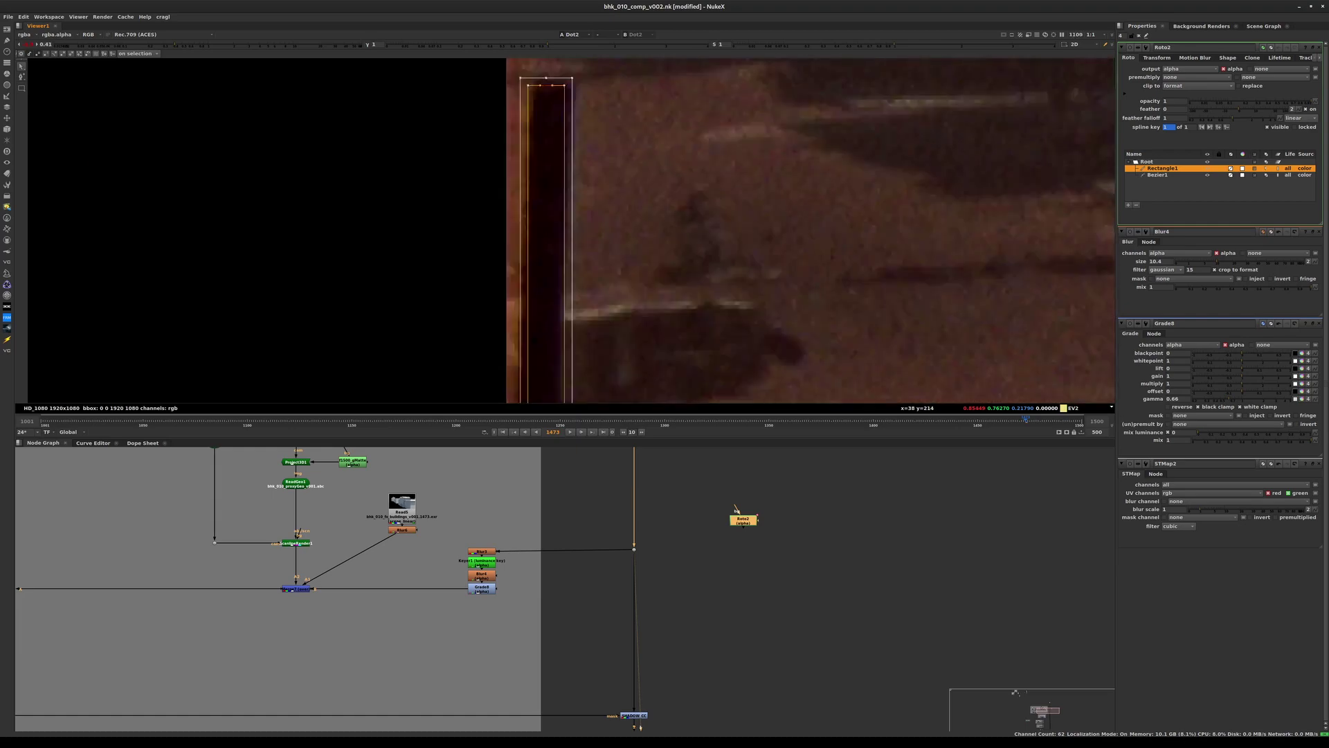
mouse_move(541, 247)
left_mouse_down()
mouse_move(552, 248)
mouse_move(506, 243)
mouse_move(538, 239)
left_mouse_up()
- Extend the rectangle's lower end down the post so it overlaps the rooftop Bezier at the plate's border
middle_click_drag(540, 360, 698, 138)
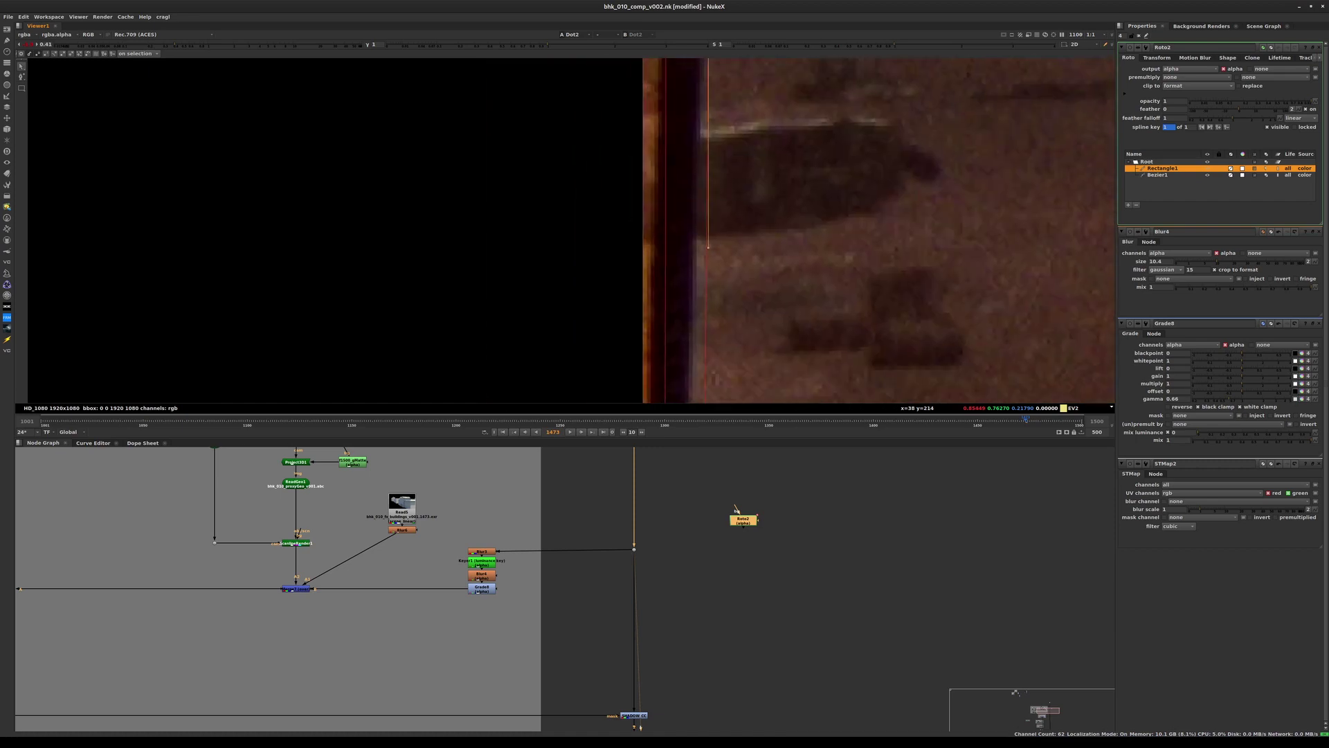
middle_click_drag(693, 374, 681, 124)
mouse_move(678, 346)
middle_mouse_down()
mouse_move(747, 208)
mouse_move(736, 90)
middle_mouse_up()
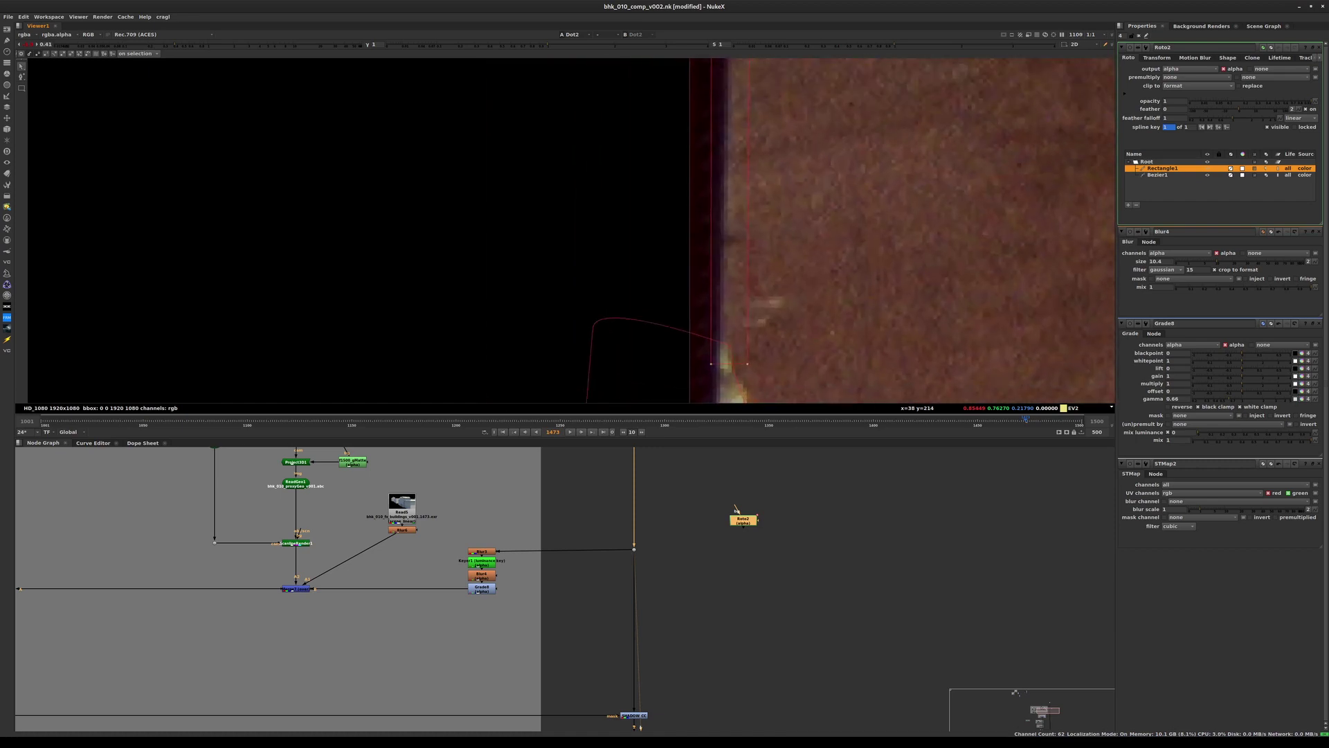
left_click_drag(663, 356, 816, 396)
left_click_drag(711, 364, 677, 386)
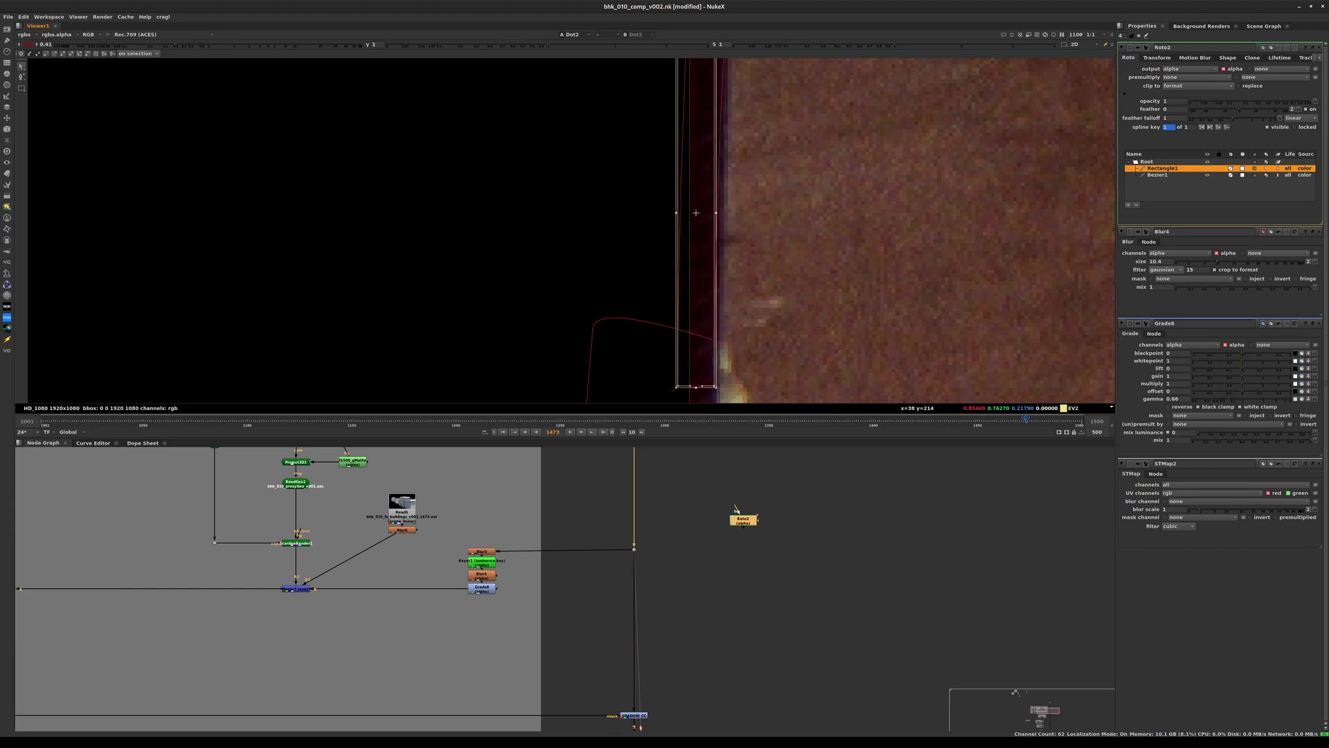
left_click_drag(695, 212, 700, 231)
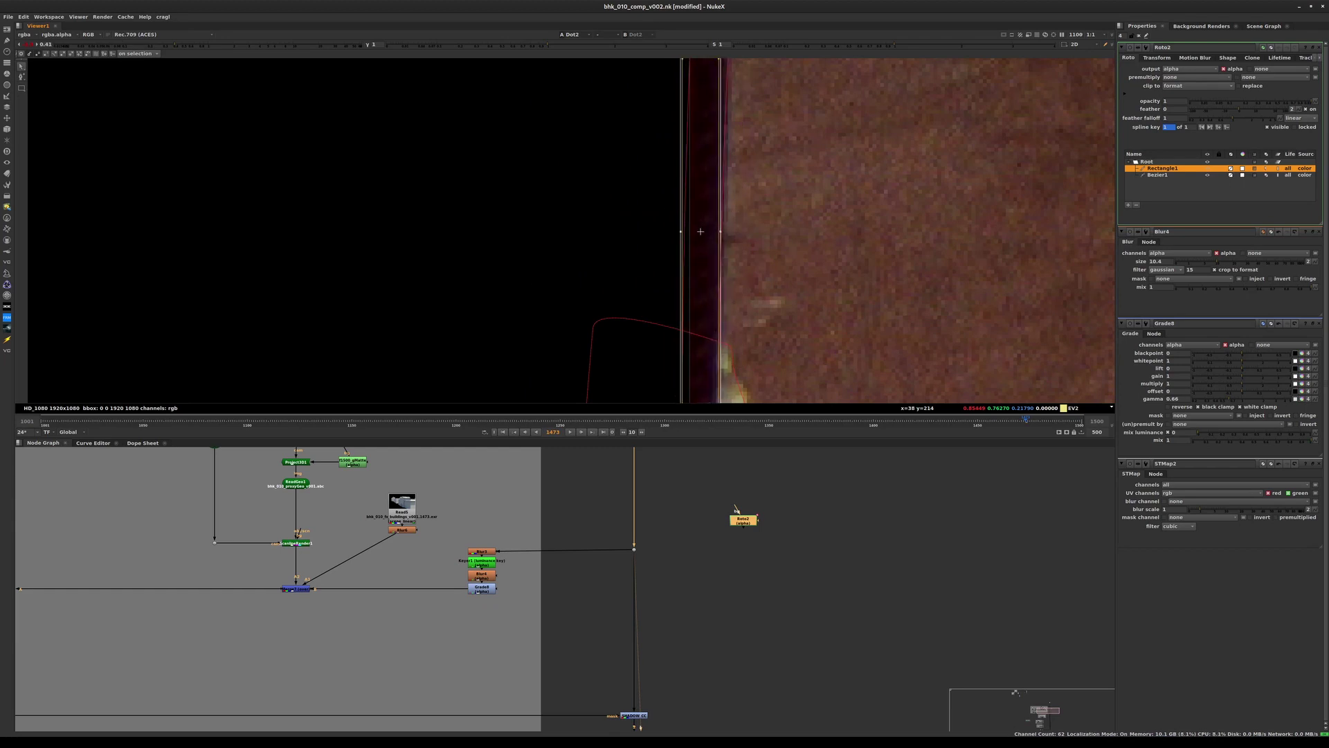
- Align the rectangle's upper corner with the post's top and adjust the curve along its outer side
middle_click_drag(700, 159, 493, 360)
mouse_move(539, 152)
middle_mouse_down()
mouse_move(510, 332)
mouse_move(555, 304)
mouse_move(592, 326)
middle_mouse_up()
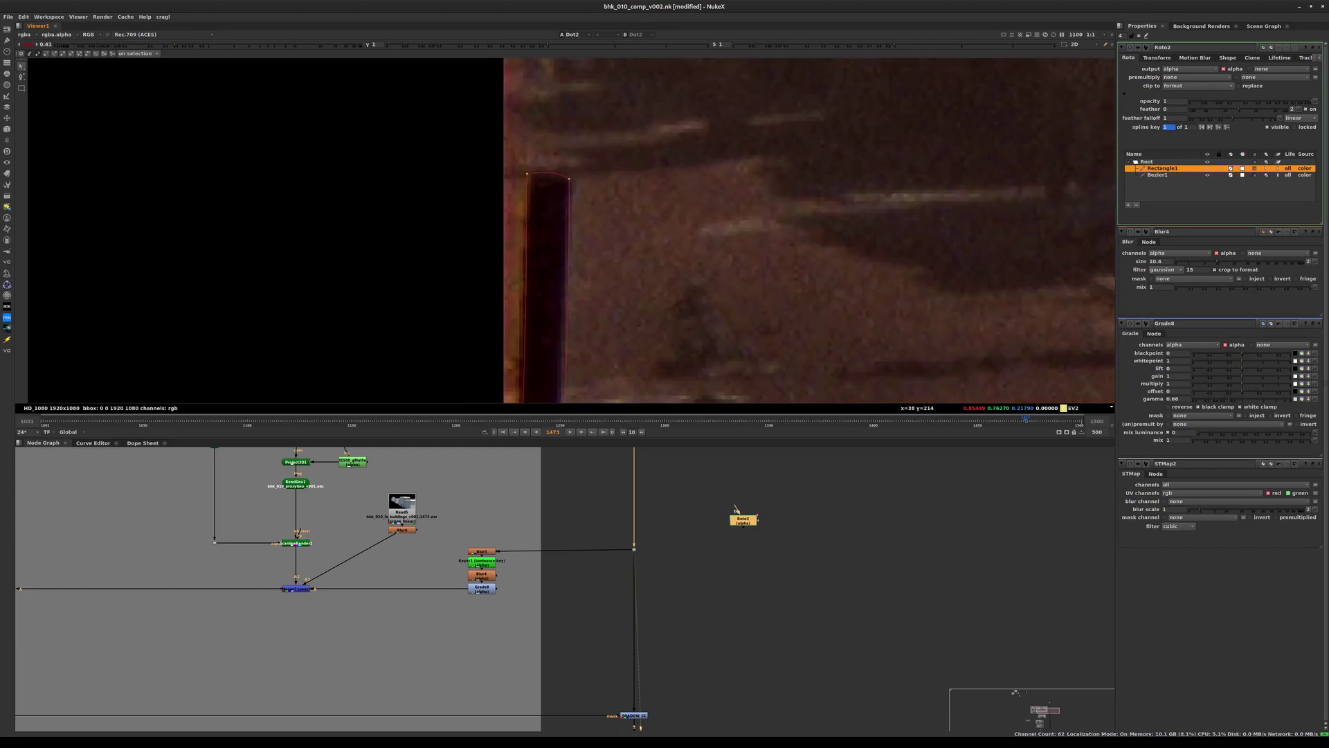
left_click_drag(527, 173, 528, 174)
middle_click_drag(546, 353, 722, 87)
left_click_drag(702, 251, 702, 251)
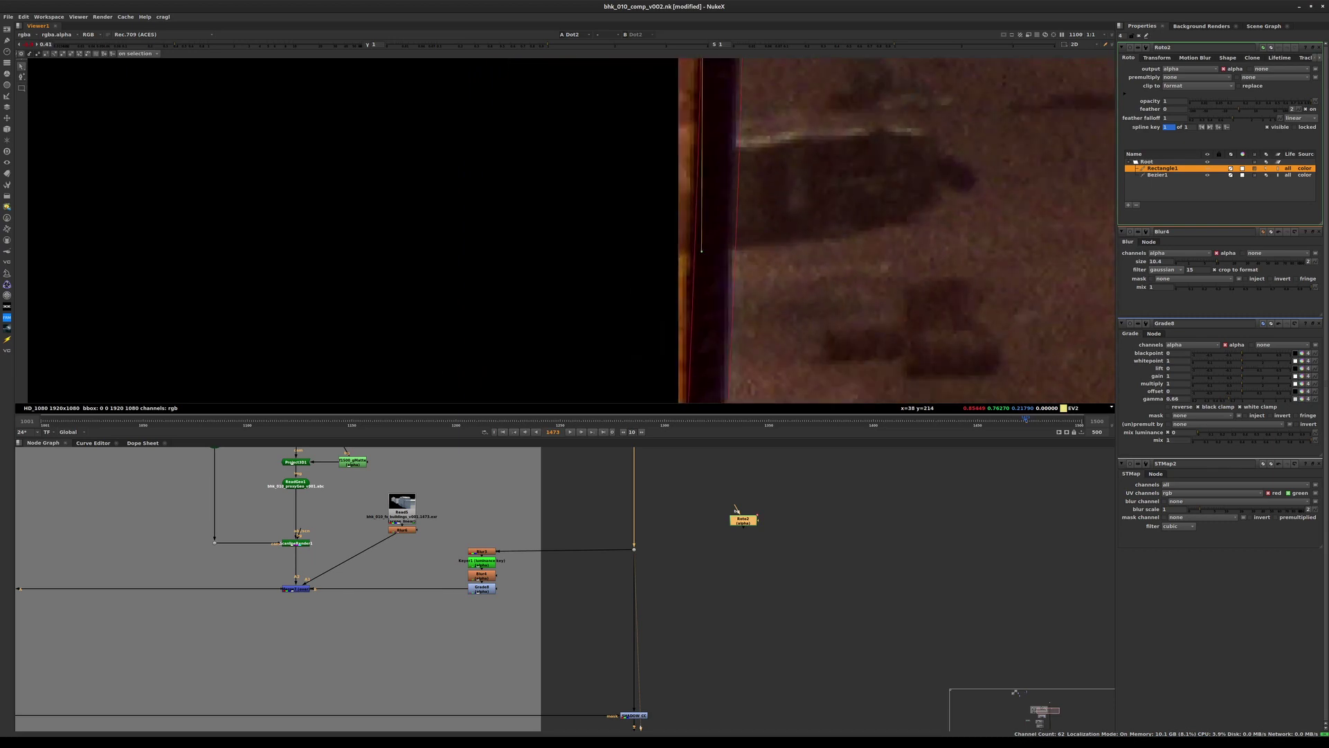
- Adjust the corner points and tangents of the rectangle's street-facing side to follow the post's slanted edge
scroll(547, 228, "down", 3)
left_click_drag(635, 154, 636, 154)
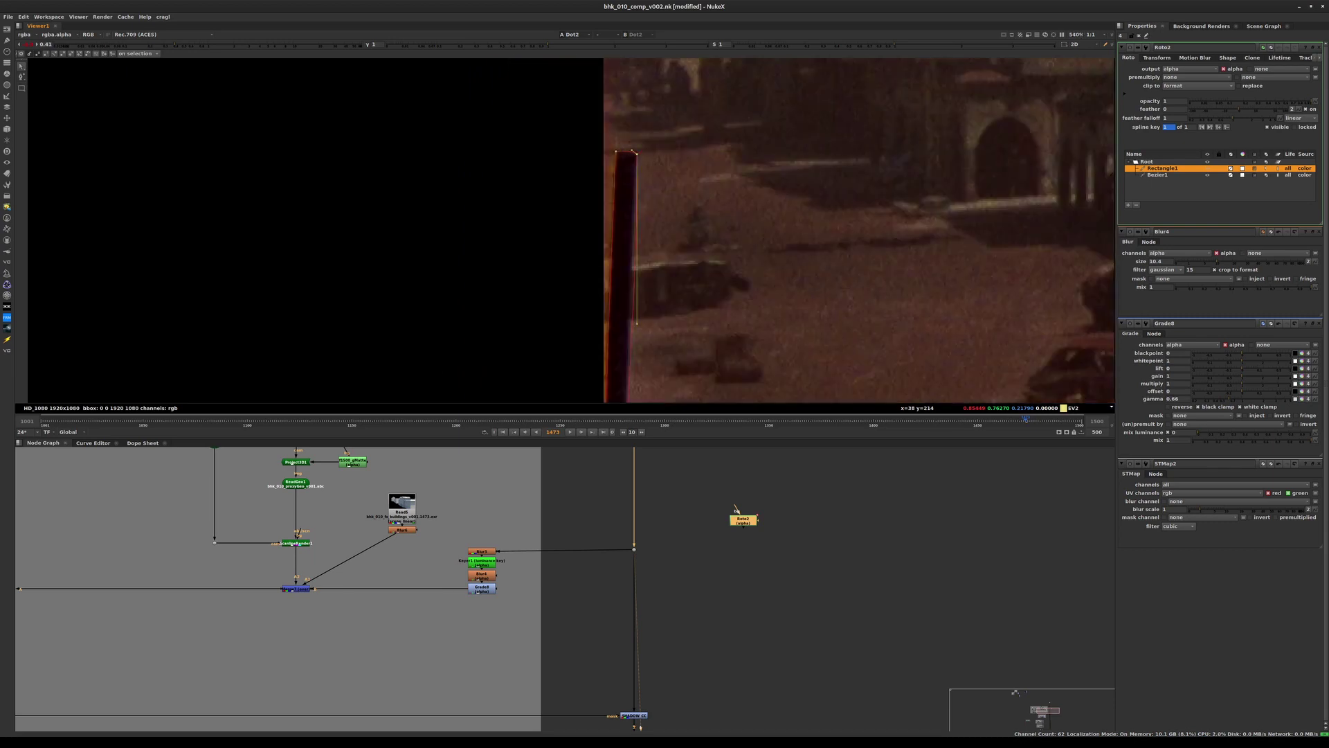
left_click_drag(636, 323, 632, 323)
middle_click_drag(632, 323, 632, 136)
middle_click_drag(664, 304, 678, 142)
left_click_drag(631, 333, 630, 333)
left_click(682, 277)
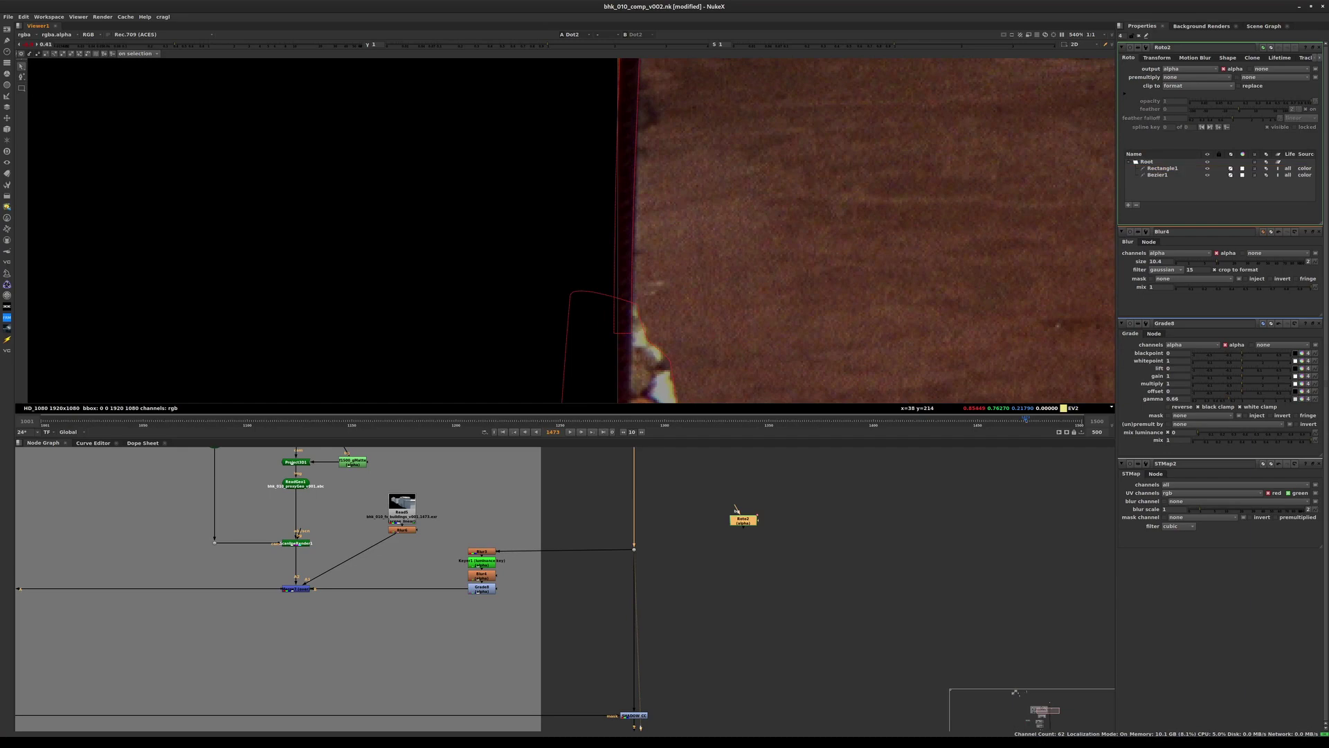
left_click(630, 333)
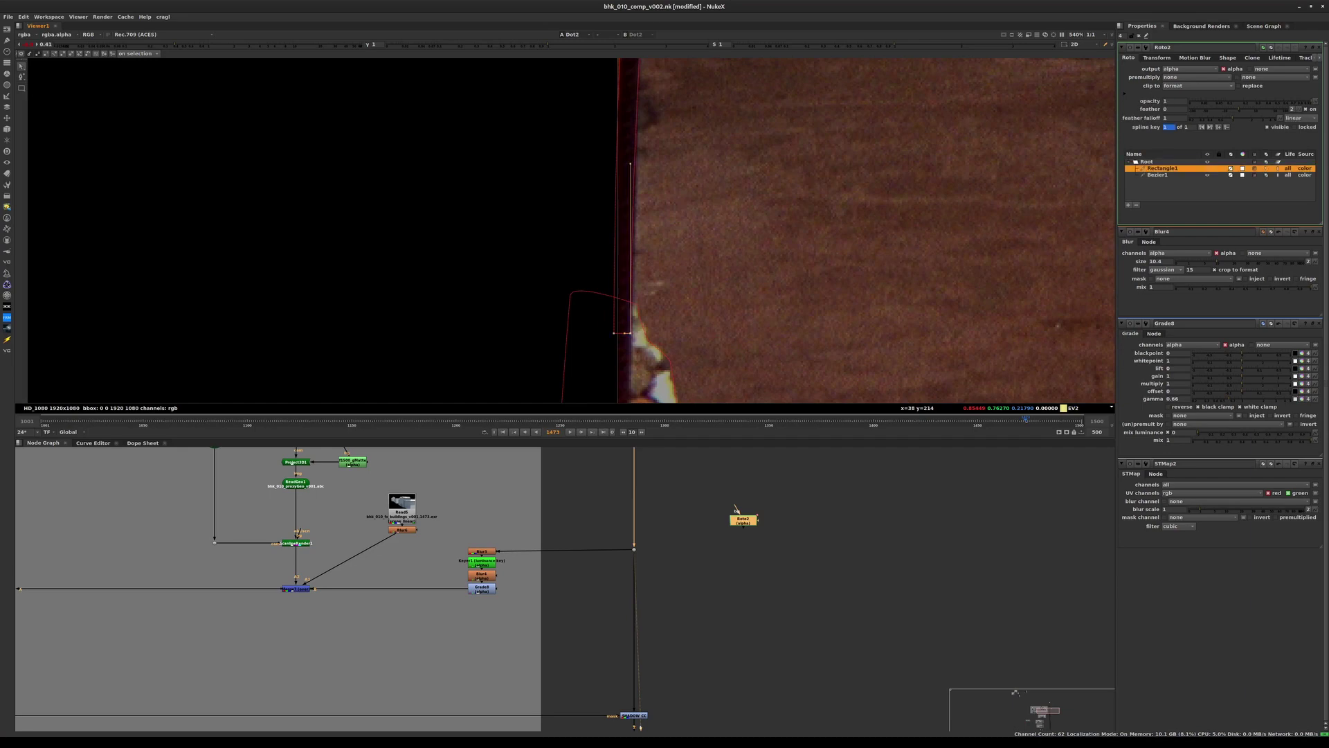
left_click_drag(631, 164, 637, 170)
- Inspect the fitted post shape along its full length and save the script
scroll(755, 236, "down", 3)
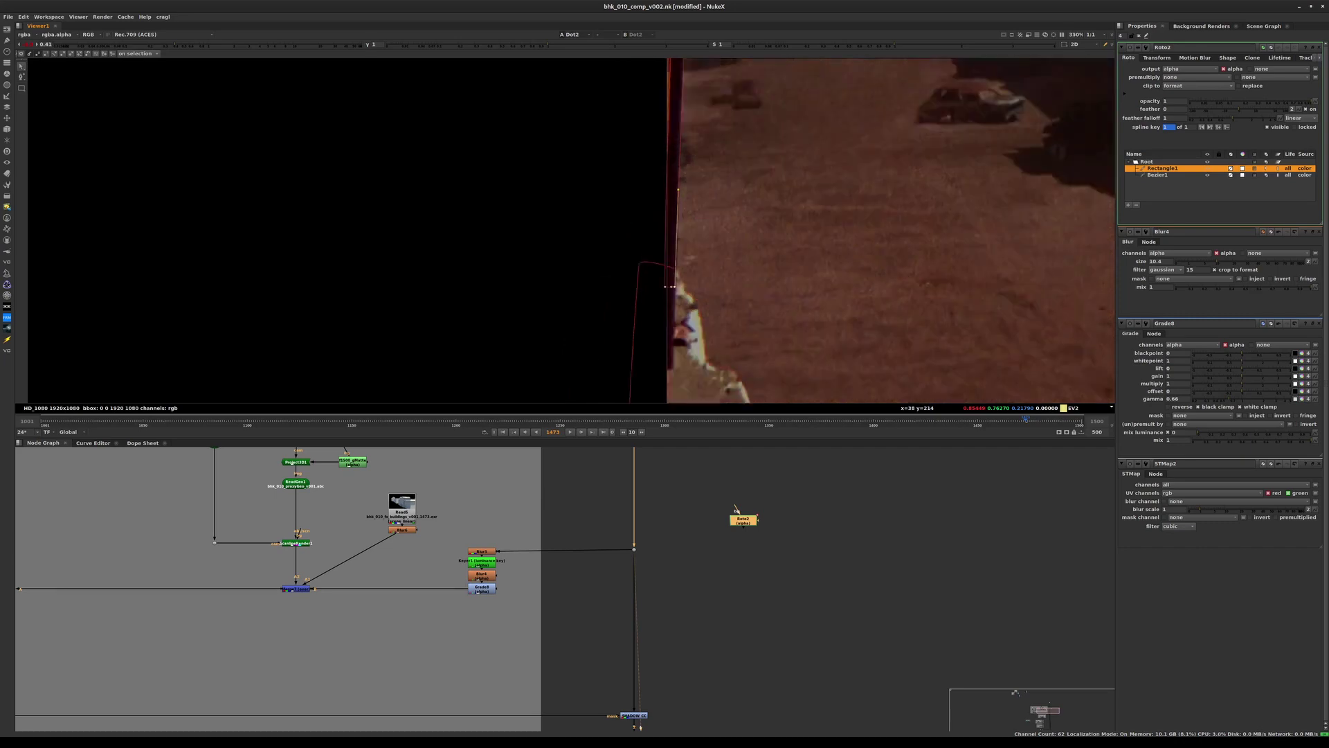
middle_click_drag(755, 236, 615, 368)
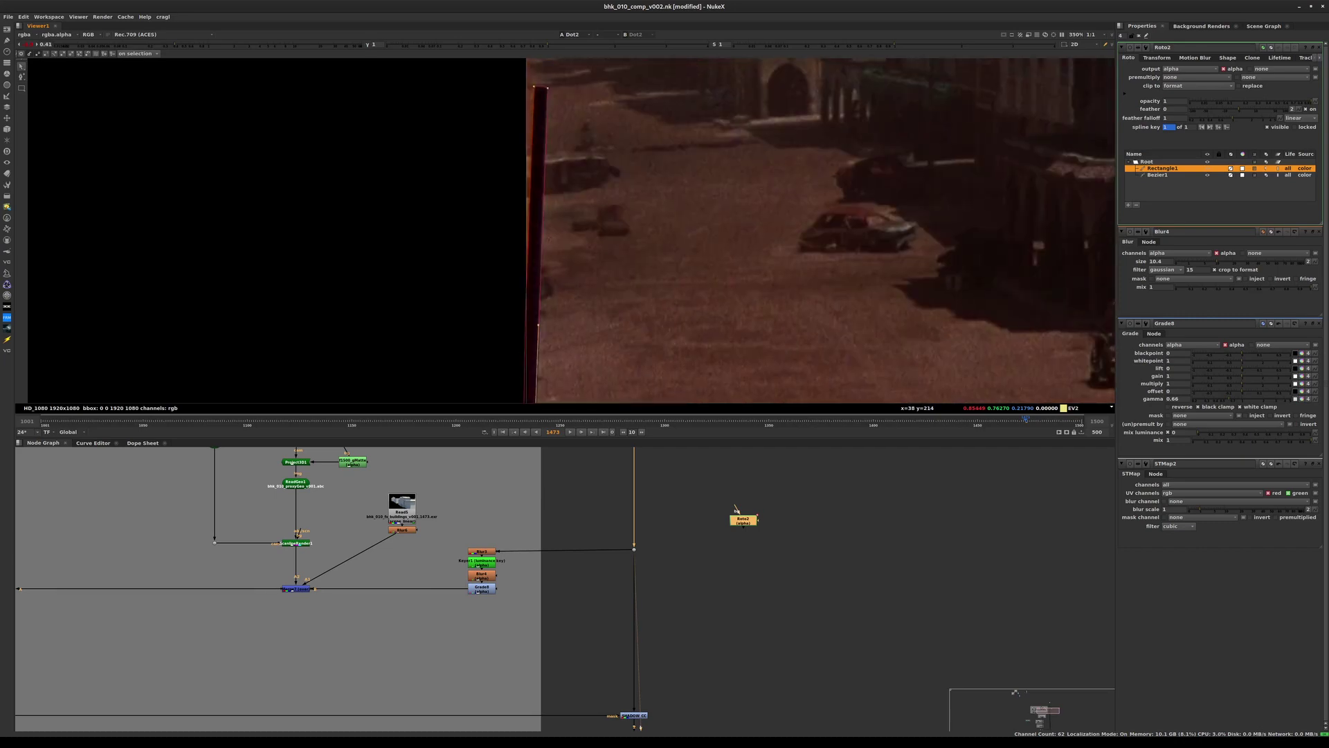
scroll(542, 224, "up", 3)
key("ctrl+s")
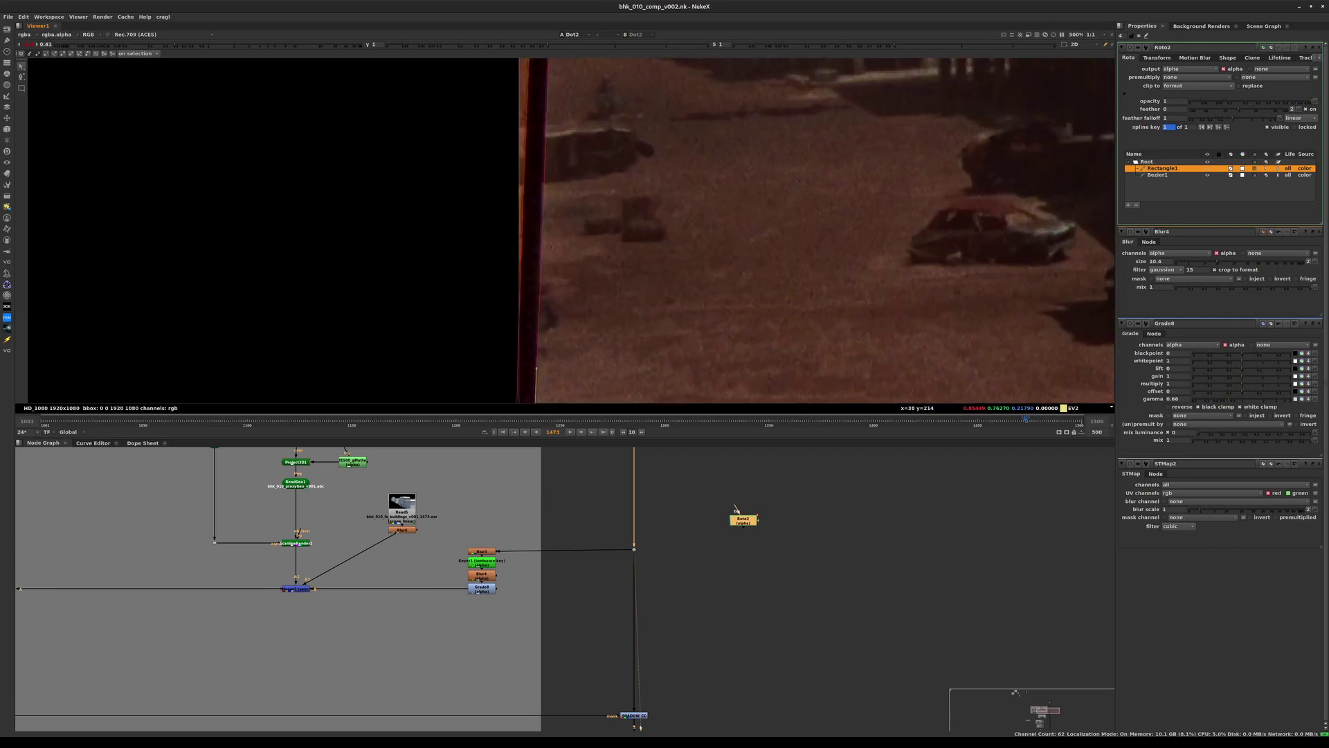
- Rename the Roto node as SL_wallRoto
type("n")
type("wallRoto")
type("SL_")
key("Return")
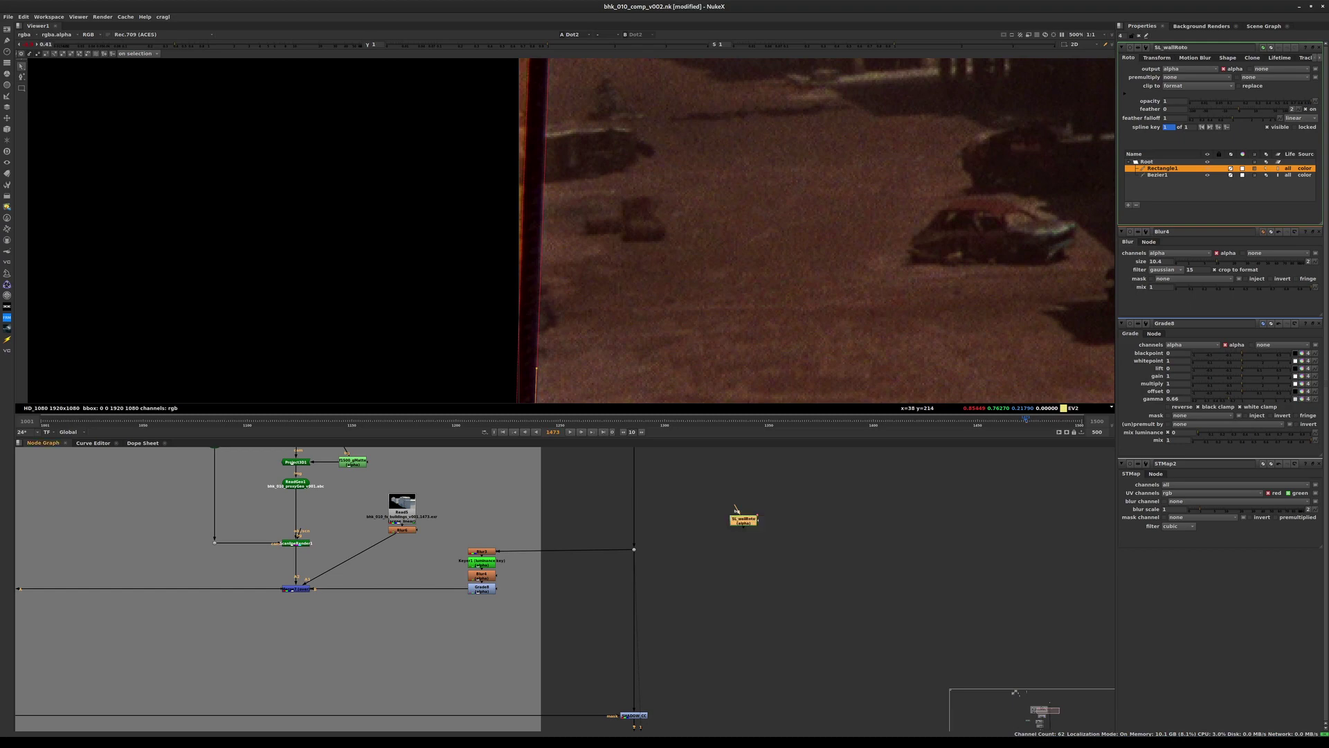
- Move the SL_wallRoto node level with the dot on the plate's pipe and deselect it
left_click_drag(743, 520, 732, 553)
middle_click_drag(731, 553, 649, 629)
left_click(837, 537)
scroll(838, 536, "down", 3)
scroll(385, 280, "up", 3)
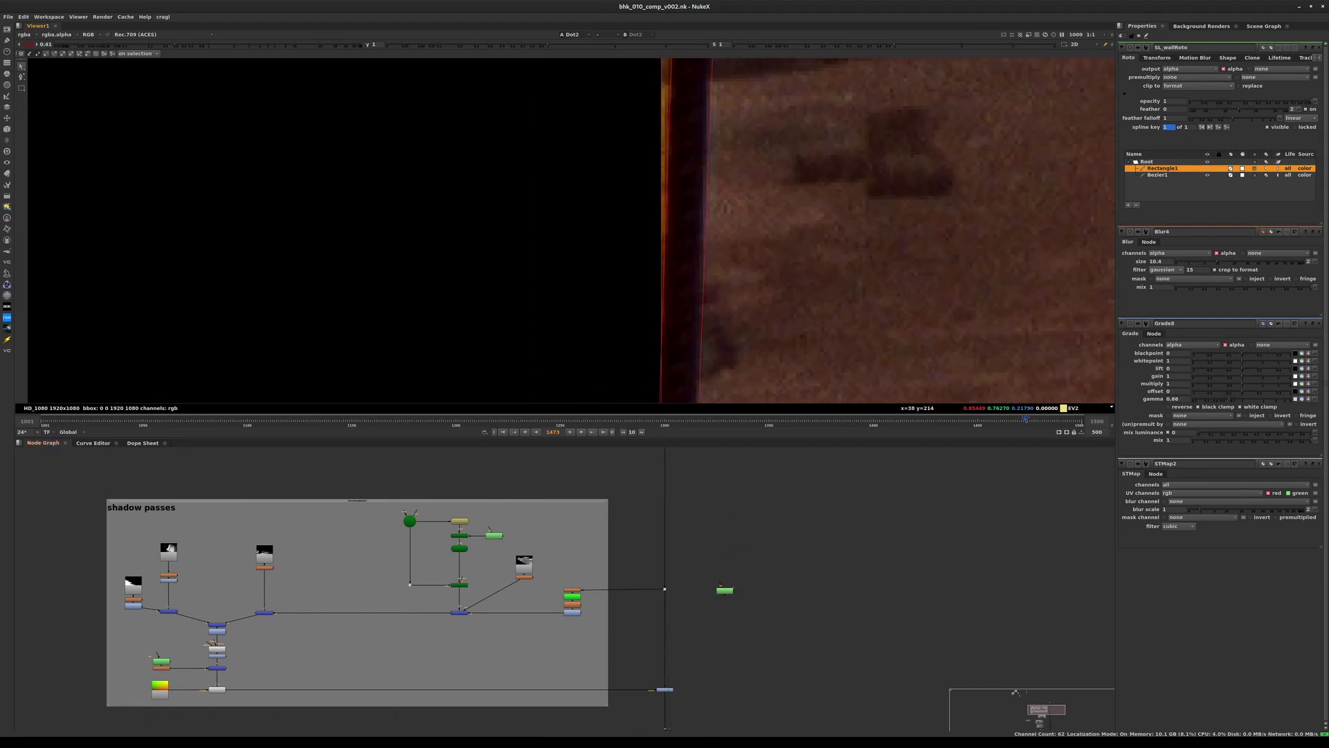
- Add a Tracker node beside the plate's Read9 node, connect its input to the plate and align it with the Read node
scroll(772, 177, "down", 1)
scroll(855, 228, "down", 5)
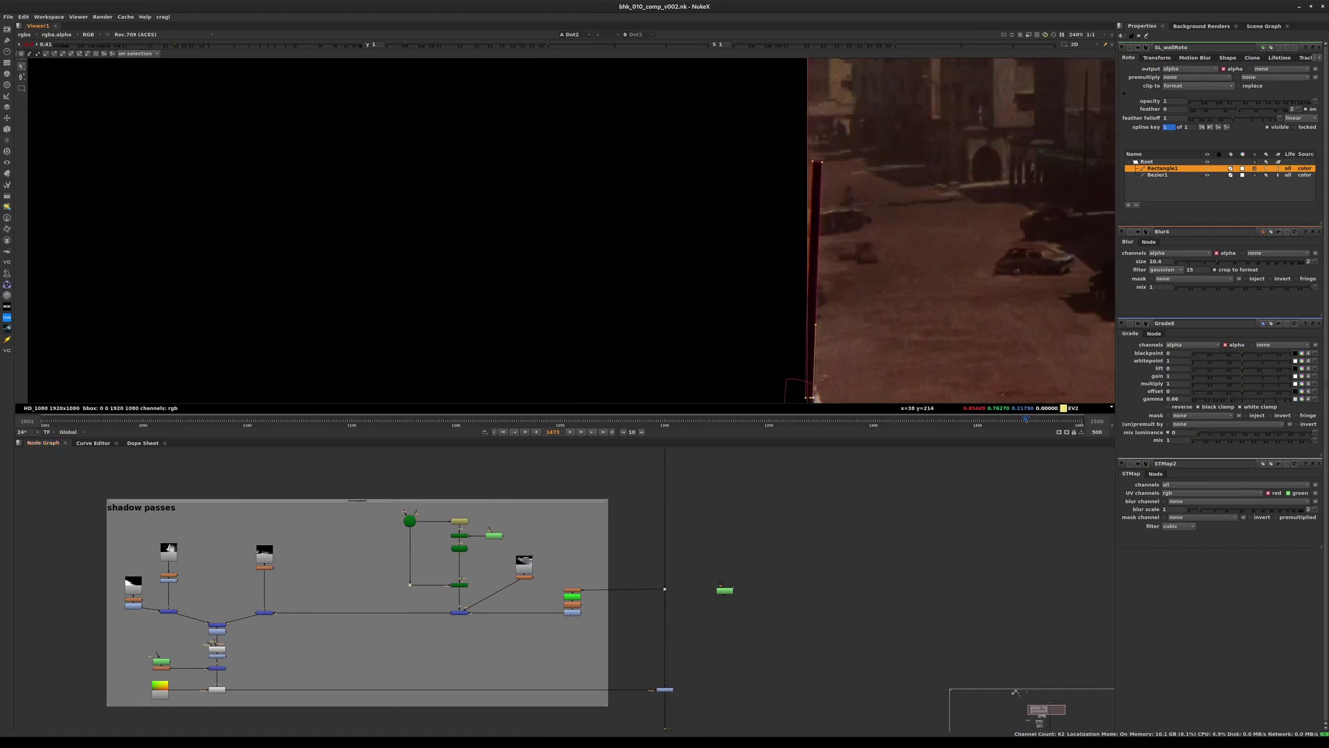
middle_click_drag(855, 229, 691, 137)
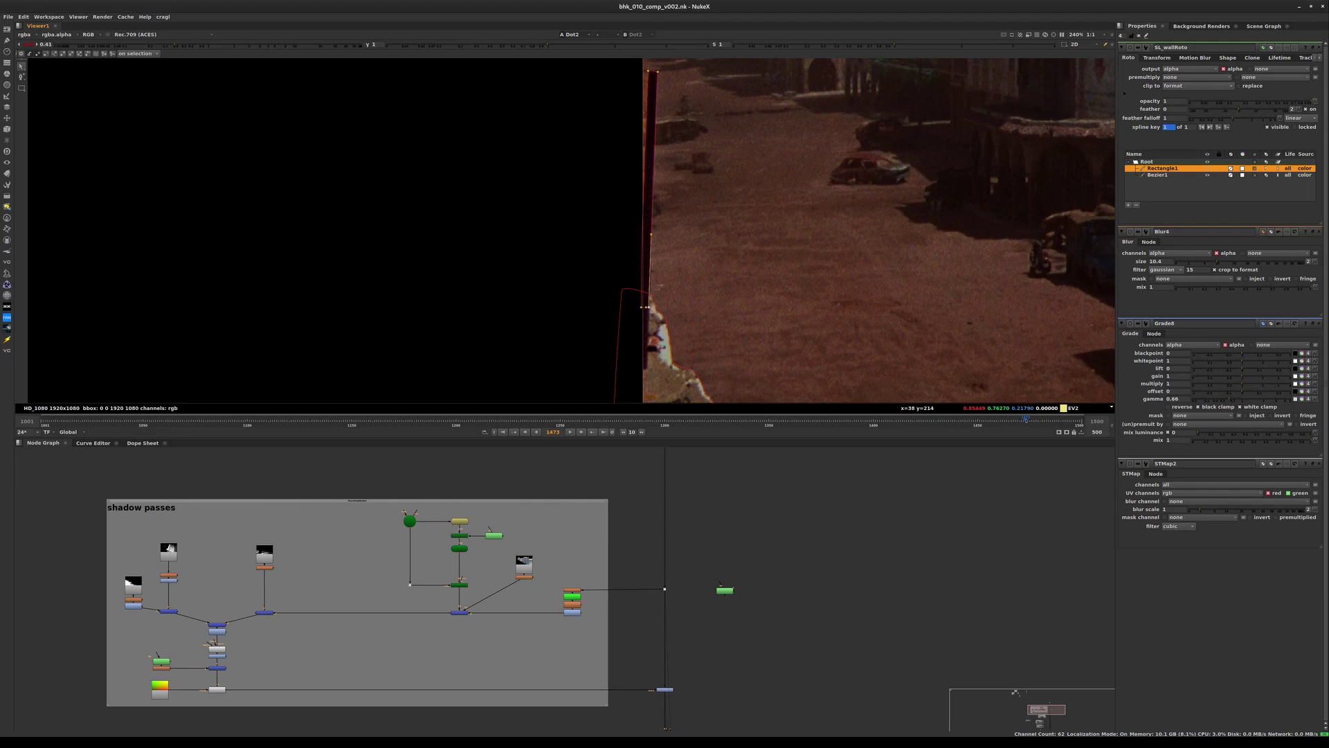
middle_click_drag(705, 396, 642, 287)
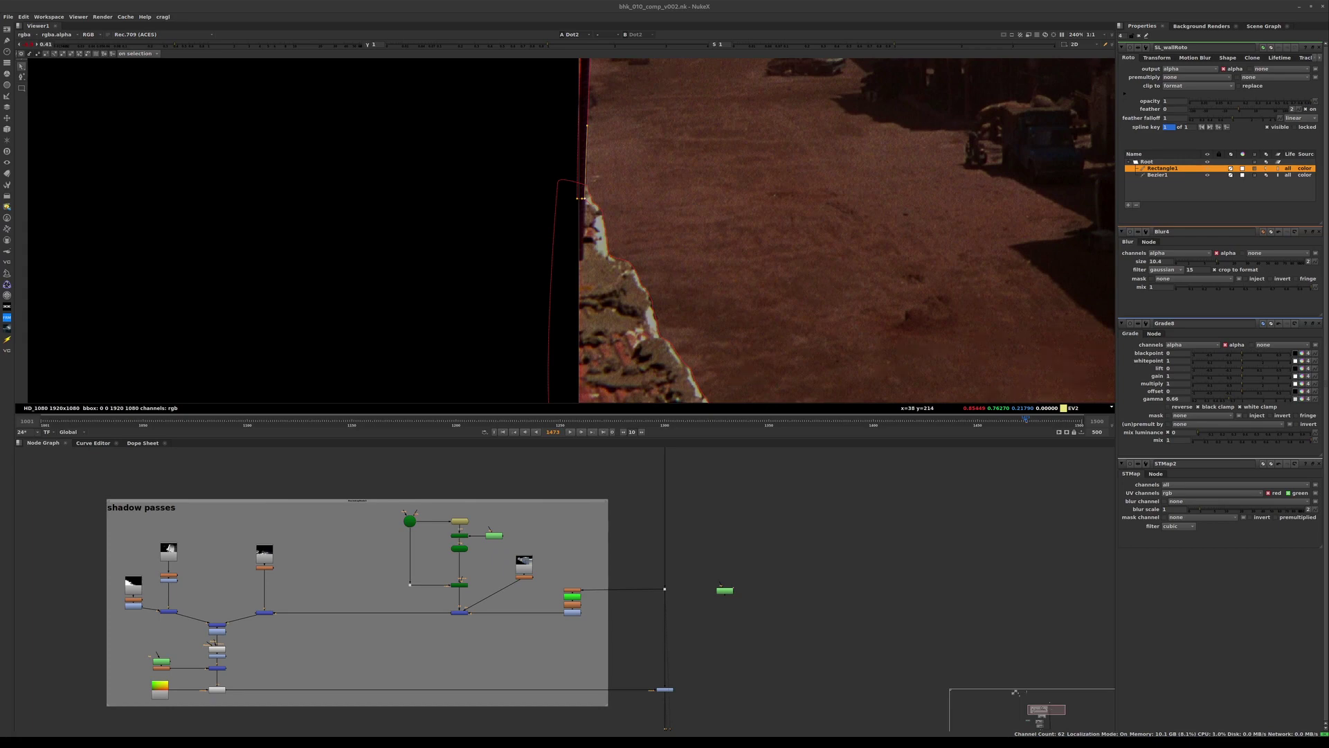
scroll(634, 254, "down", 2)
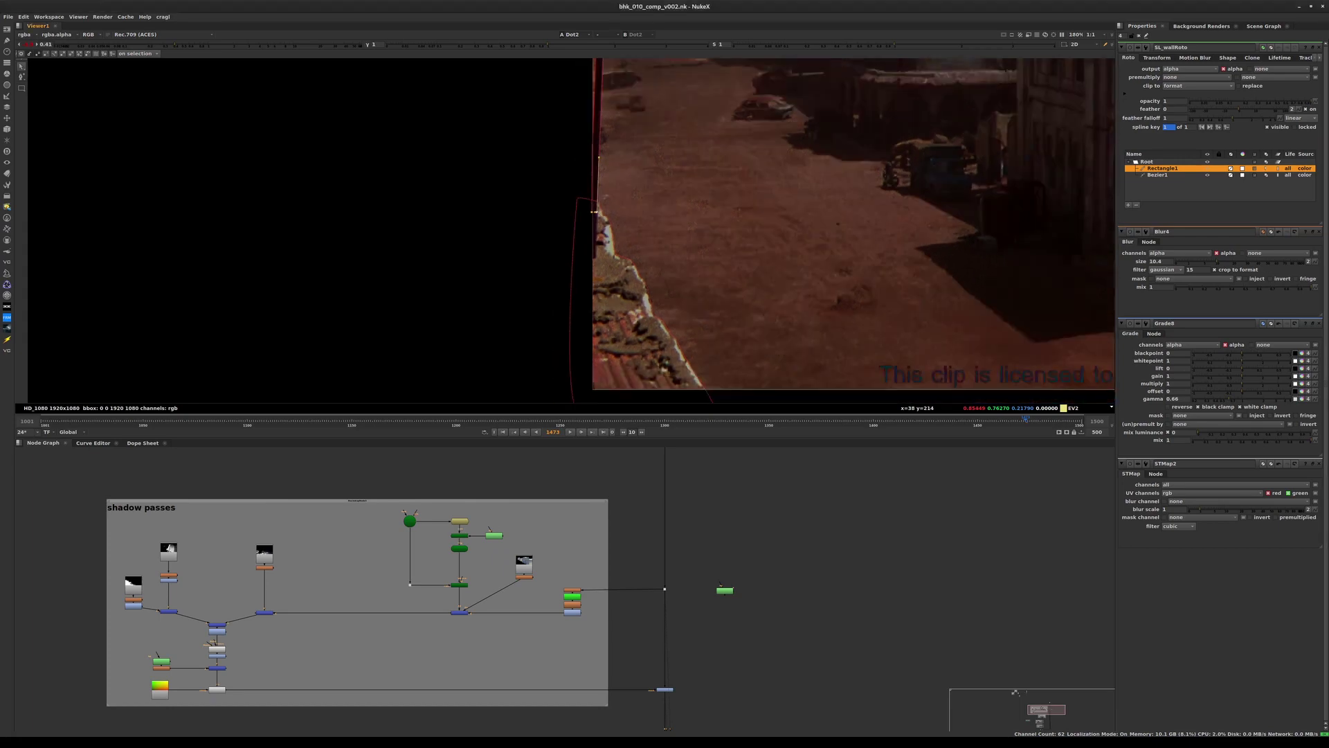
middle_click_drag(647, 523, 561, 678)
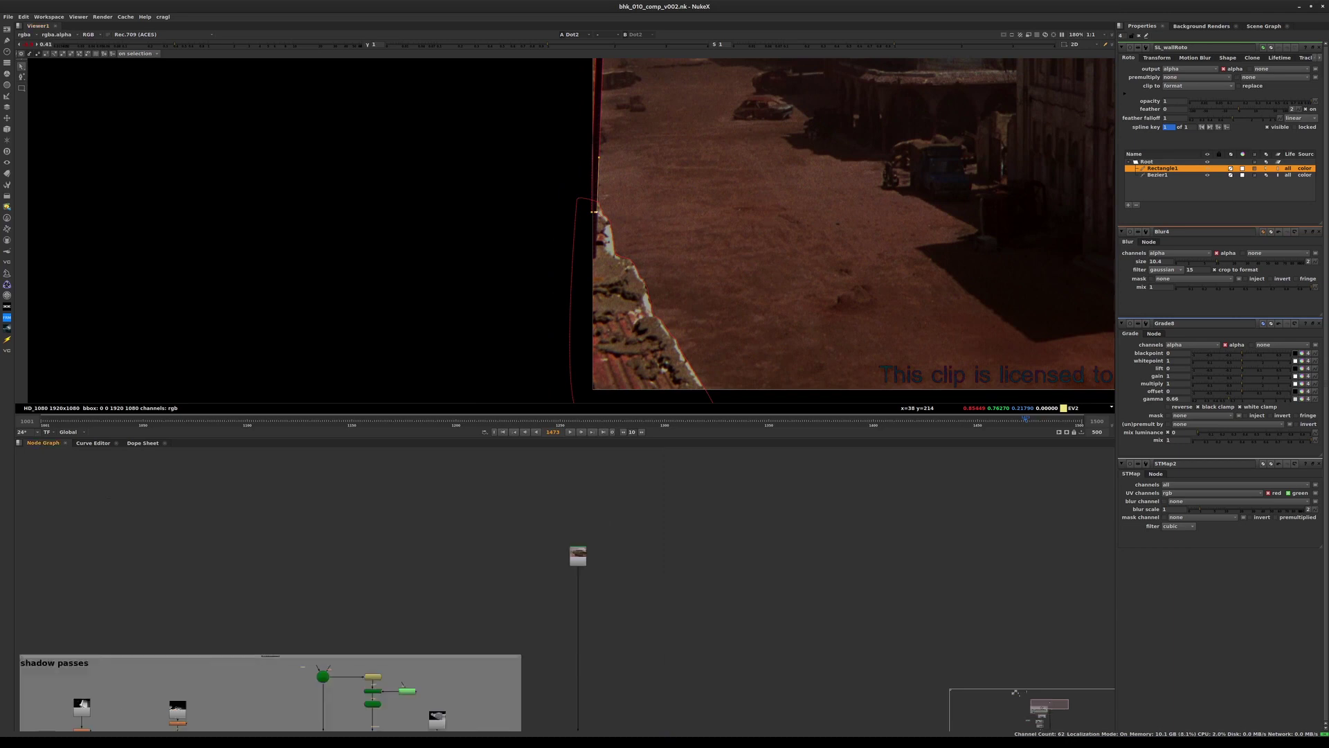
scroll(592, 557, "up", 5)
key("ctrl+t")
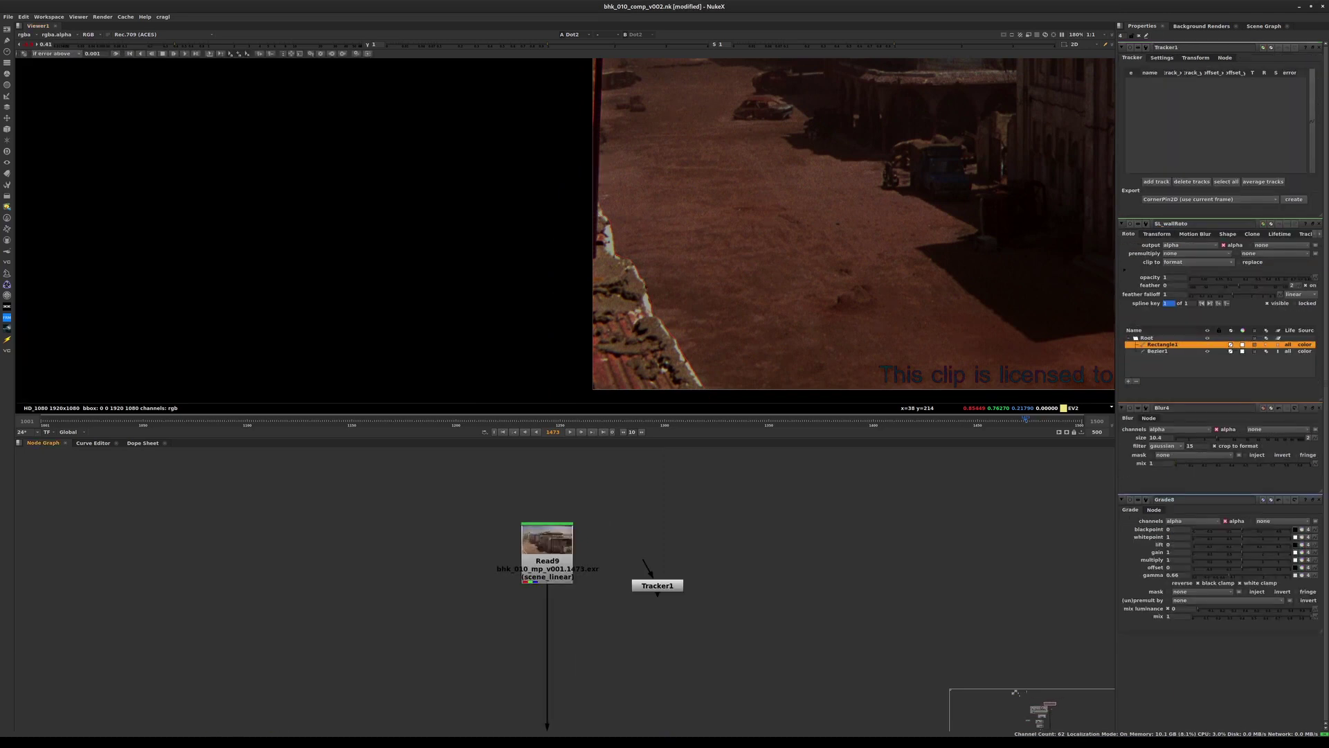
left_click_drag(644, 561, 550, 557)
left_click_drag(658, 586, 663, 559)
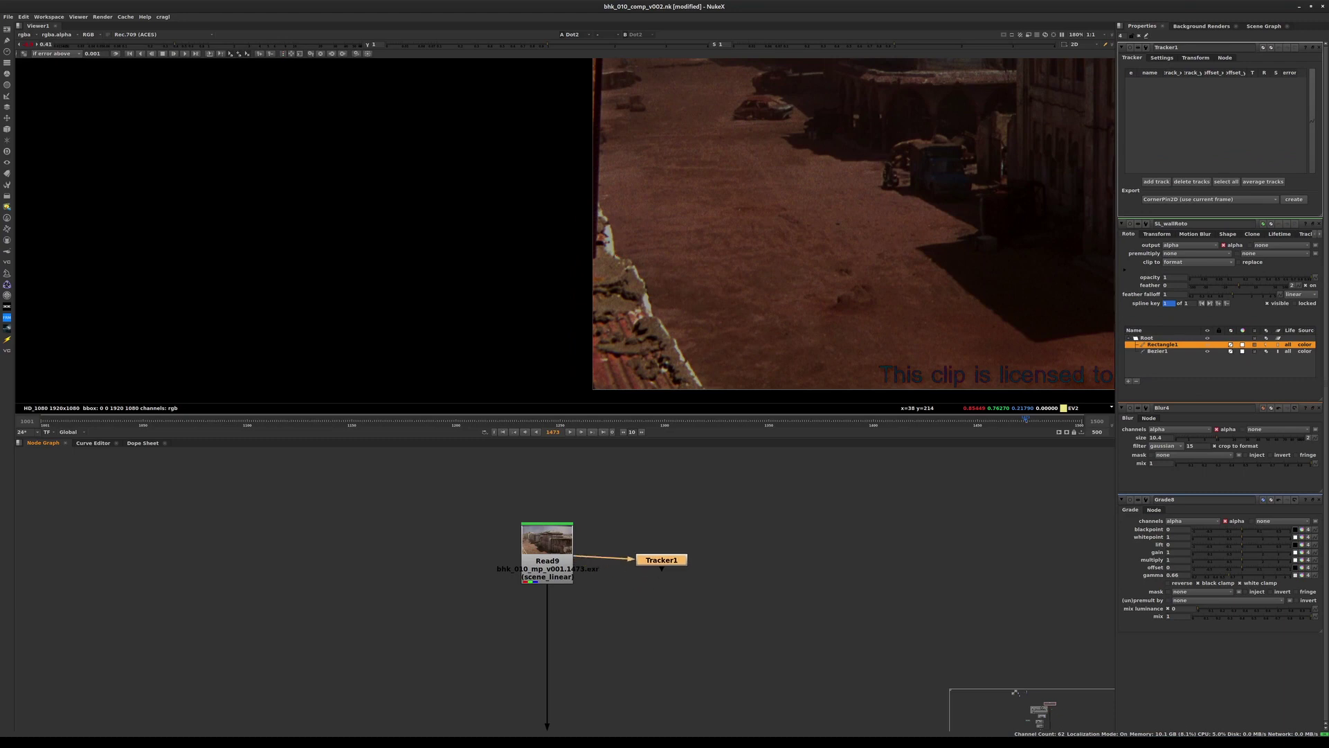
- Show the Tracker1 output in the viewer and close all other nodes' properties, keeping only Tracker1 open
left_click_drag(744, 536, 668, 563)
key("1")
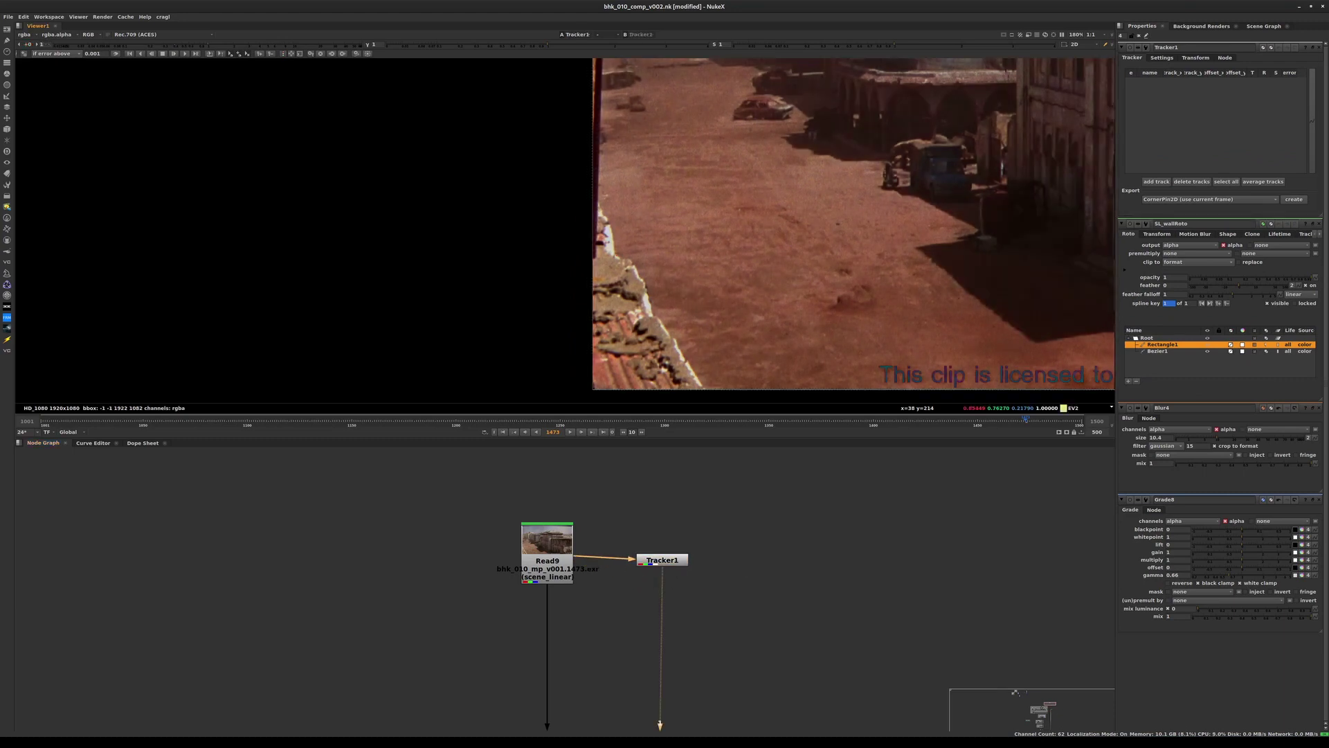
left_click(1319, 48, "ctrl+shift")
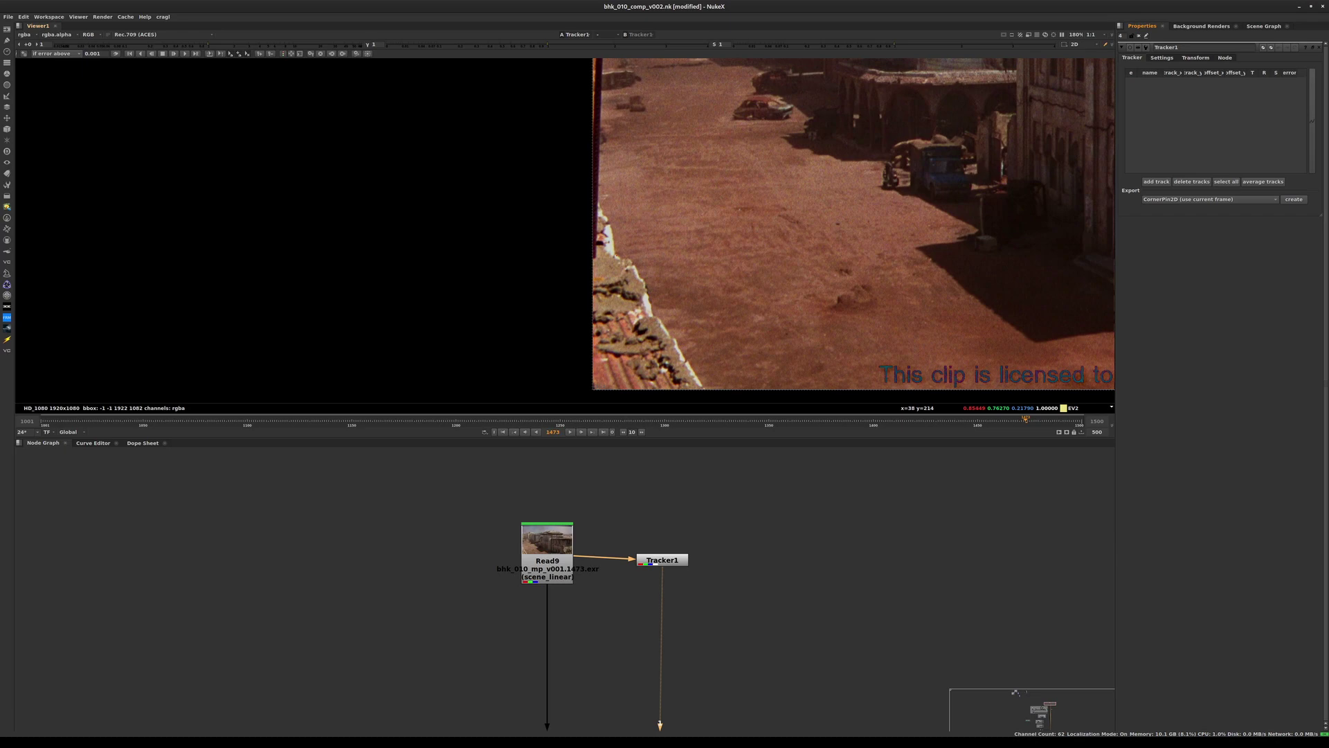
- Add a track on the rooftop's broken white edge at frame 1473, shrink its pattern box around that detail and save the script
left_click(1156, 182)
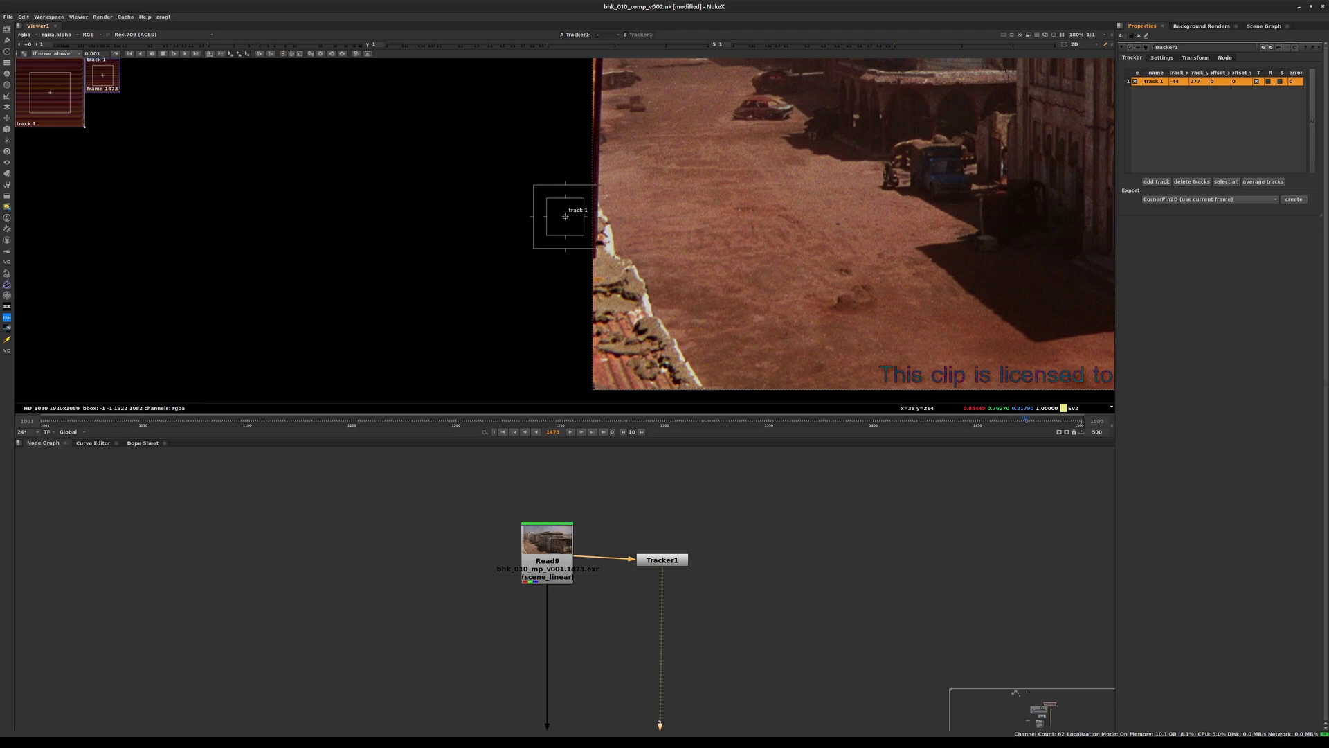
left_click_drag(565, 217, 638, 303)
scroll(638, 303, "up", 5)
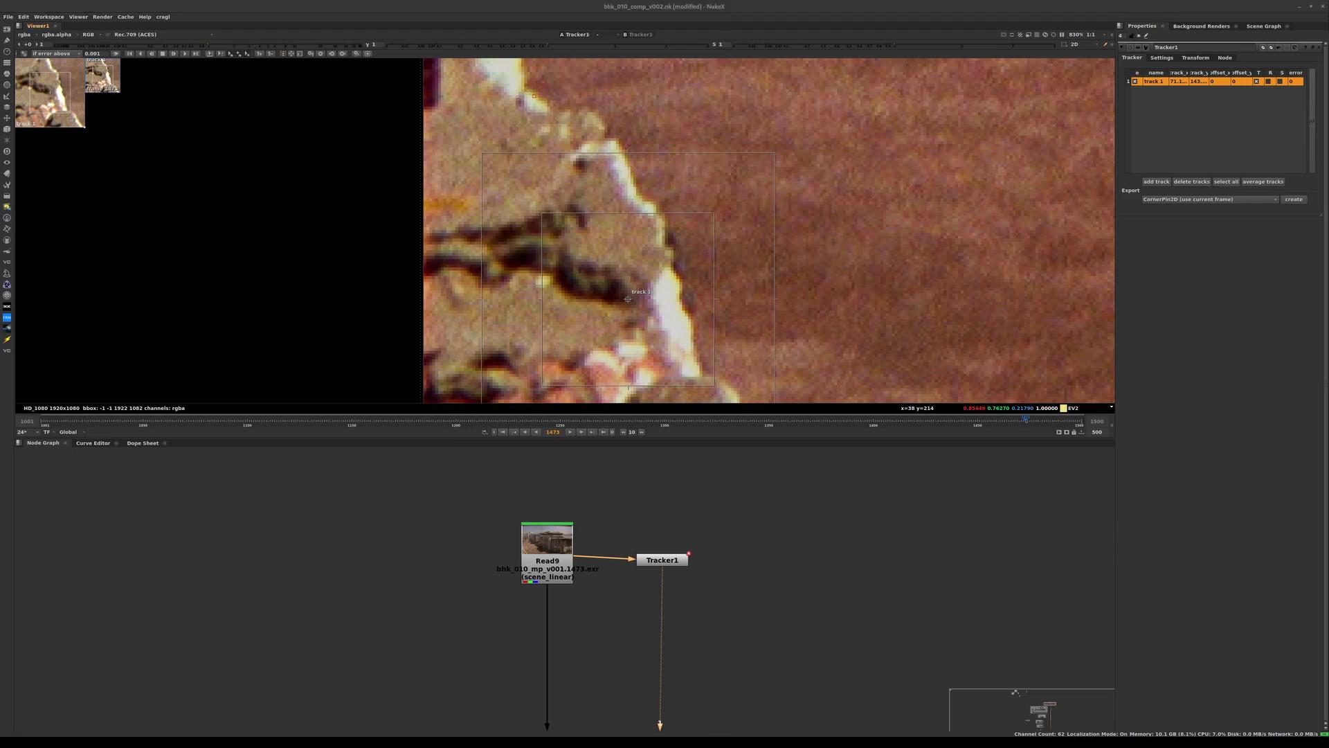
middle_click_drag(534, 96, 532, 76)
left_click_drag(711, 366, 682, 336)
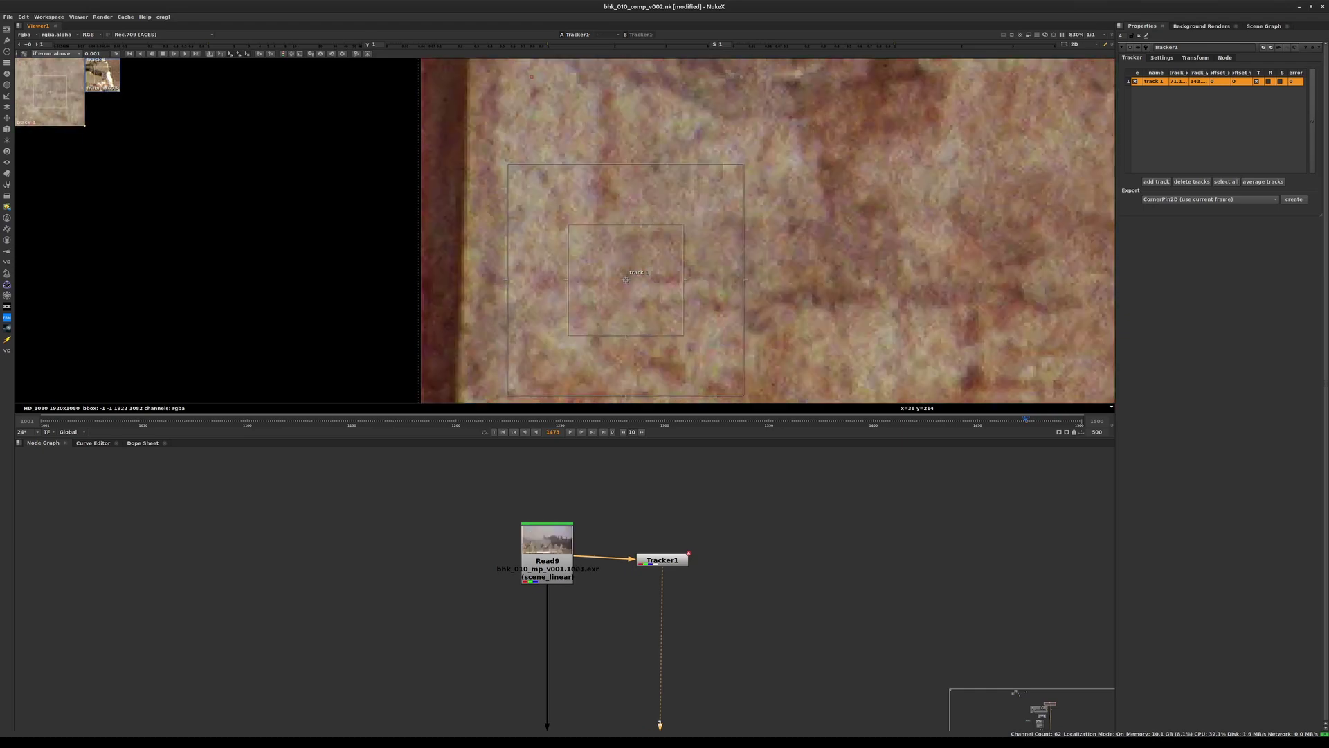
middle_click_drag(683, 336, 700, 307)
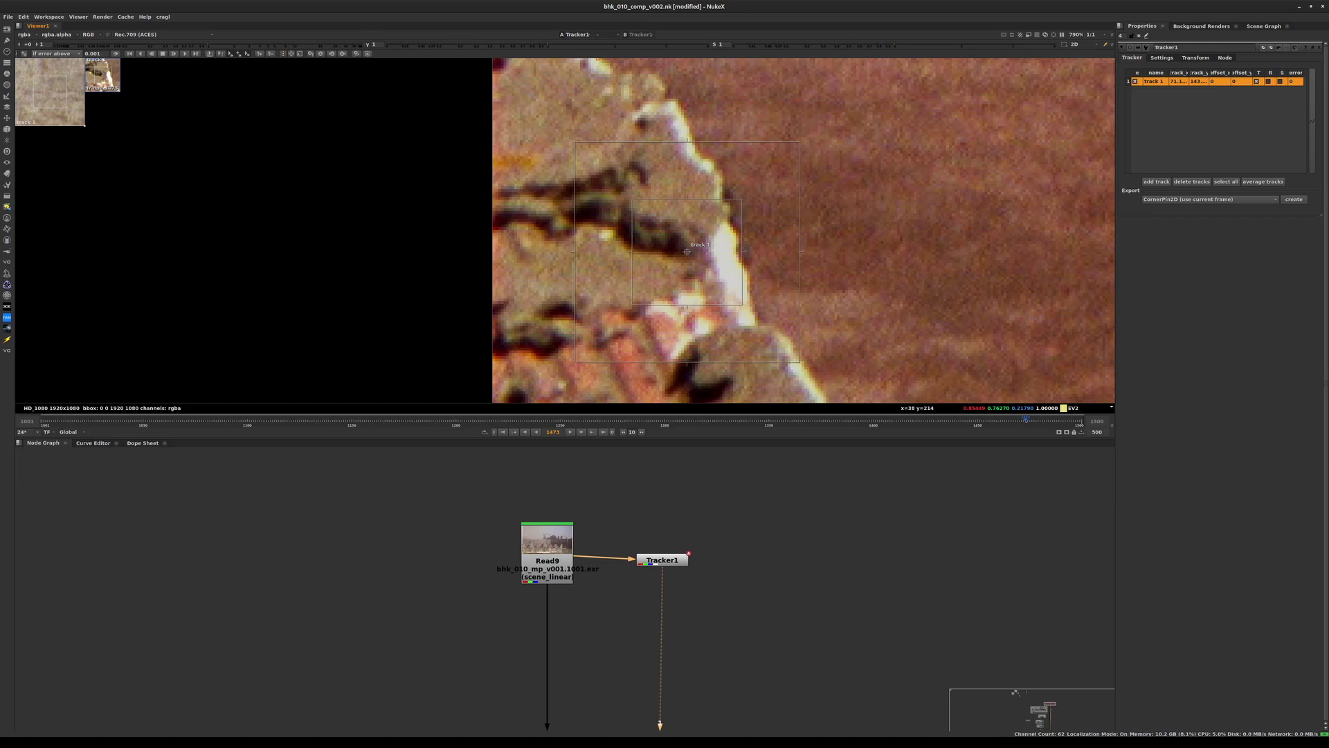
left_click_drag(742, 305, 738, 302)
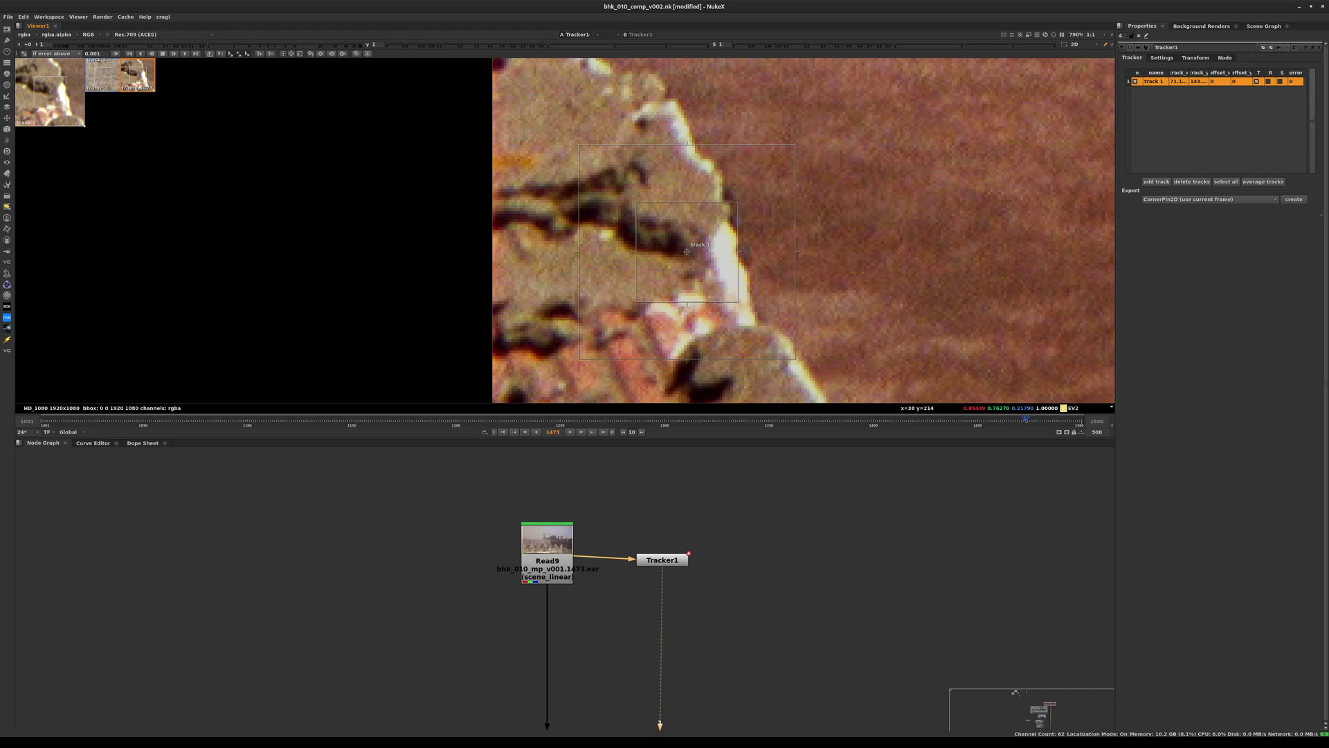
key("ctrl+s")
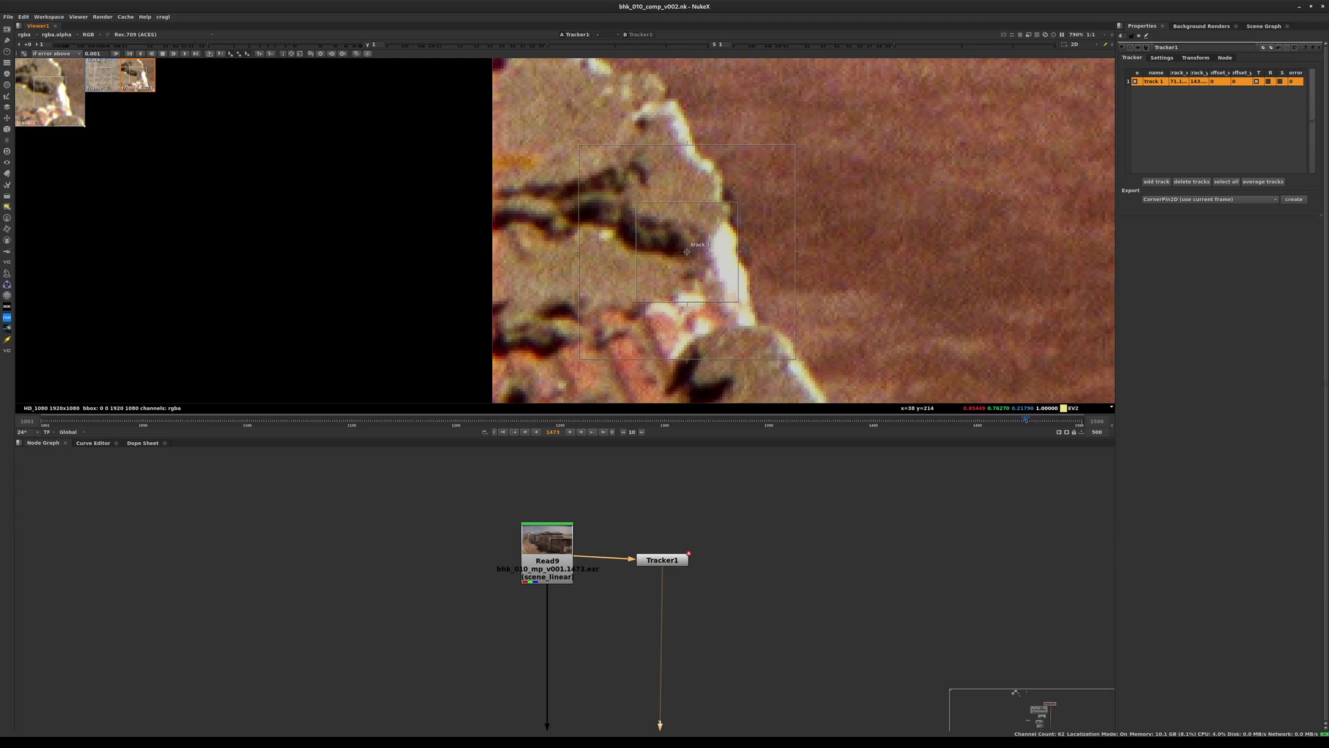
- Track the rooftop detail forward from frame 1473, step back to frame 1493 and save the script
key("v")
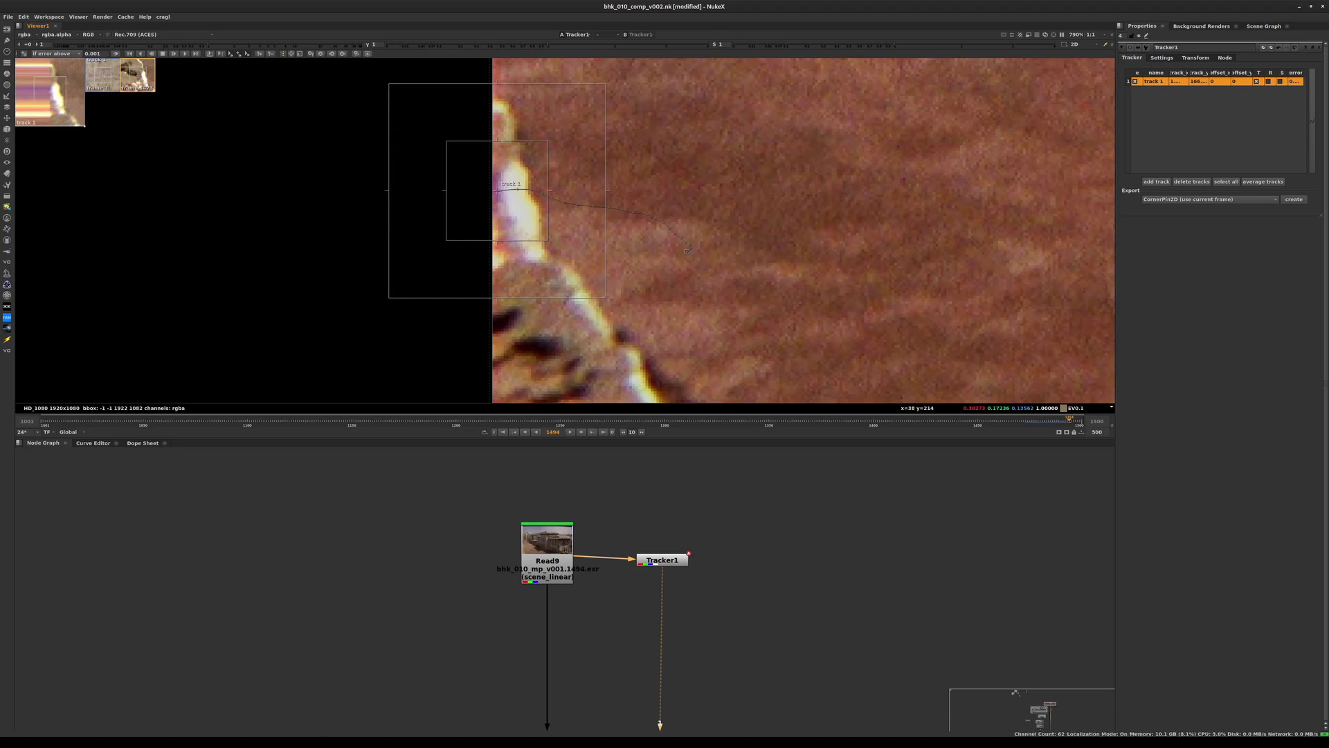
key("Left")
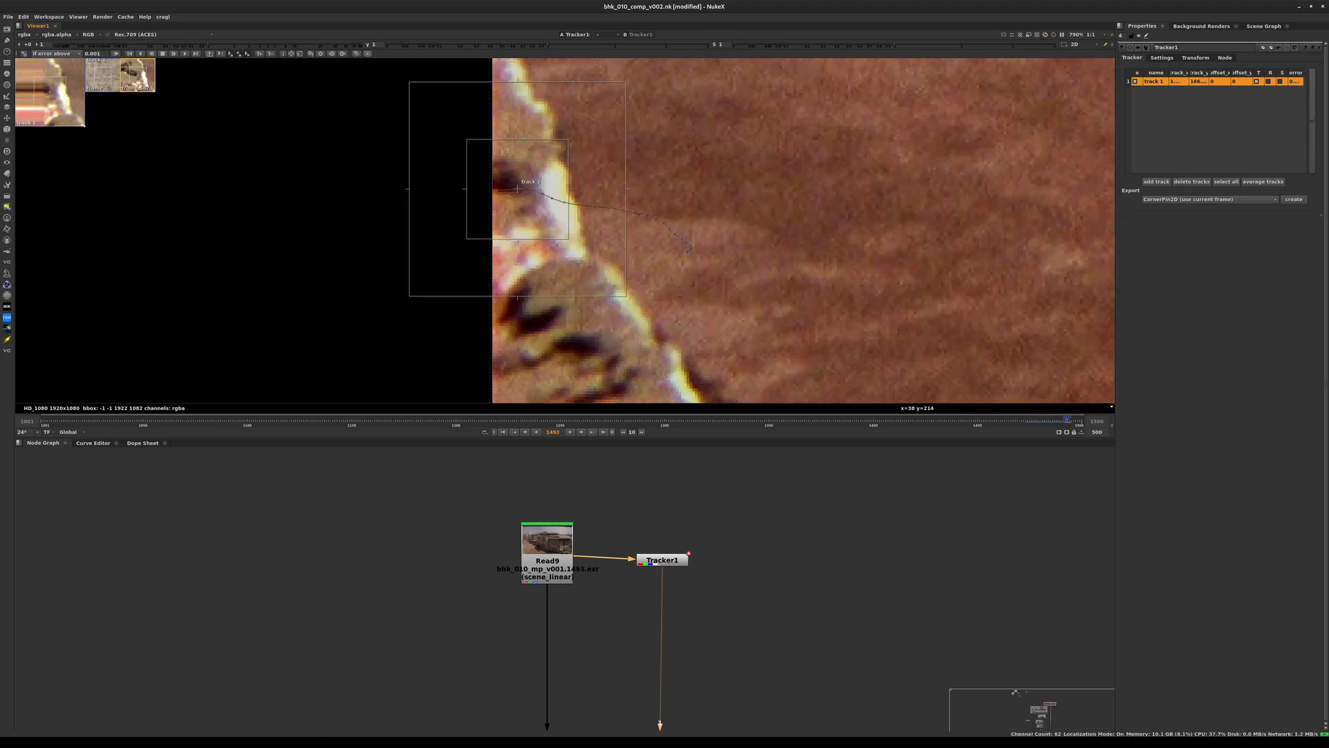
scroll(644, 254, "down", 5)
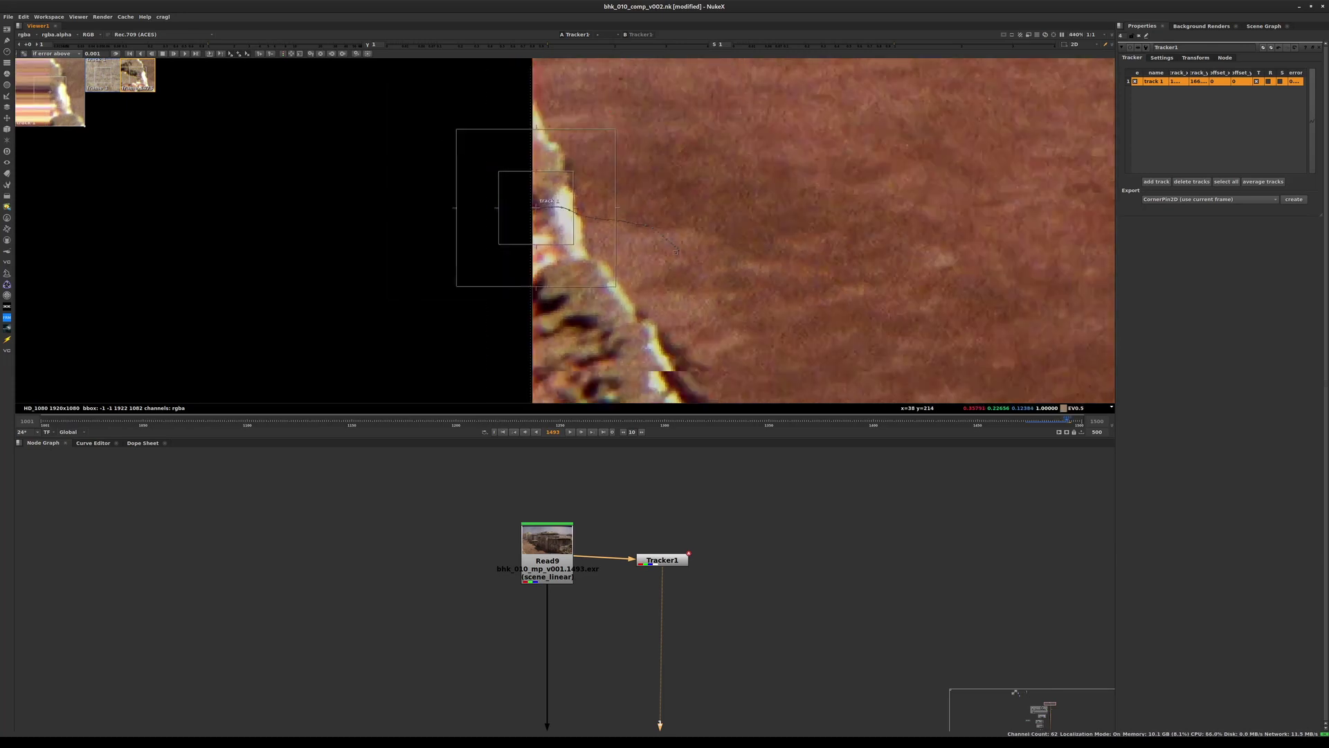
key("ctrl+s")
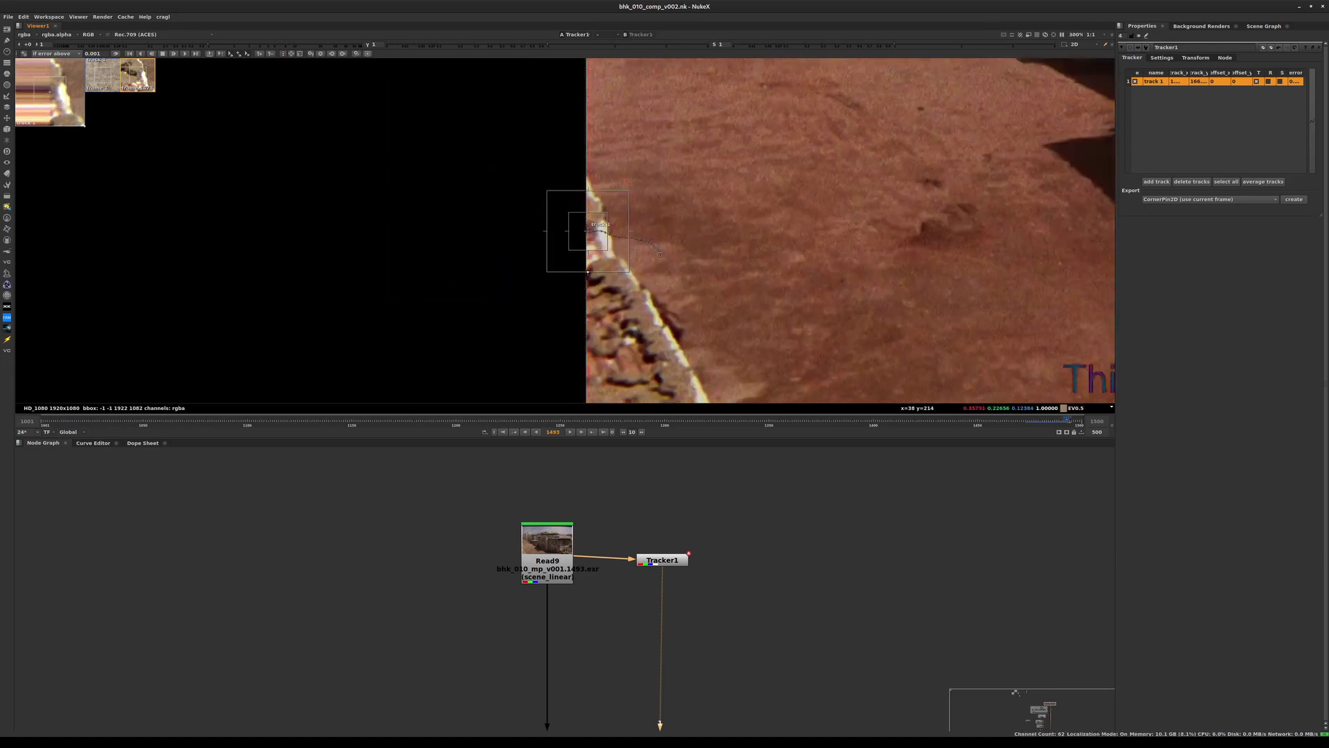
- Offset track 1 at frame 1493 to a lower part of the rooftop edge inside the image and resume tracking forward
middle_click_drag(643, 254, 525, 241)
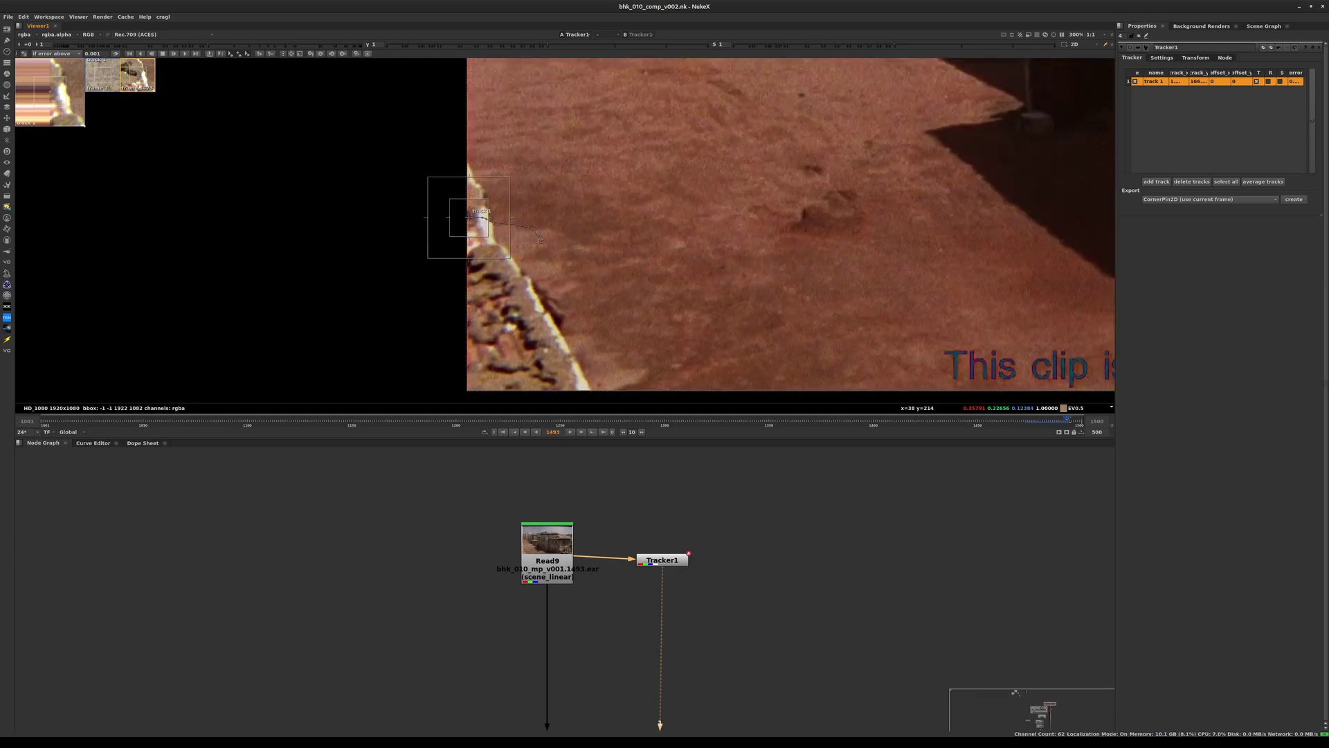
left_click_drag(469, 218, 510, 275, "ctrl")
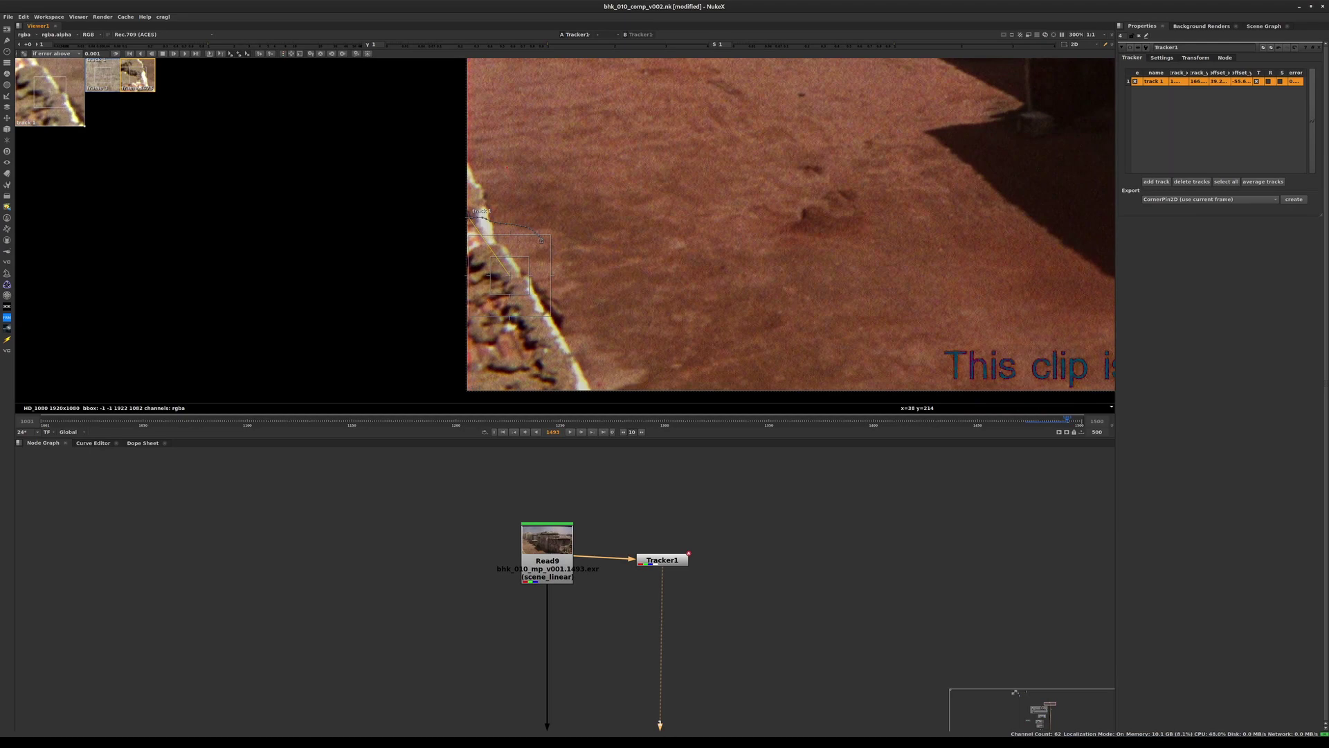
left_click_drag(510, 275, 499, 279, "ctrl")
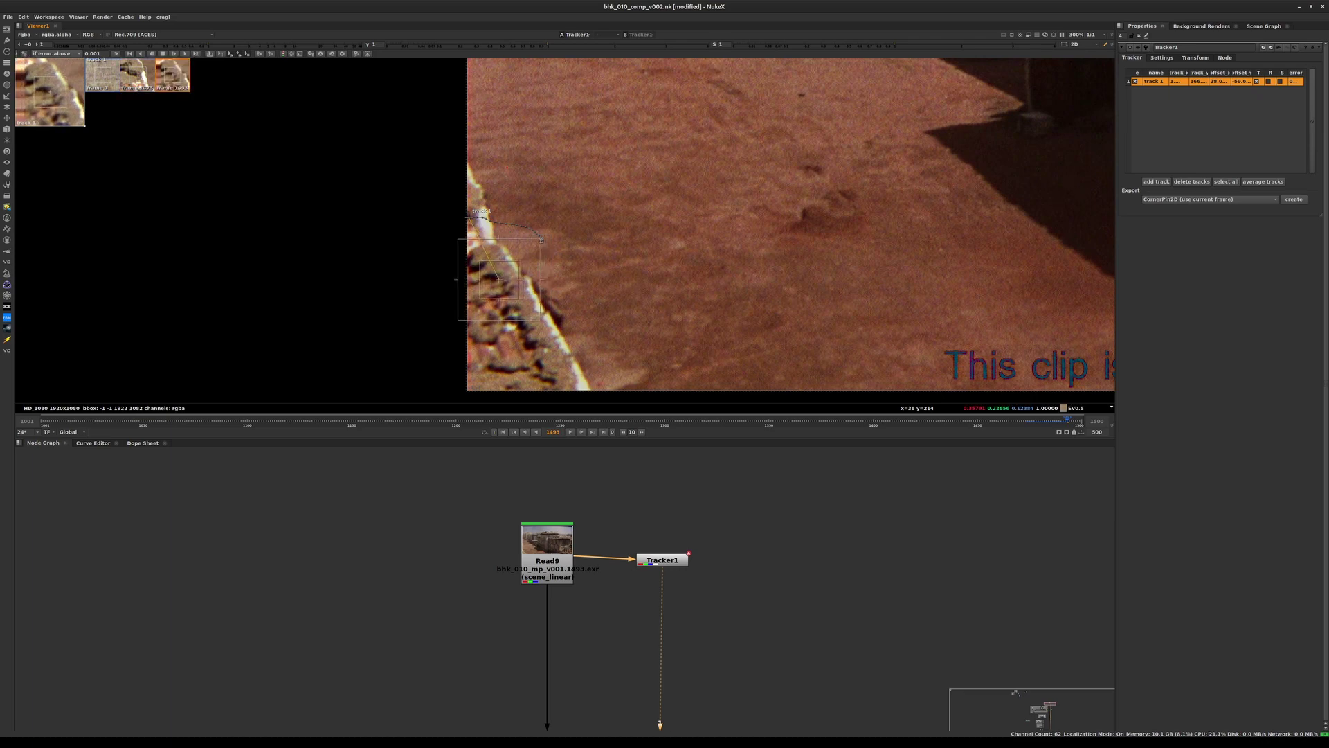
scroll(495, 277, "up", 3)
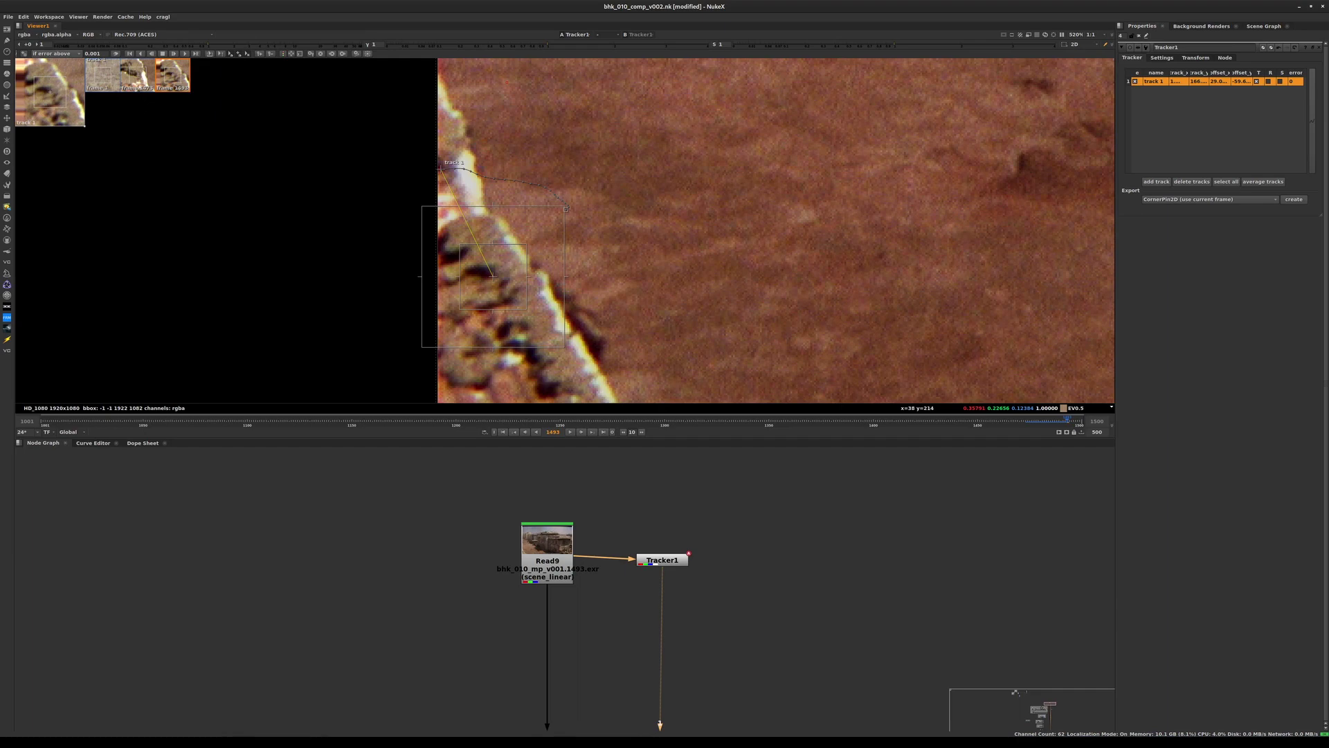
key("v")
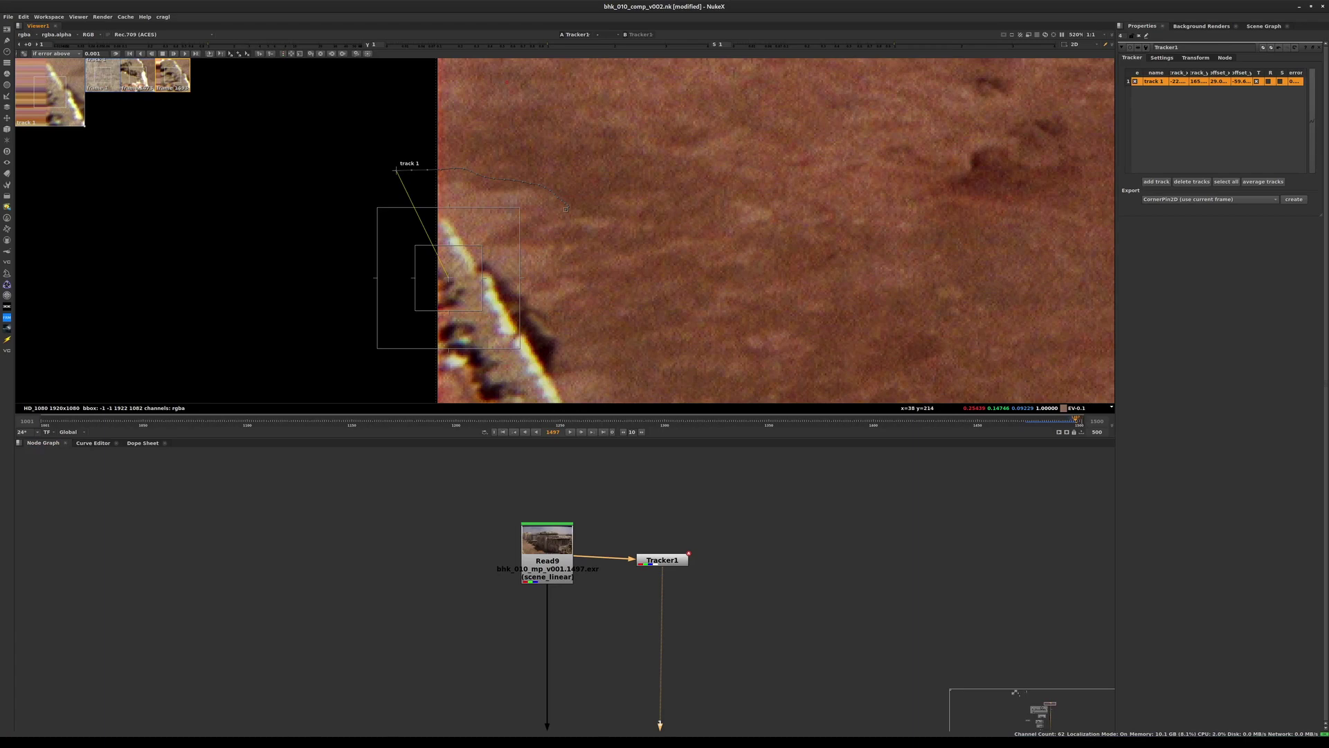
- Offset the track farther down the rooftop edge at frame 1497, track forward to frame 1500 and save the script
middle_click_drag(506, 82, 621, 18)
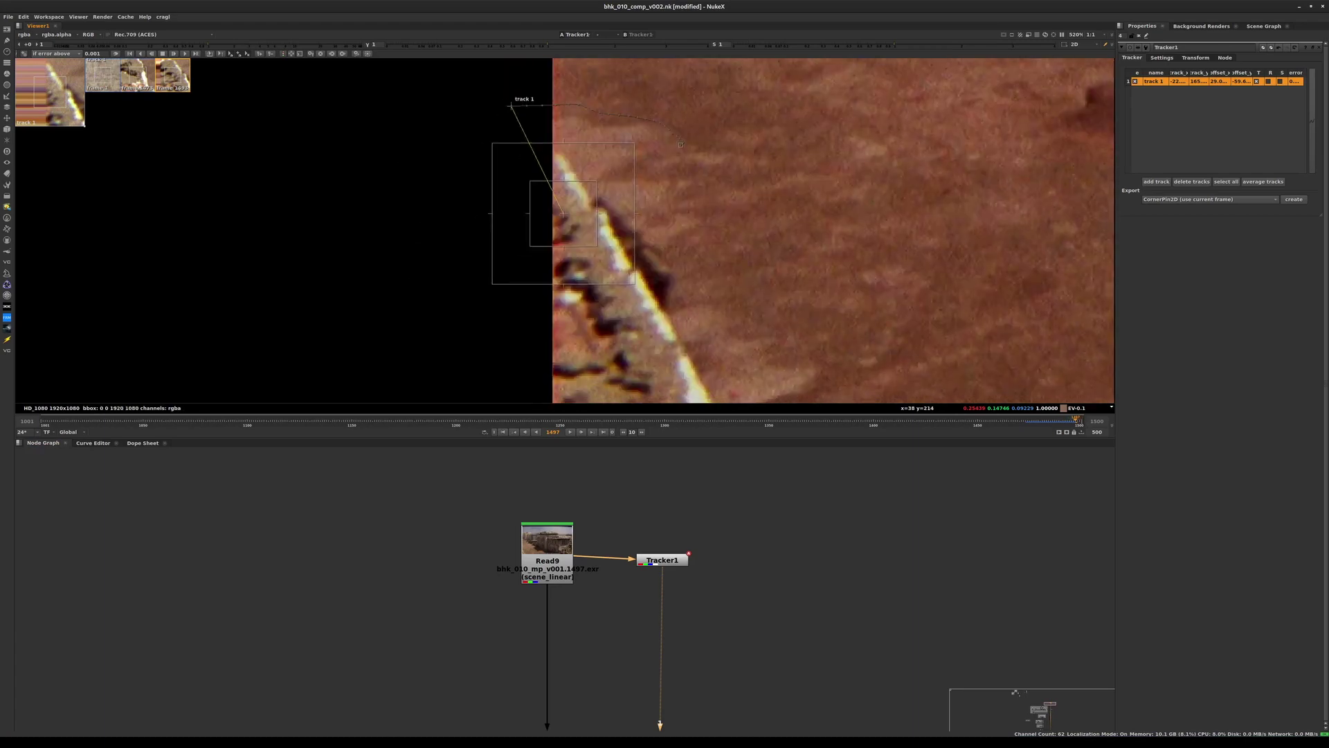
left_click_drag(563, 214, 613, 321, "ctrl+shift")
key("v")
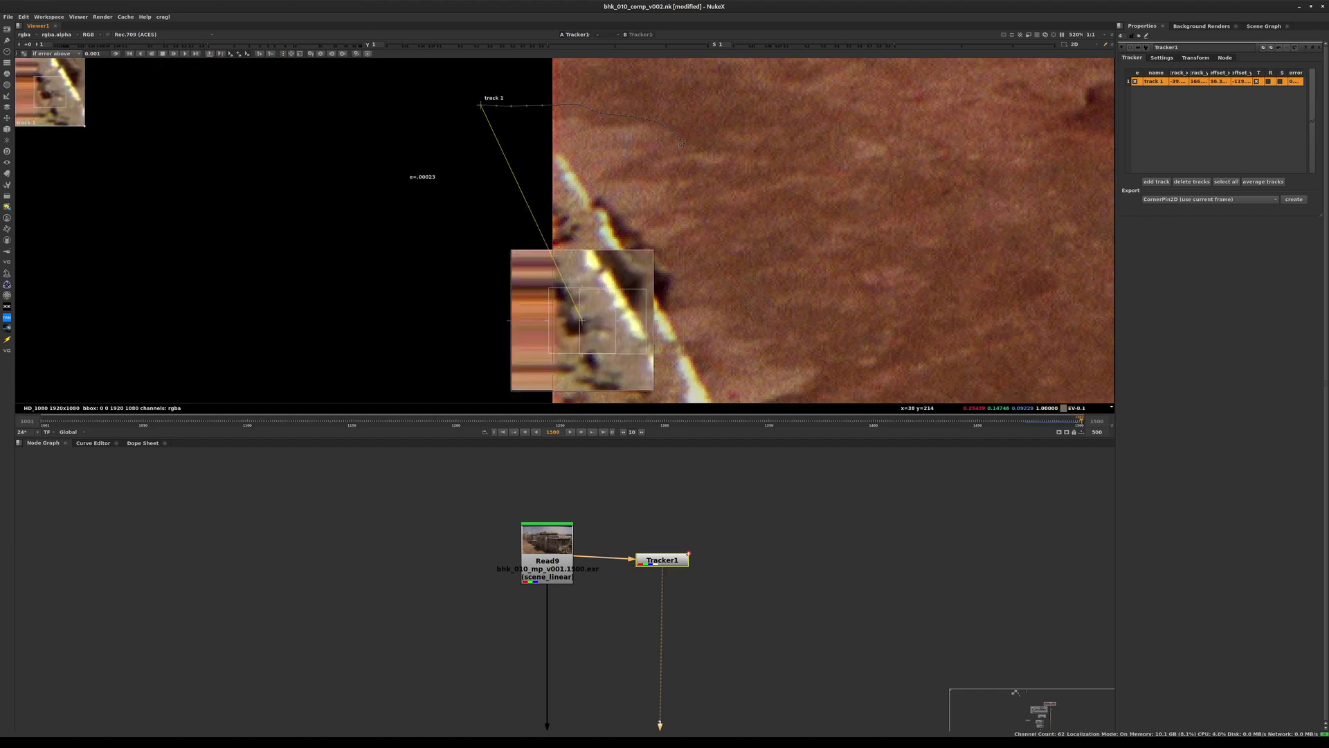
key("ctrl+s")
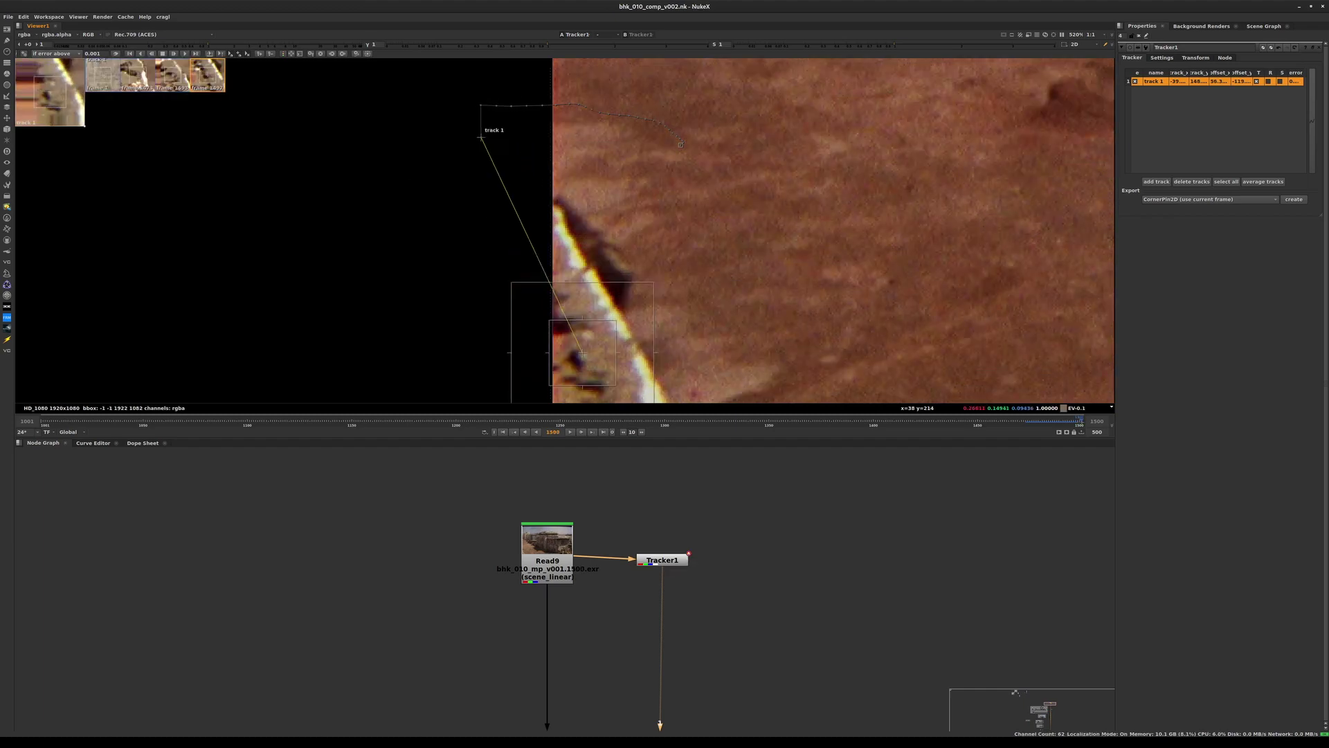
- Tighten the track's boxes and move its frame 1500 position onto the same rooftop detail as on frame 1499
key("Left")
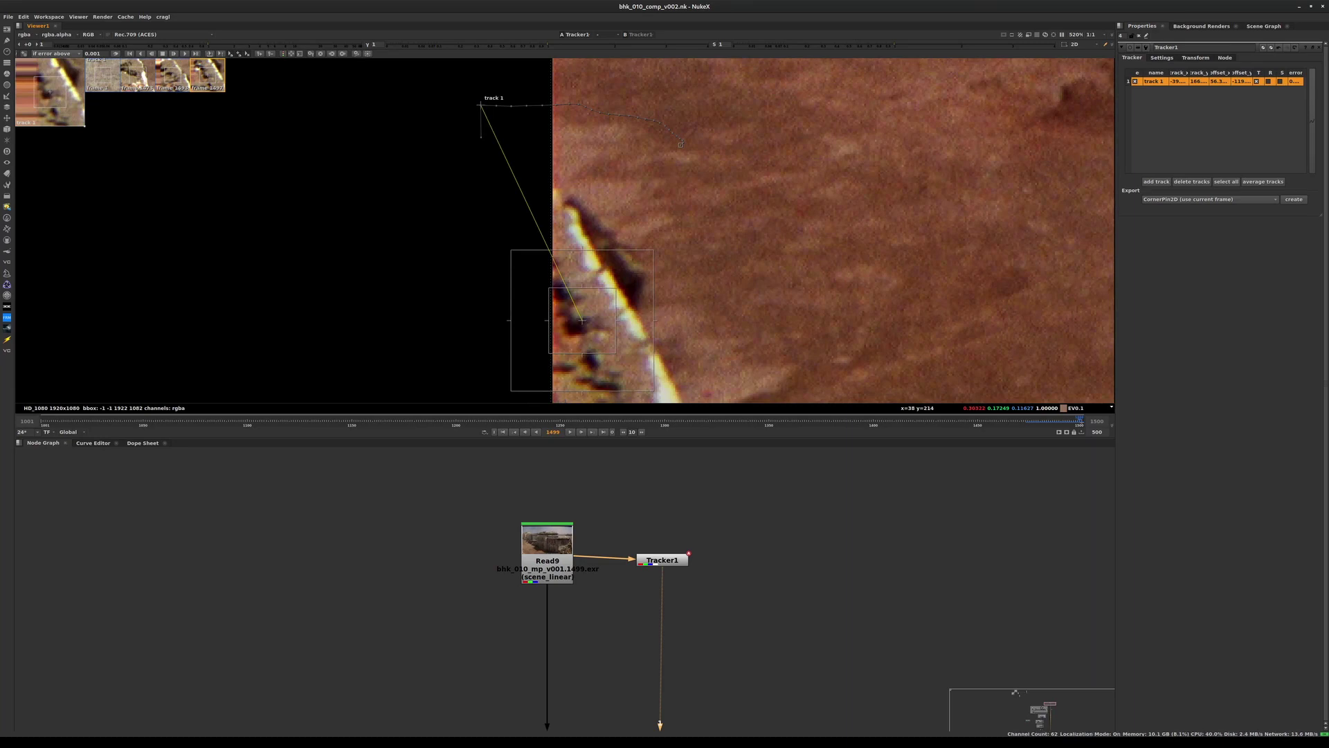
key("Right")
key("Left")
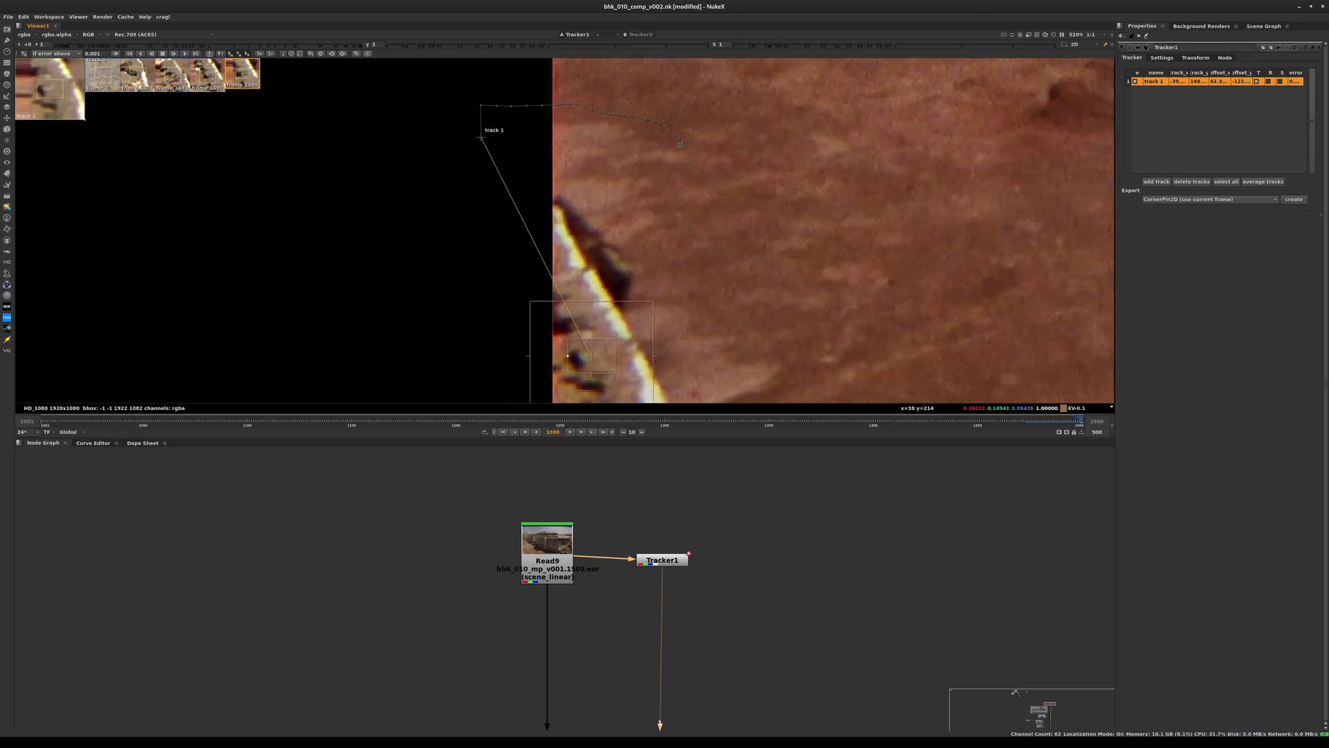
key("Left")
key("Right")
key("Left")
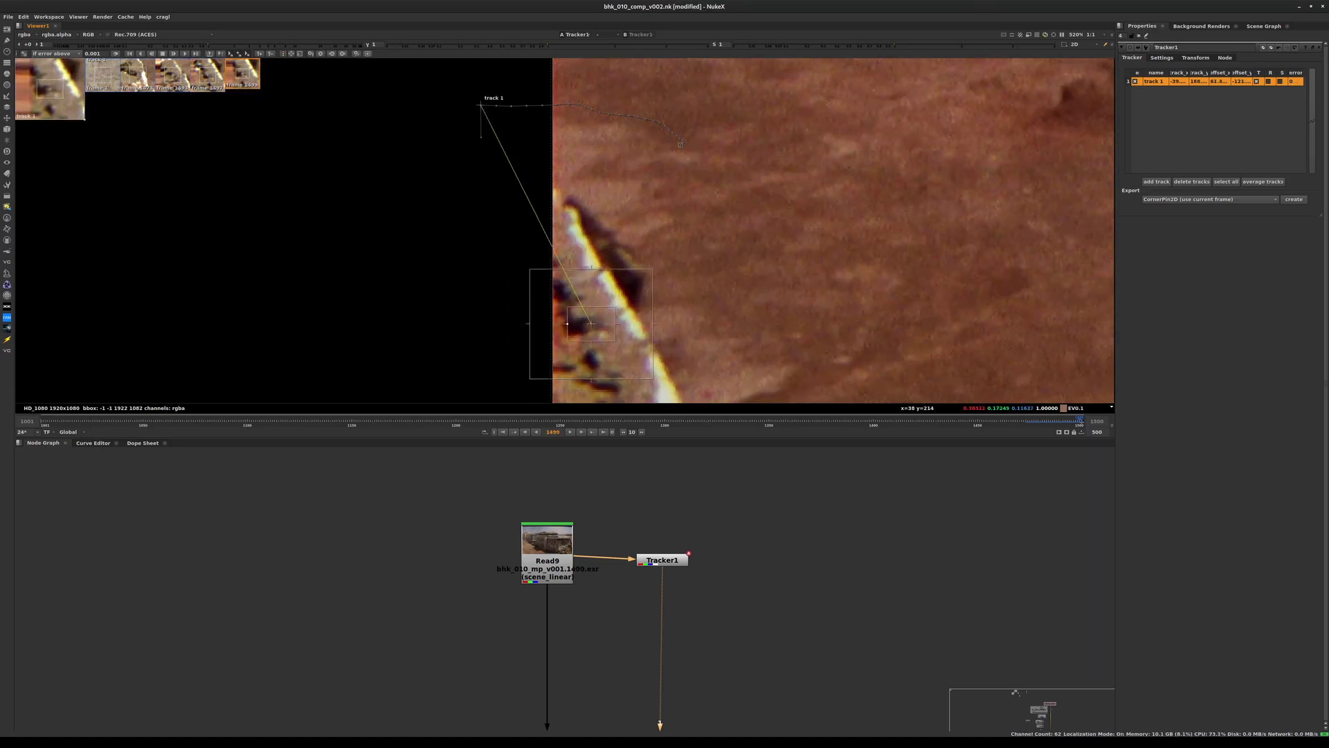
key("Right")
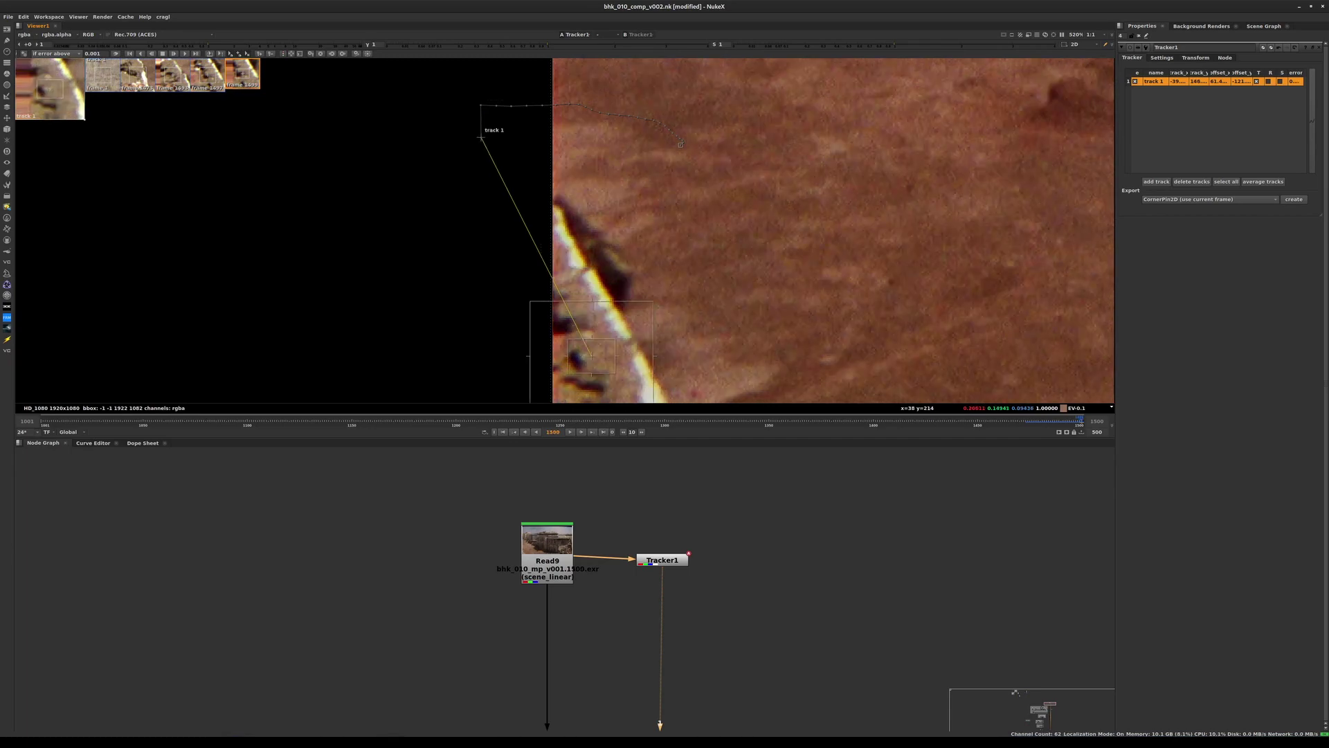
left_click_drag(591, 355, 577, 323)
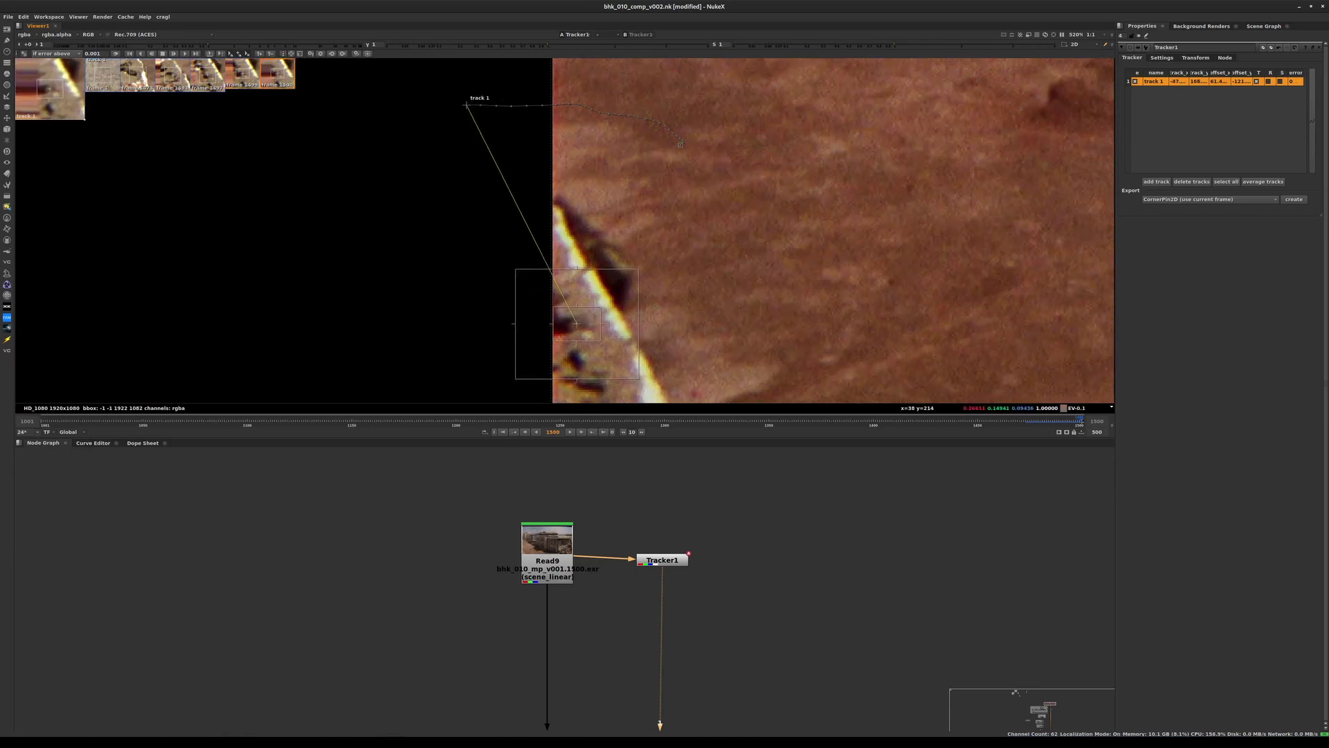
- Fine-tune the track point's position at frame 1500 so it continues the spacing of the preceding motion path
scroll(478, 103, "up", 5)
left_click_drag(440, 111, 446, 112)
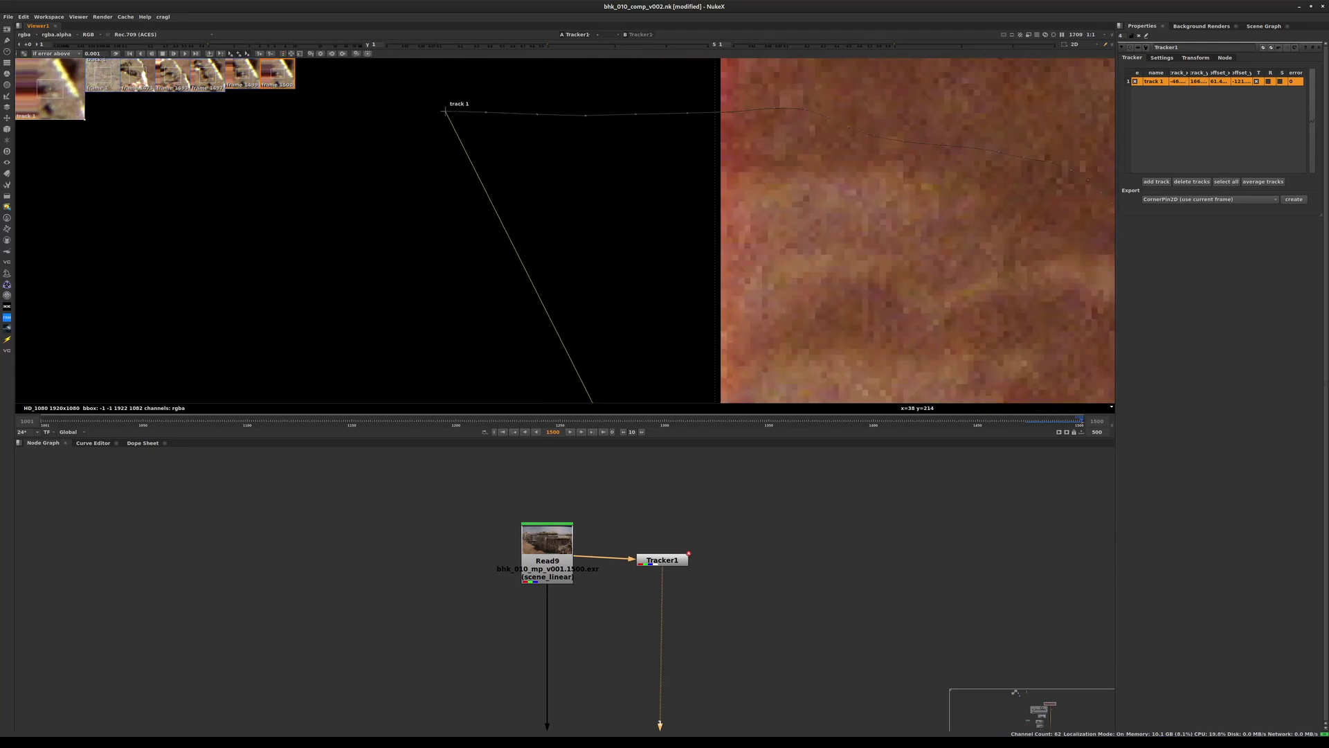
scroll(494, 117, "up", 3)
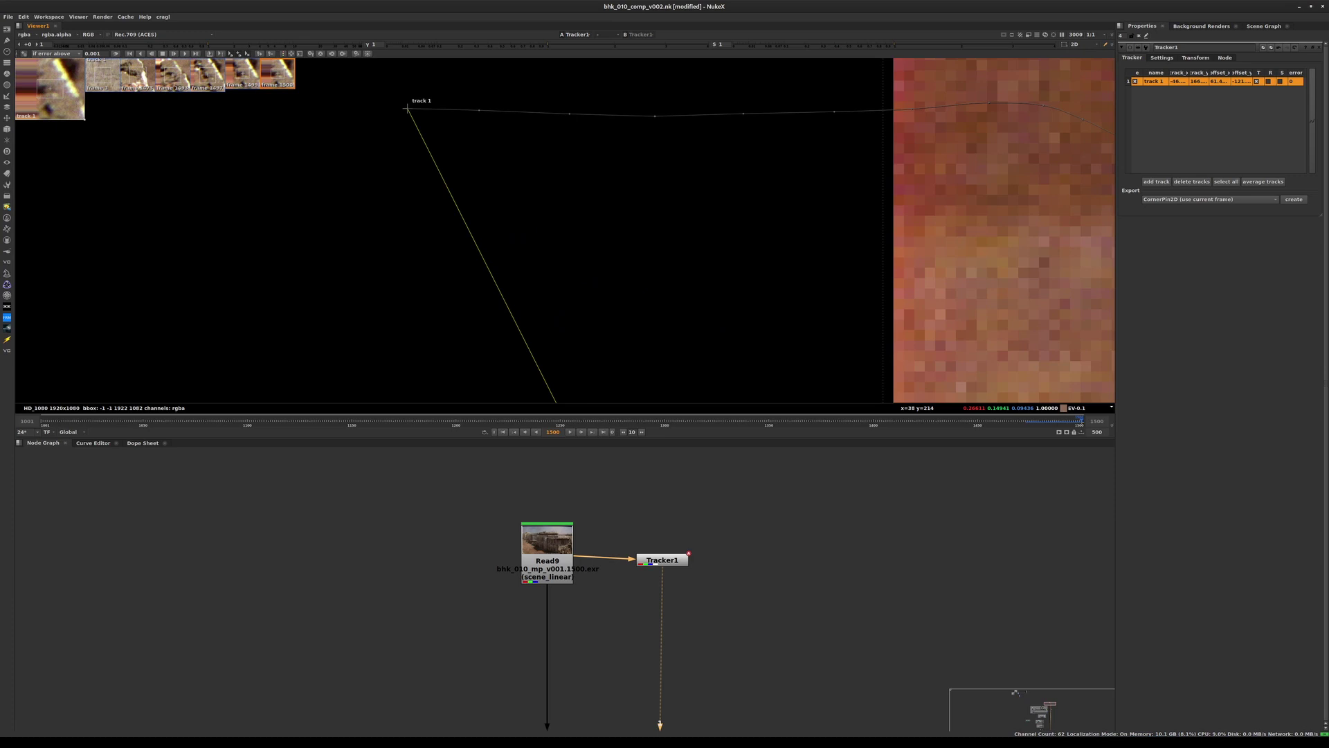
left_click_drag(407, 109, 402, 107)
scroll(703, 219, "down", 6)
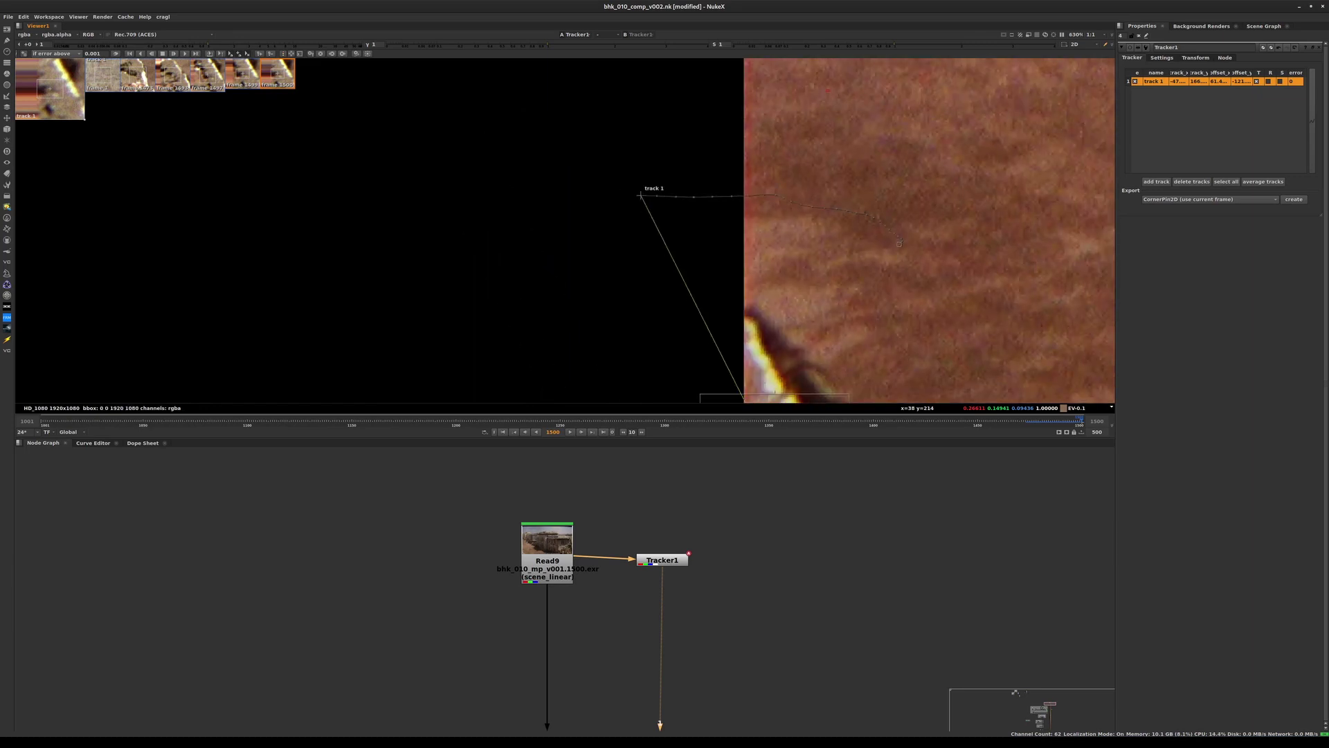
- Step back and forth through the frames before track 1's tracked range to find where the rooftop enters the image
middle_click_drag(703, 219, 677, 200)
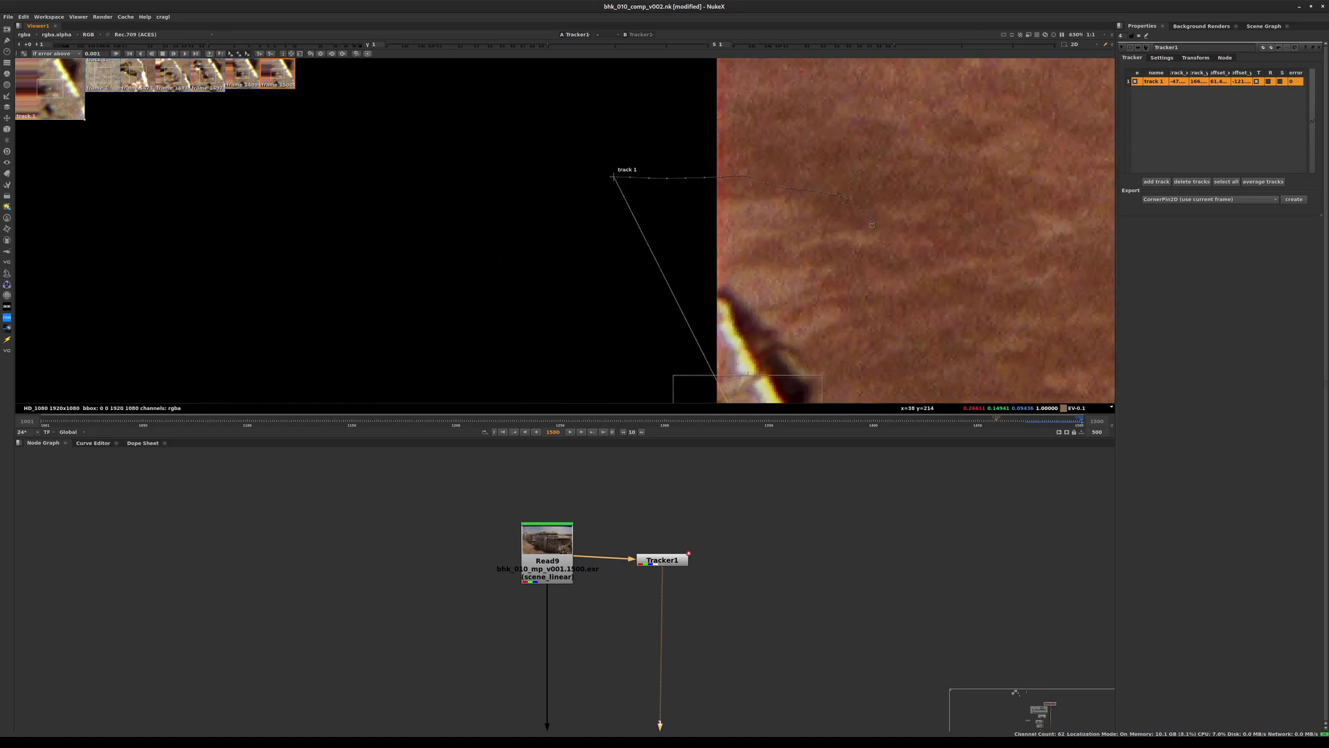
left_click(872, 225)
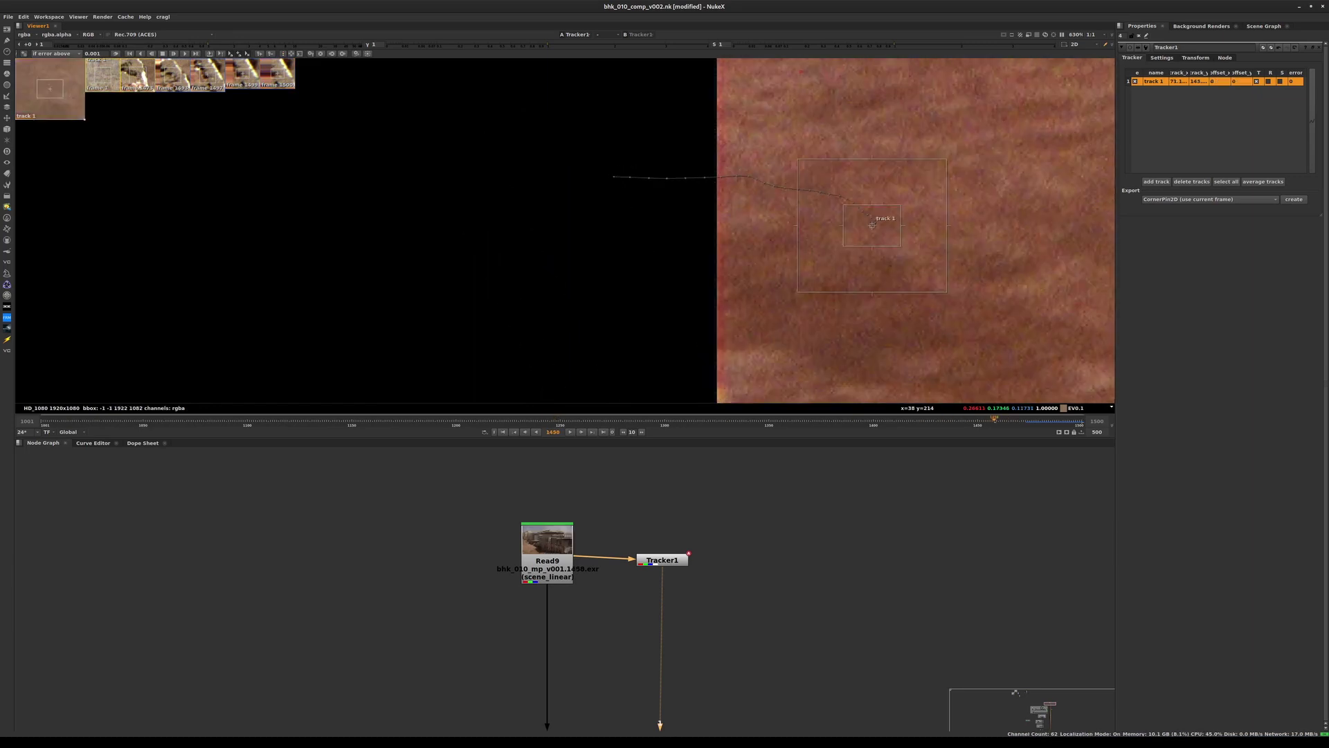
key("Right")
key("Right")
key("Right")
key("Right")
key("Right")
key("Right")
key("Right")
key("Right")
key("Left")
key("Left")
key("Left")
key("Left")
key("Left")
key("Left")
key("Left")
key("Left")
key("Left")
key("Left")
key("Left")
key("Left")
key("Left")
key("Left")
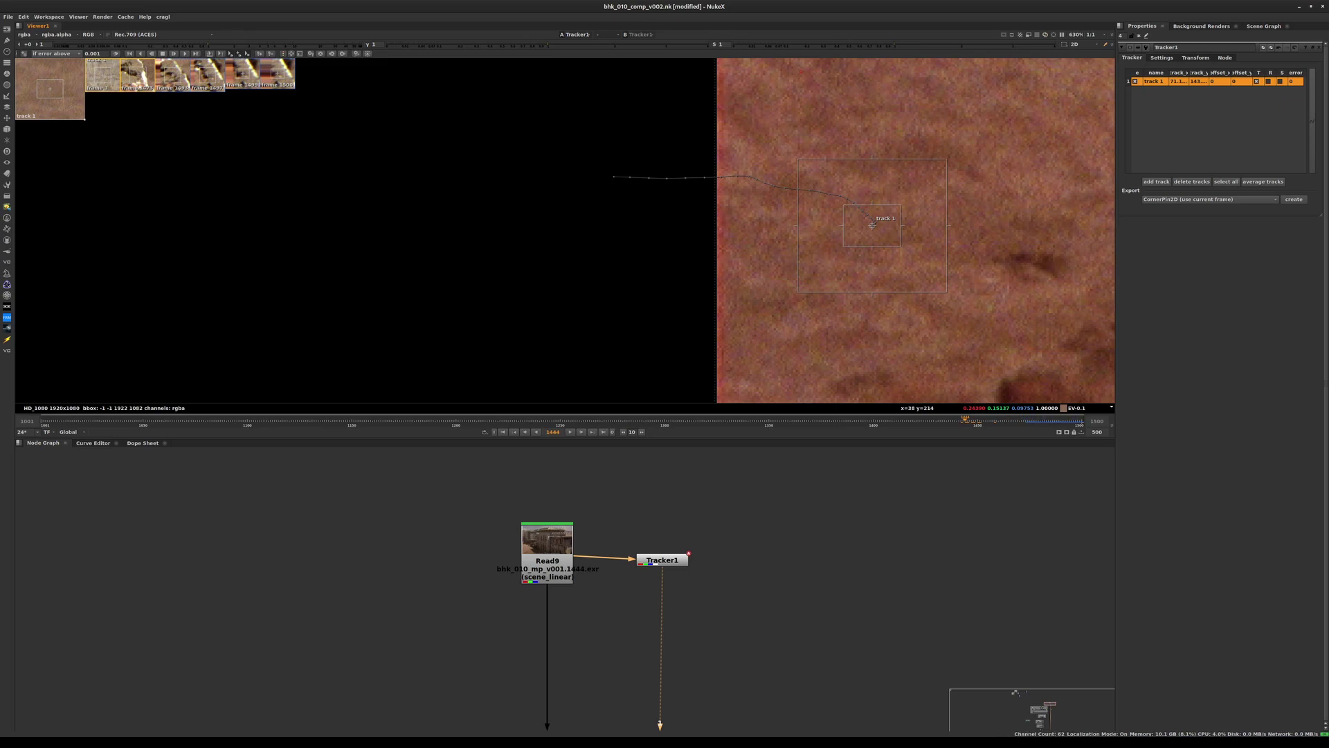
- Go to frame 1473 on the rooftop, save the script and track track 1 backward from there
left_click(1025, 421)
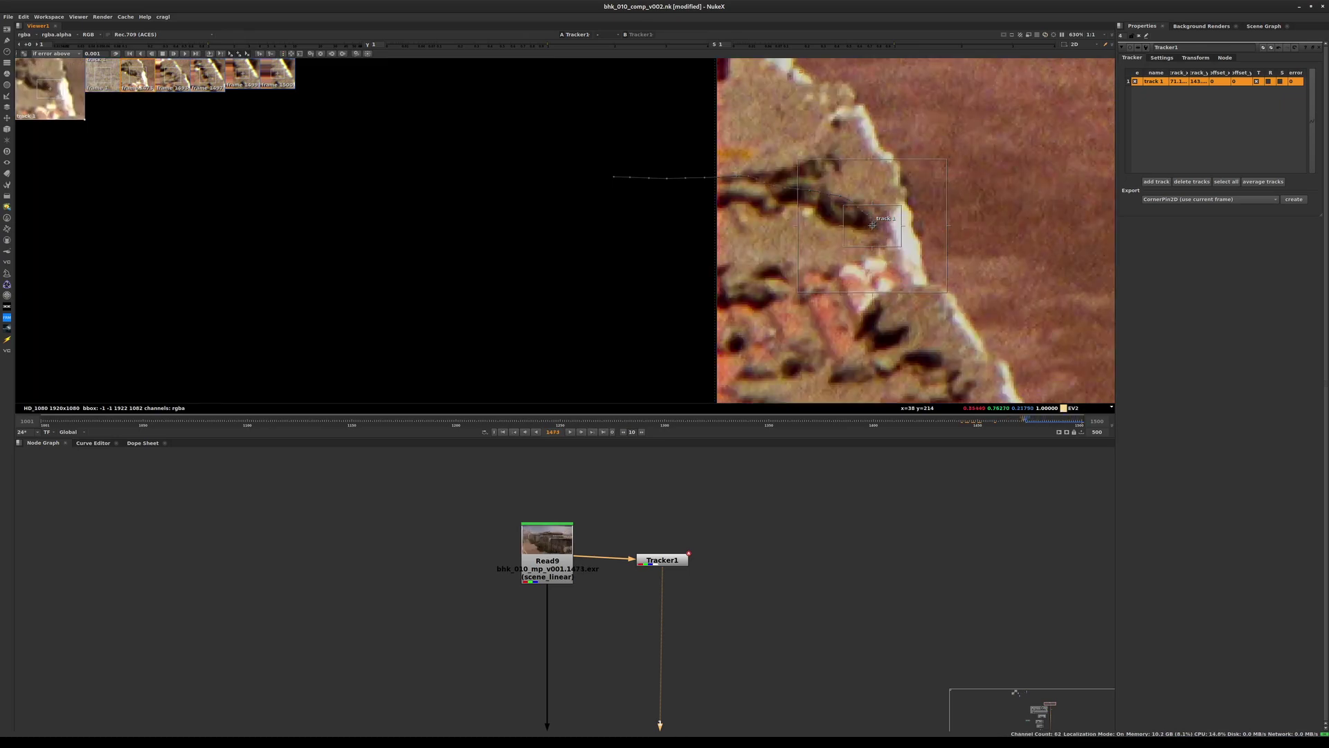
middle_click_drag(872, 159, 820, 253)
key("ctrl+s")
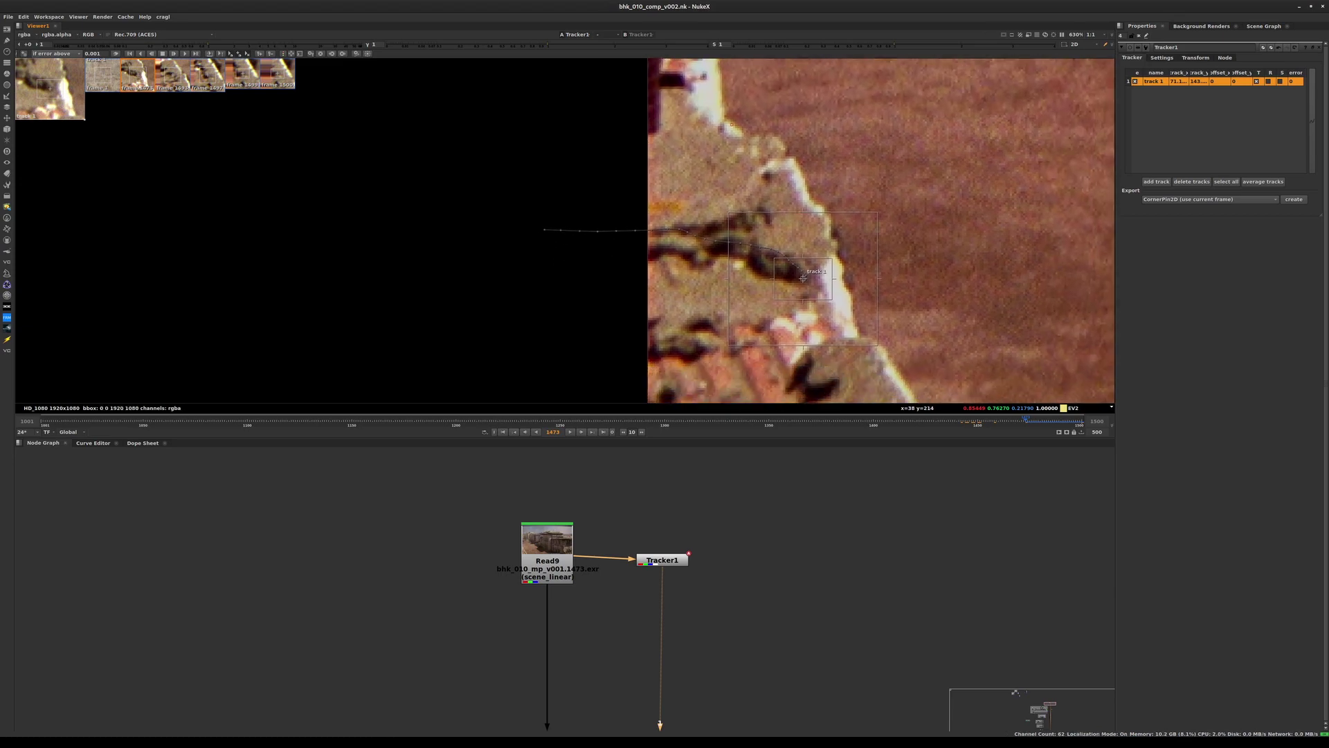
left_click(140, 54)
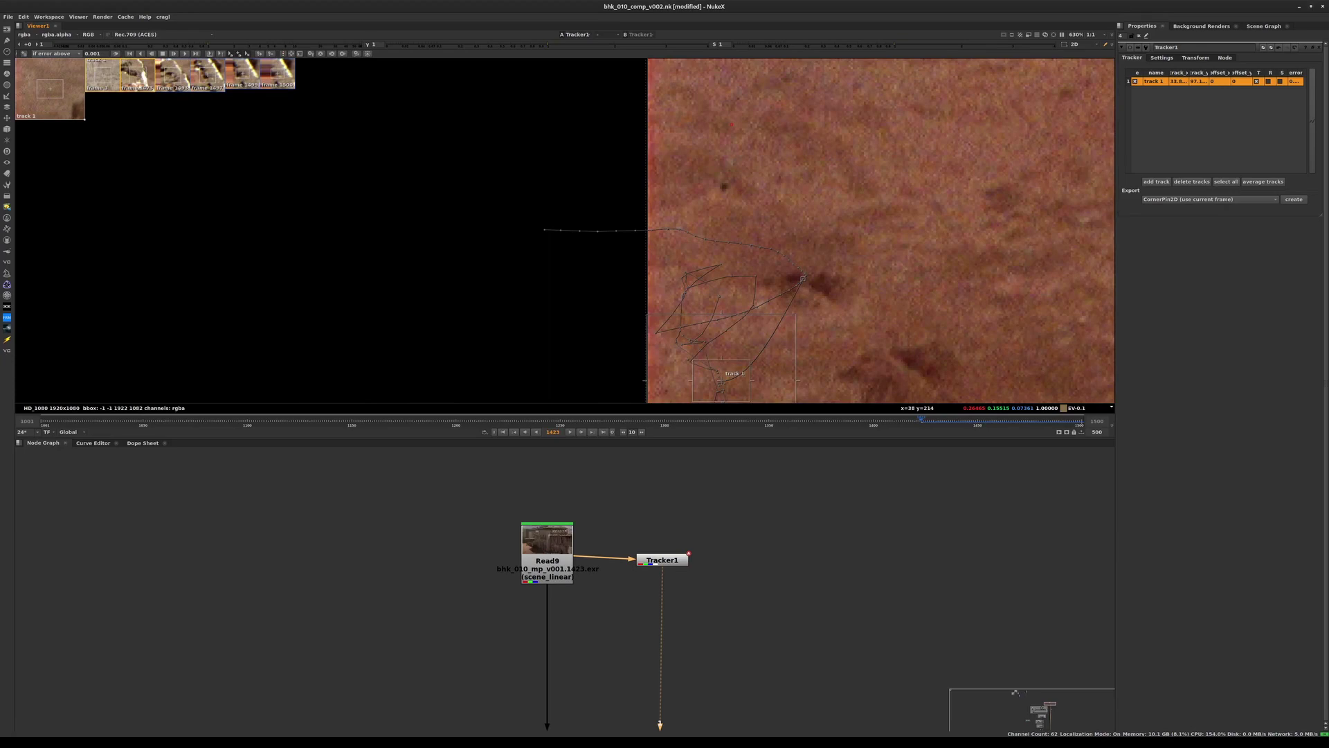
- Examine the backward track around frame 1461 in the viewer and bring up the tracker's keys in the Dope Sheet
left_click_drag(922, 420, 1000, 420)
key("Left")
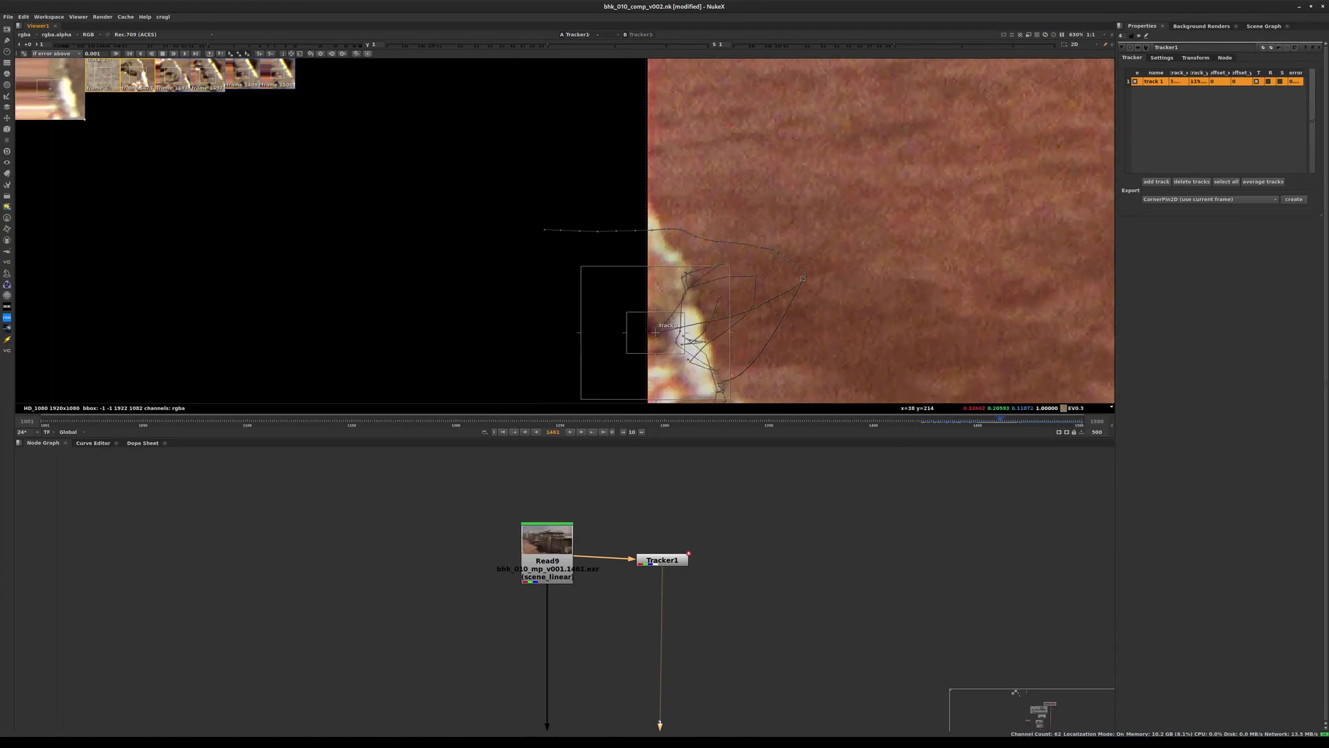
scroll(850, 267, "down", 1)
scroll(841, 269, "down", 1)
scroll(791, 320, "up", 11)
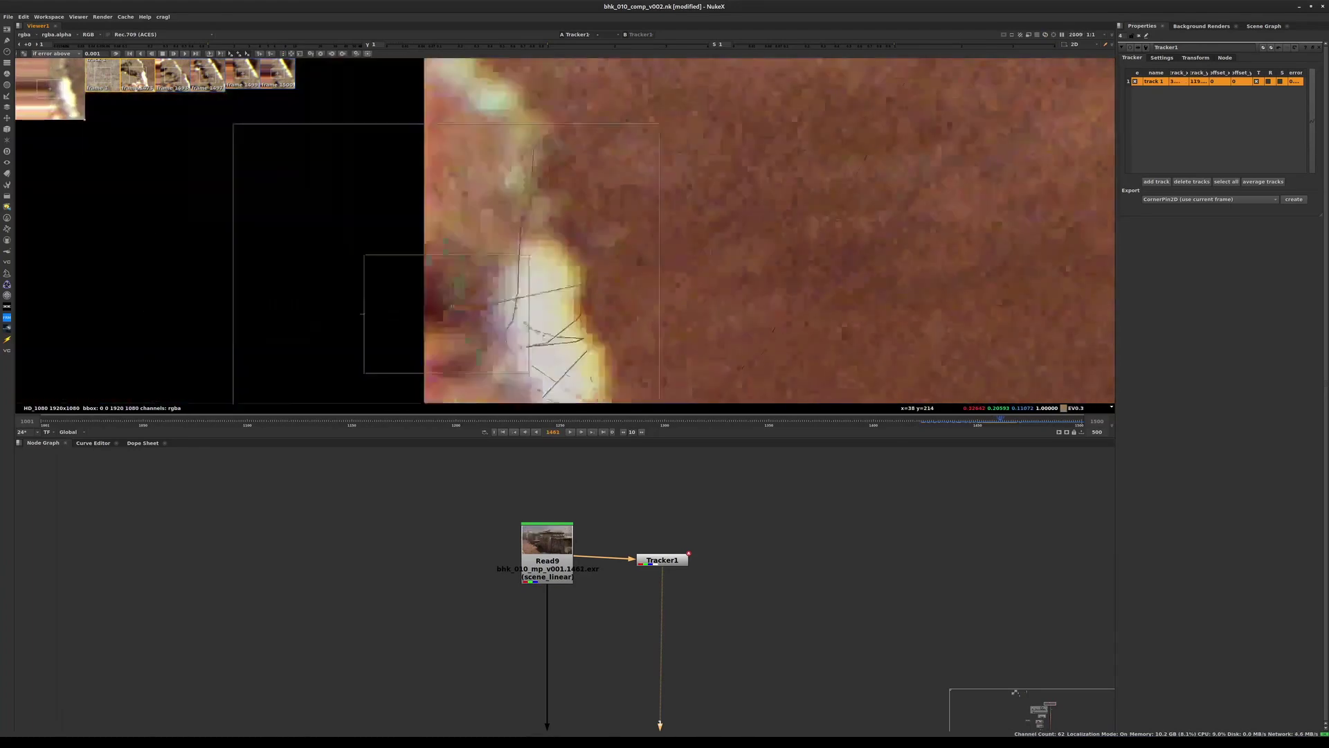
scroll(792, 320, "down", 11)
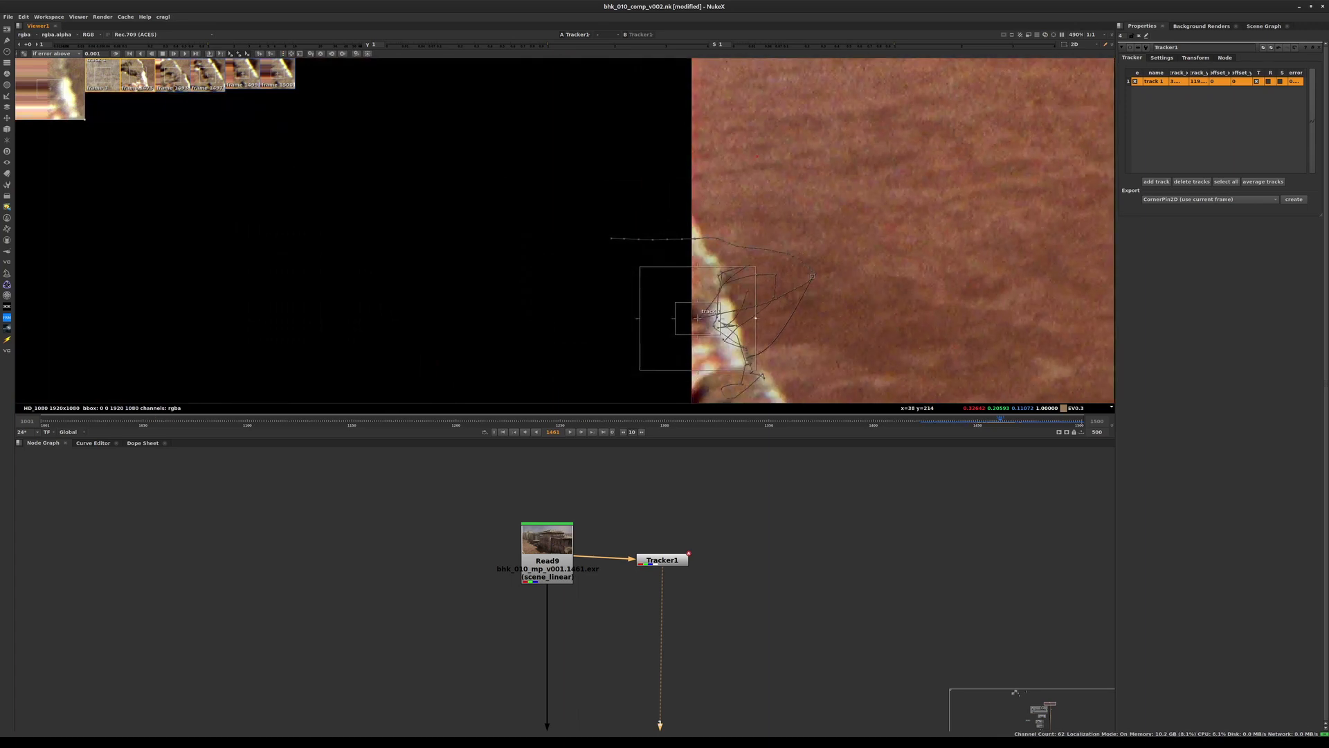
left_click(93, 443)
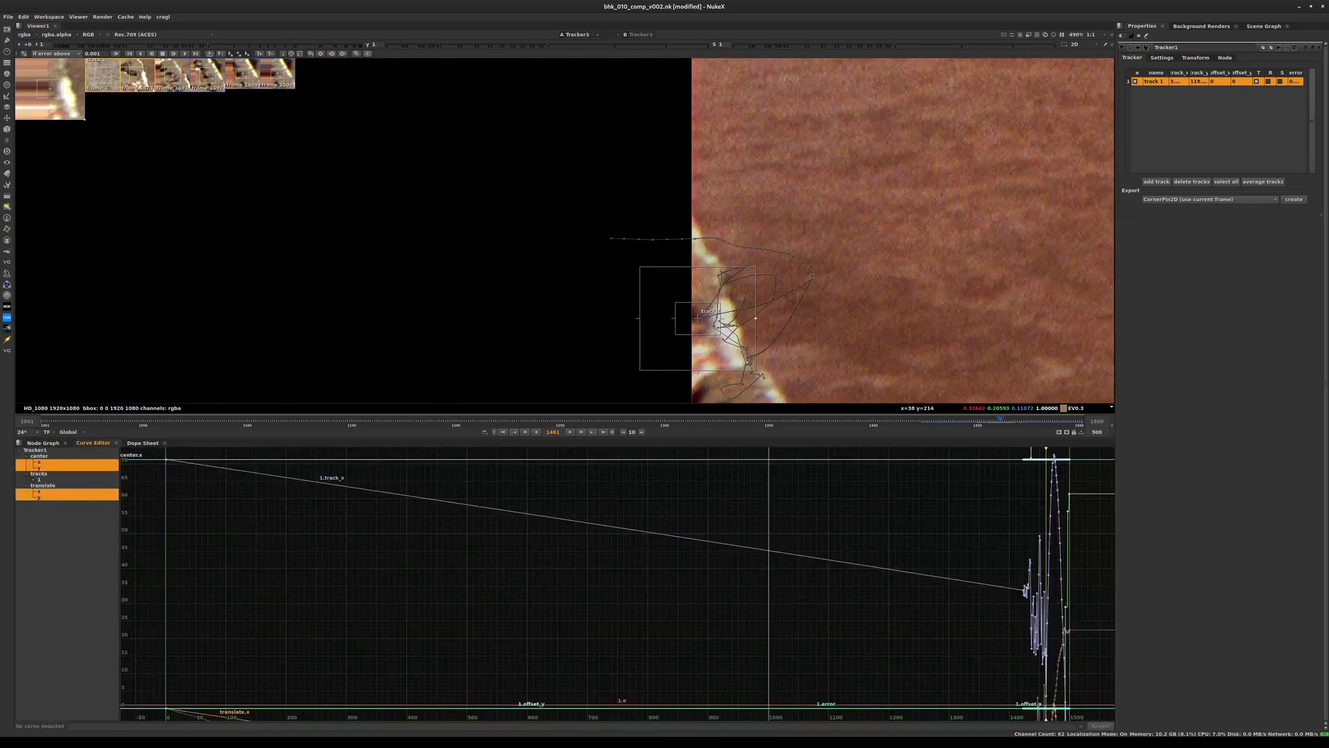
left_click(142, 443)
middle_click_drag(796, 568, 580, 567)
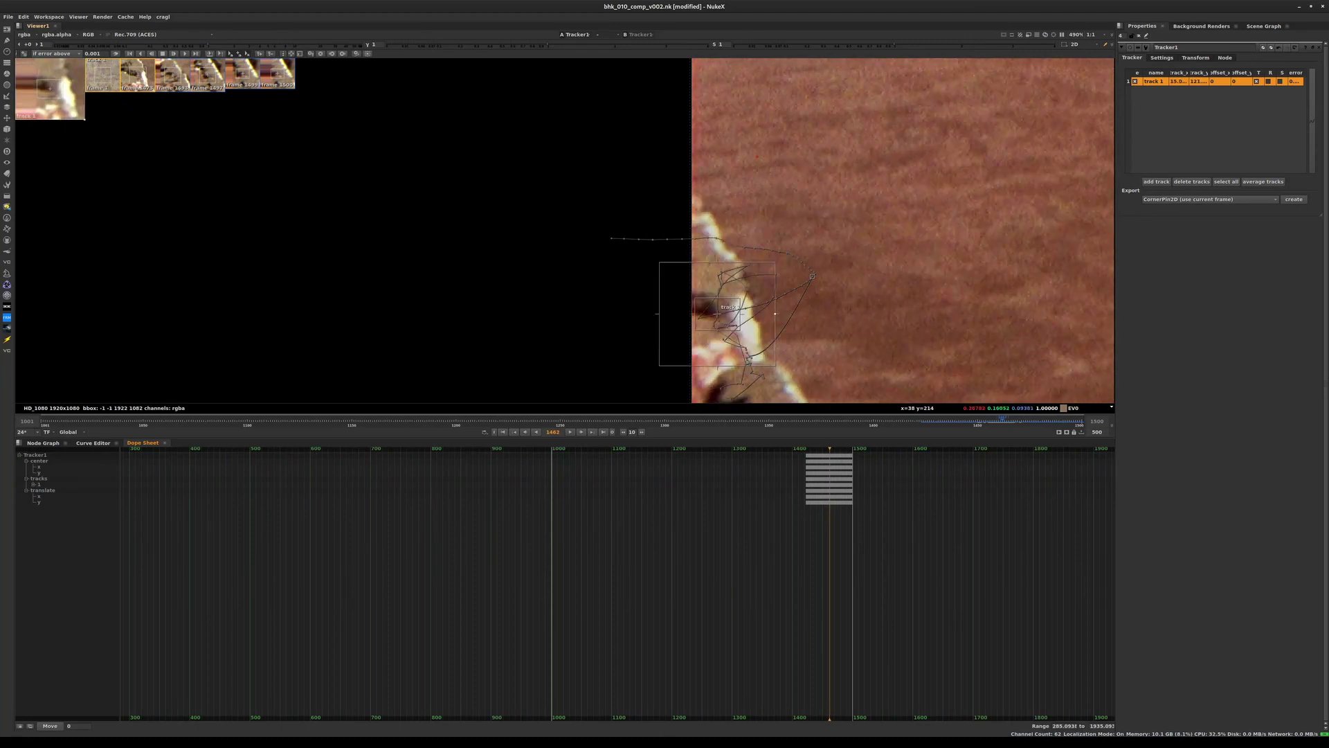
- Compare the track point against the rooftop on frames 1460 to 1462 to find the last usable key
scroll(704, 326, "up", 7)
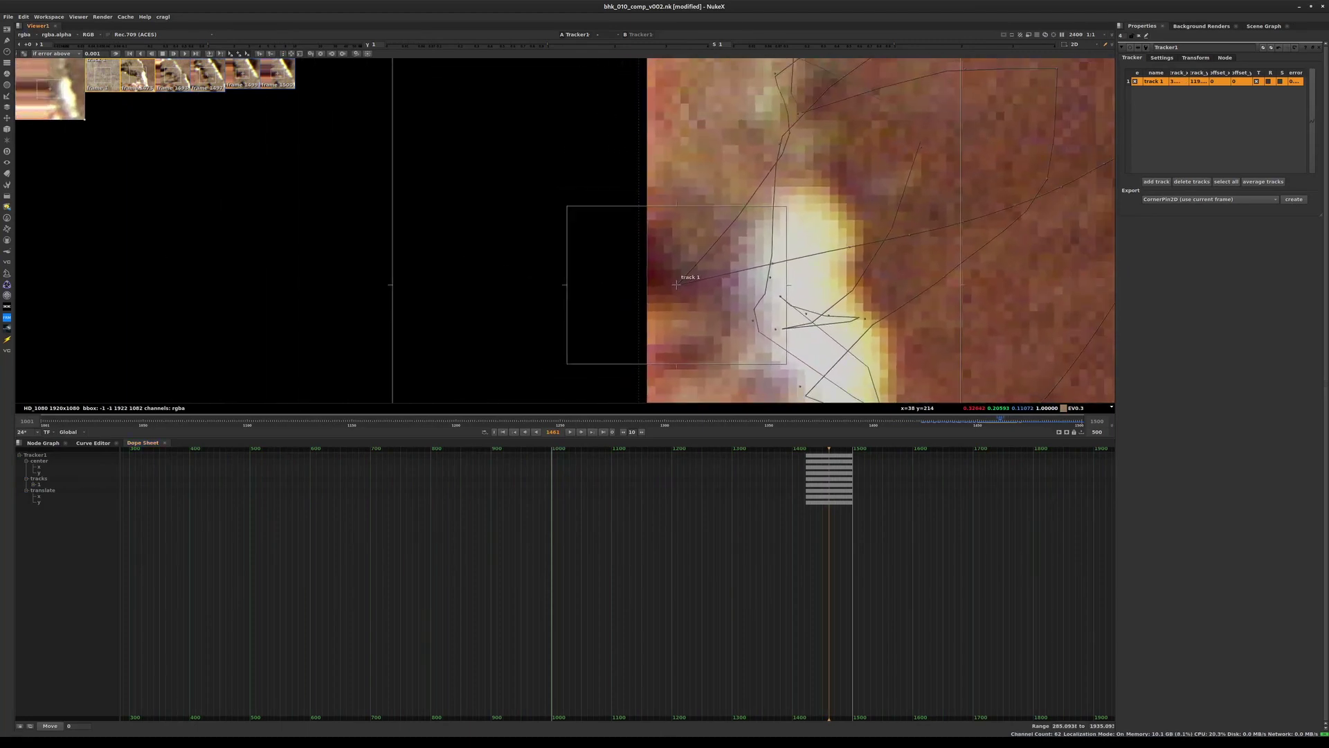
left_click(703, 326)
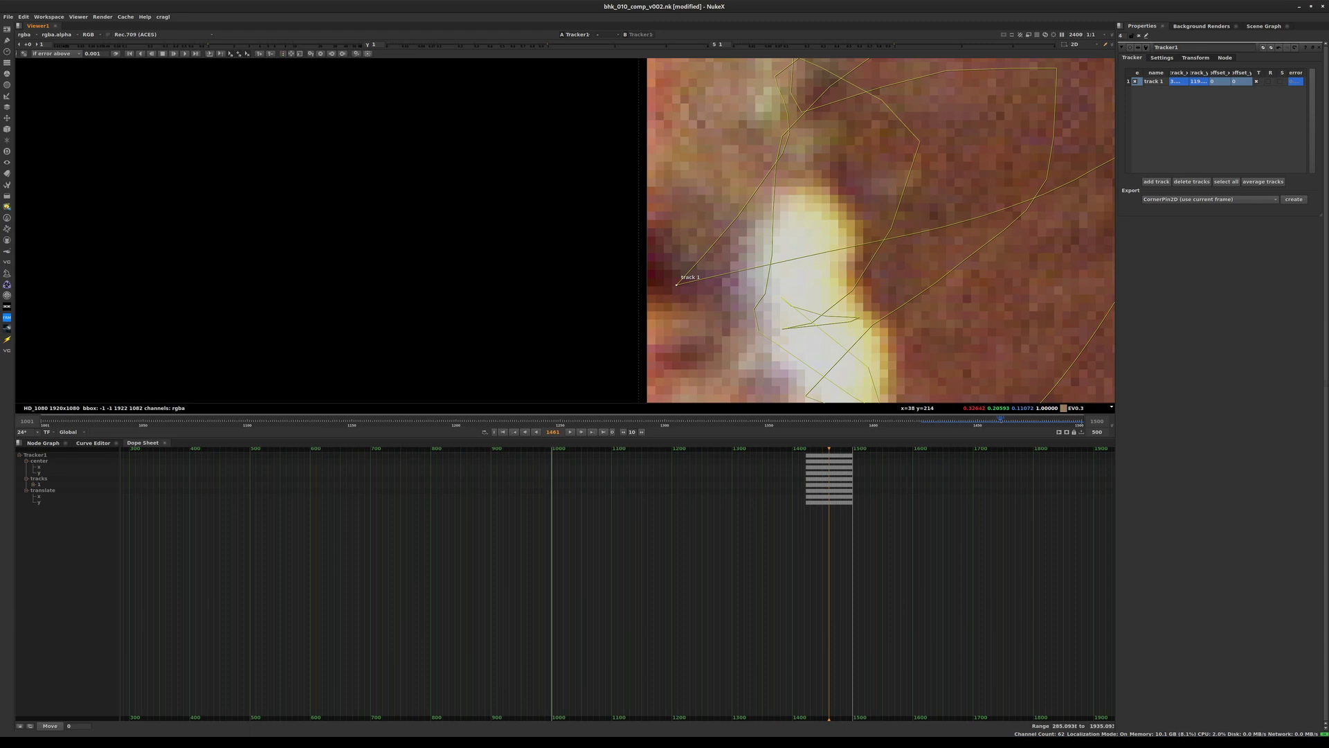
scroll(939, 233, "down", 4)
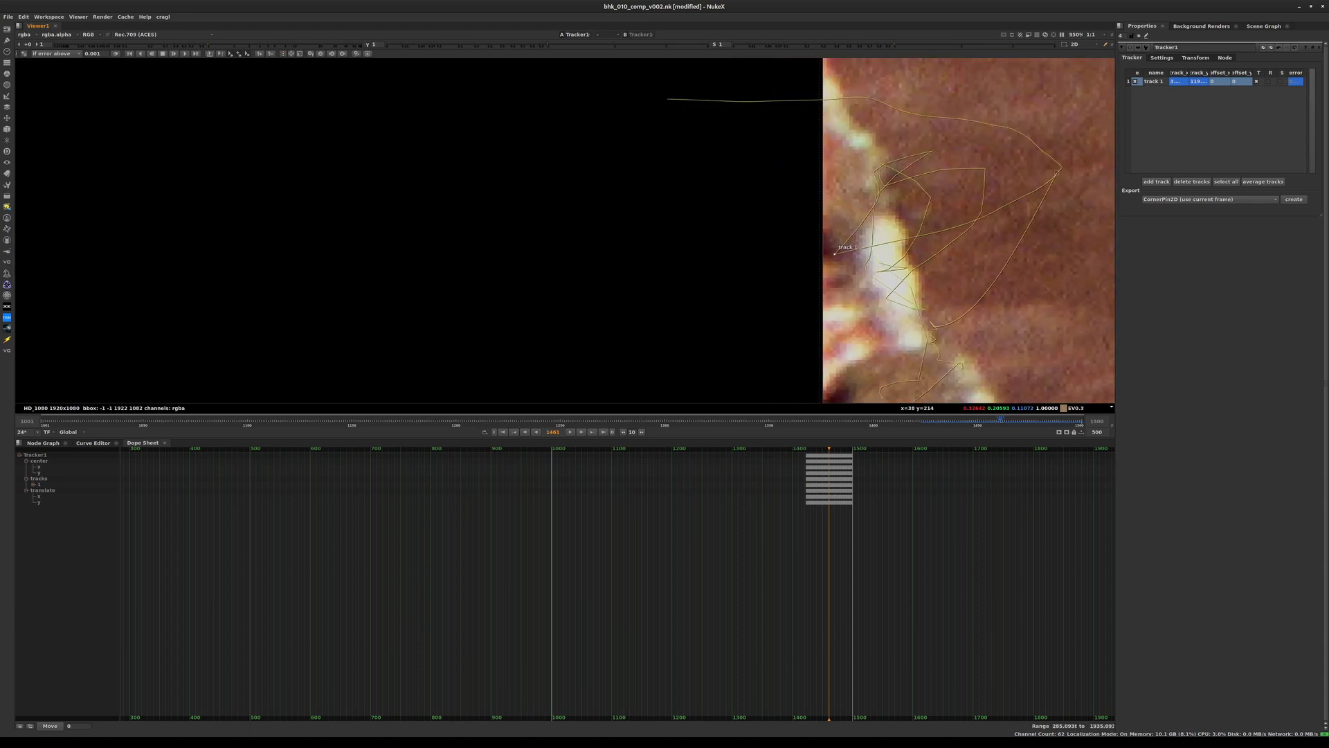
key("Right")
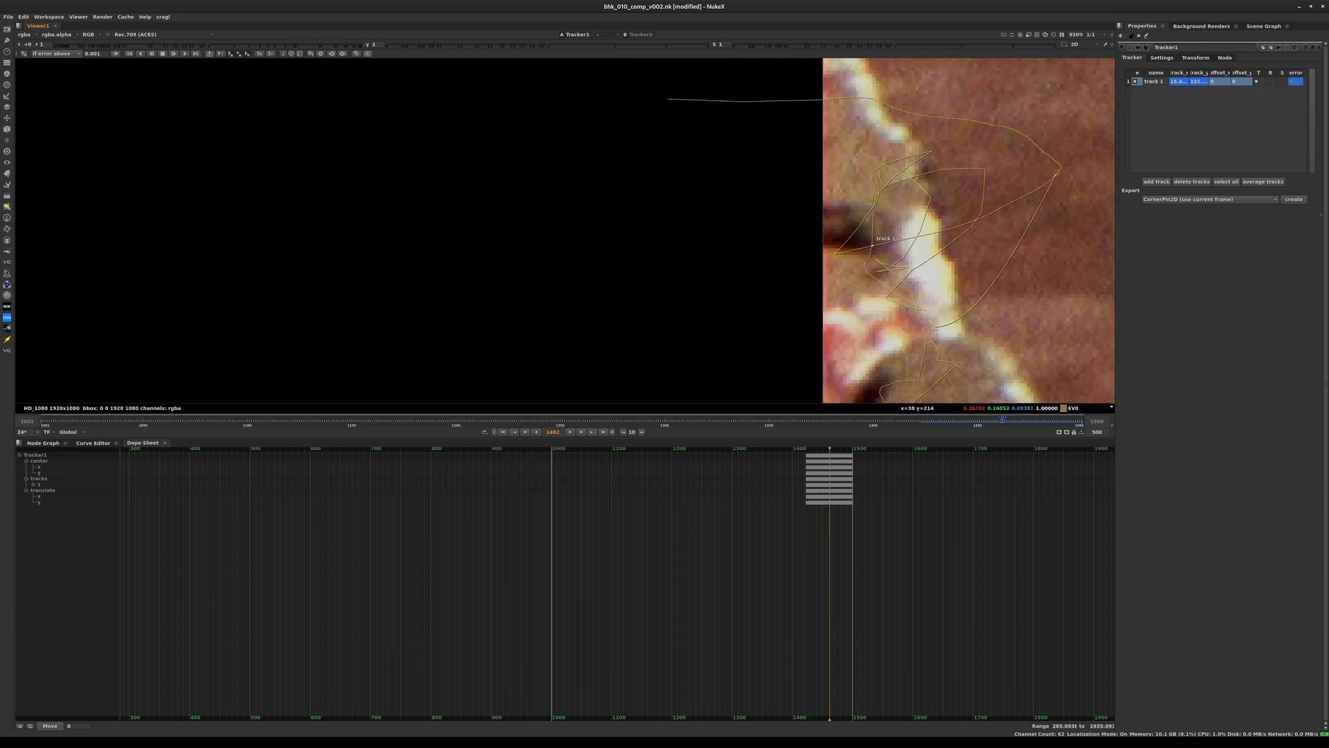
key("Left")
key("Left")
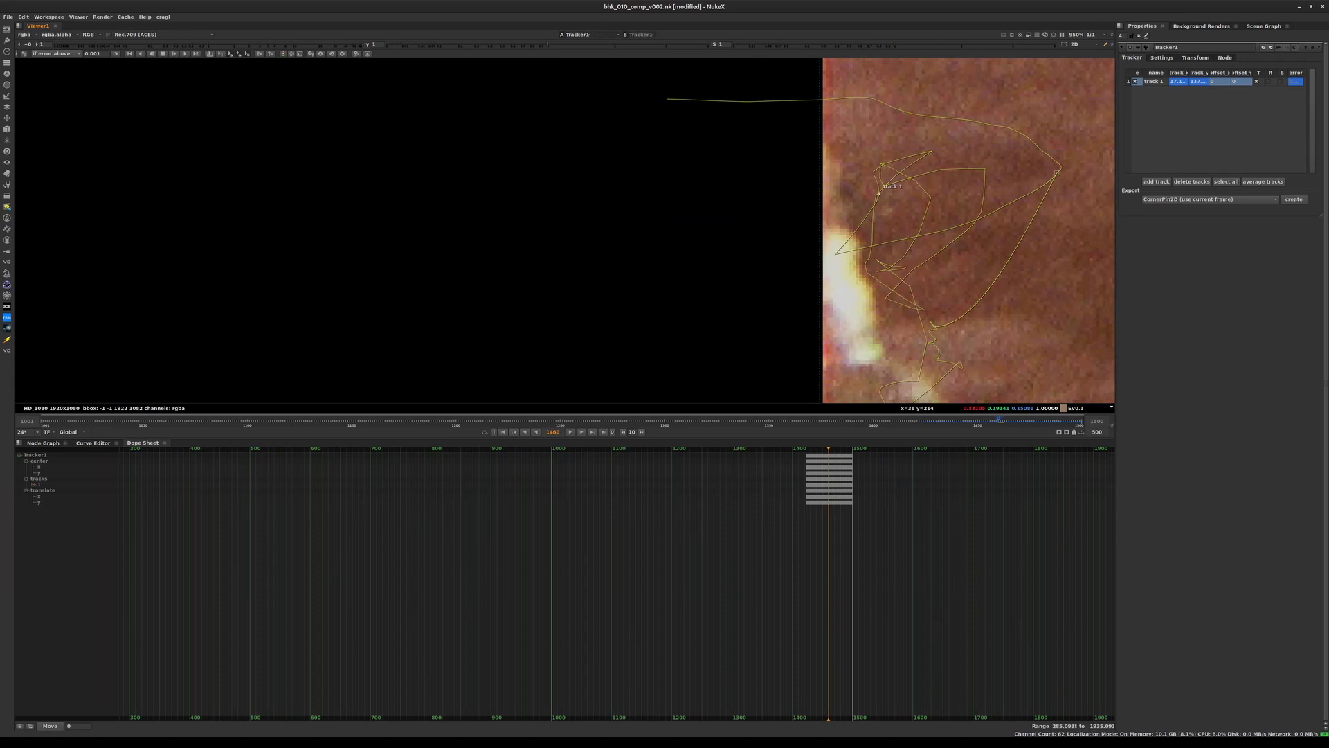
key("Right")
key("Left")
key("Right")
key("Left")
key("Right")
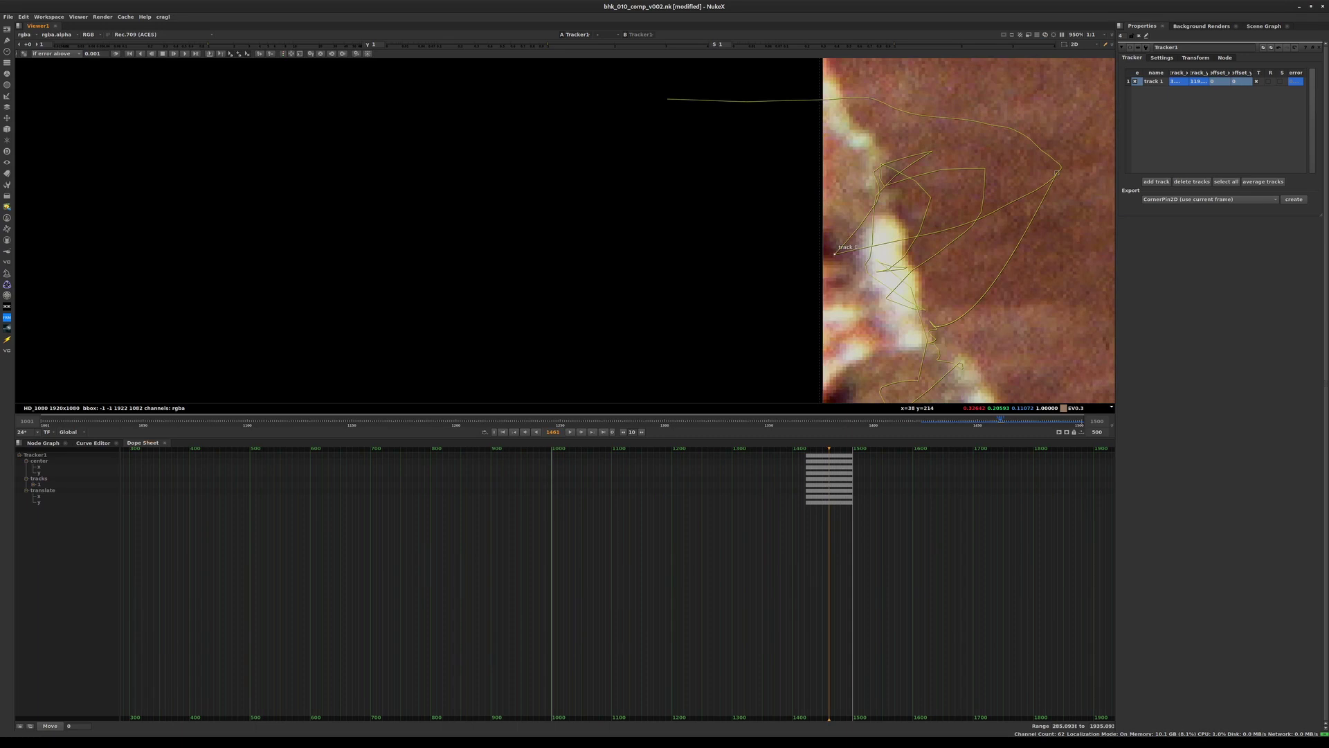
- Delete all of Tracker1's keys before frame 1461 in the Dope Sheet
scroll(763, 589, "up", 10)
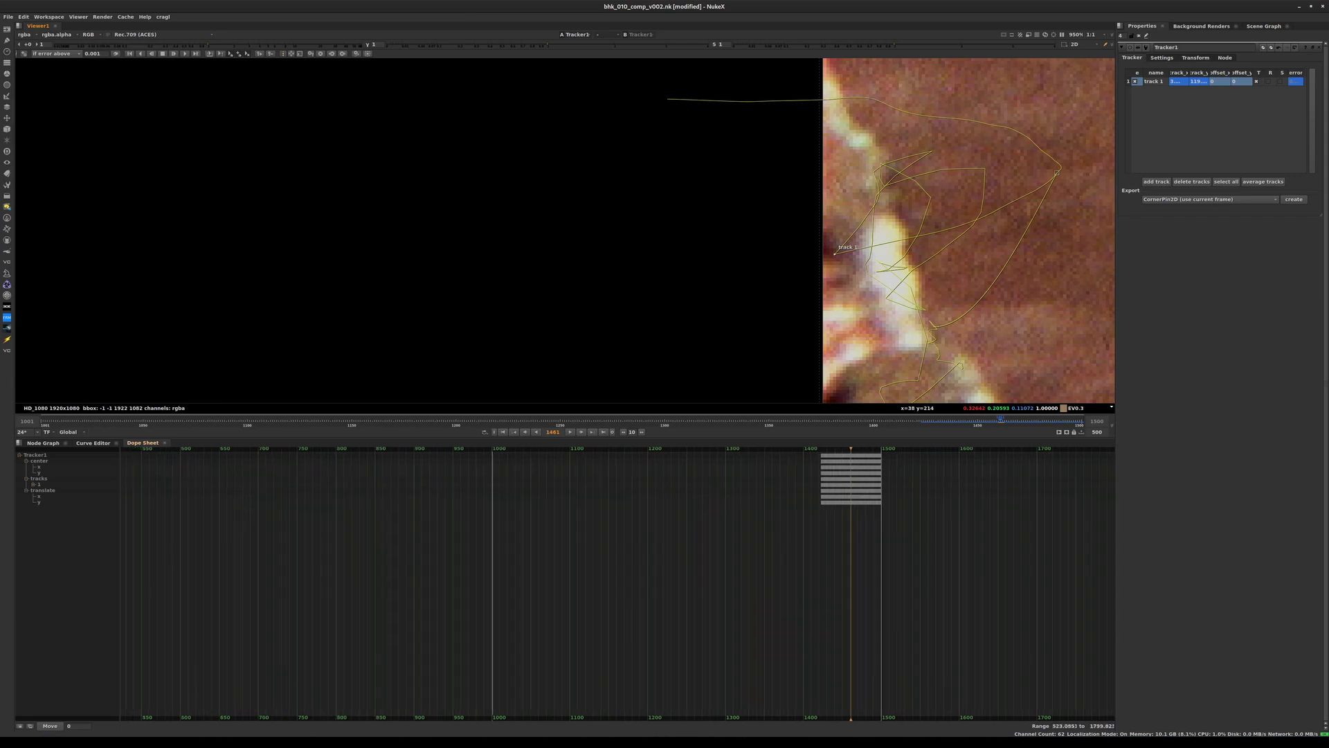
left_click_drag(780, 591, 869, 448)
scroll(872, 478, "up", 6)
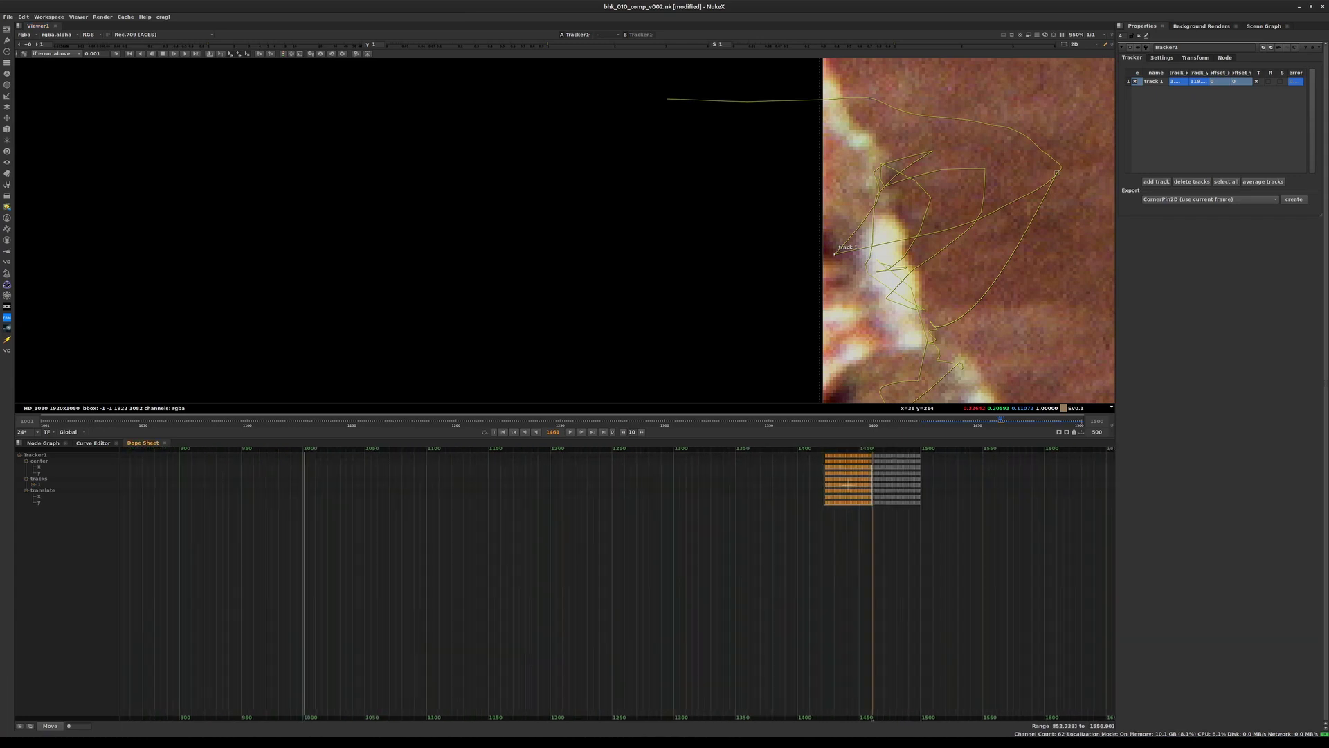
scroll(879, 478, "up", 5)
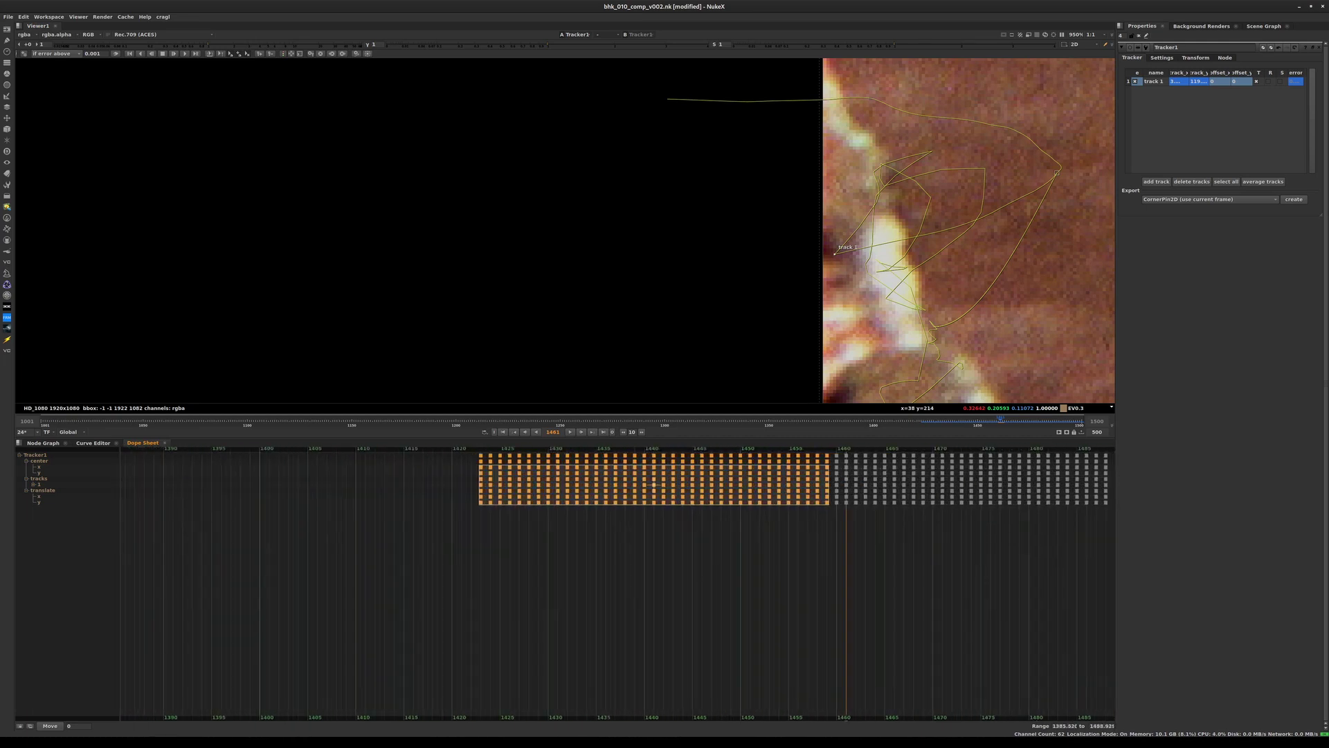
scroll(795, 512, "up", 2)
scroll(795, 512, "down", 3)
key("Delete")
left_click_drag(791, 552, 843, 552)
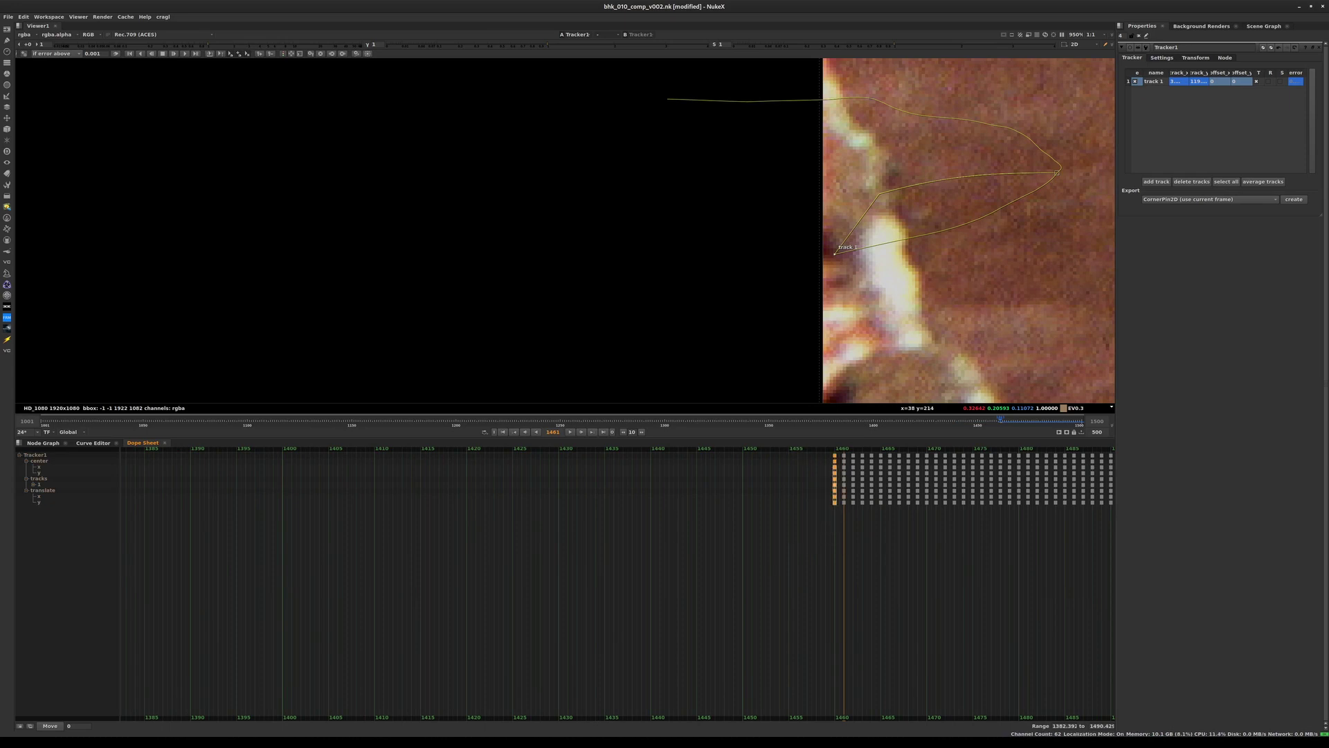
key("Delete")
- Reselect track 1 of Tracker1, offset it at frame 1462 to a lower part of the rooftop edge and resume tracking backward
left_click(43, 443)
left_click(663, 560)
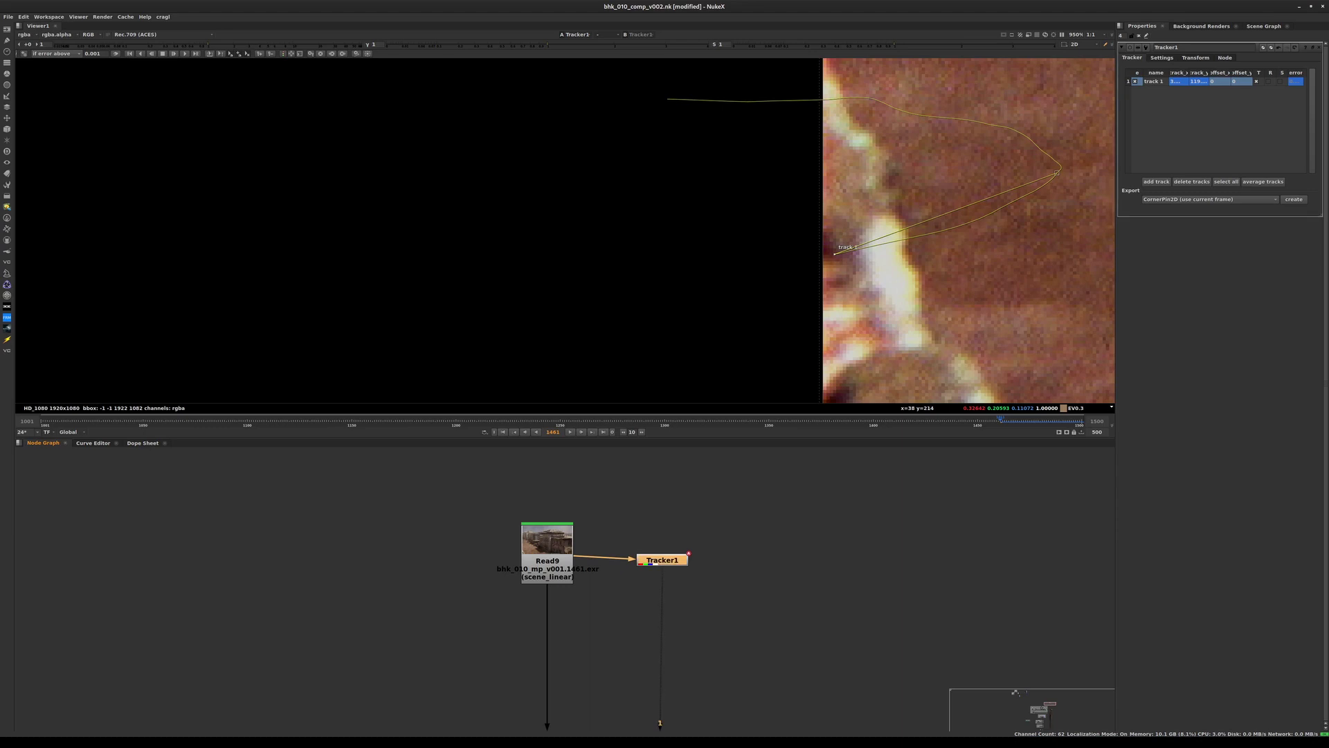
left_click(1154, 82)
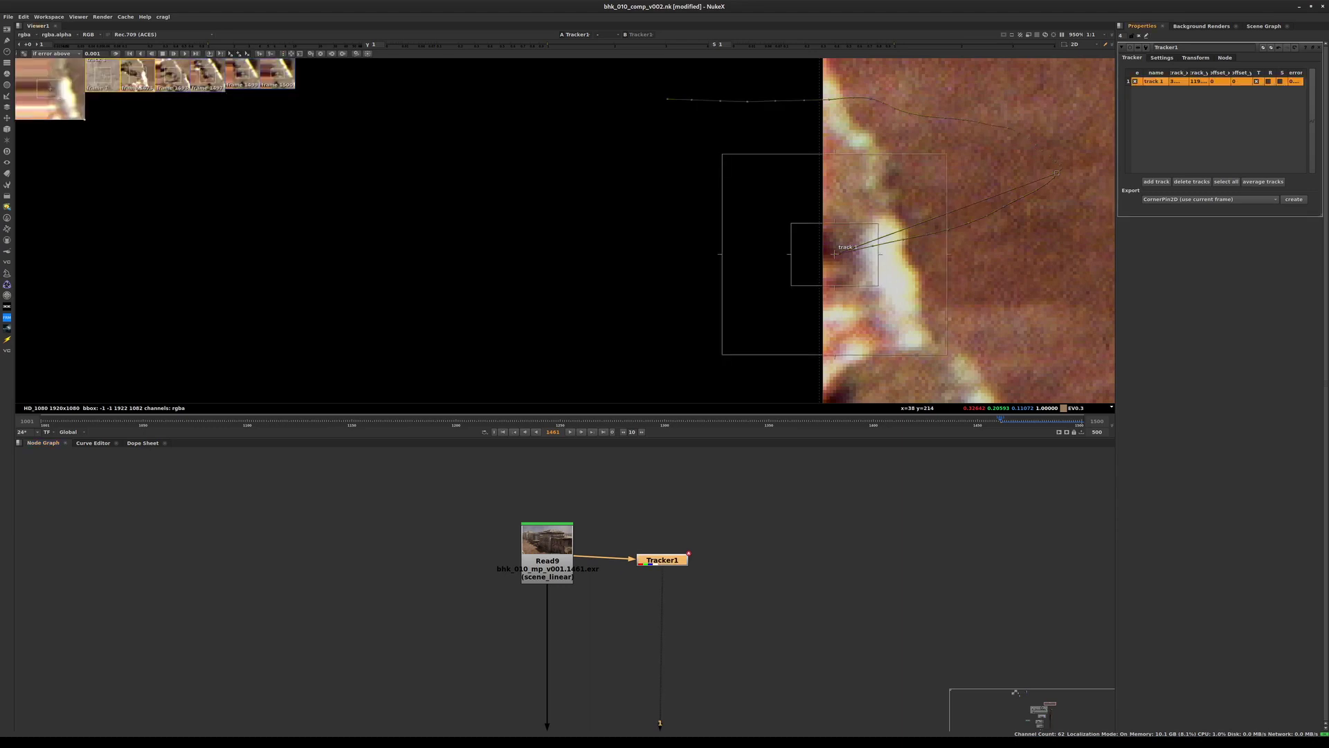
key("Right")
key("Right")
key("Left")
key("Left")
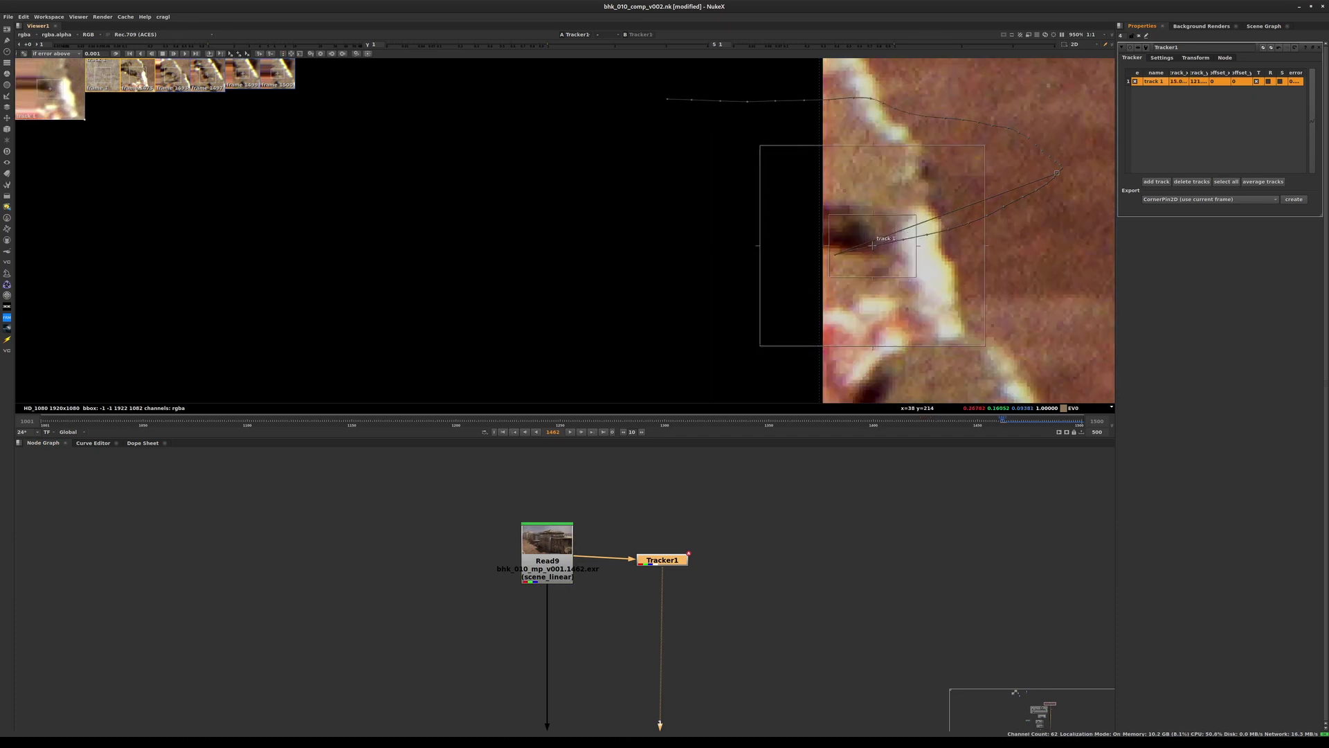
scroll(522, 237, "down", 5)
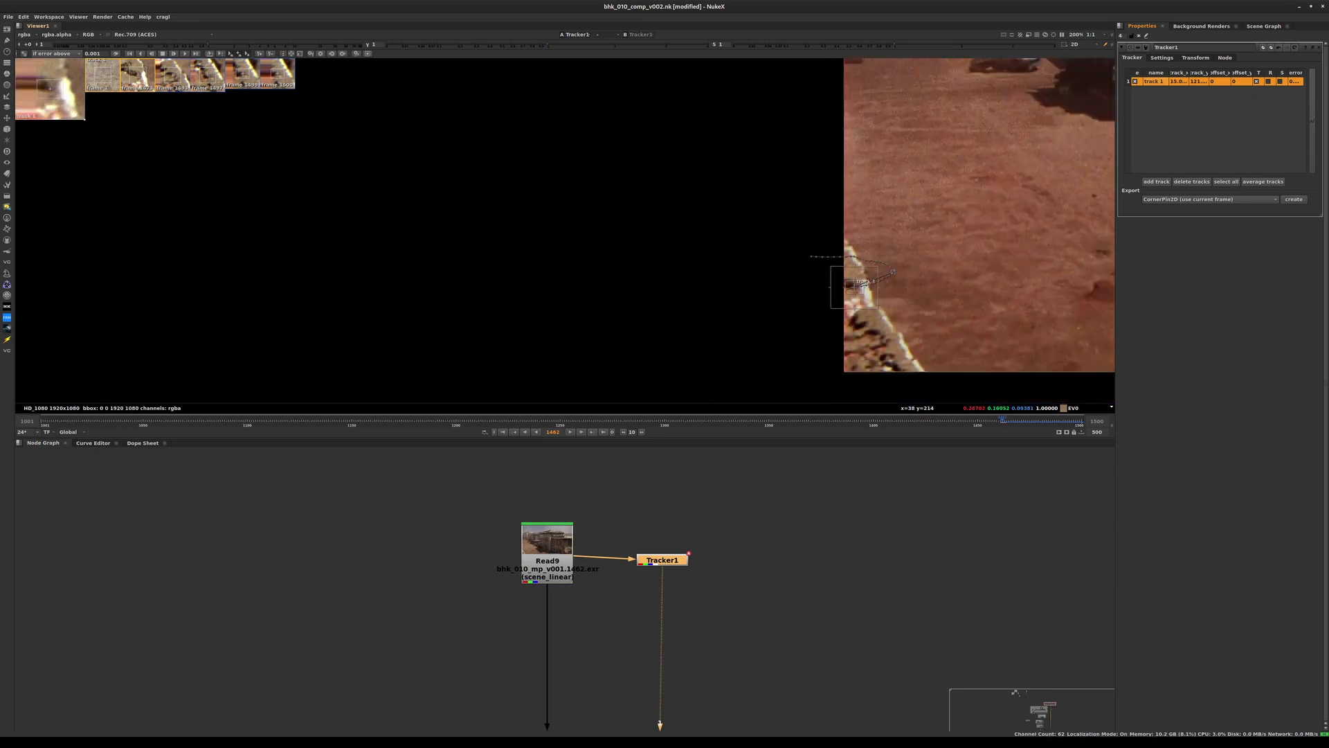
scroll(668, 242, "up", 3)
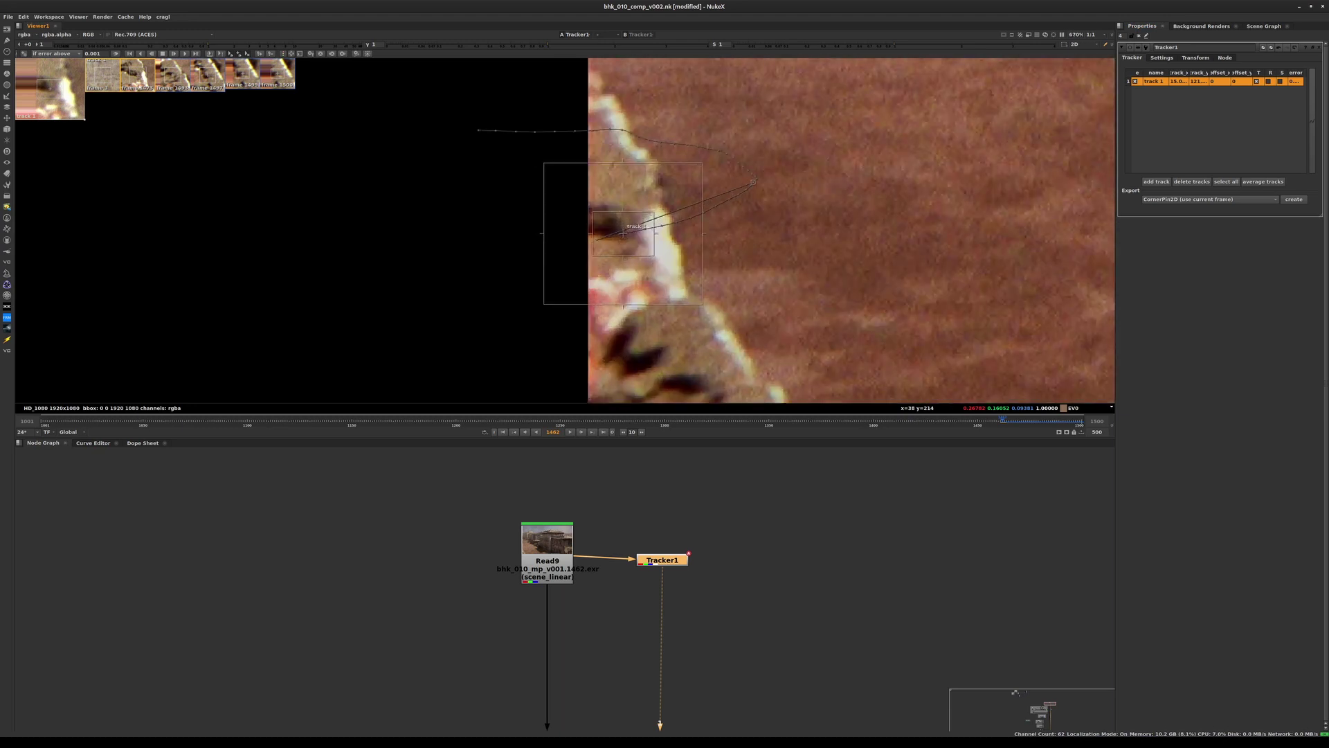
left_click_drag(623, 233, 660, 348, "ctrl")
left_click_drag(691, 300, 684, 293)
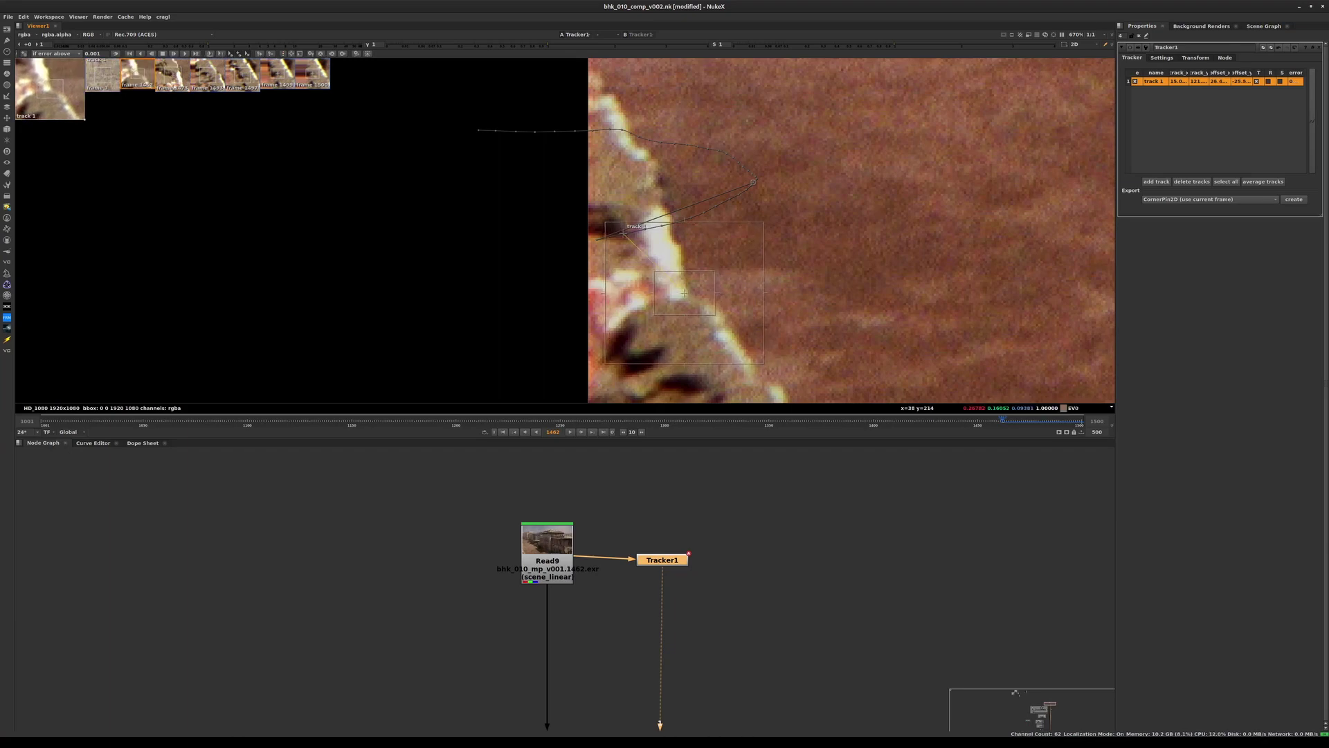
key("z")
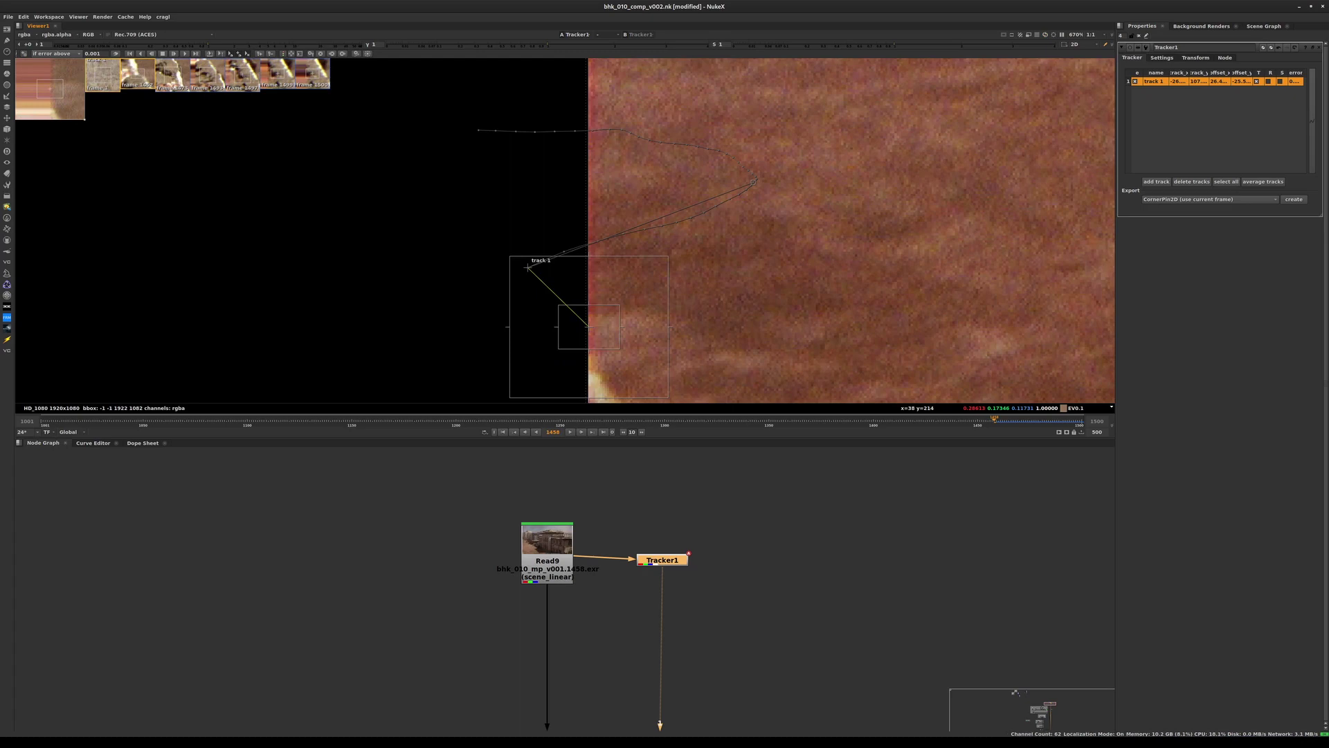
- Step through frames 1458 to 1461 to check how well the offset track follows the rooftop edge
key("Left")
key("Left")
key("Right")
key("Right")
key("Right")
key("Right")
key("Right")
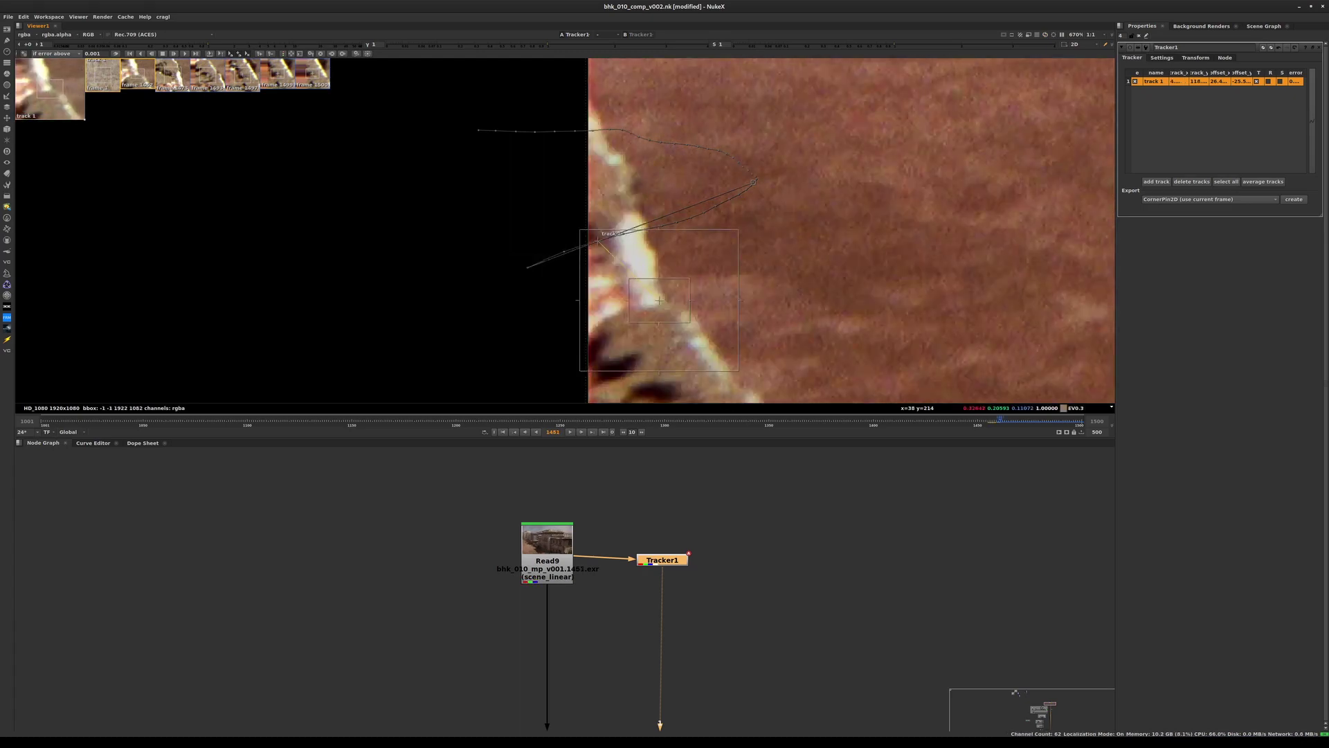
key("Left")
key("z")
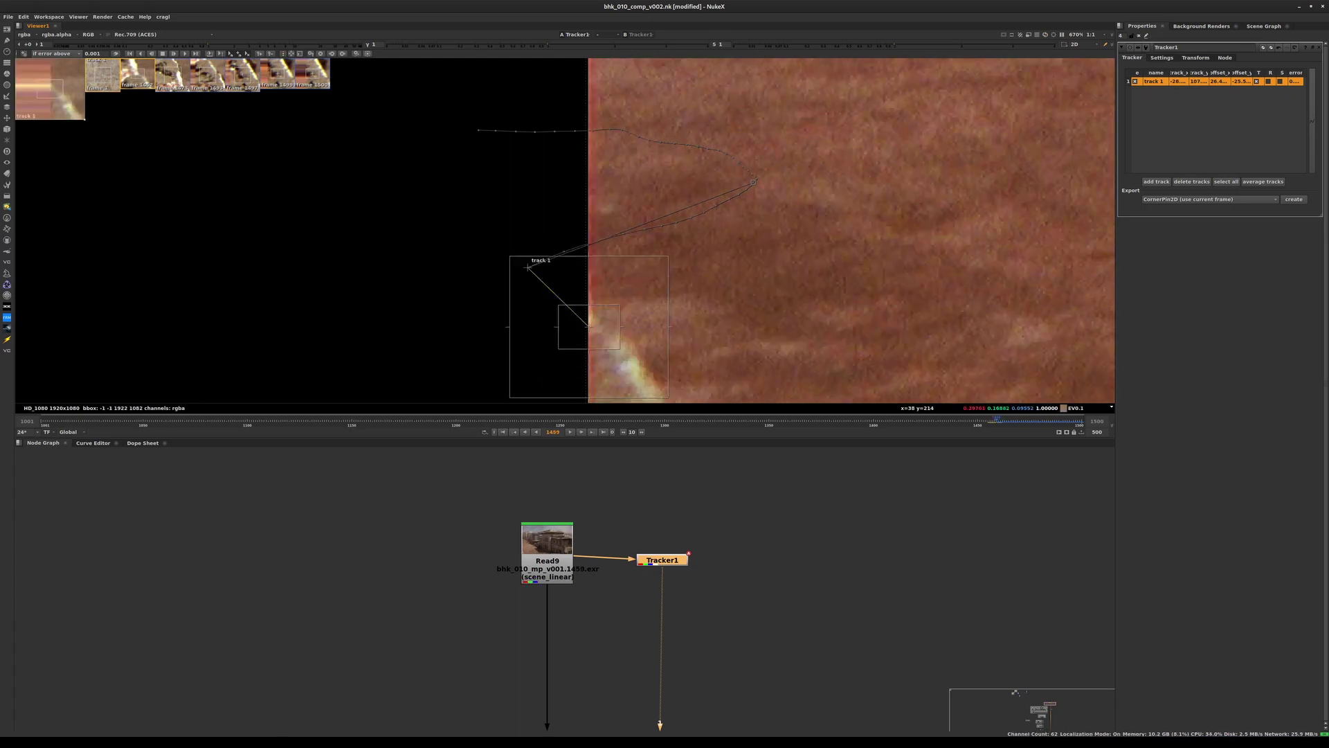
key("minus")
middle_click_drag(718, 180, 683, 95)
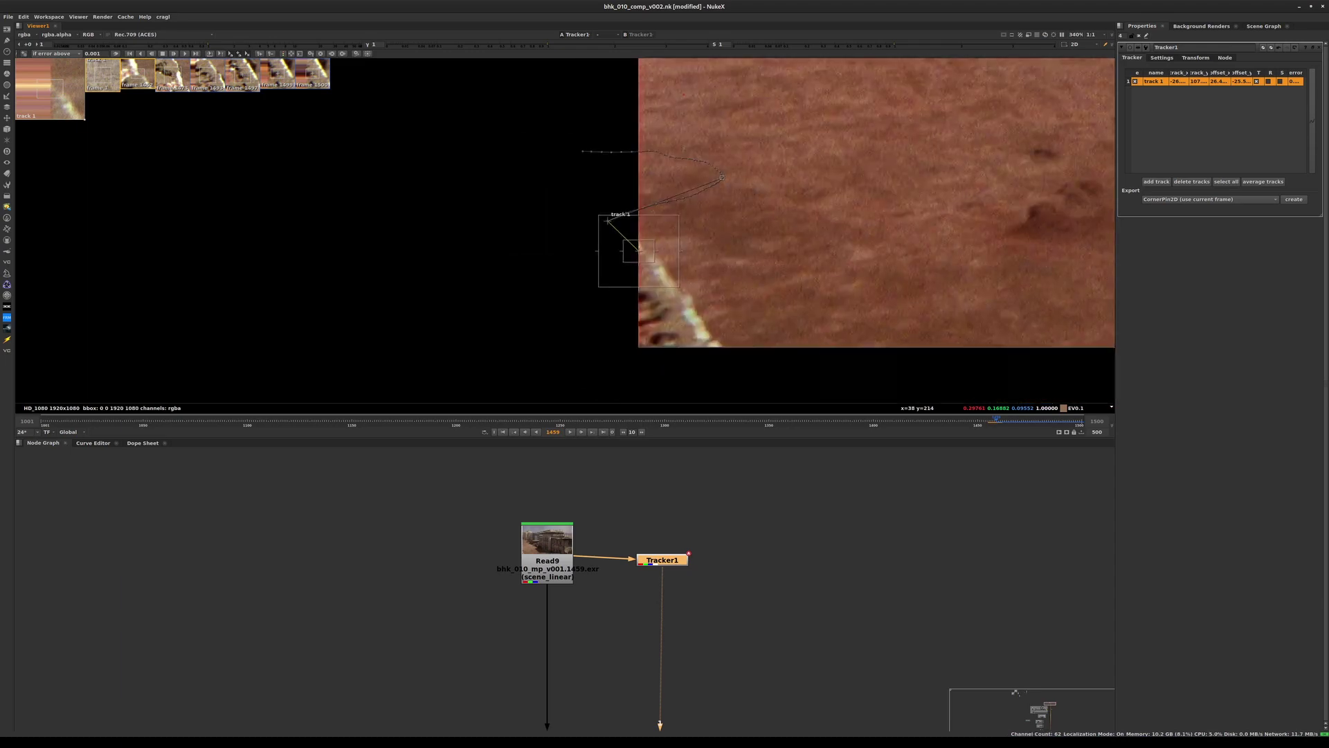
key("z")
key("Left")
key("Right")
key("Right")
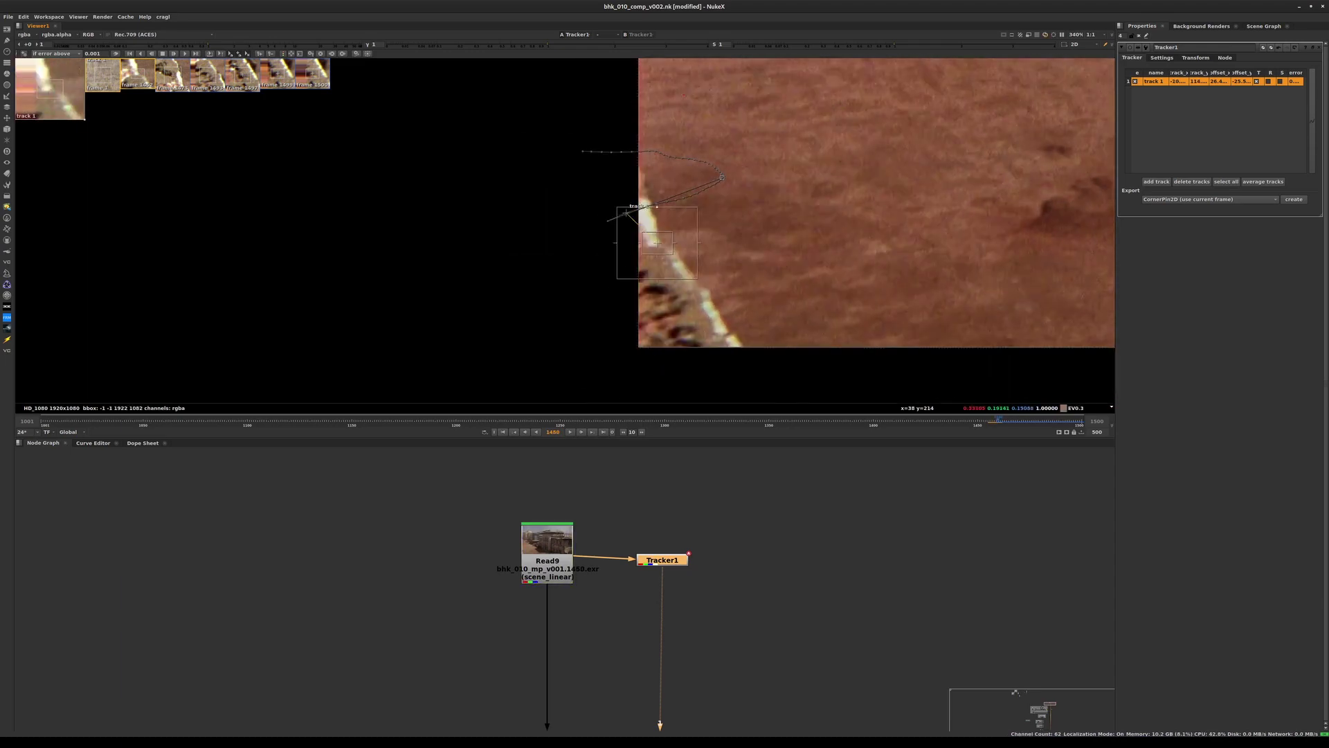
- Offset track 1 at frame 1460 farther down onto the rooftop inside the image and track backward again
key("Right")
key("Left")
left_click_drag(657, 243, 668, 292, "ctrl+shift")
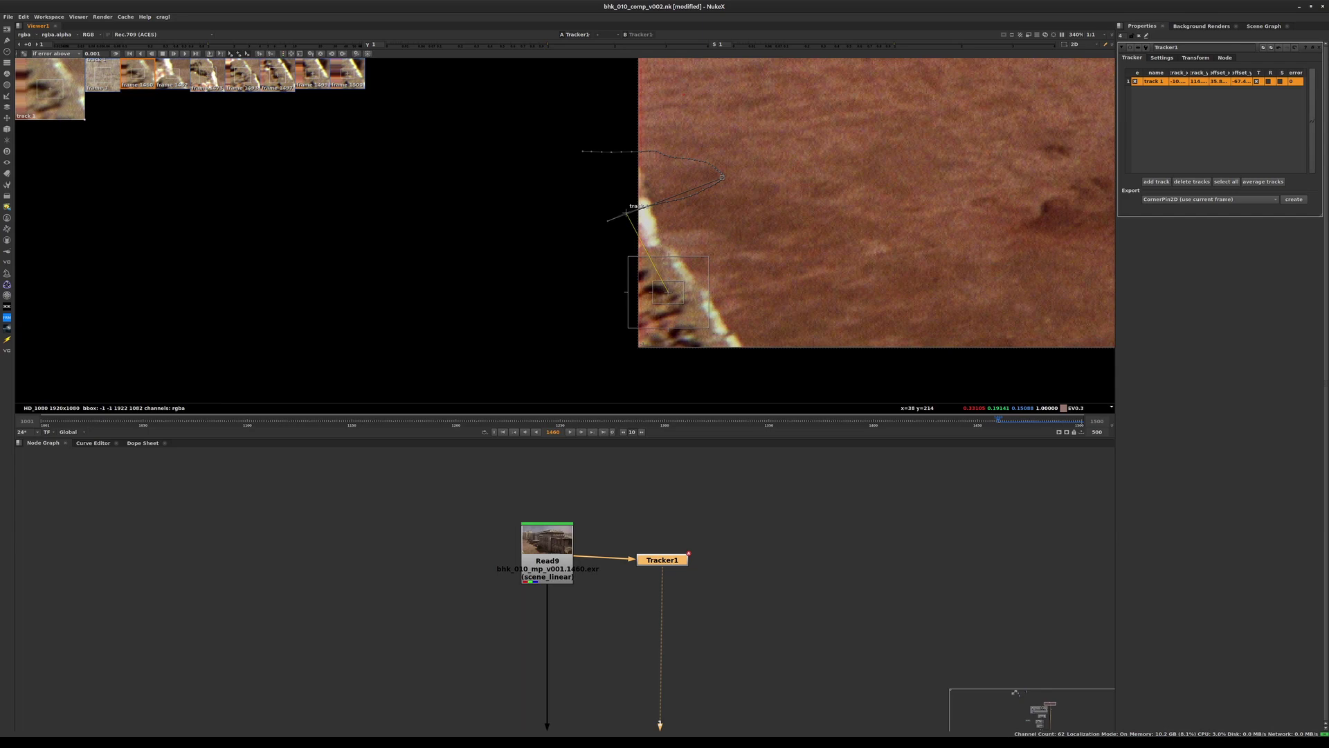
key("z")
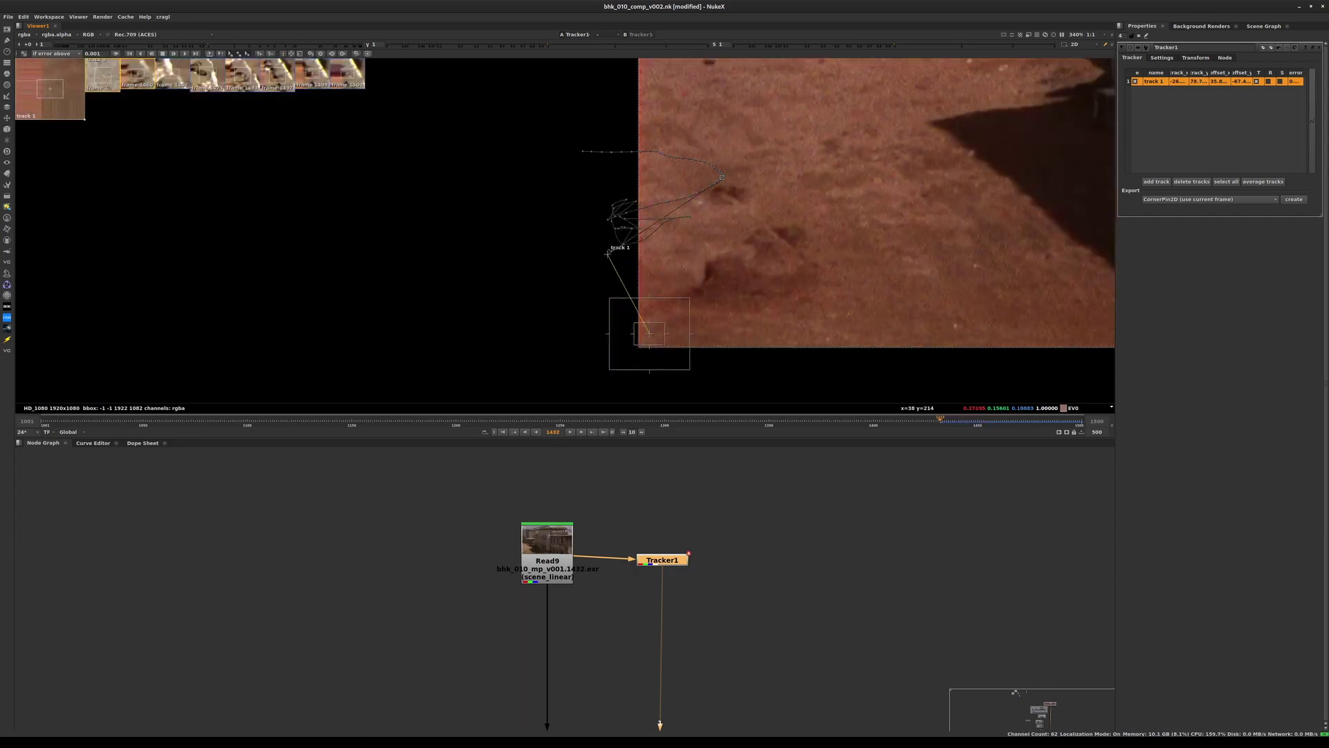
- Step forward through the newly tracked frames up to 1460 to check how track 1 follows the rooftop edge
key("Right")
key("Right")
key("Right")
key("Right")
key("Right")
key("Right")
key("Right")
key("Right")
key("Right")
key("Right")
key("Right")
key("Right")
key("Right")
key("Right")
key("Right")
key("Right")
key("Right")
key("Right")
key("Right")
key("Right")
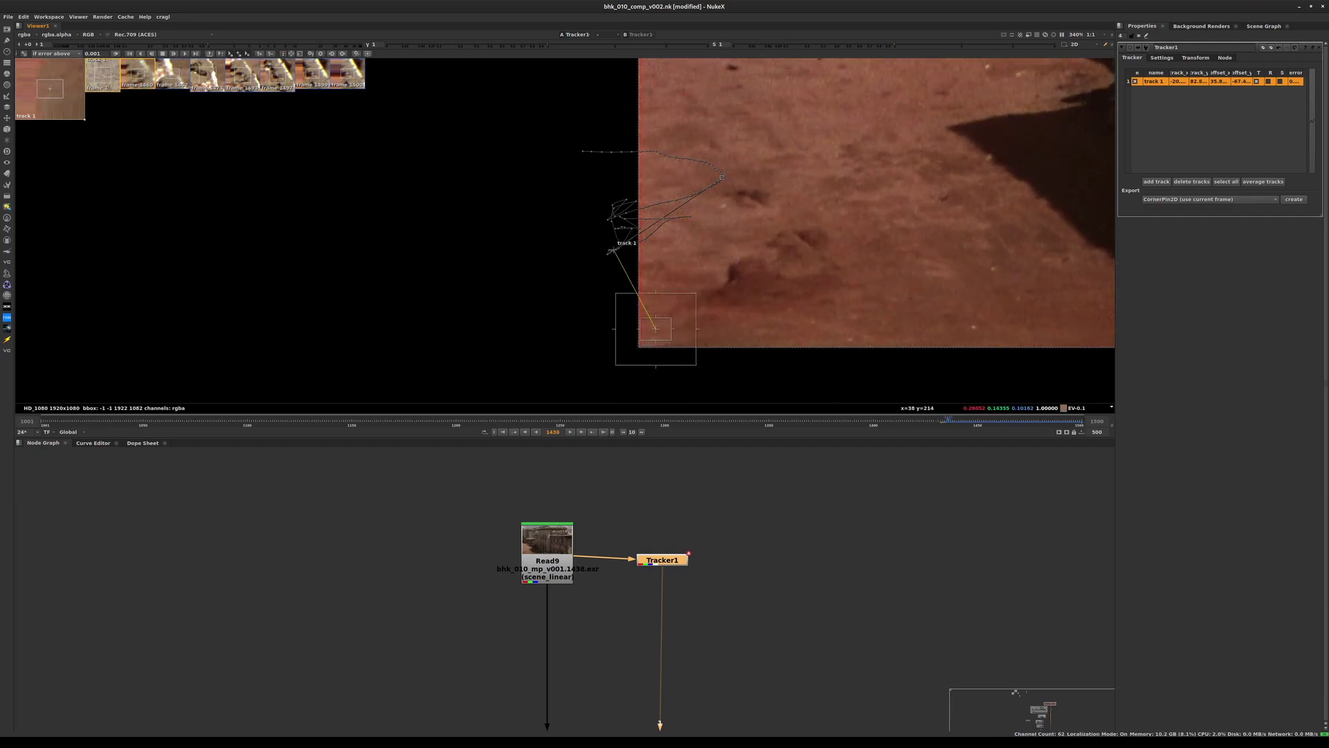
key("Right")
key("Right")
key("Right")
key("Right")
key("Right")
key("Right")
key("Right")
key("Right")
key("Right")
key("Left")
key("Left")
key("Left")
key("Left")
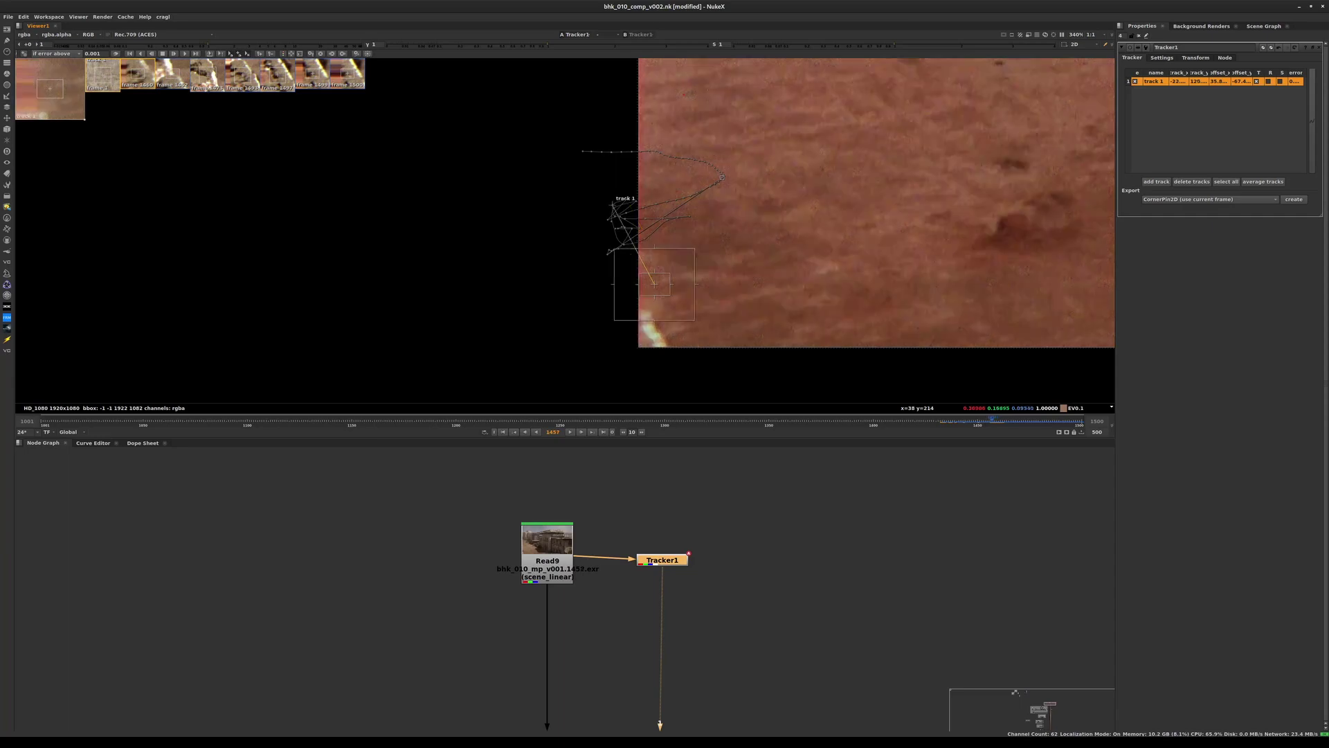
key("Left")
key("Right")
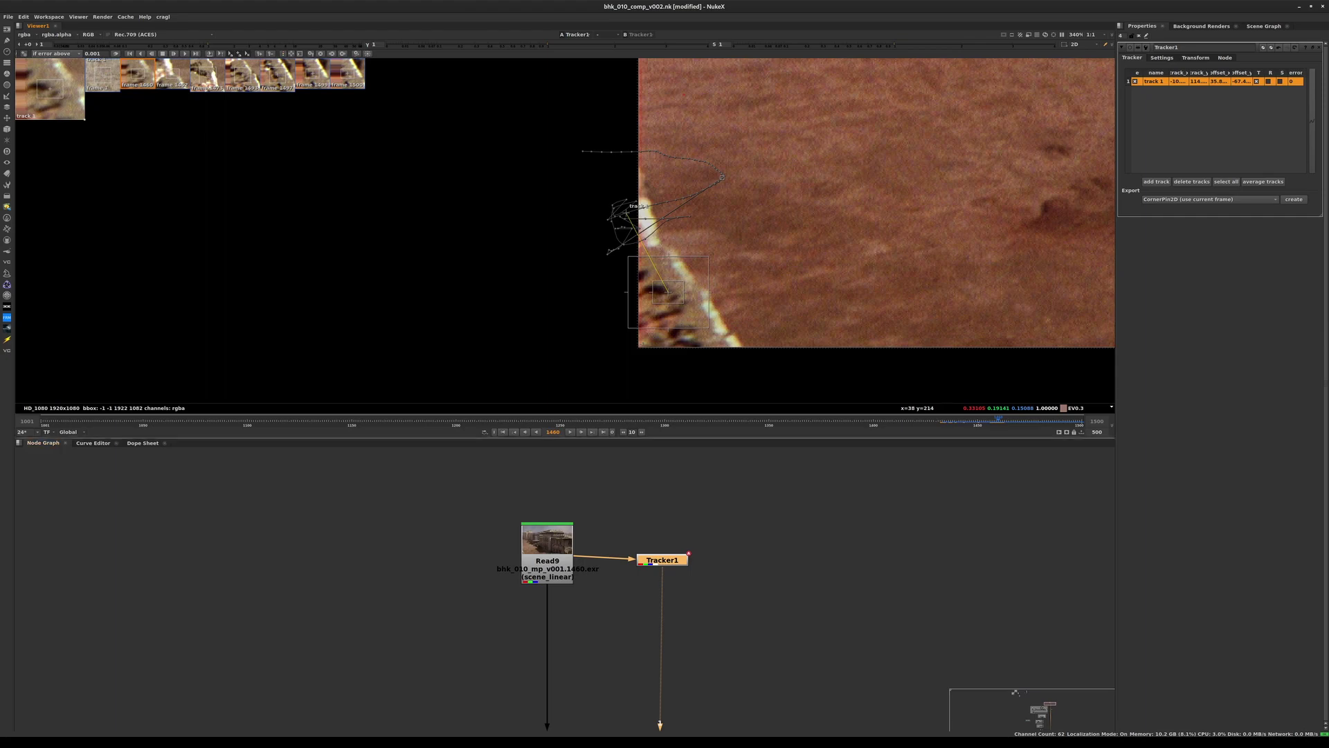
- Delete all of Tracker1's keys before frame 1460 in the Dope Sheet and return to the Node Graph
left_click(142, 443)
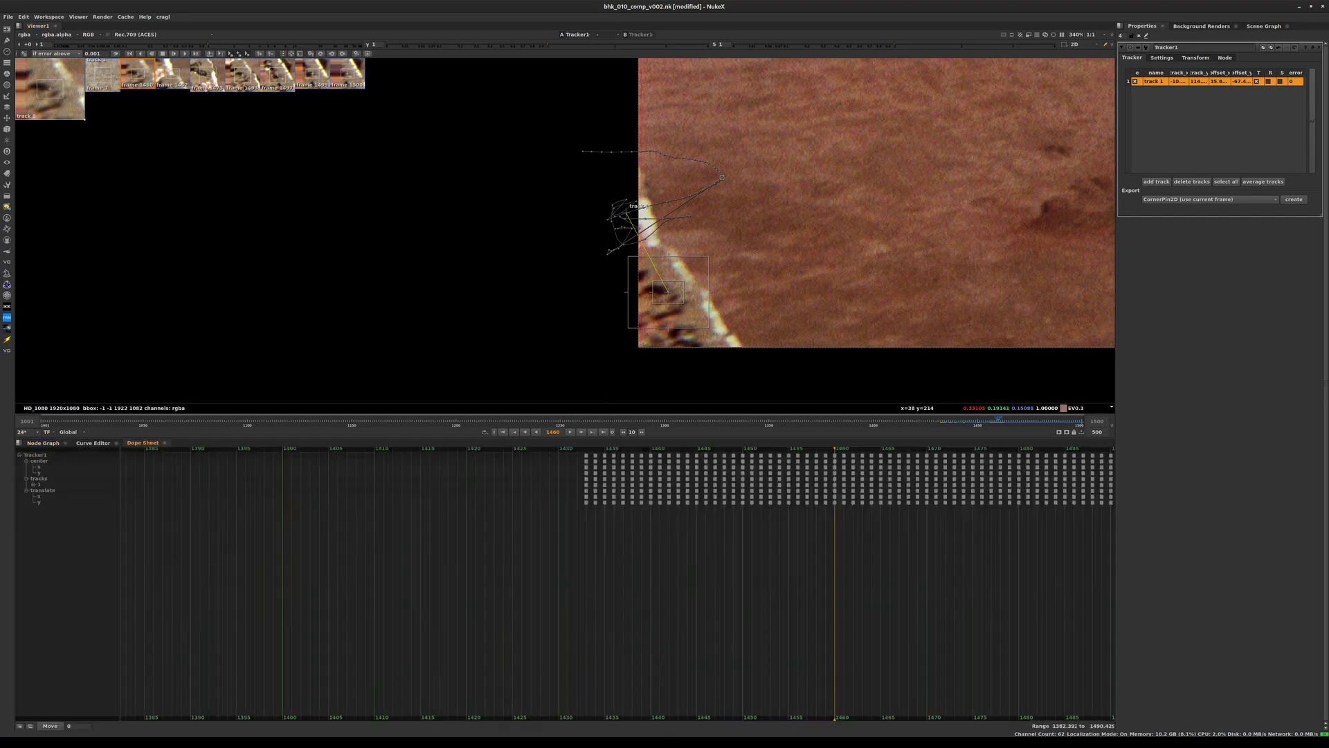
left_click_drag(766, 573, 541, 448)
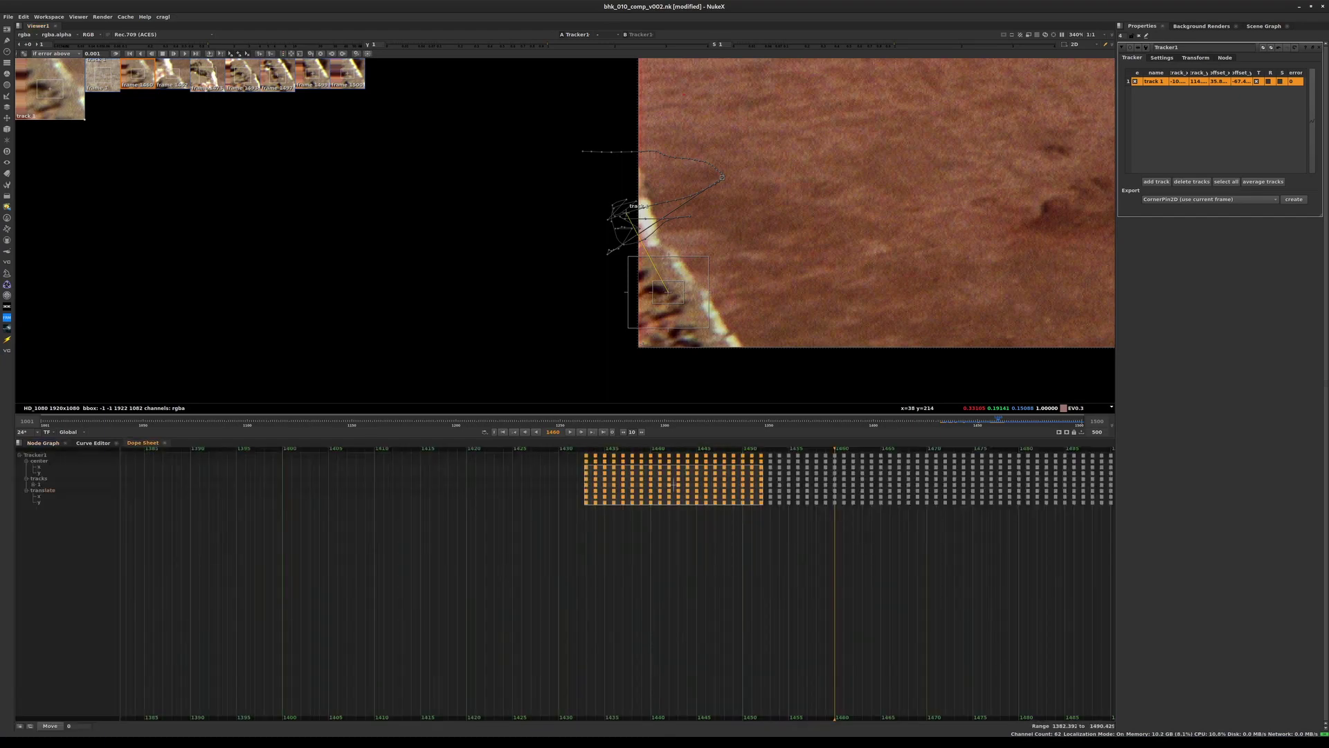
key("Delete")
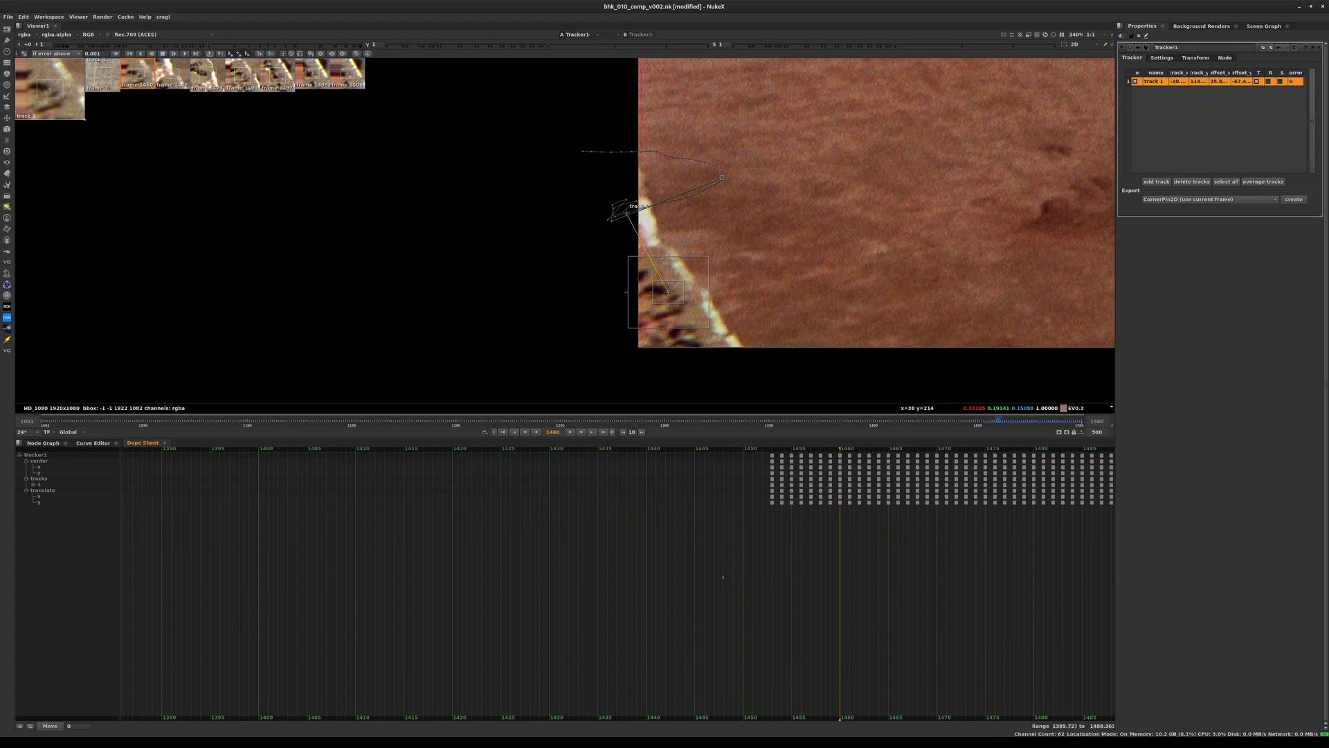
left_click_drag(722, 577, 833, 447)
key("Delete")
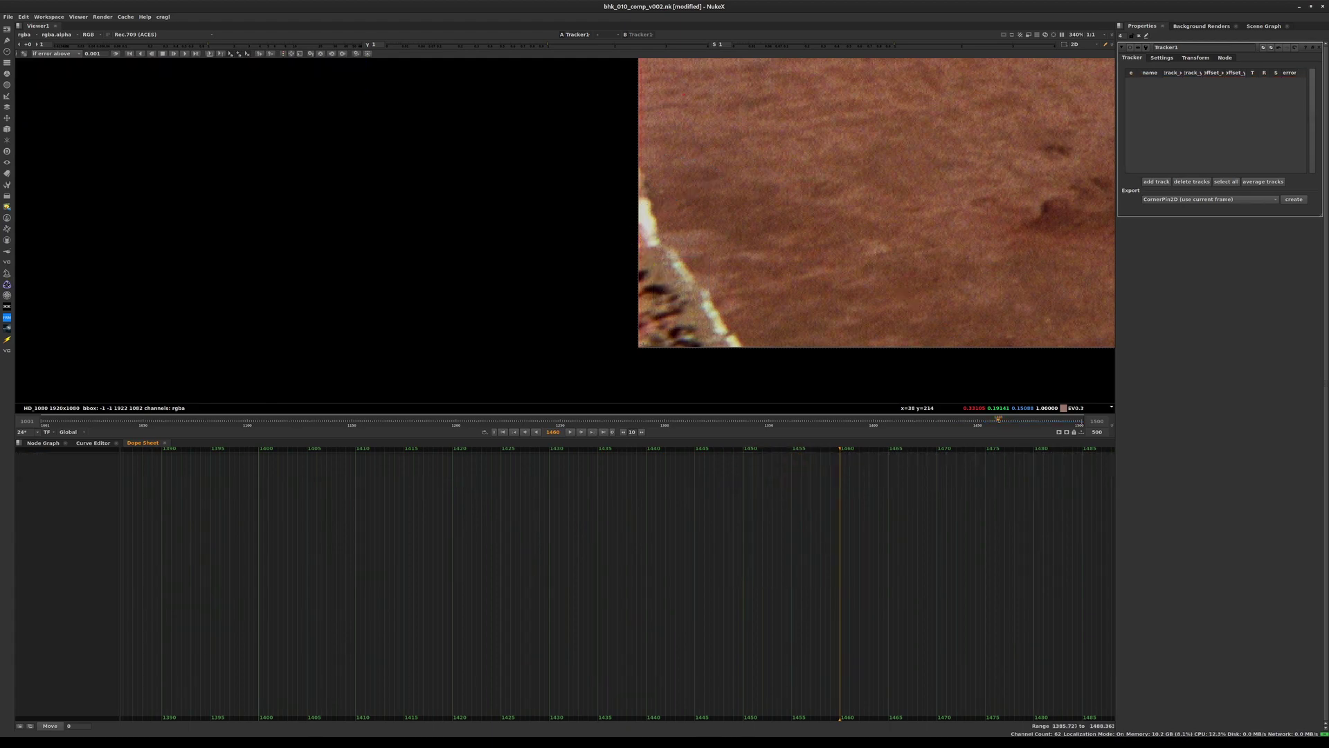
key("ctrl+z")
left_click_drag(641, 544, 828, 448)
key("Delete")
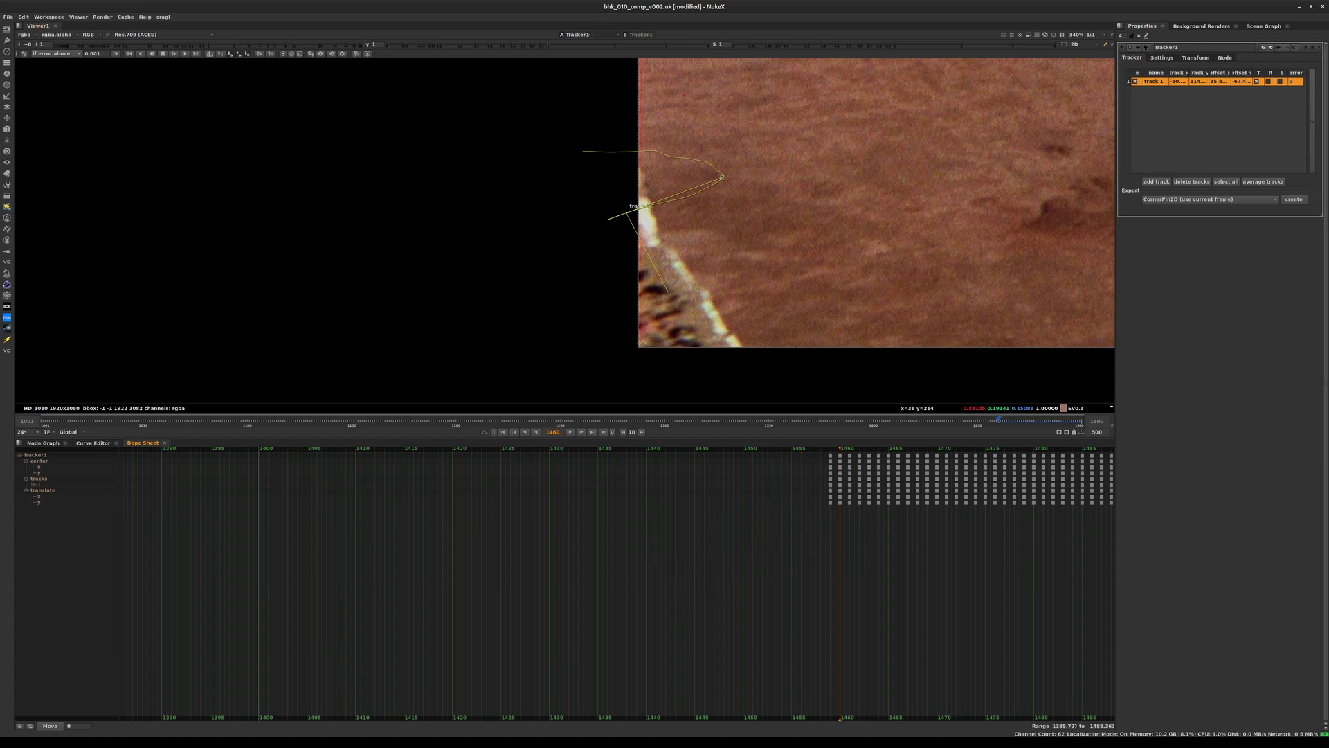
left_click_drag(810, 527, 834, 448)
key("Delete")
left_click(43, 443)
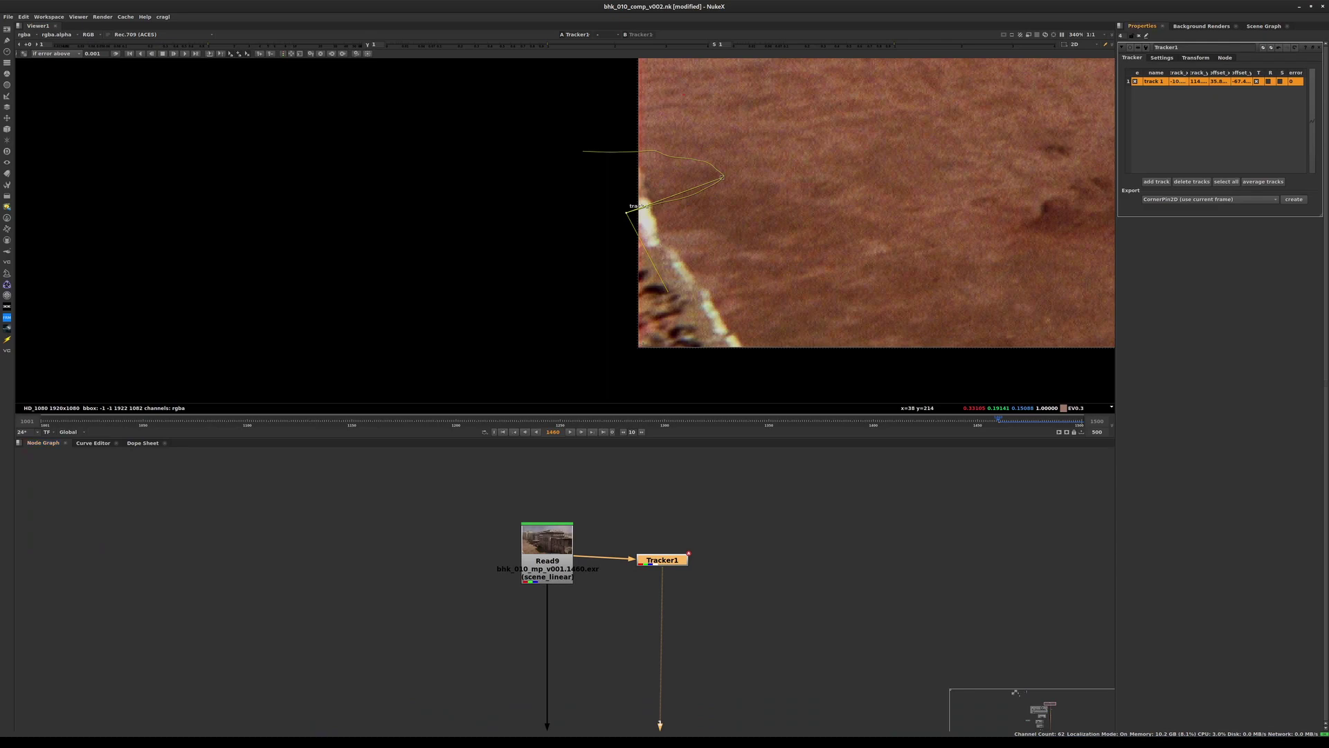
- Reselect track 1 of Tracker1 at frame 1460 and clear its tracking offset
left_click(1154, 82)
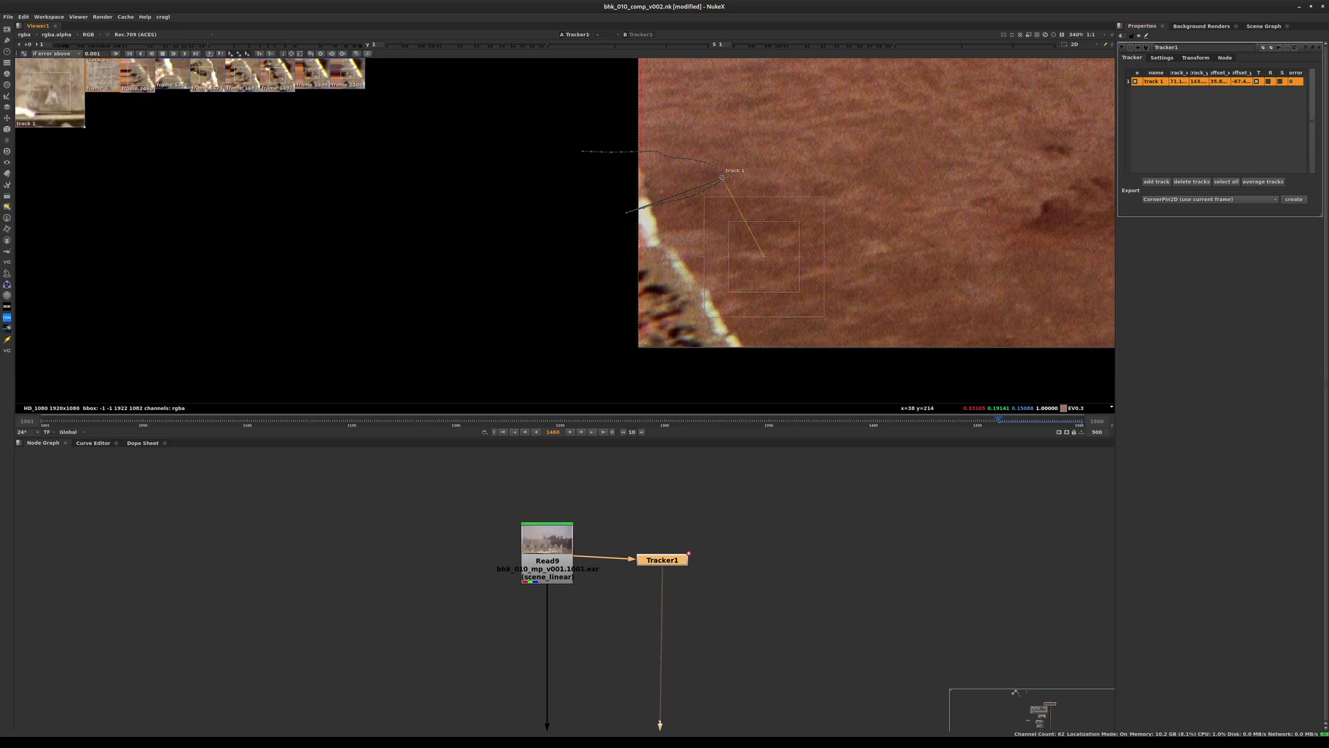
left_click(355, 53)
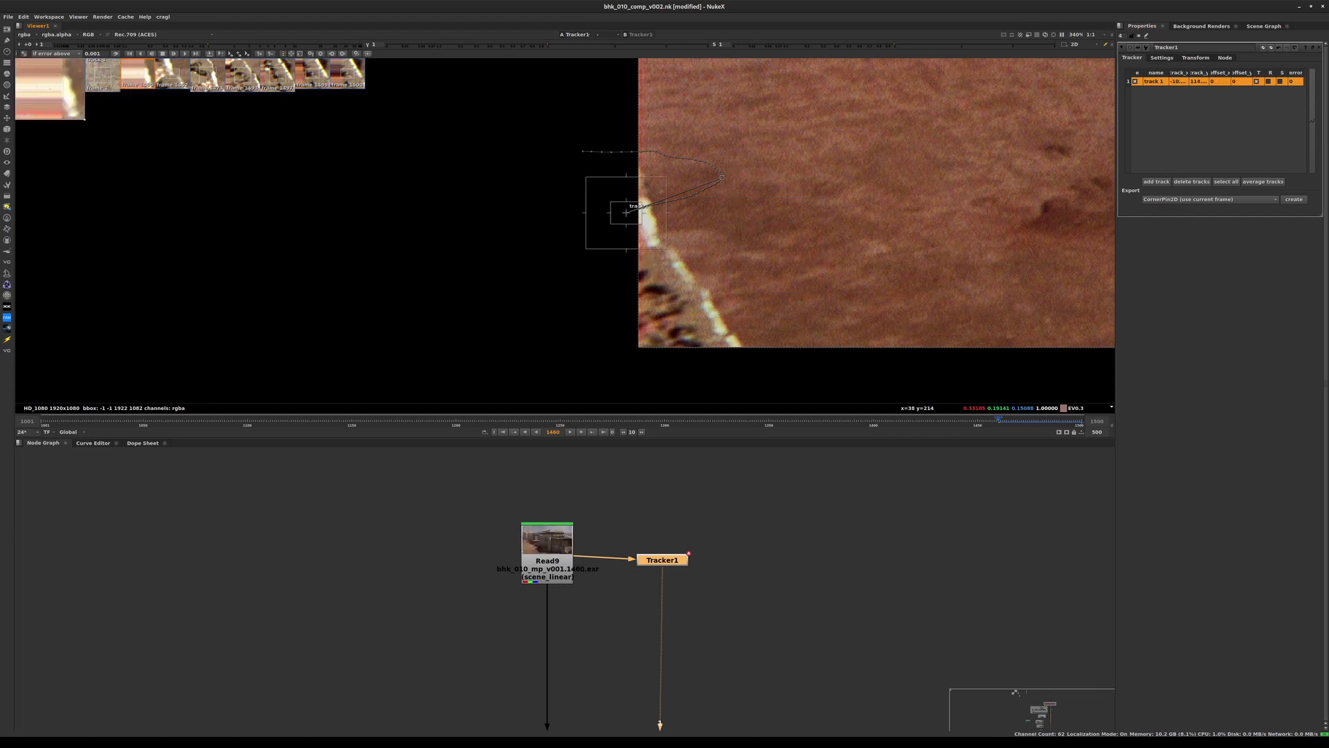
scroll(617, 272, "up", 3)
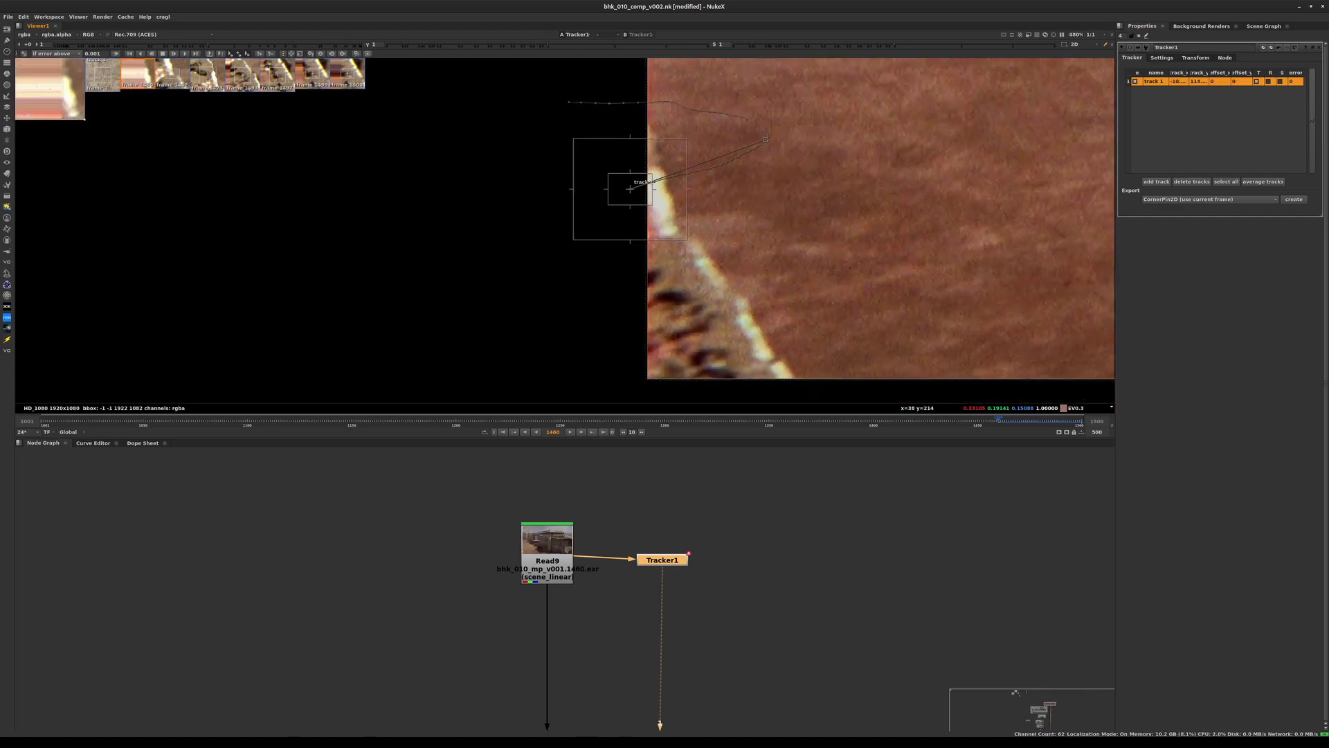
- Step back and forth through the frames around 1460 to check track 1's position where the rooftop enters the image
key("Left")
key("Left")
key("Left")
key("Right")
key("Right")
key("Right")
key("Left")
key("Right")
key("Right")
key("Left")
key("Left")
key("Right")
key("Right")
key("Left")
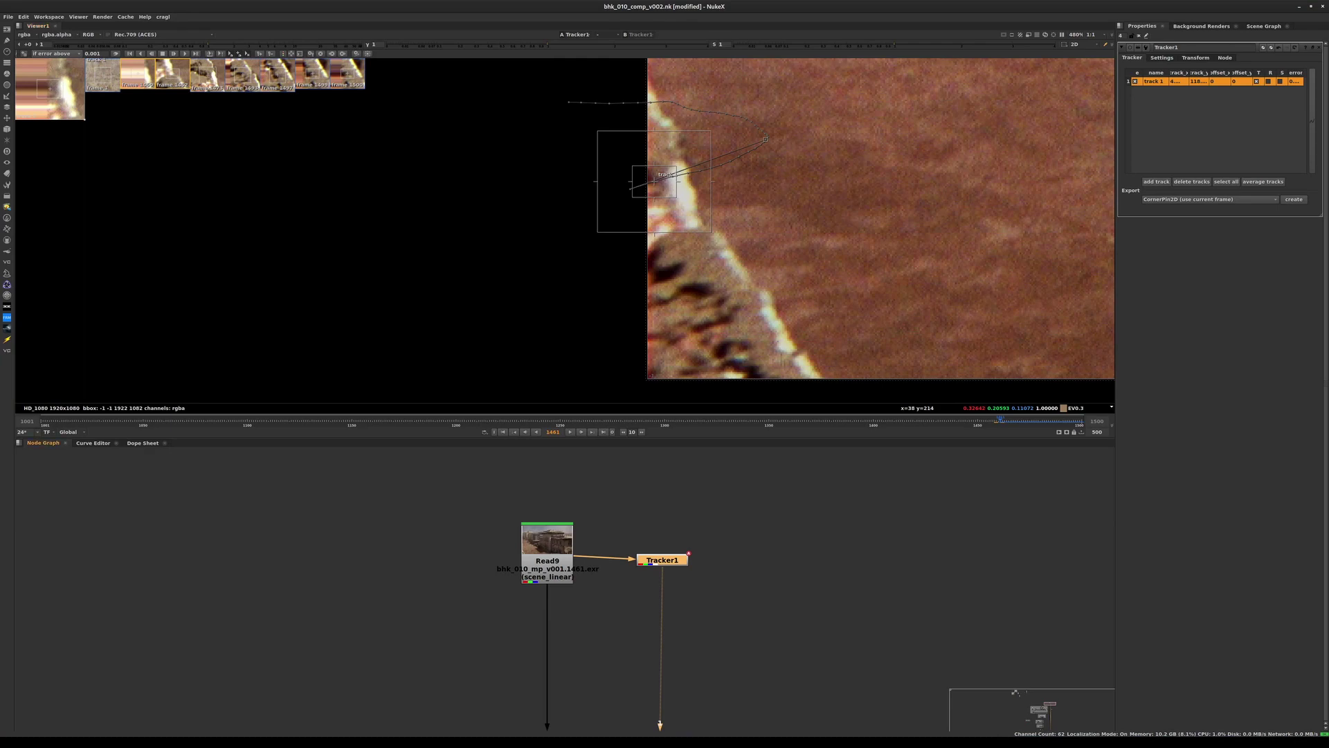
- Save the comp and open the properties of the wallRoto node beside the main plate pipe
key("ctrl+s")
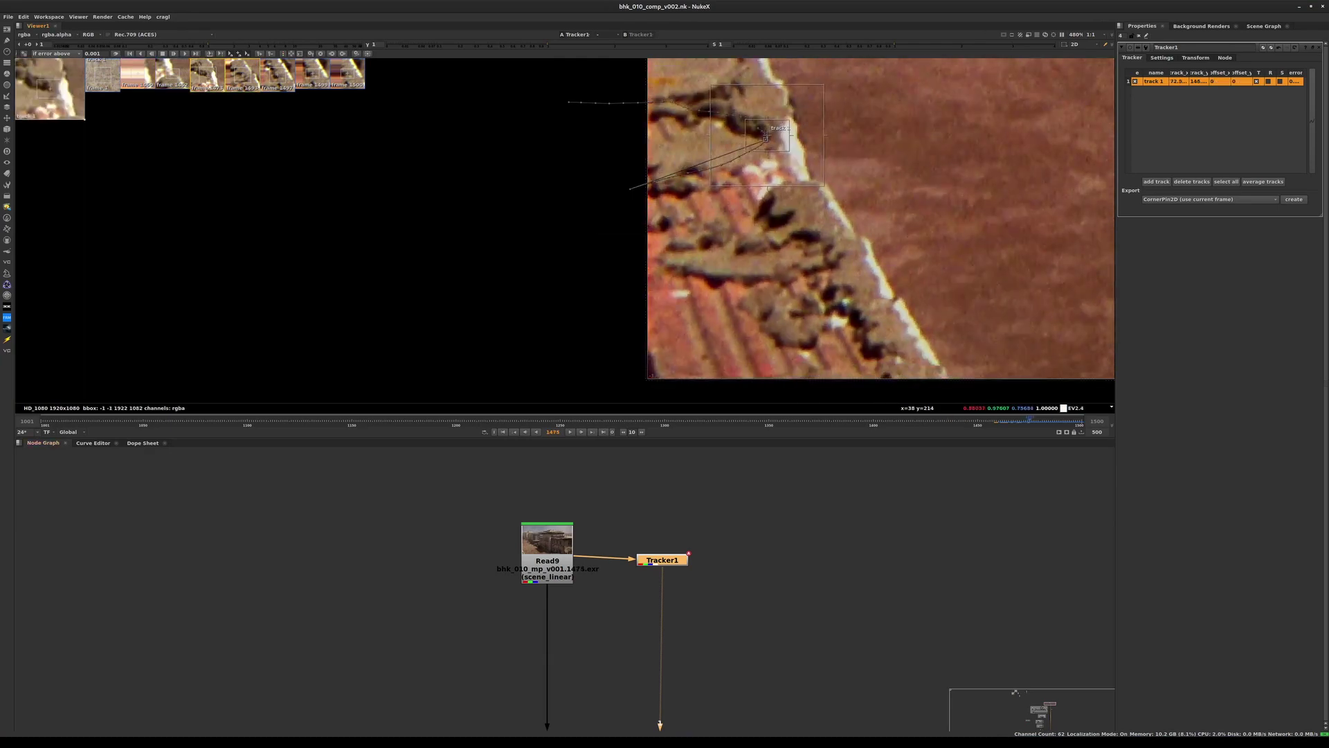
key("space")
middle_click_drag(753, 716, 747, 367)
scroll(751, 440, "down", 4)
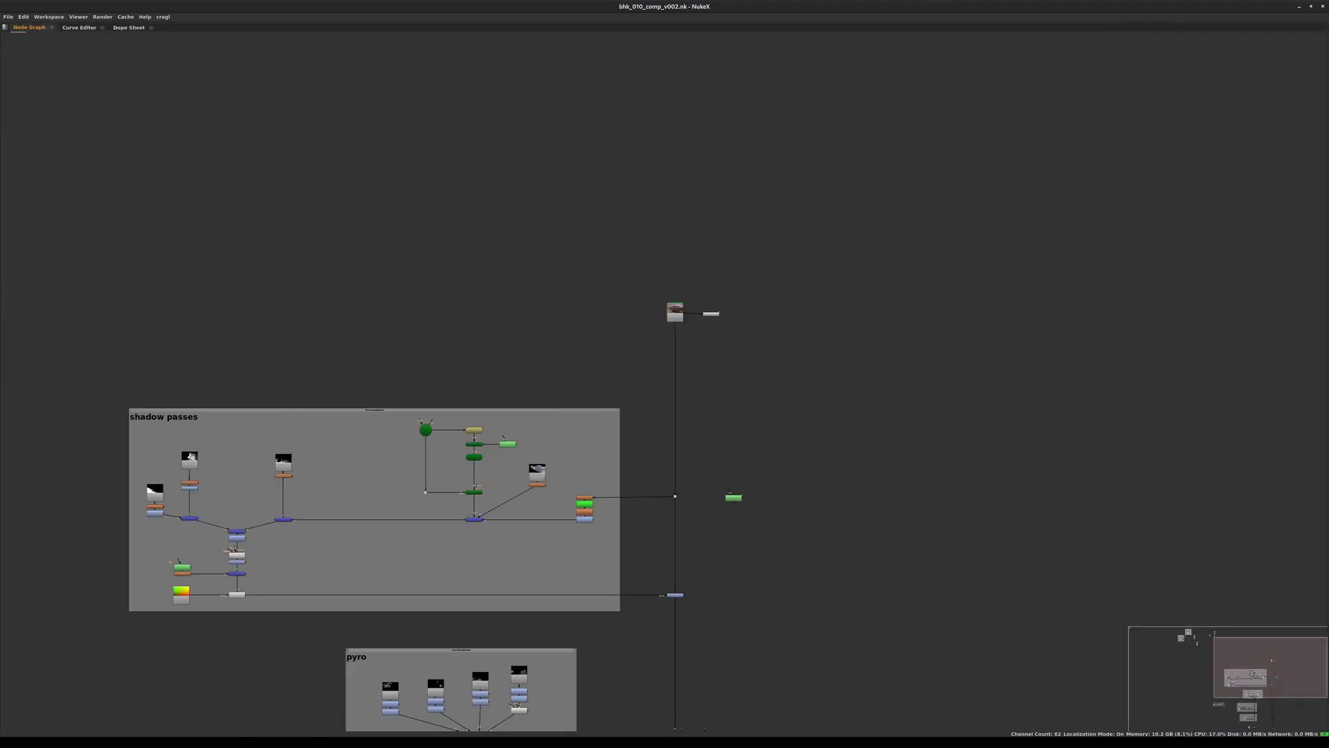
double_click(734, 497)
key("space")
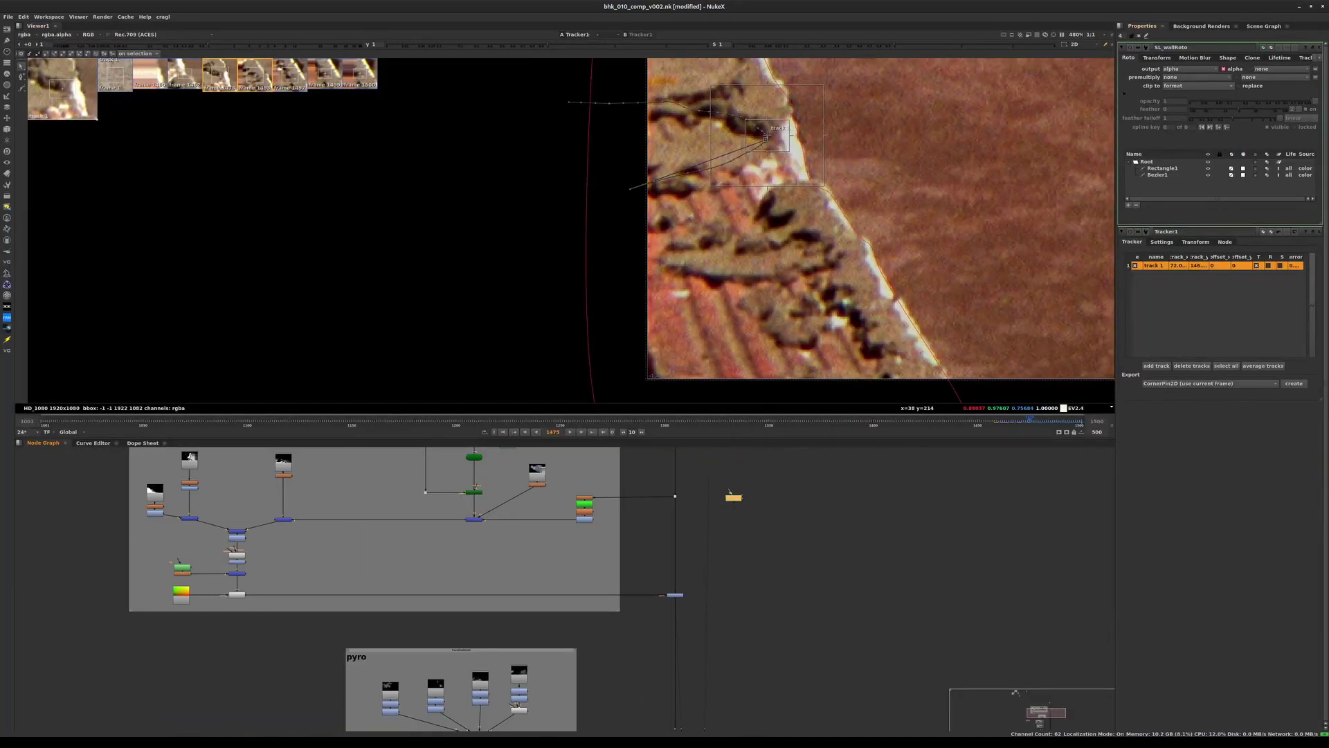
left_click(1319, 48)
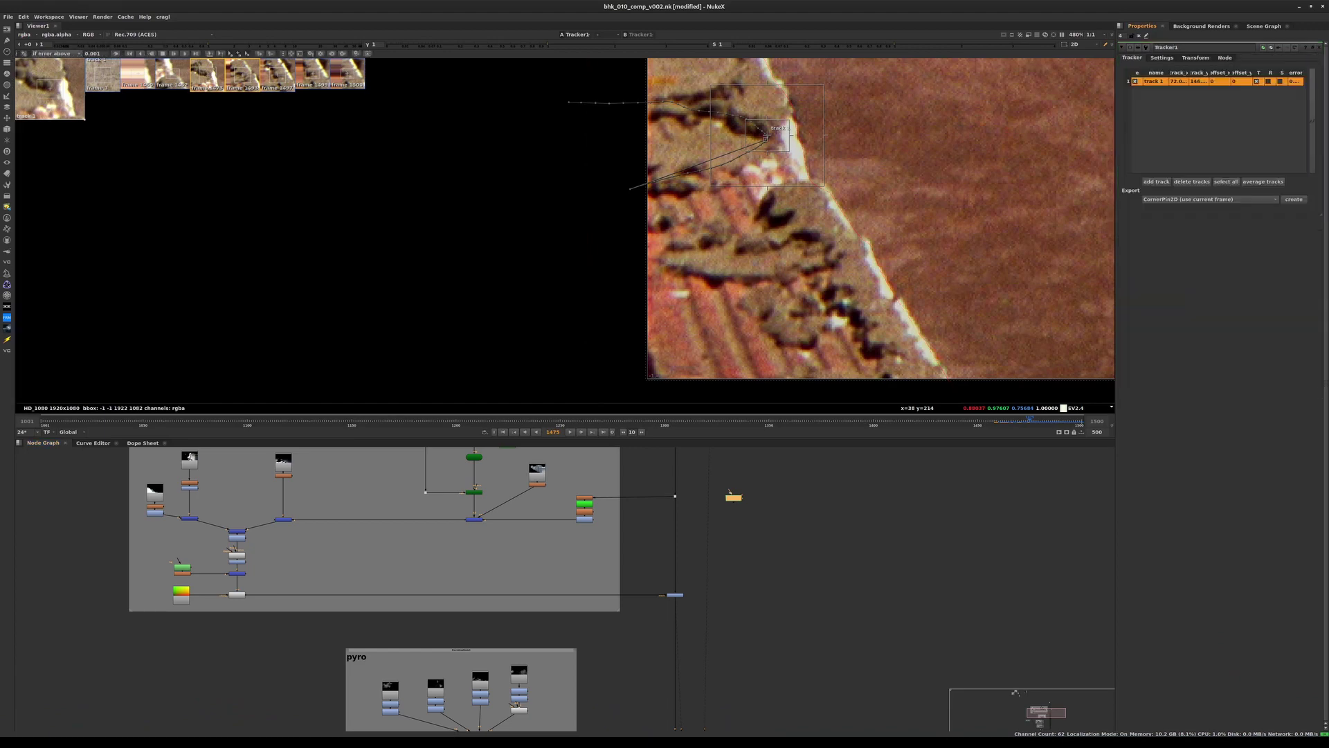
double_click(730, 493)
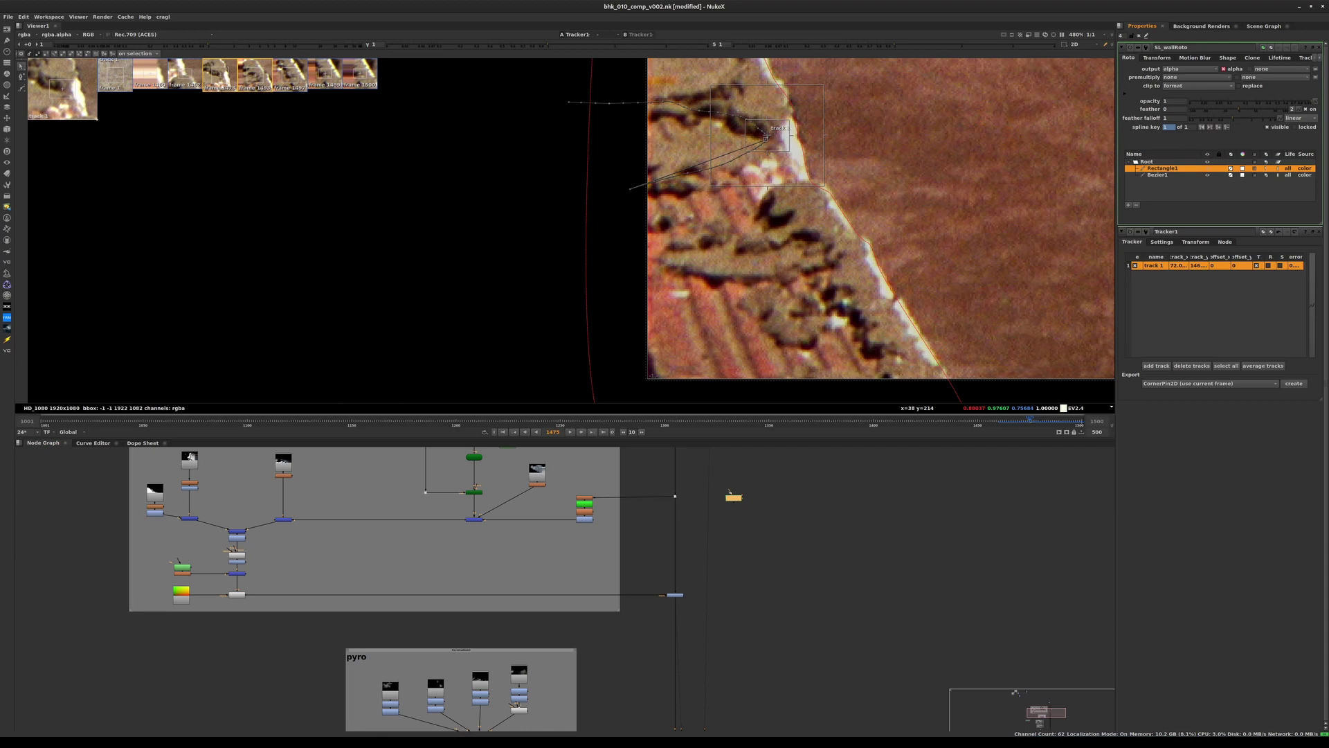
- Select the Bezier1 shape of the wallRoto node, close Tracker1's properties and go to frame 1473
left_click(1157, 175)
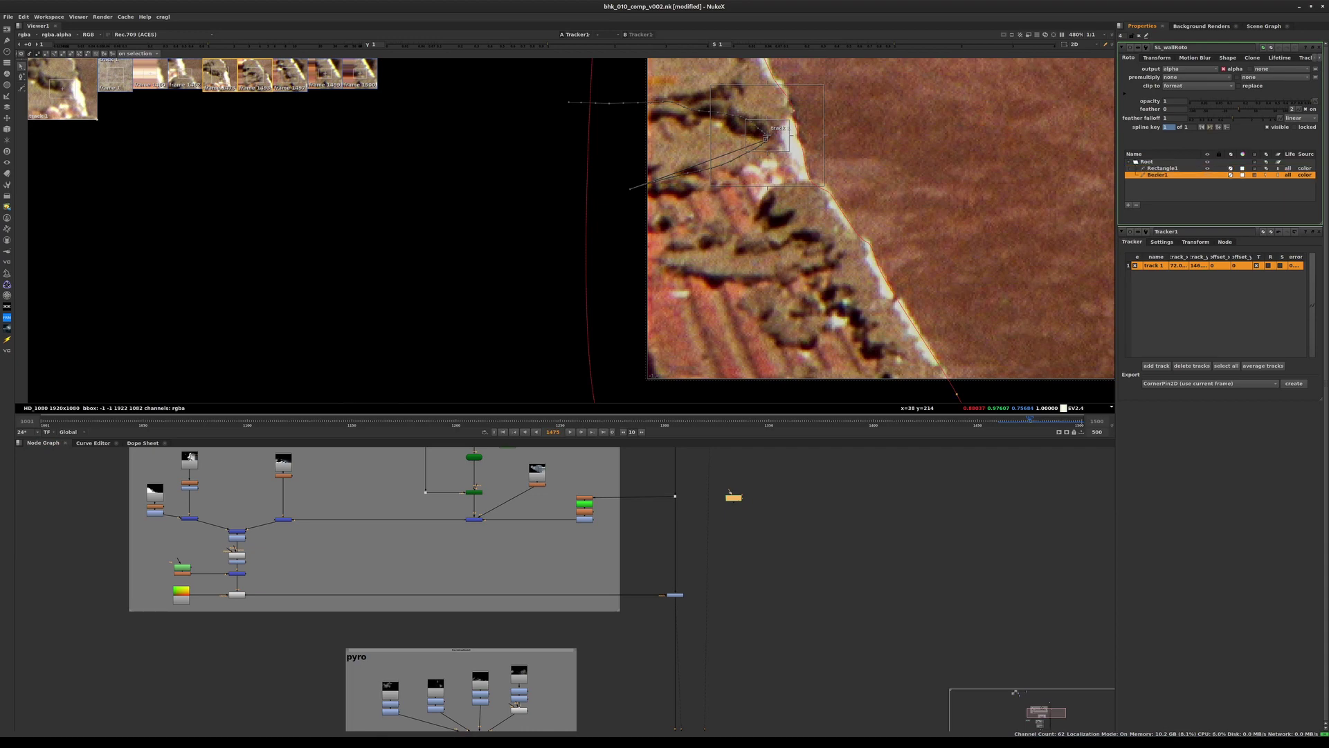
left_click(1318, 232)
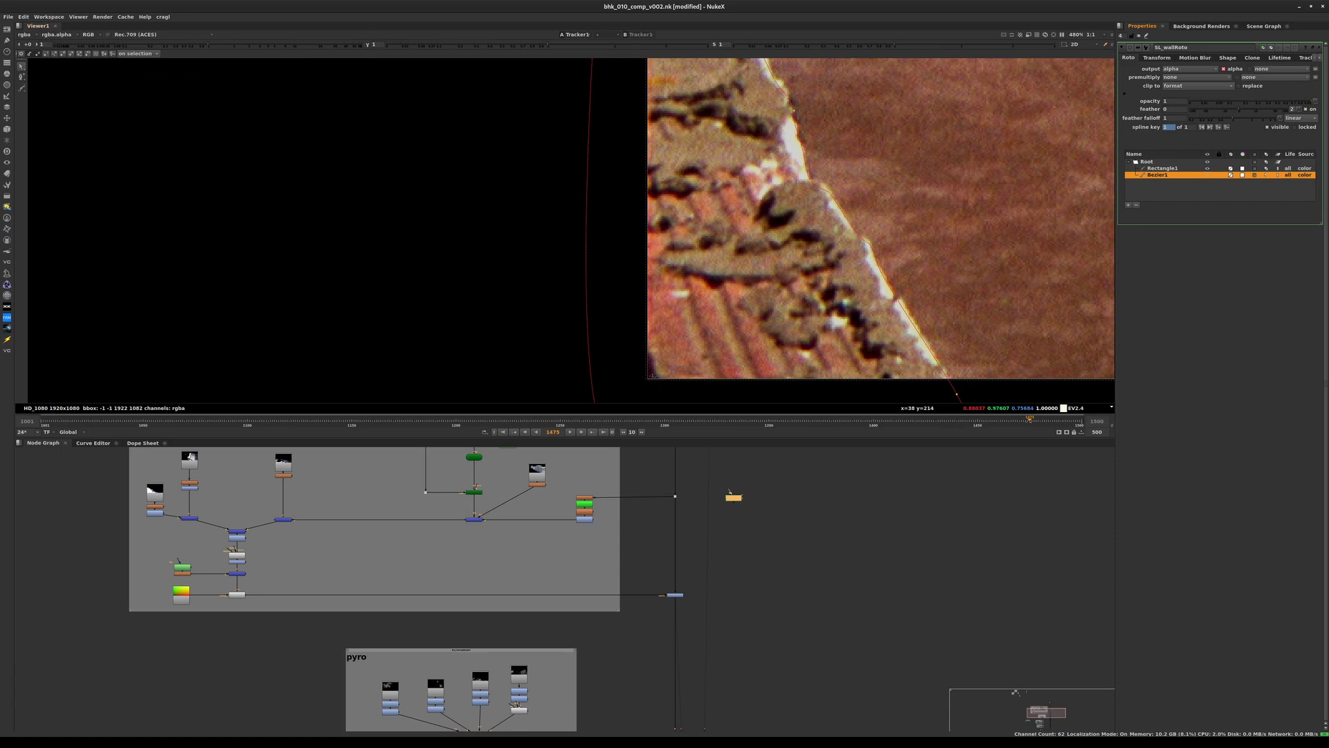
key("Left")
key("Left")
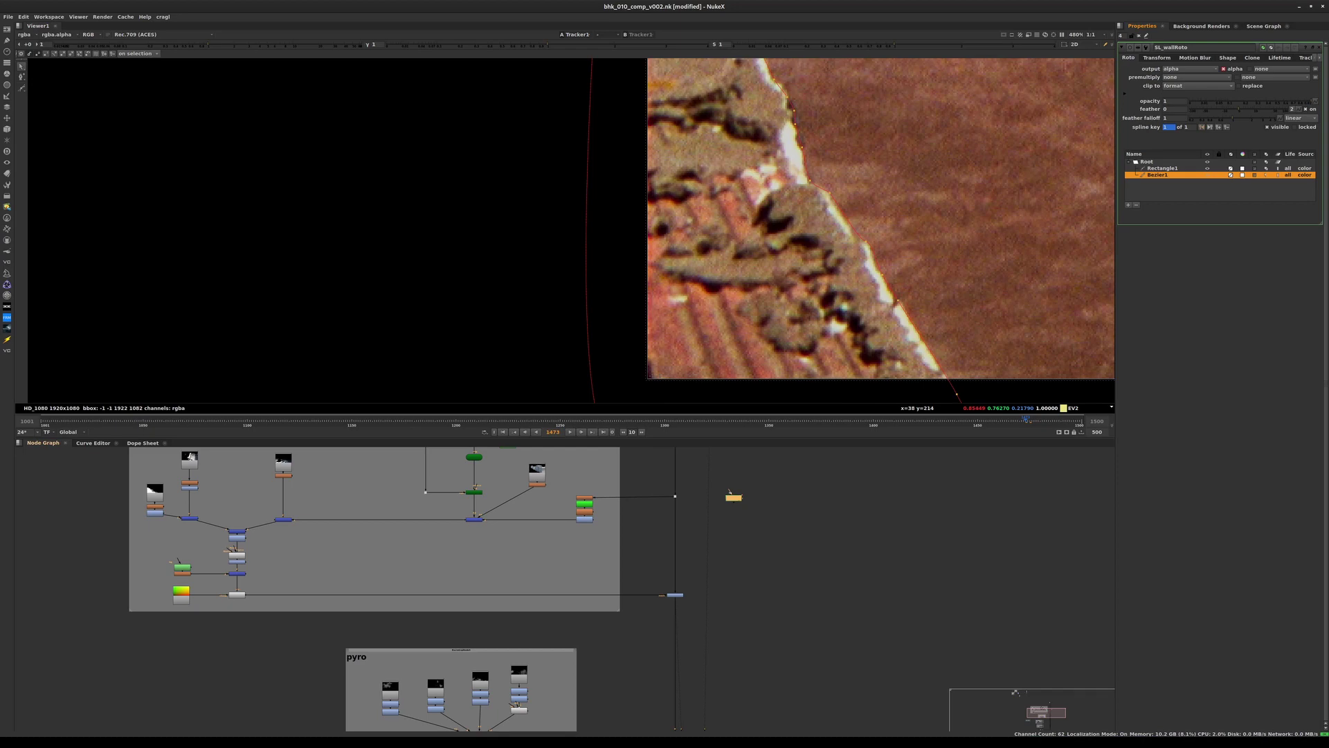
- Reopen Tracker1's properties and check the reference frame in its transform settings
middle_click_drag(729, 489, 678, 689)
left_click(667, 512)
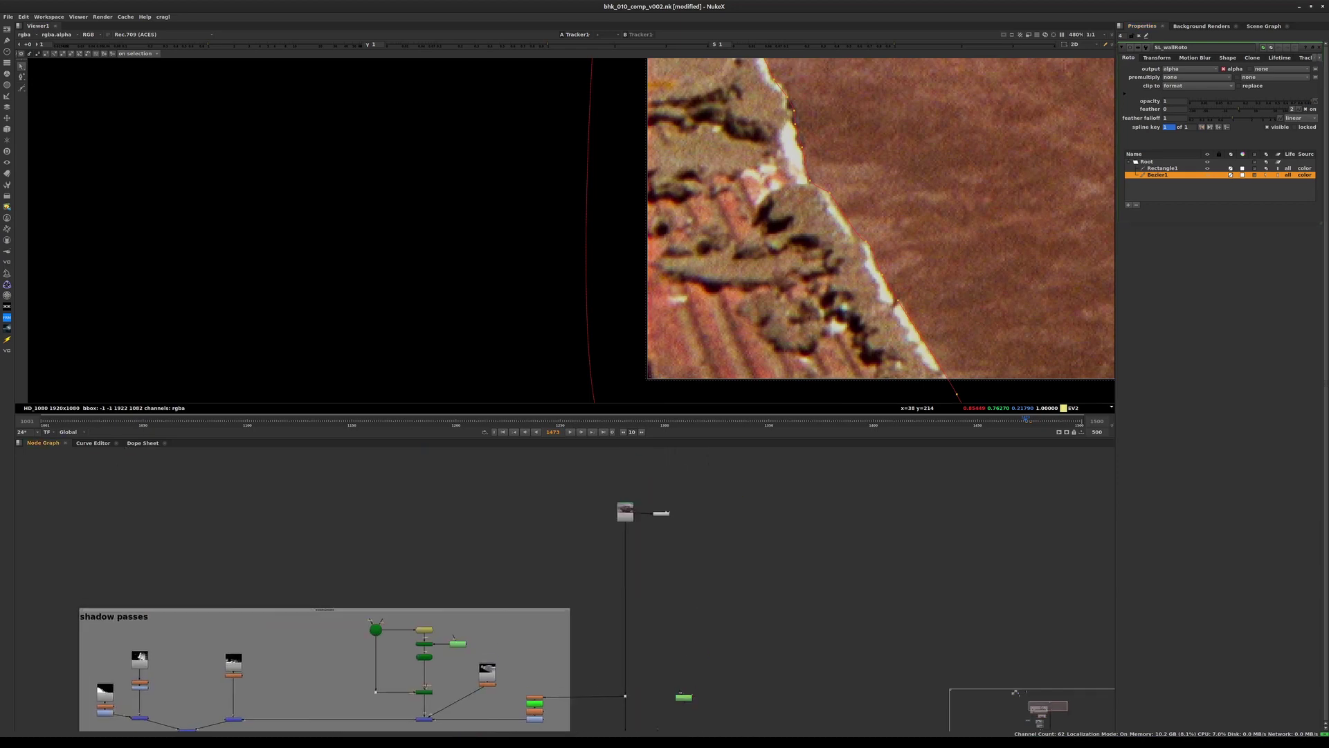
scroll(666, 513, "up", 3)
double_click(653, 516)
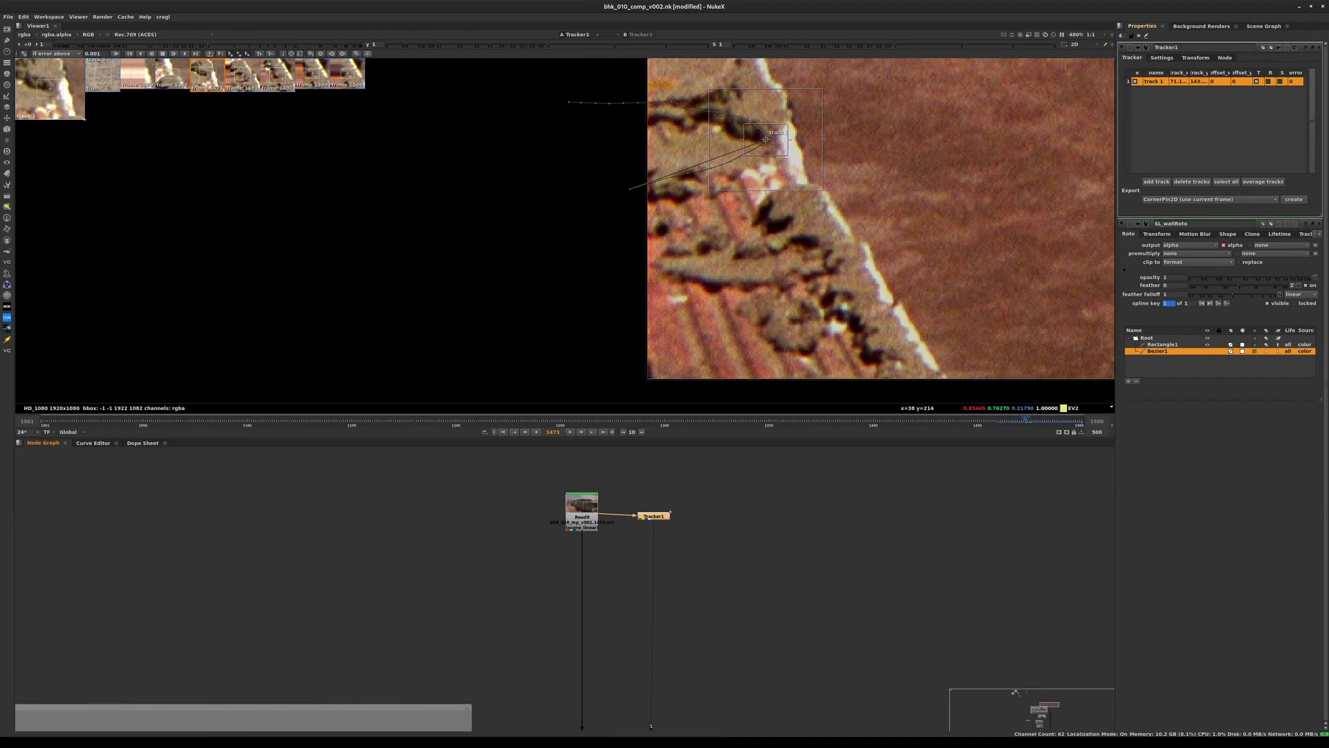
left_click(1161, 58)
left_click(1195, 58)
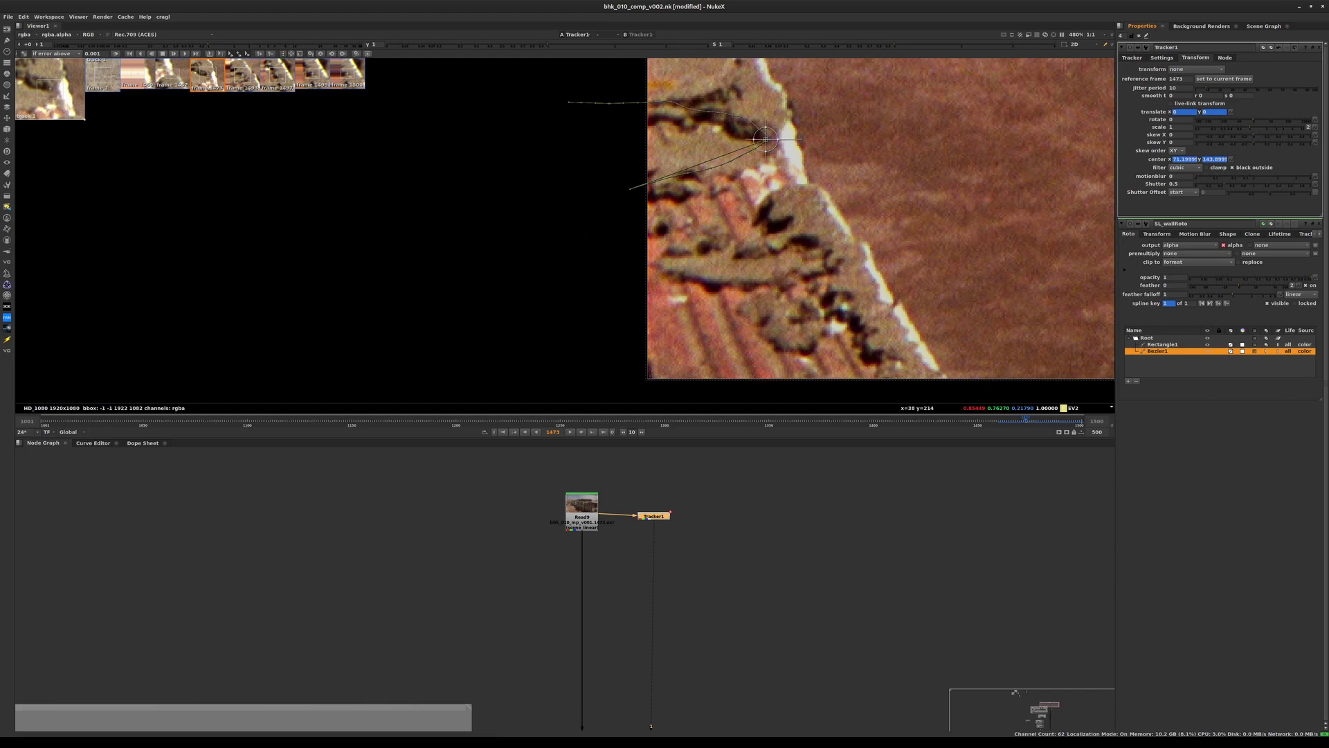
left_click(1132, 58)
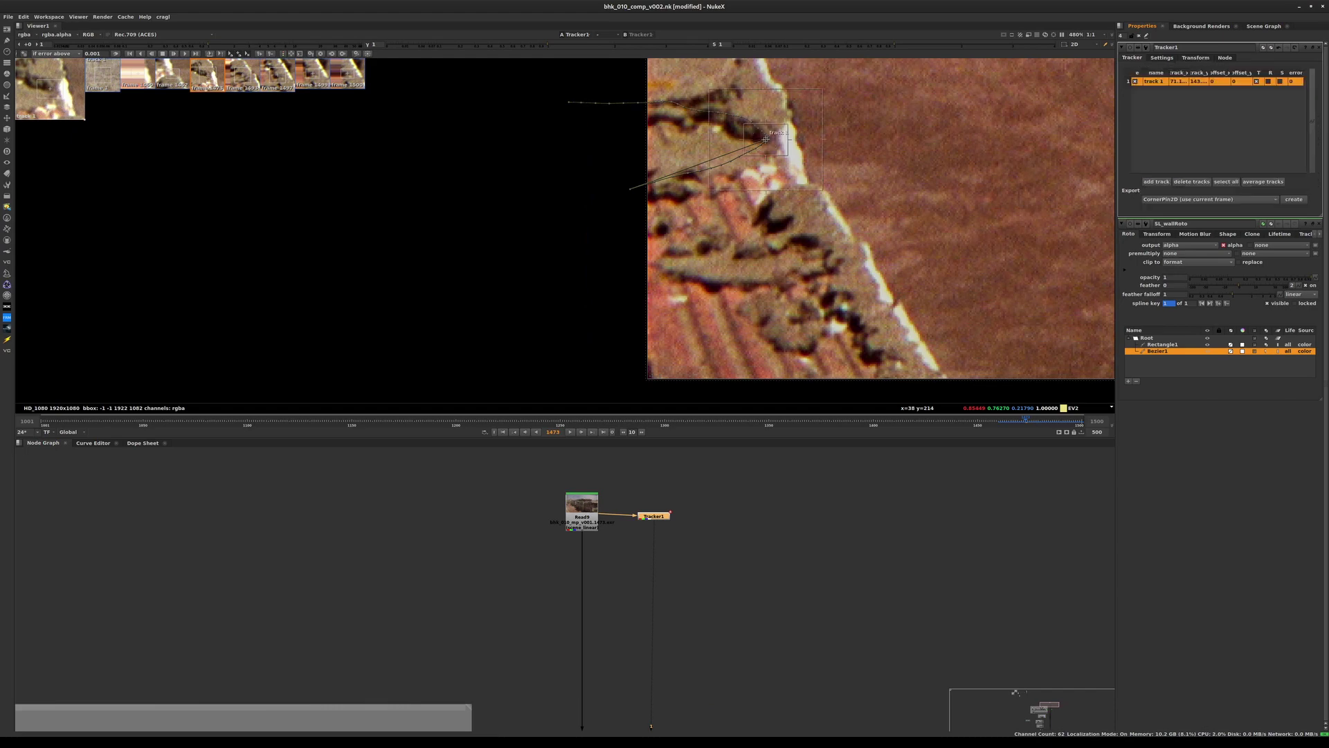
- Save the comp and export Tracker1 as a Transform (match-move, baked) node
key("ctrl+s")
left_click(1210, 199)
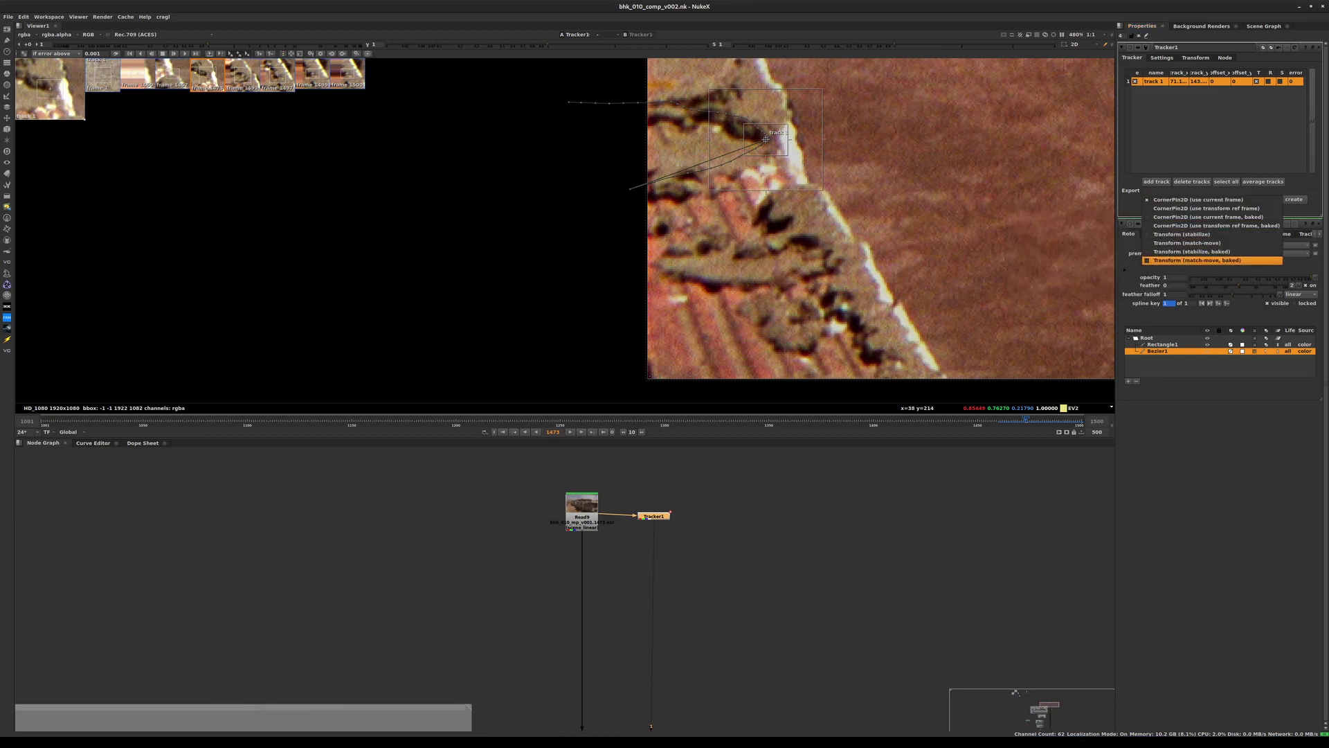
key("Return")
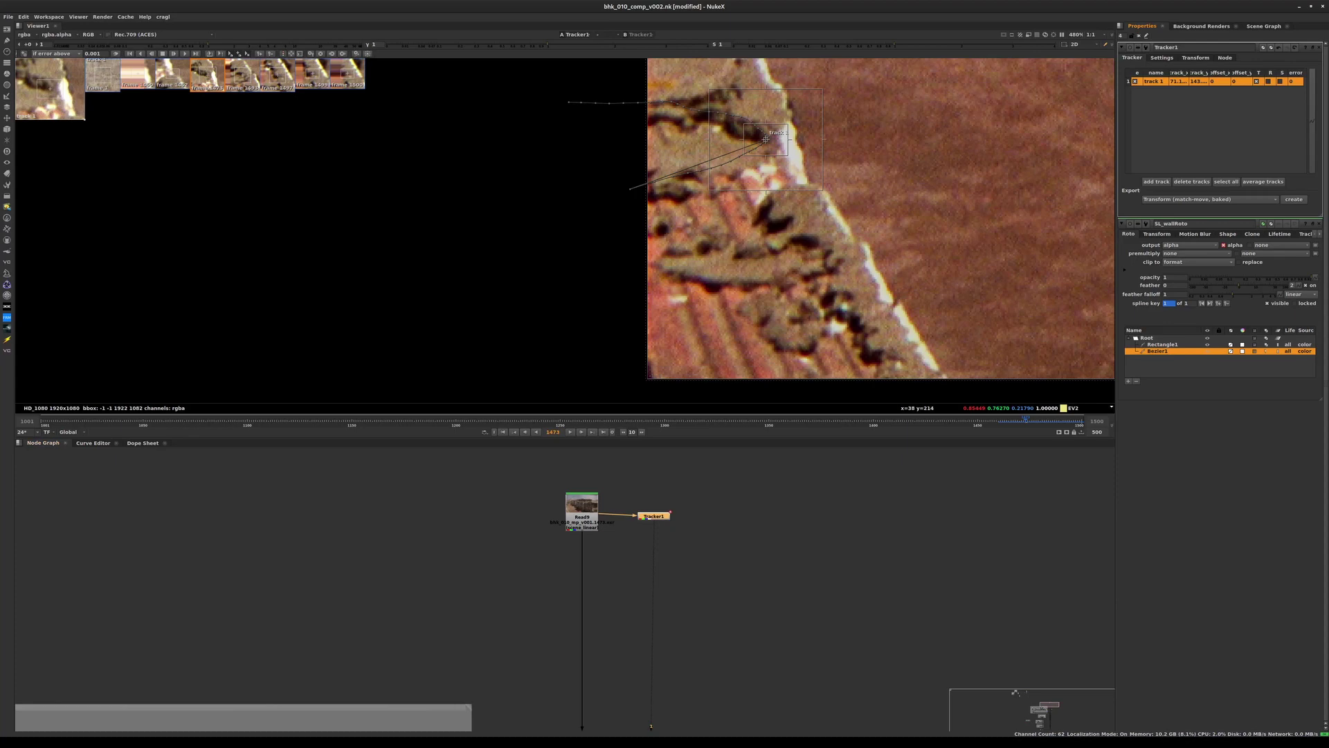
scroll(727, 540, "down", 1)
scroll(724, 537, "up", 3)
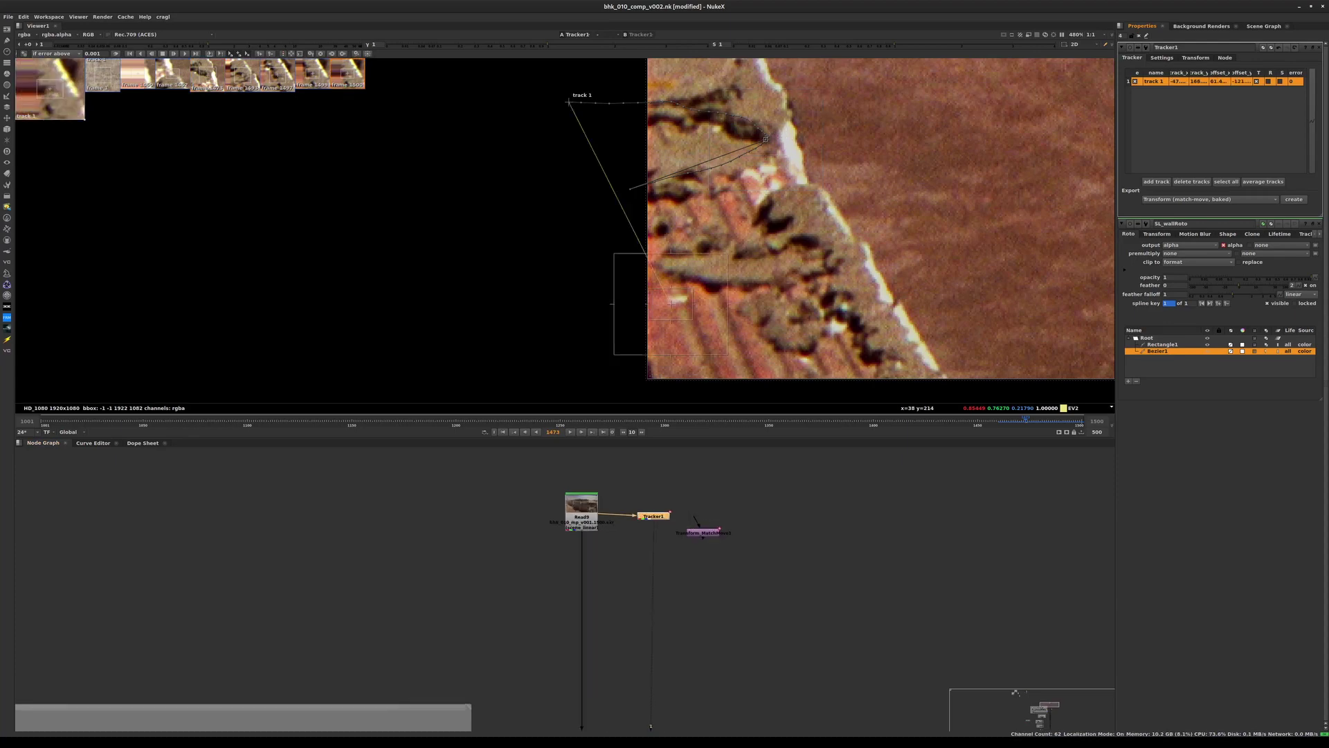
- Move the exported Transform_MatchMove1 node directly below the wallRoto node, keeping only its own properties open
left_click(724, 539)
left_click_drag(694, 530, 740, 583)
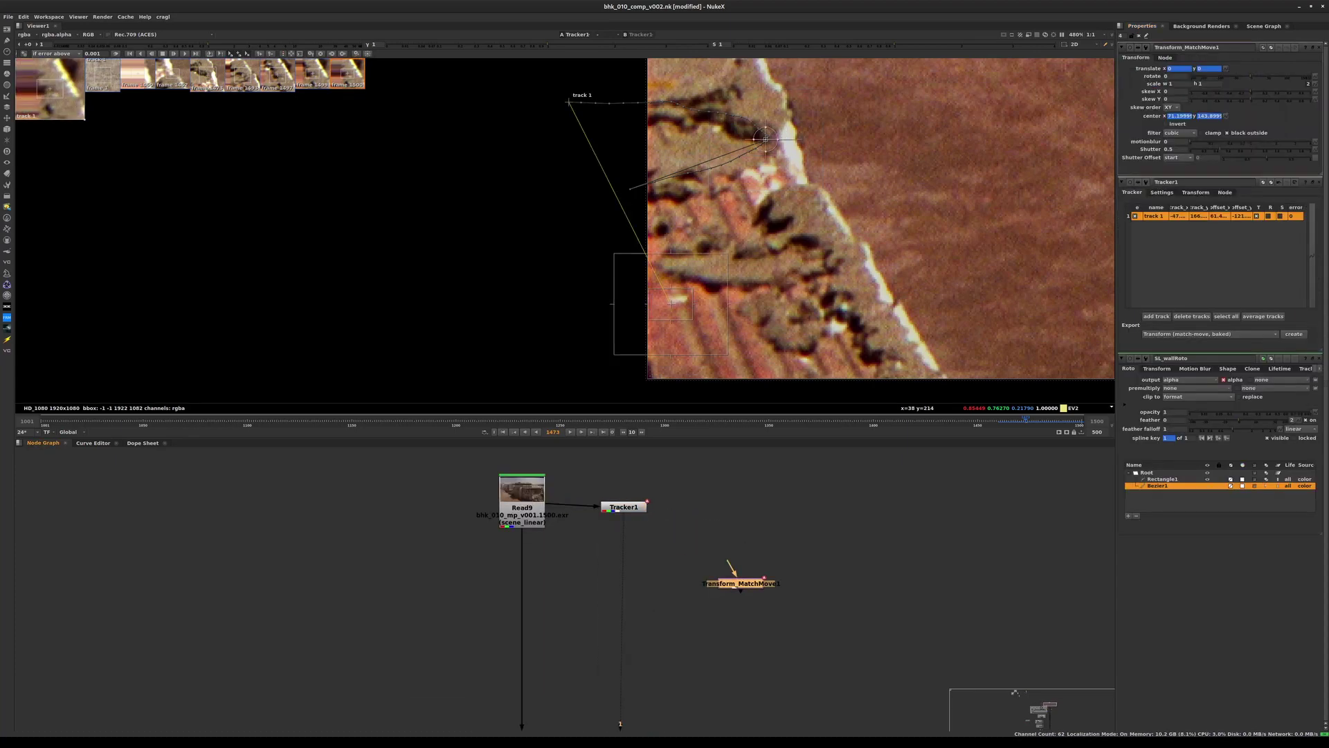
key("ctrl+shift+a")
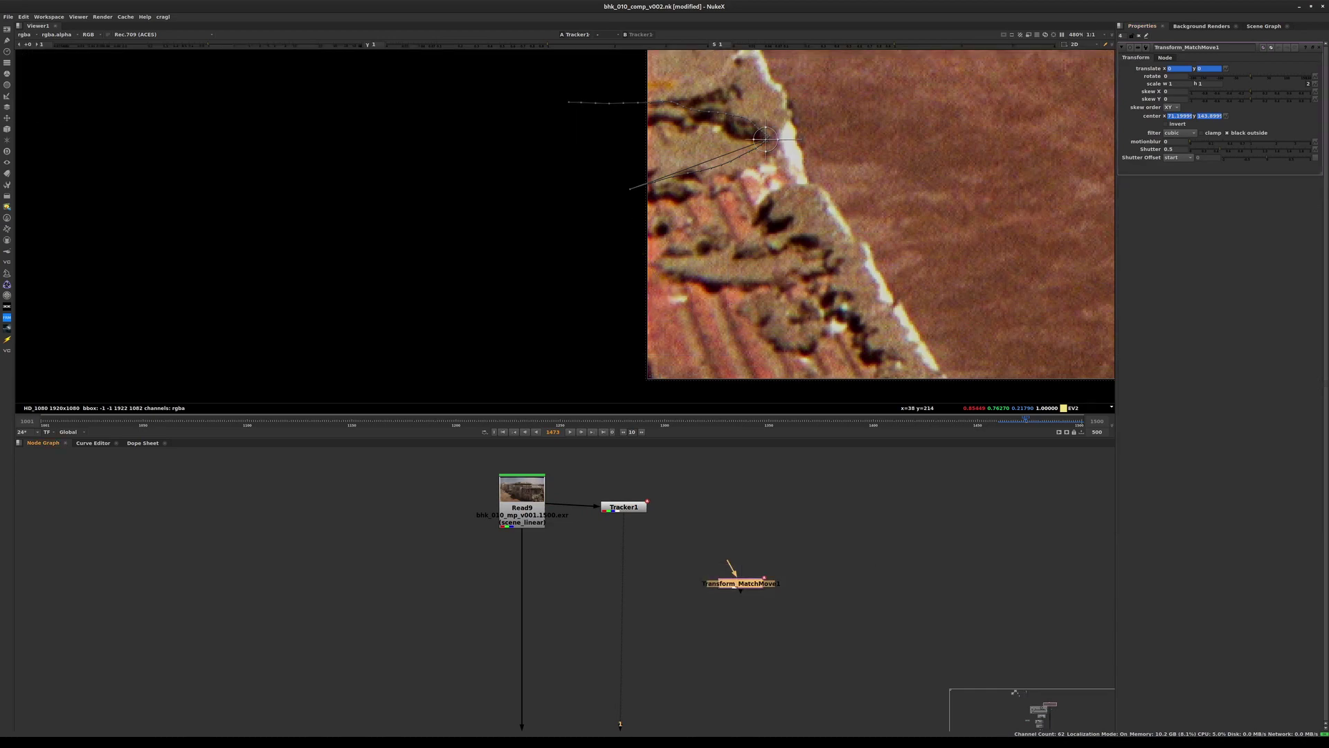
left_click_drag(740, 582, 710, 622)
scroll(699, 618, "down", 2)
middle_click_drag(699, 617, 652, 529)
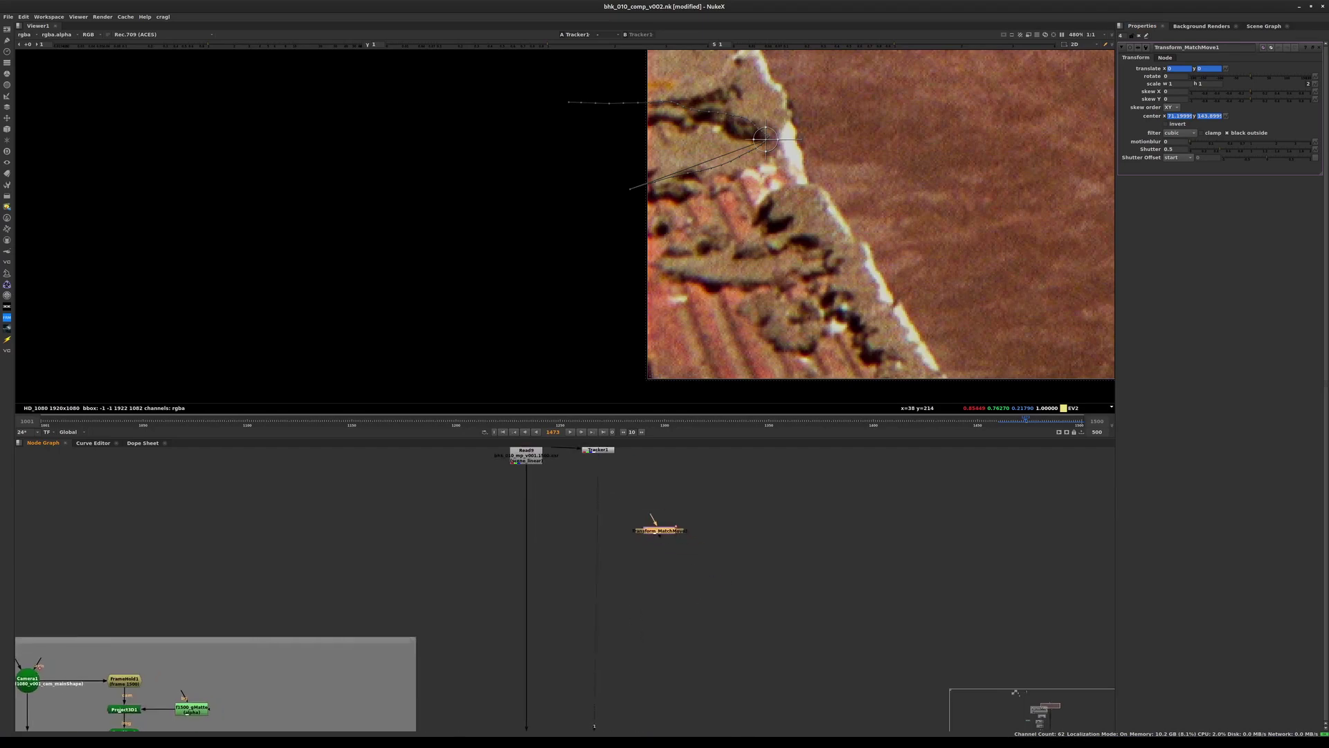
left_click_drag(652, 529, 648, 660)
middle_click_drag(648, 660, 625, 472)
left_click_drag(631, 473, 629, 674)
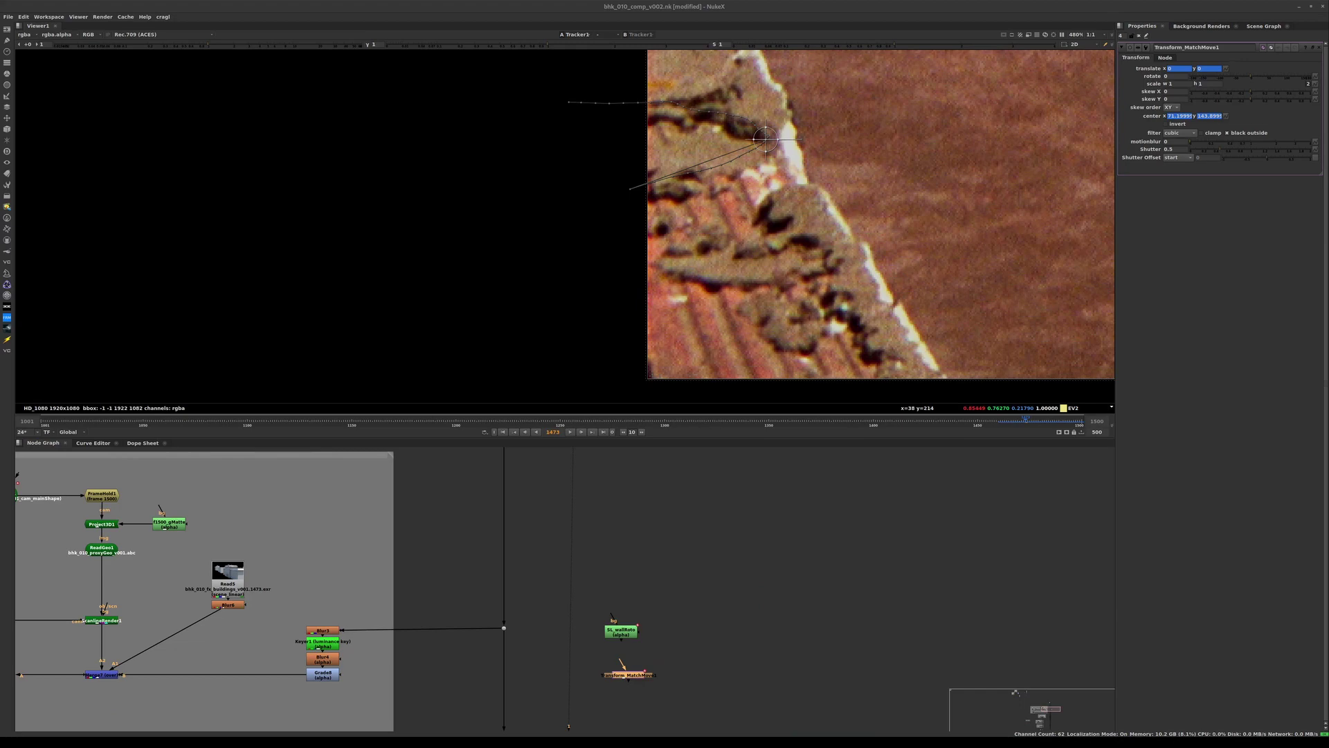
- Connect the match-move Transform's input to the wallRoto node, view its alpha and step back through frames to check the roto's motion
left_click_drag(621, 661, 621, 631)
key("1")
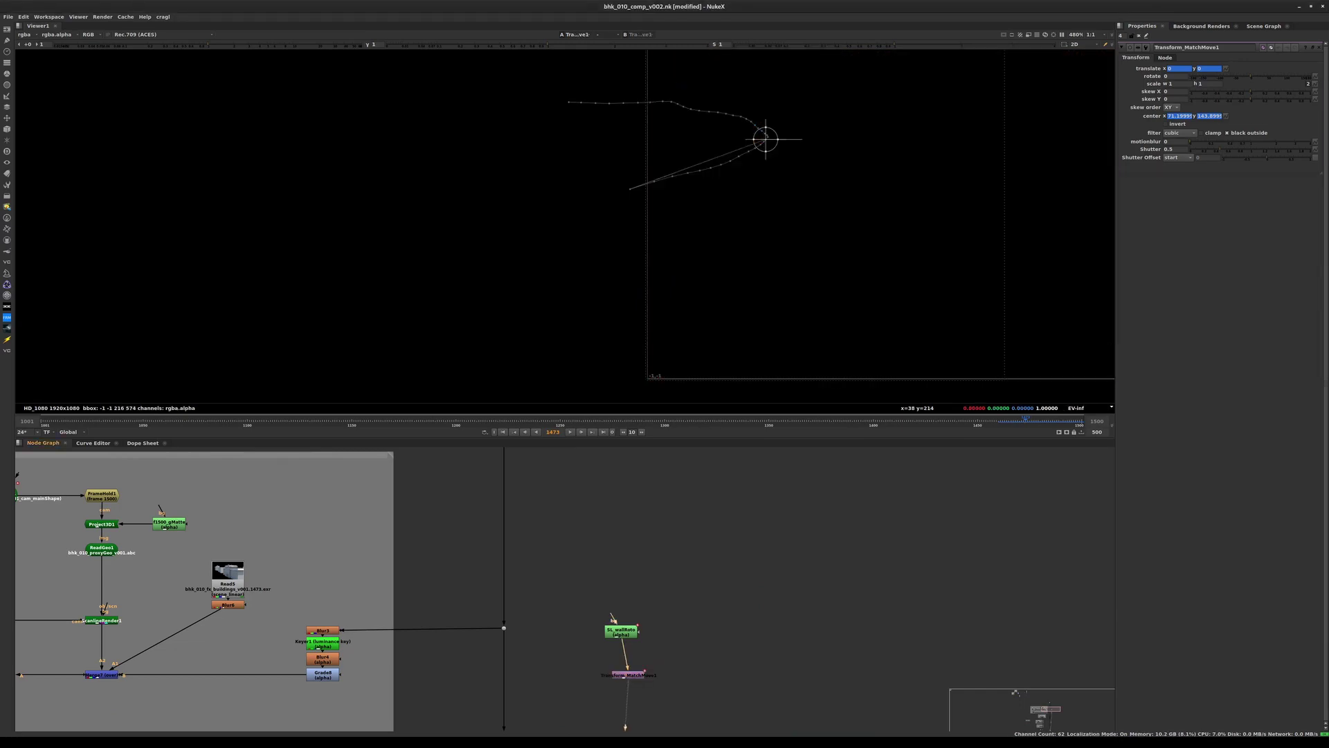
key("a")
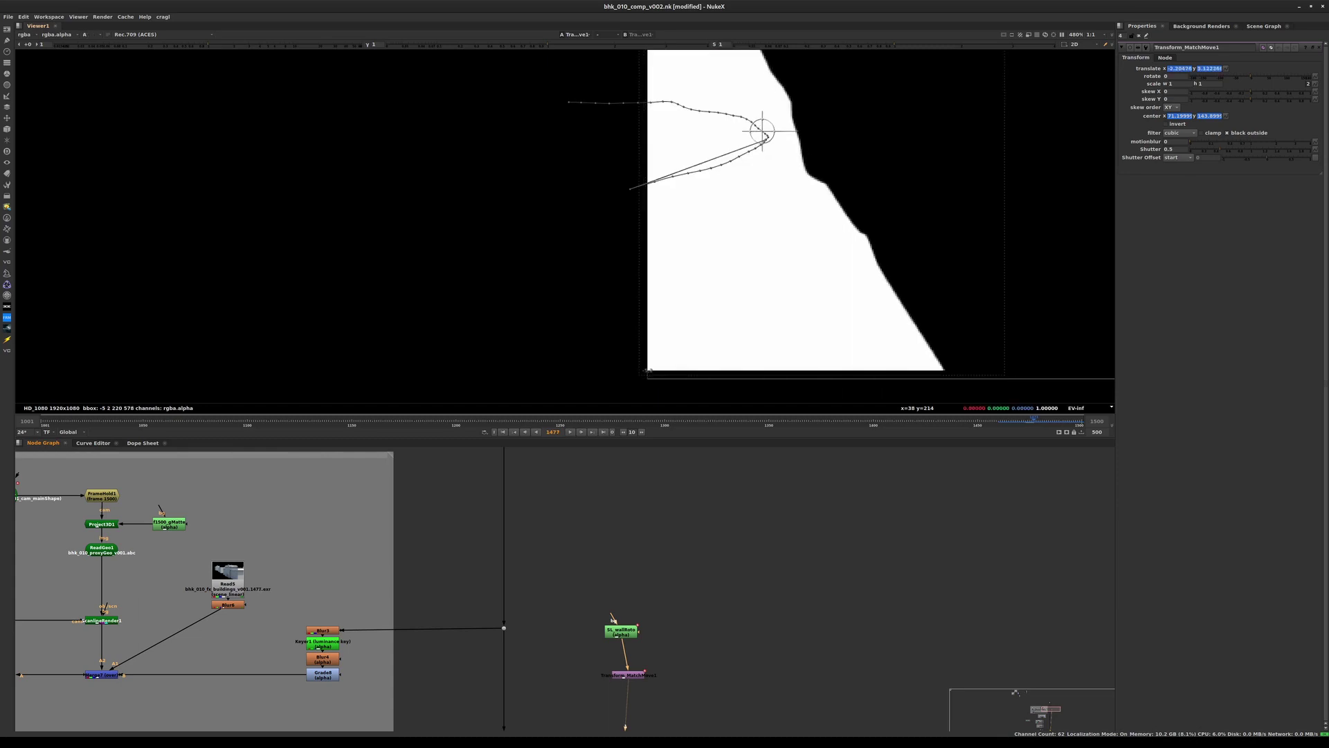
key("Left")
key("Left")
key("Left")
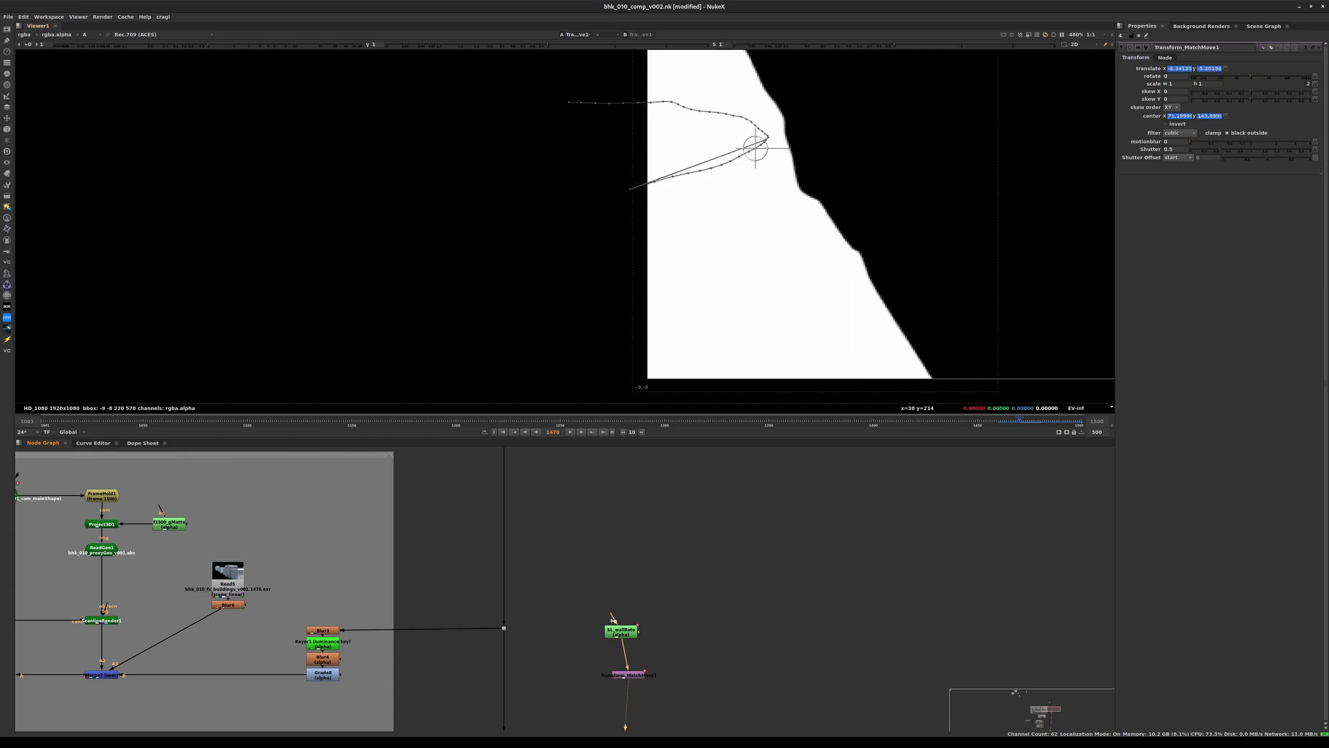
- Step through the match-moved roto's alpha, and set the wallRoto node's clip to option to no clip
key("Right")
key("Right")
key("Right")
key("Right")
key("Right")
key("Right")
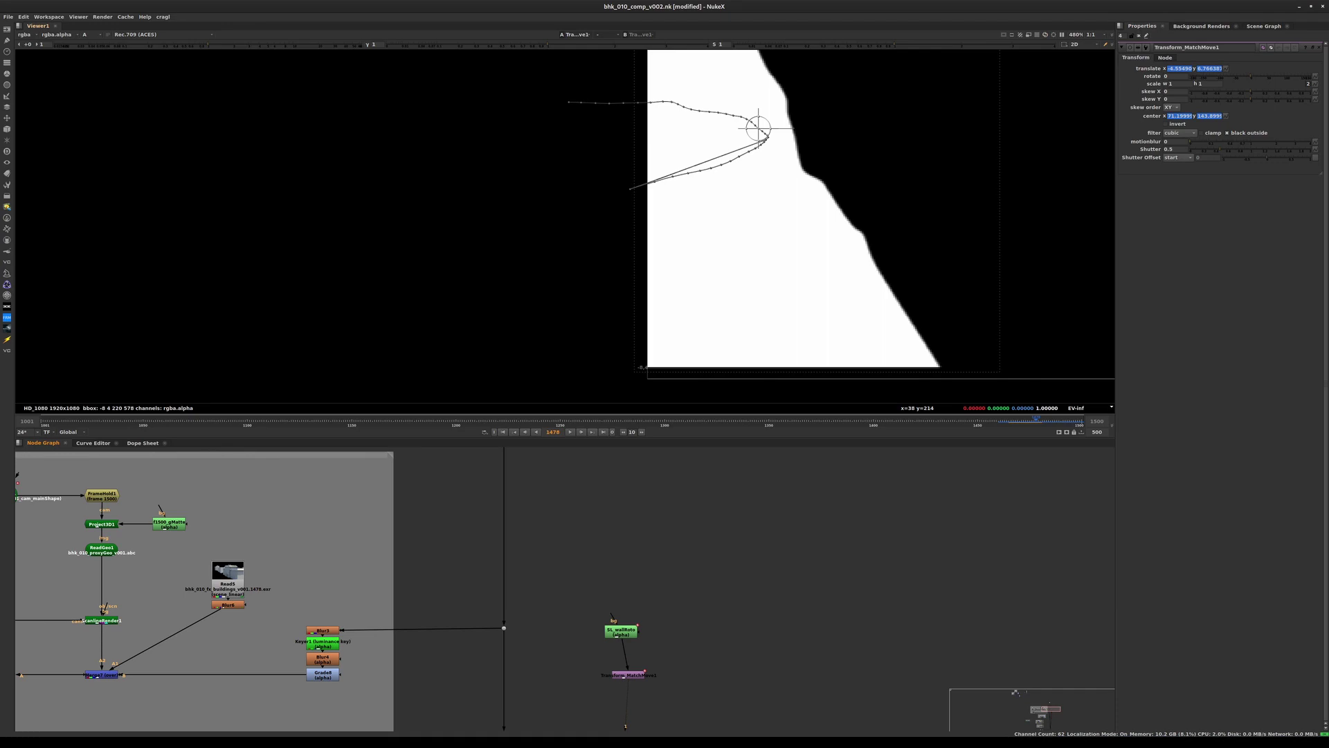
double_click(613, 621)
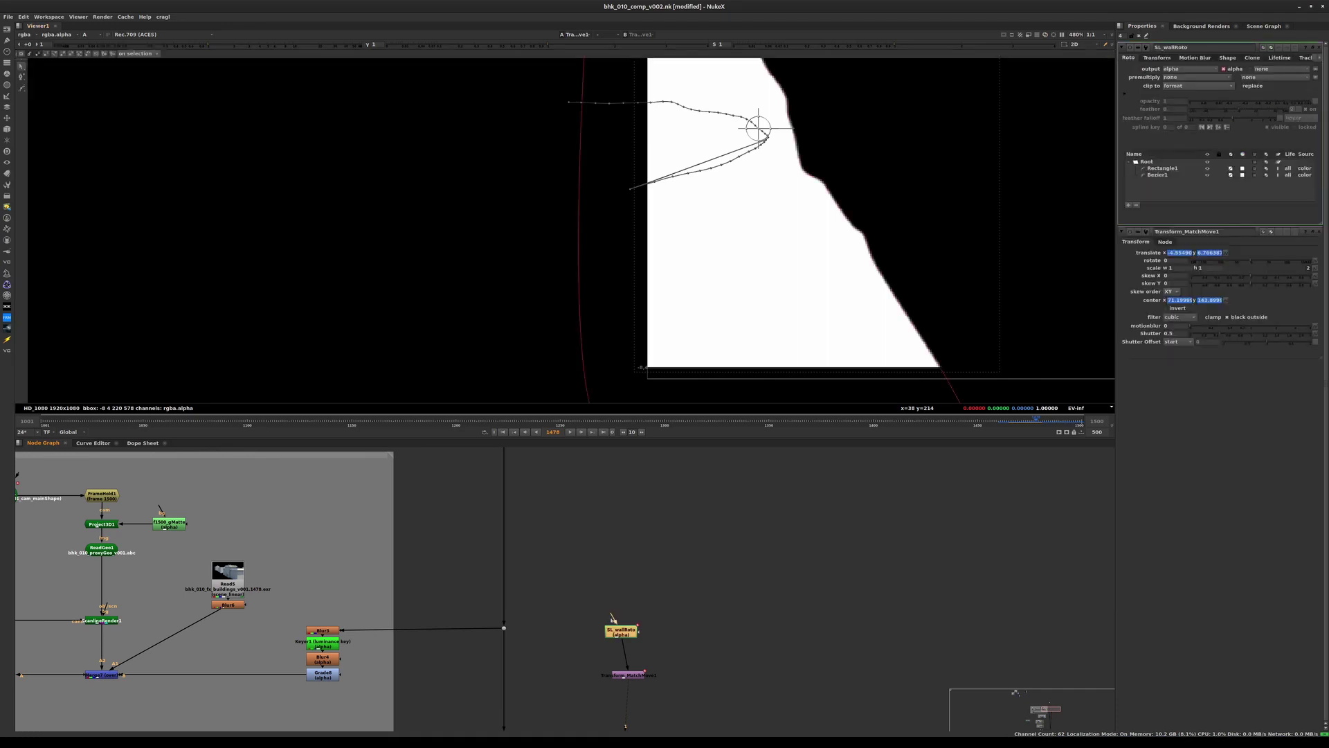
left_click_drag(551, 590, 679, 658)
key("1")
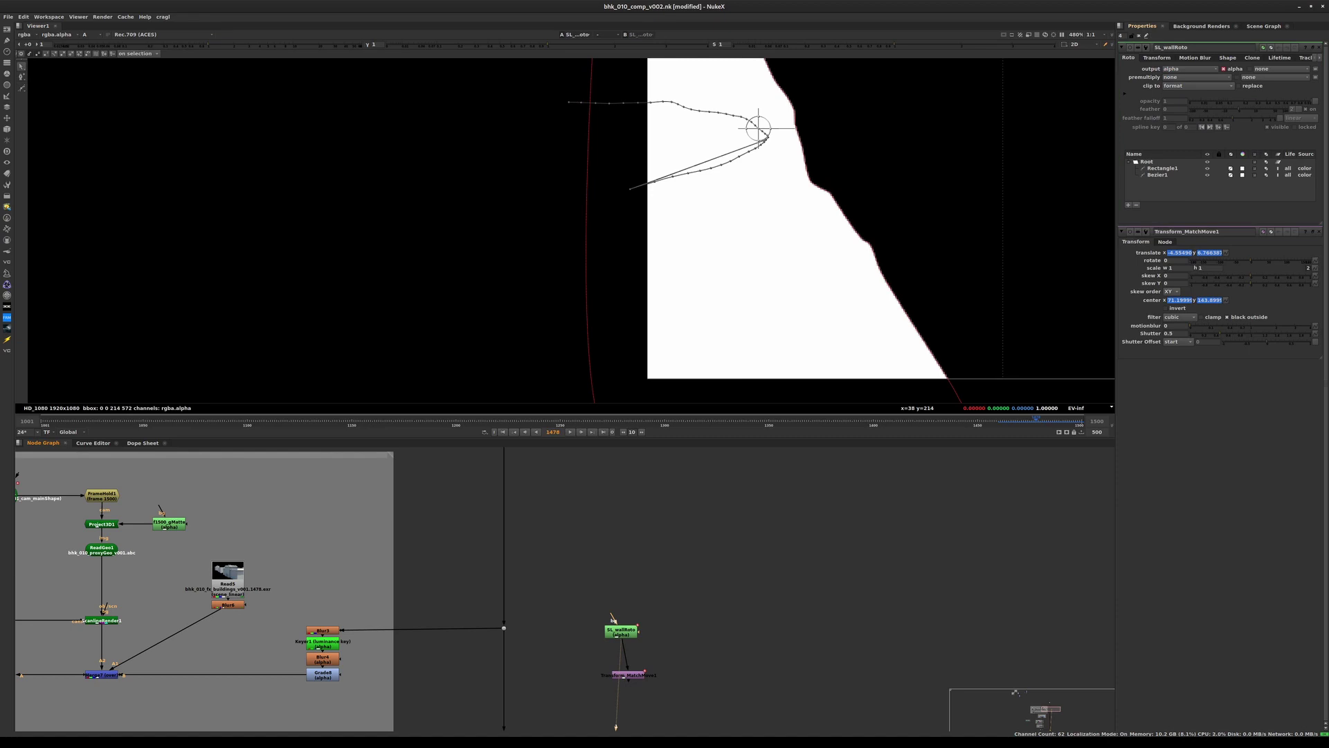
left_click(1198, 86)
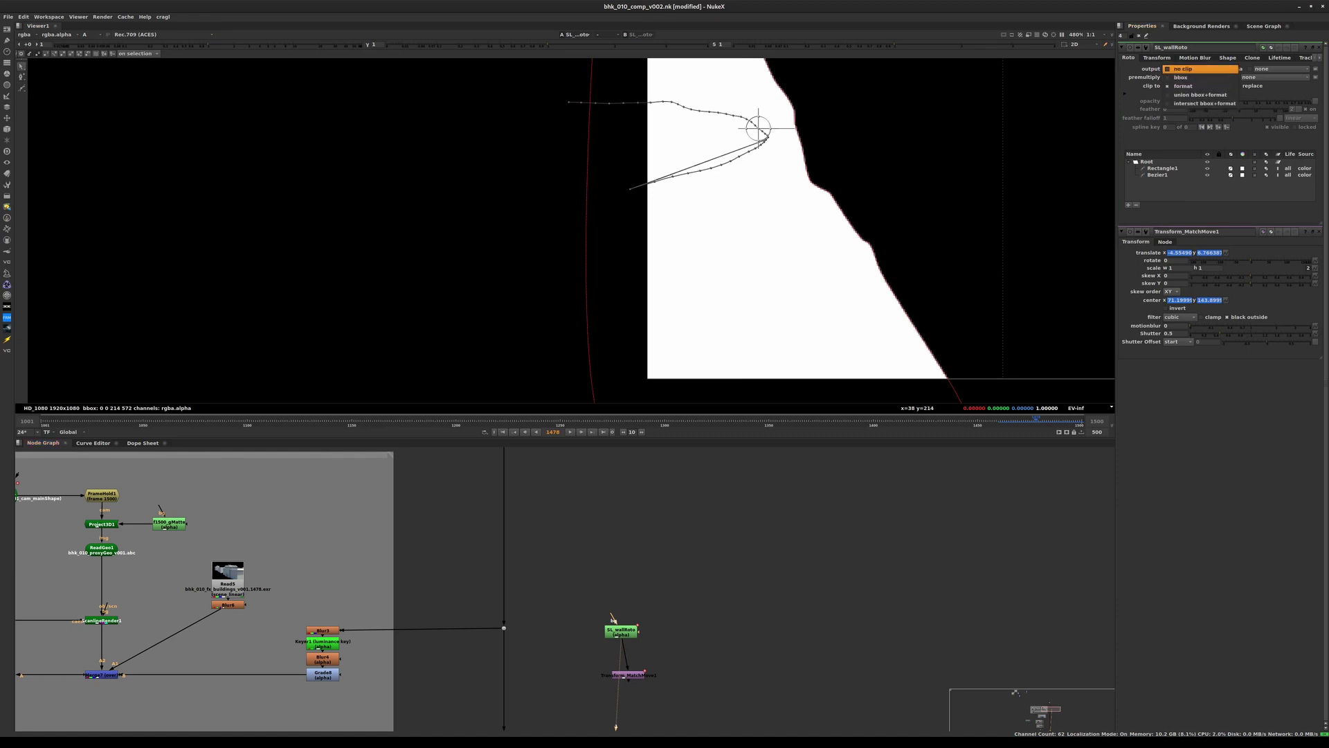
left_click(1191, 69)
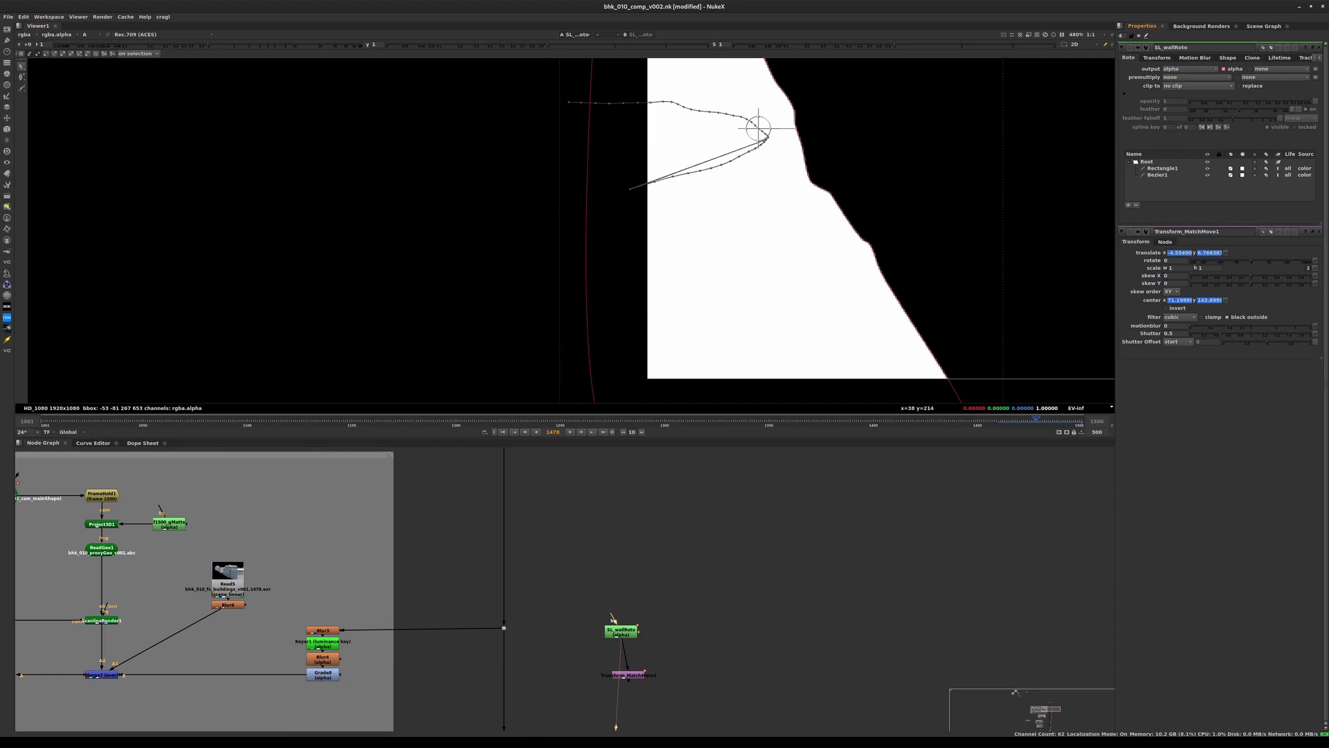
- View the match-move Transform's alpha and go through frames to frame 1460, checking the unclipped roto's motion at the frame edge
scroll(678, 152, "down", 5)
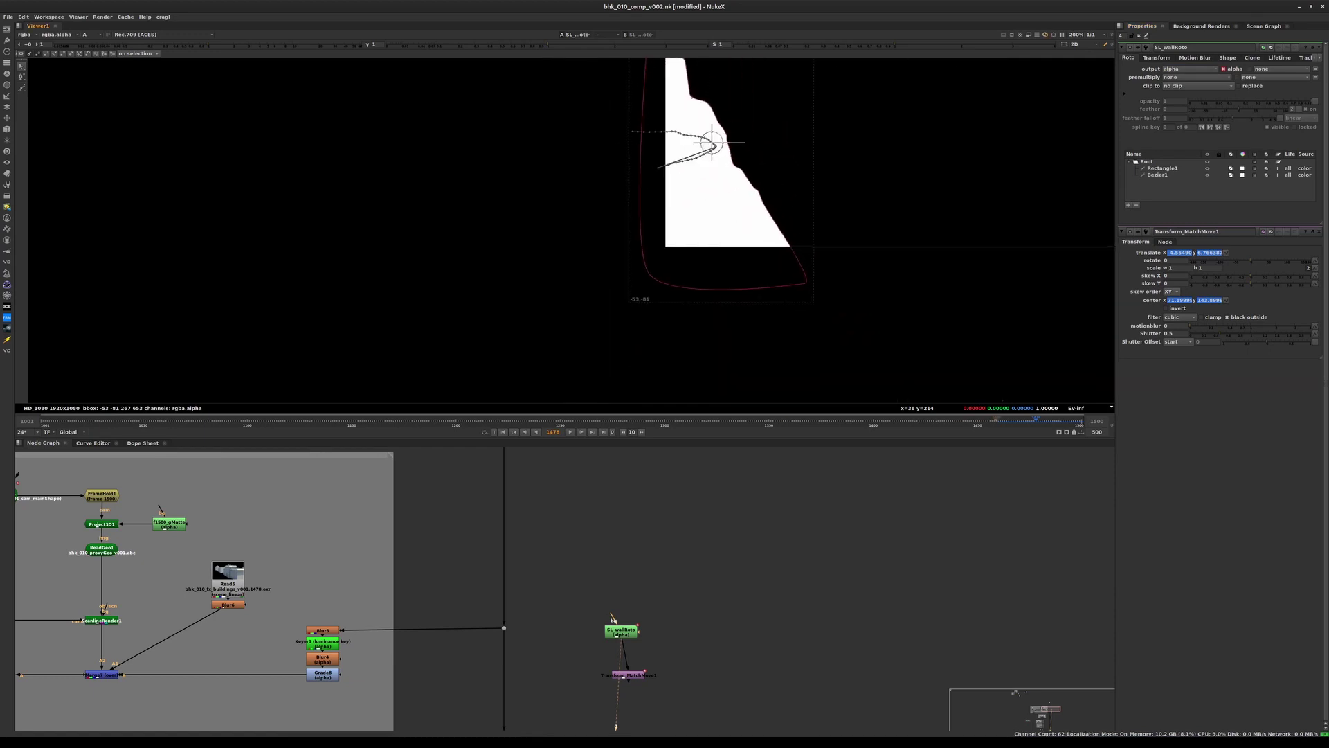
key("1")
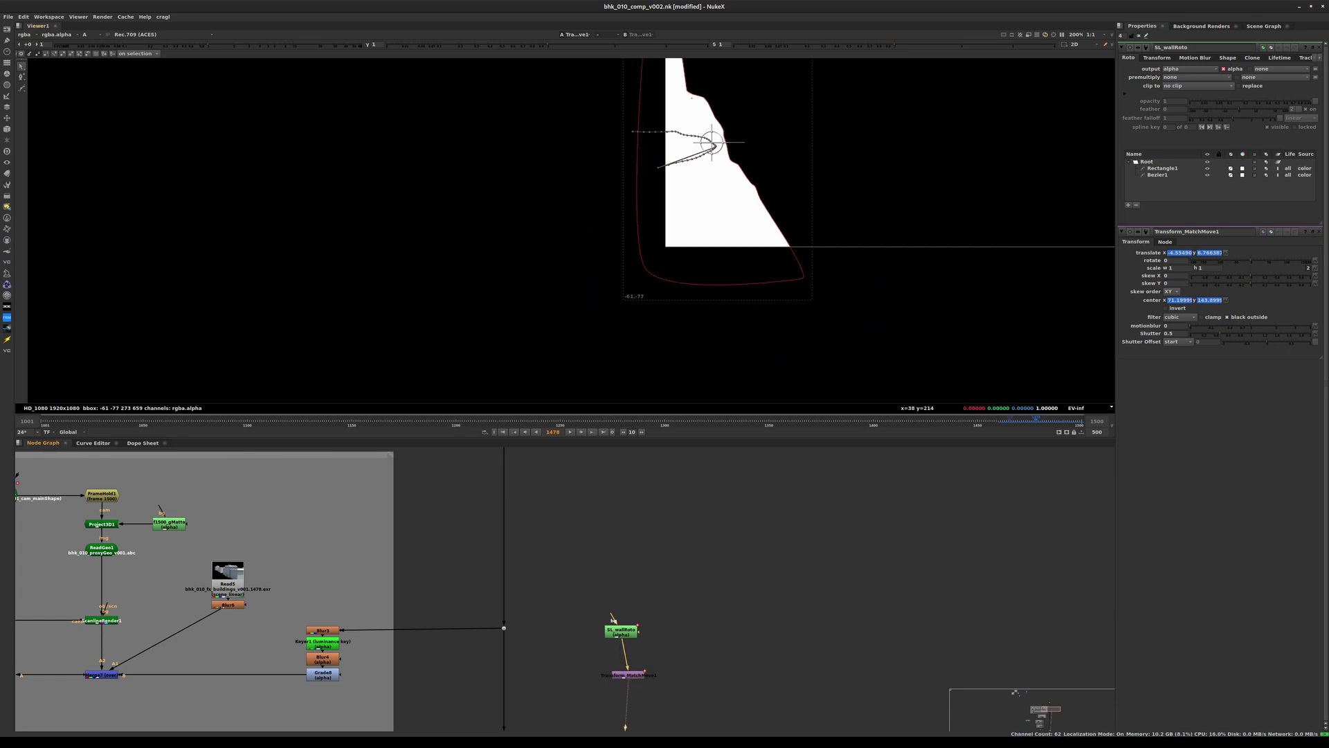
key("Right")
key("Right")
key("Right")
key("Right")
key("Right")
key("Right")
key("Right")
key("Right")
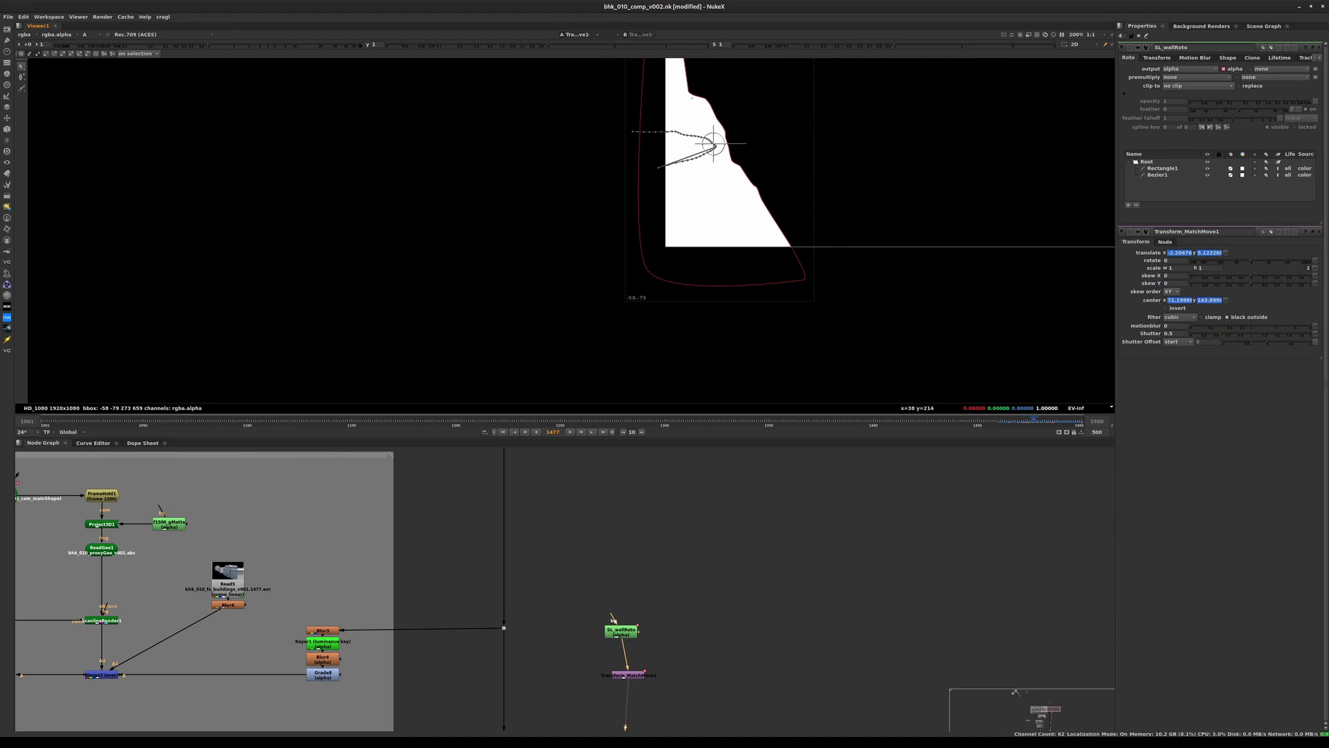
left_click(998, 420)
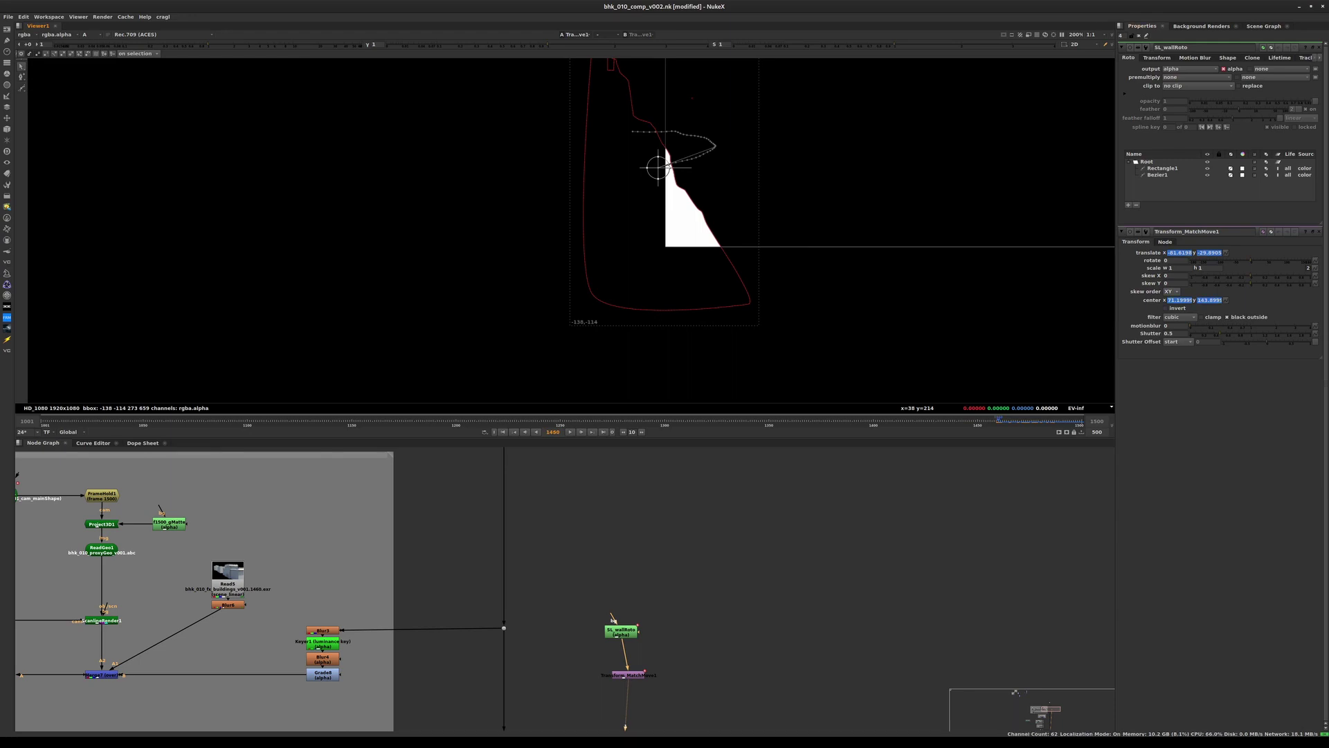
- Find the Read9 plate node near Tracker1 and view it in full RGB
middle_click_drag(720, 609, 749, 586)
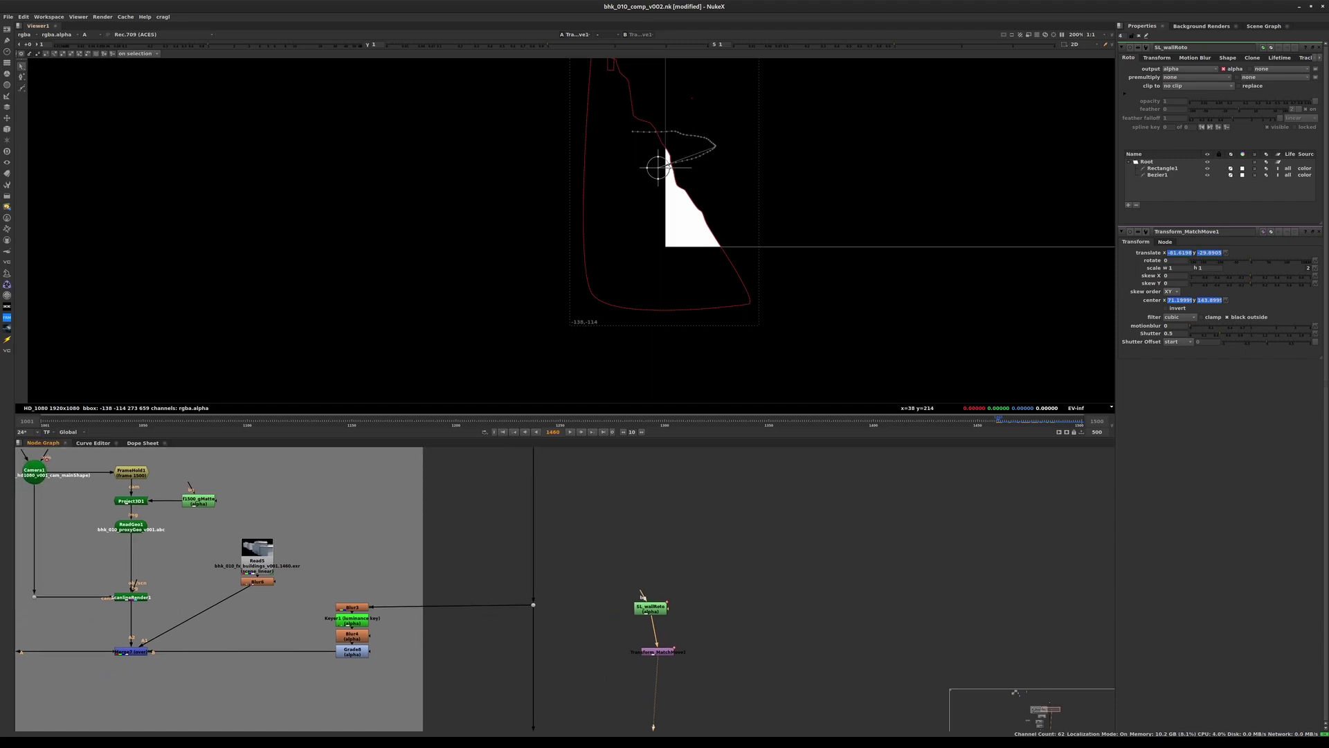
middle_click_drag(644, 460, 638, 726)
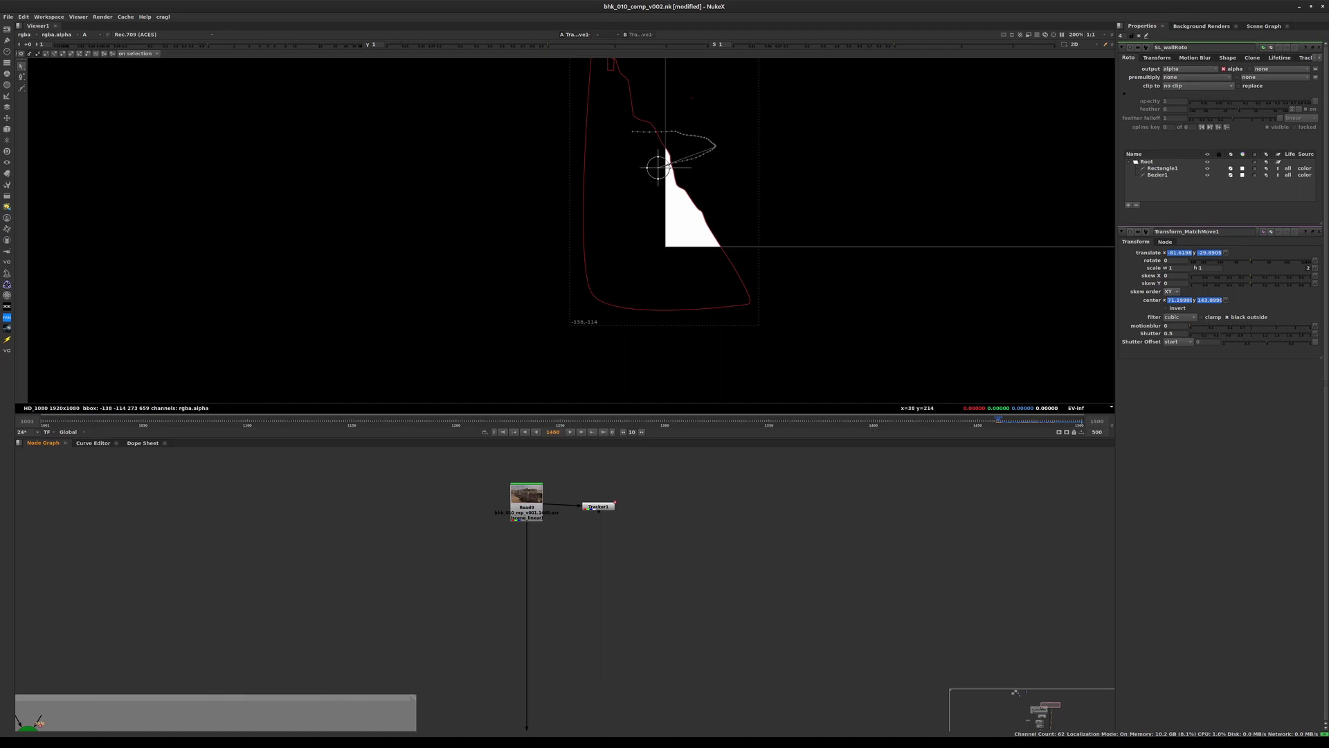
left_click_drag(482, 466, 556, 563)
key("1")
key("a")
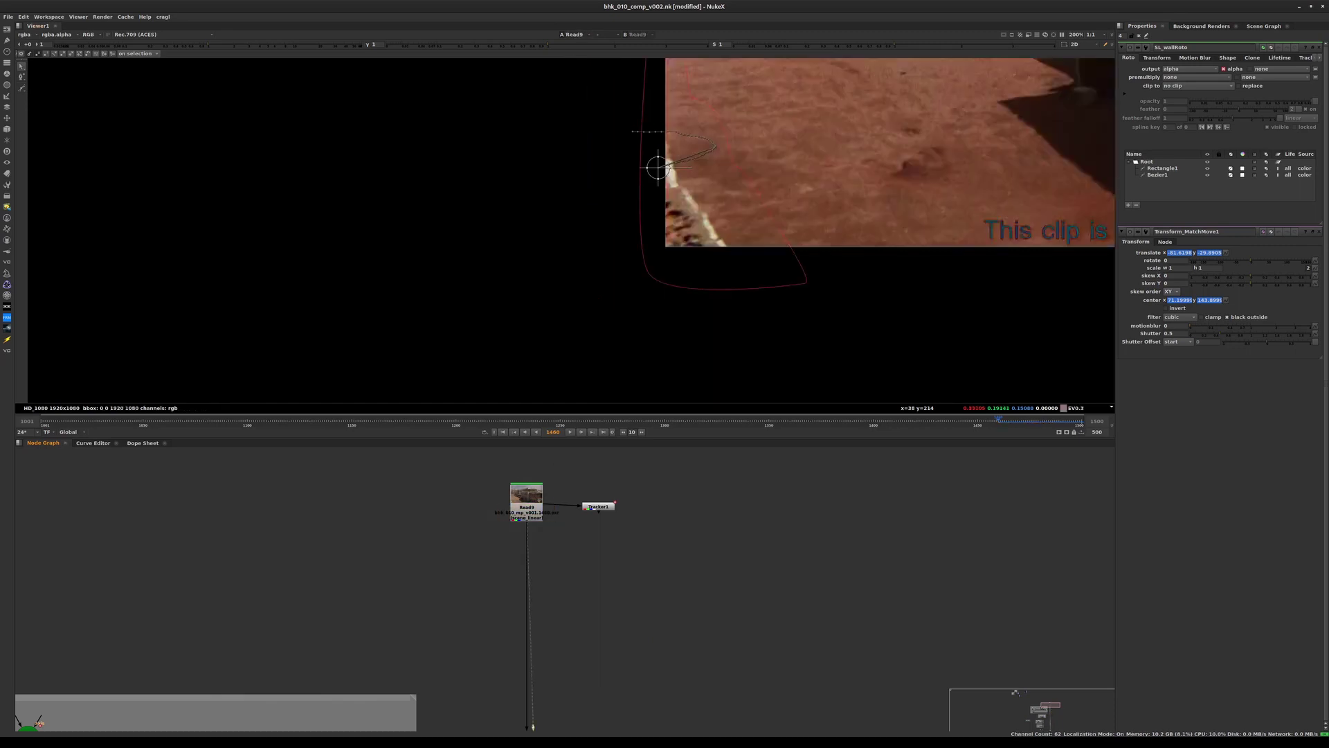
- Place the roto and its Transform beside the plate, merge the Transform as A over Read9 as B, and view the merge
scroll(693, 575, "down", 3)
middle_click_drag(694, 575, 655, 384)
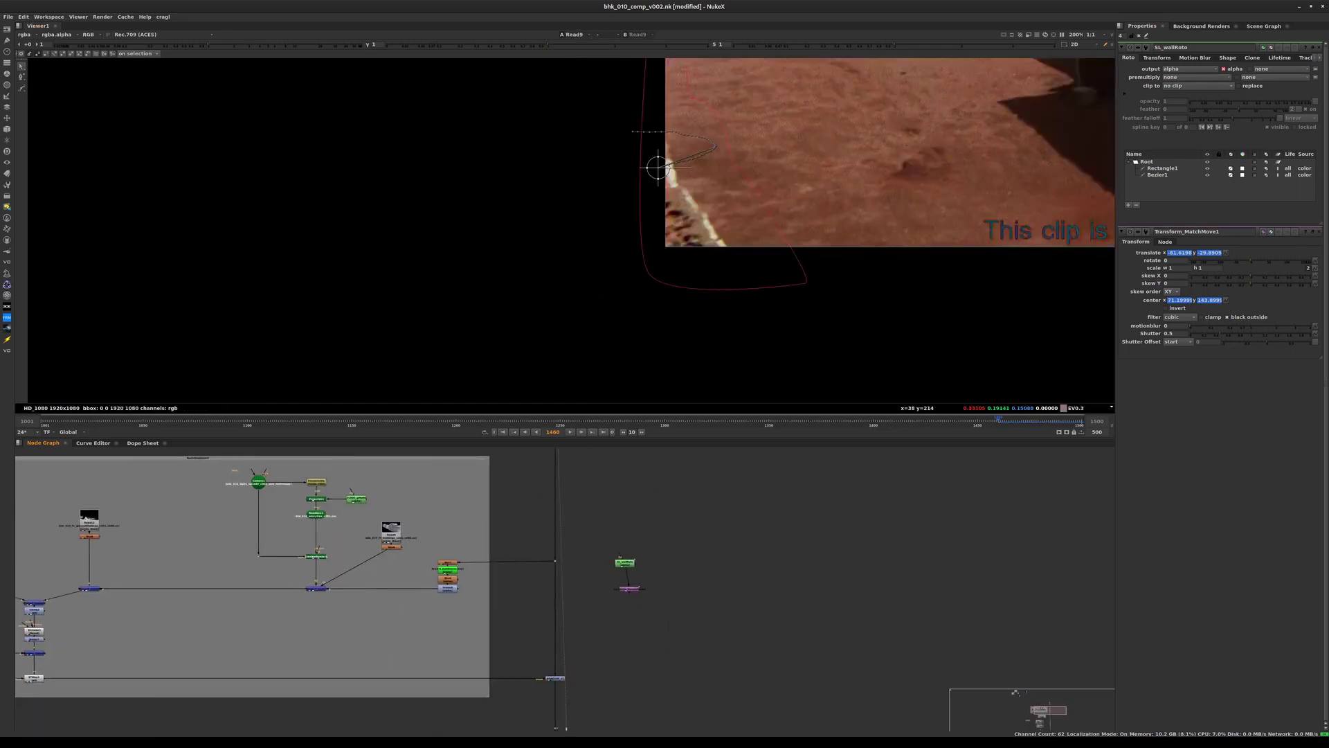
mouse_move(629, 588)
left_mouse_down()
mouse_move(620, 574)
mouse_move(593, 595)
mouse_move(623, 477)
mouse_move(626, 601)
left_mouse_up()
scroll(650, 546, "up", 4)
left_click(652, 546)
key("m")
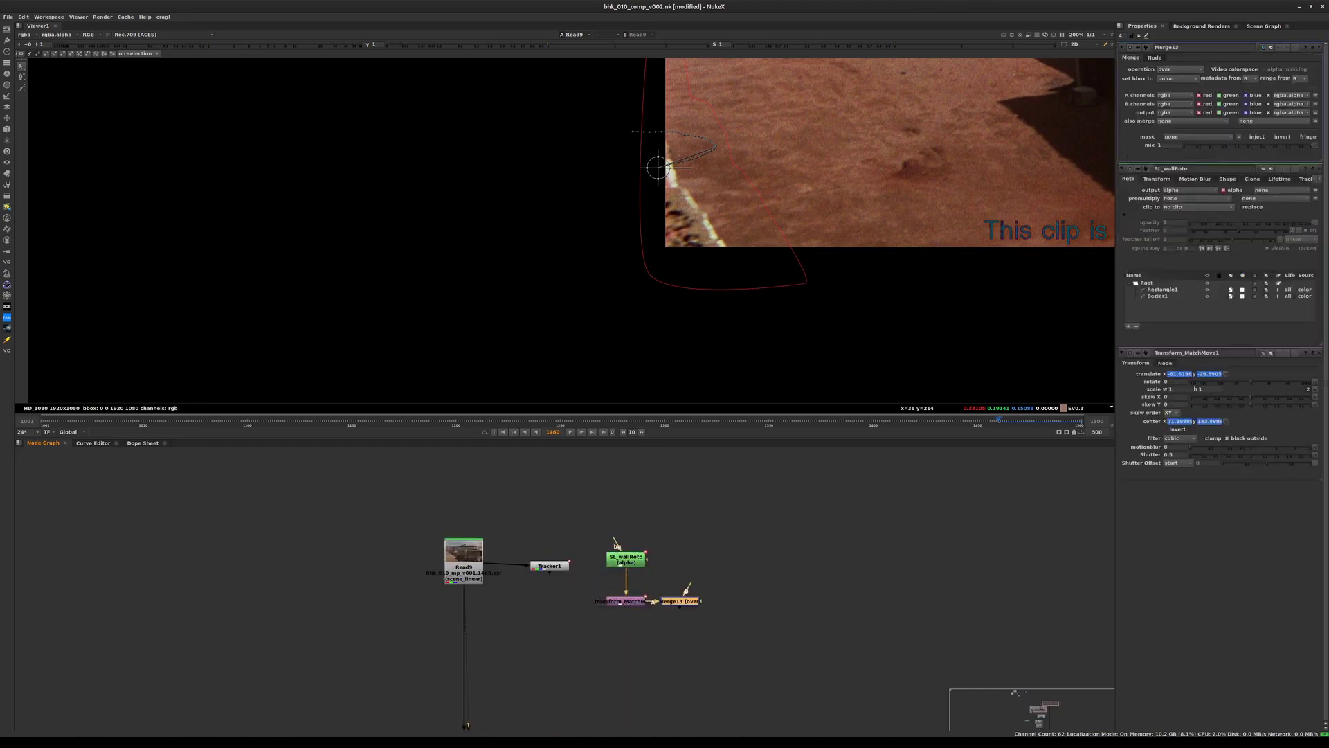
left_click_drag(689, 586, 569, 639)
key("1")
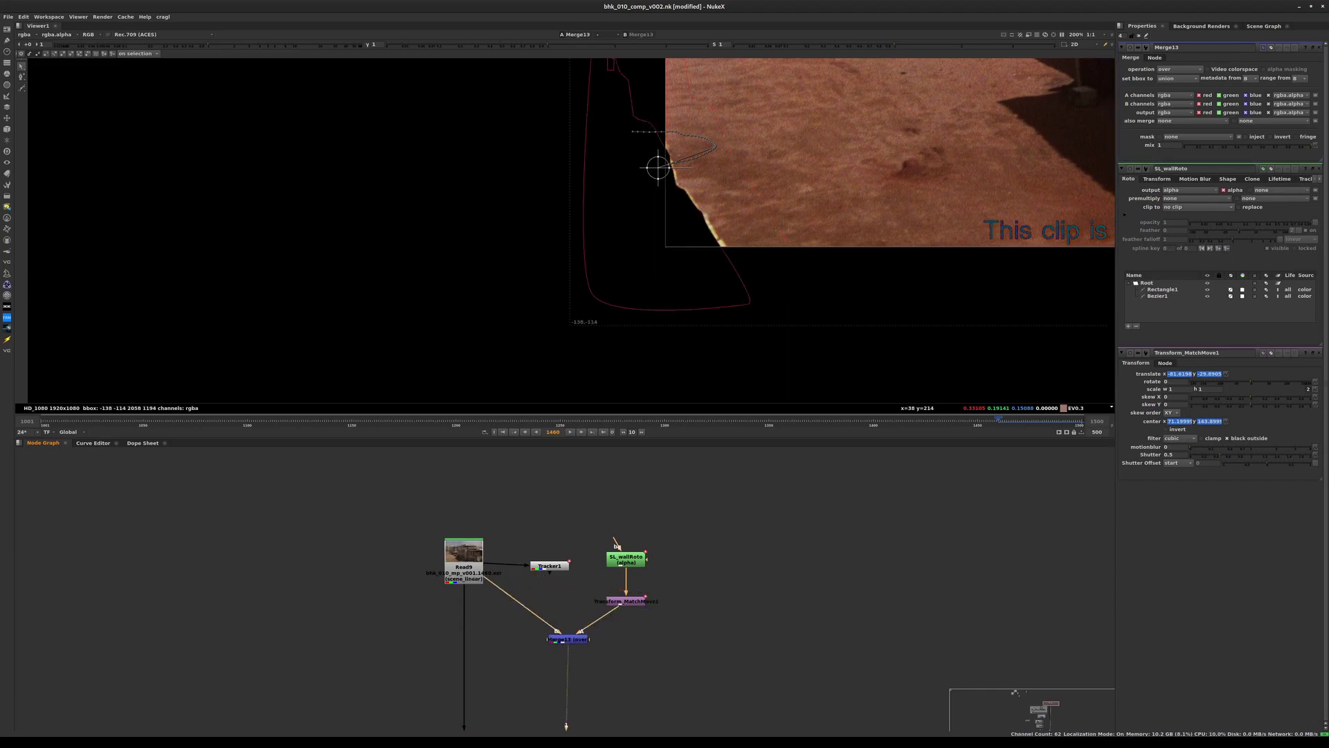
- Set the new merge's mix to 0.625 and close the match-move Transform's properties
left_click(678, 639)
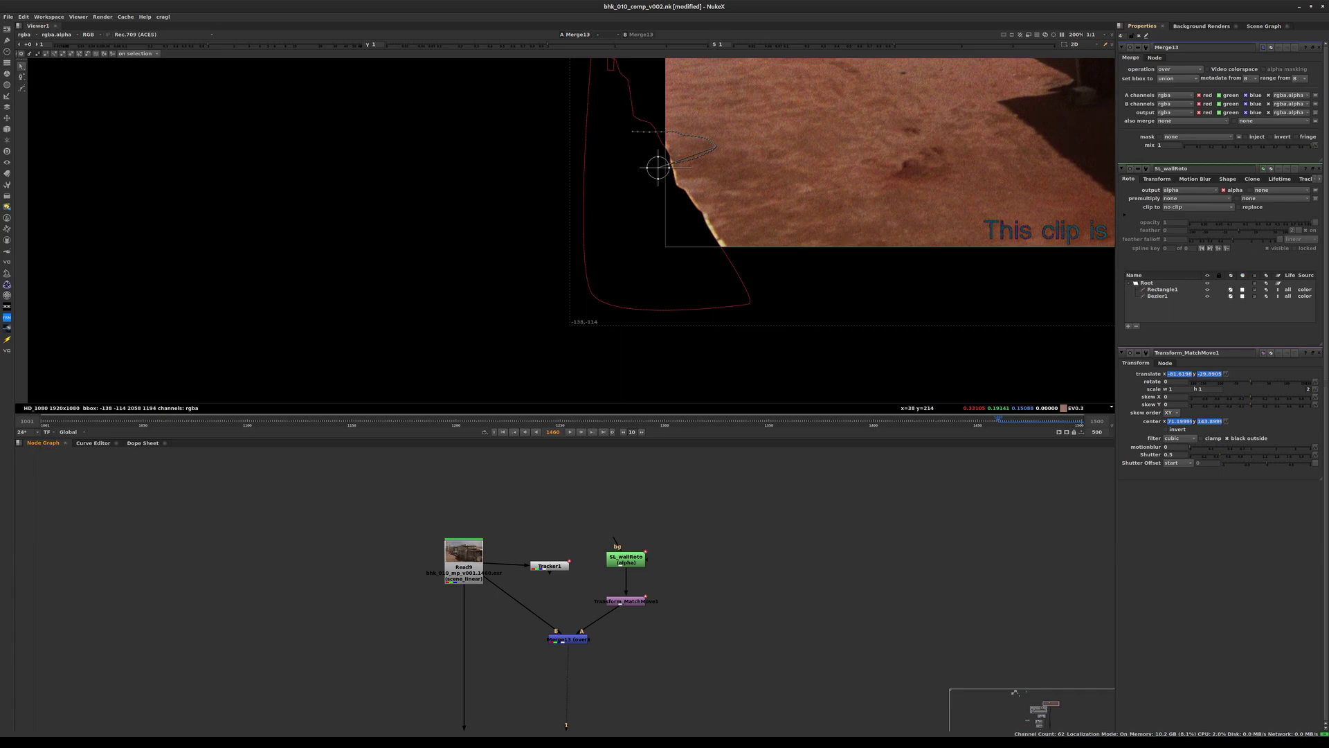
left_click_drag(1310, 146, 1263, 146)
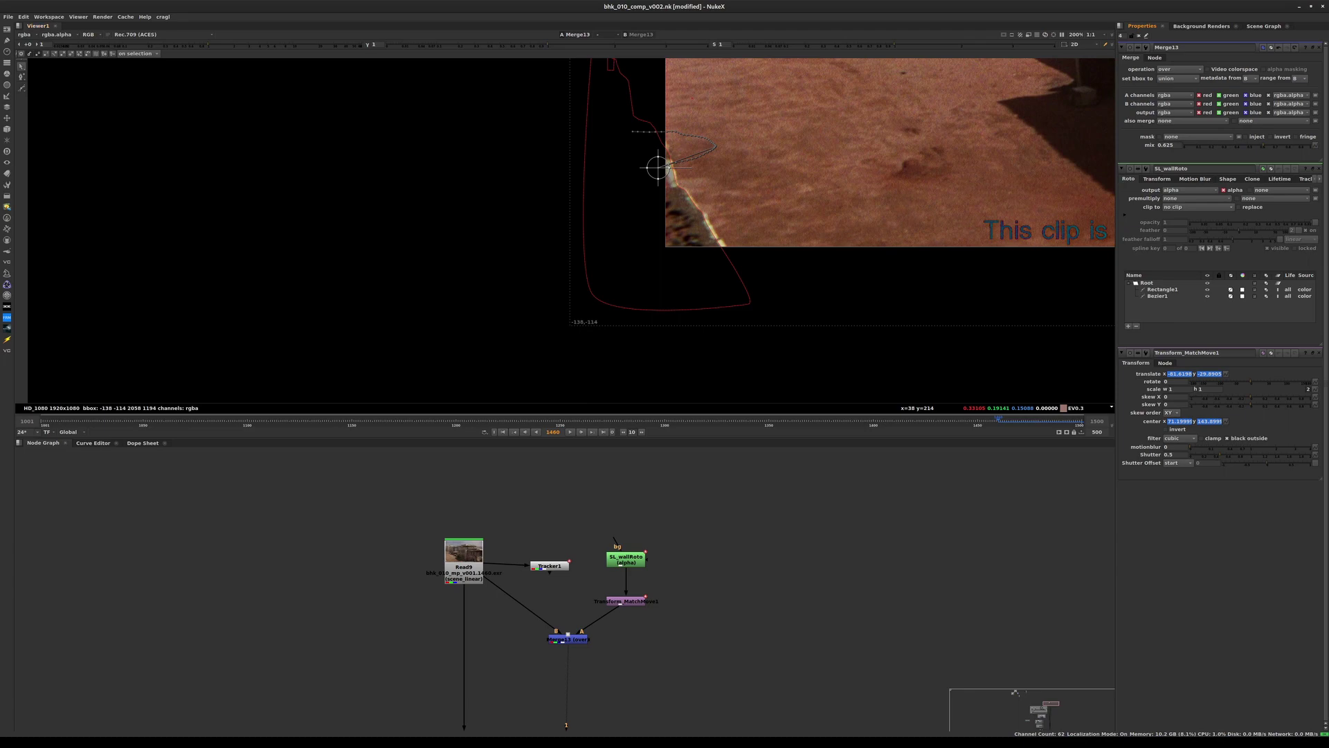
left_click(1318, 353)
middle_click_drag(692, 98, 645, 132)
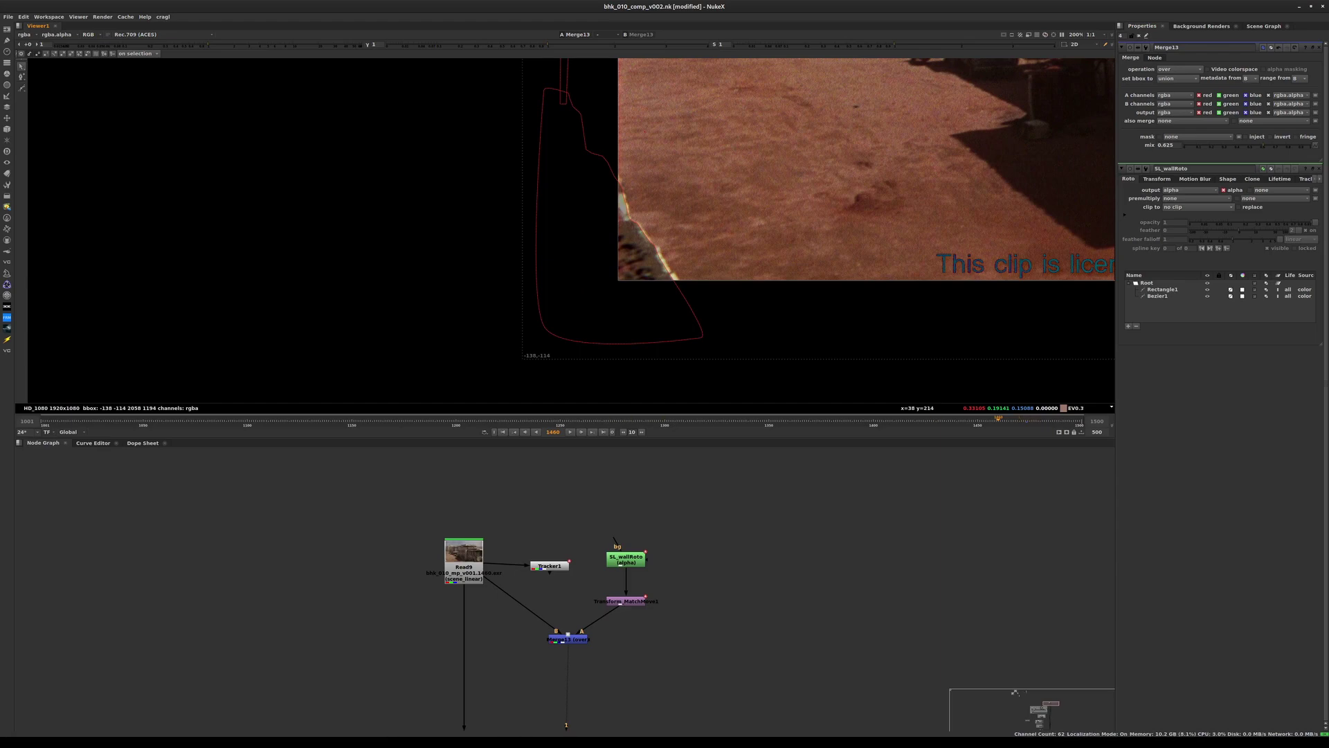
- Compare the roto at its keyframes, and try nudging Bezier1's lower wall-edge points slightly right at frame 1460
key("ctrl+Right")
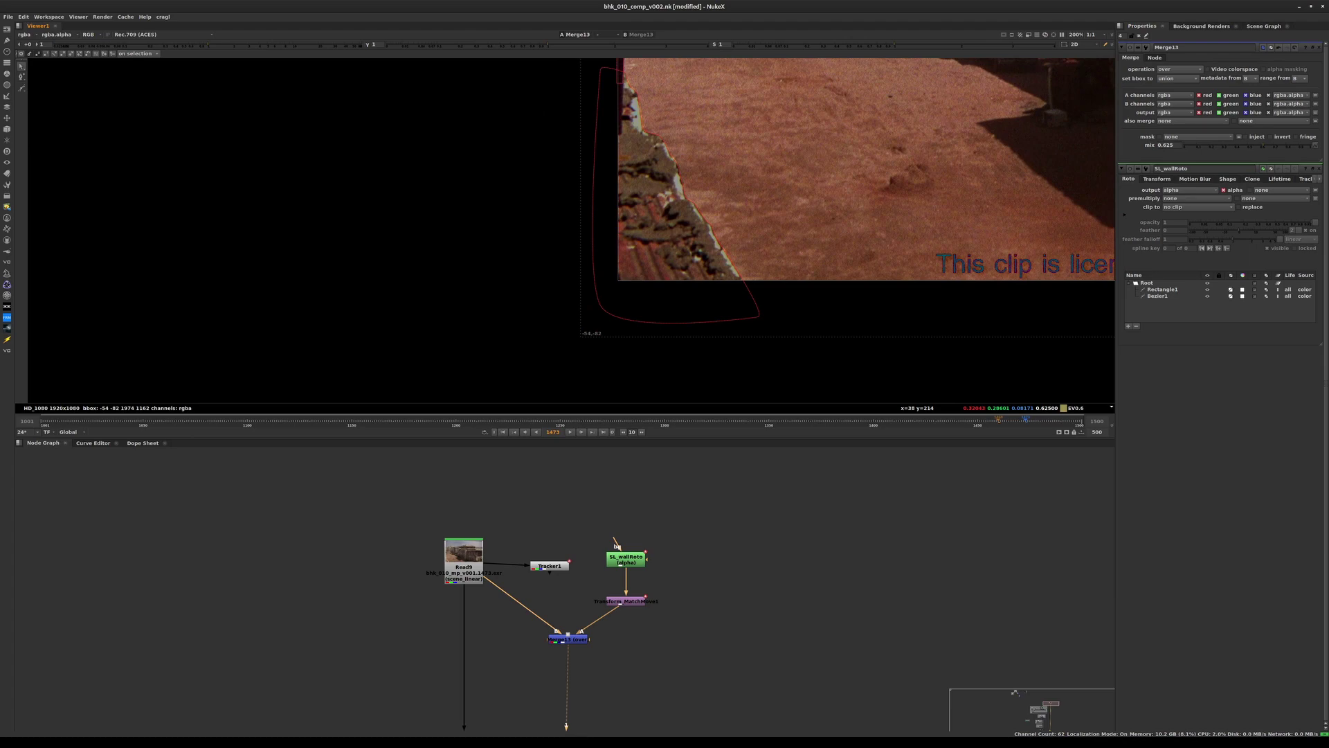
key("ctrl+Left")
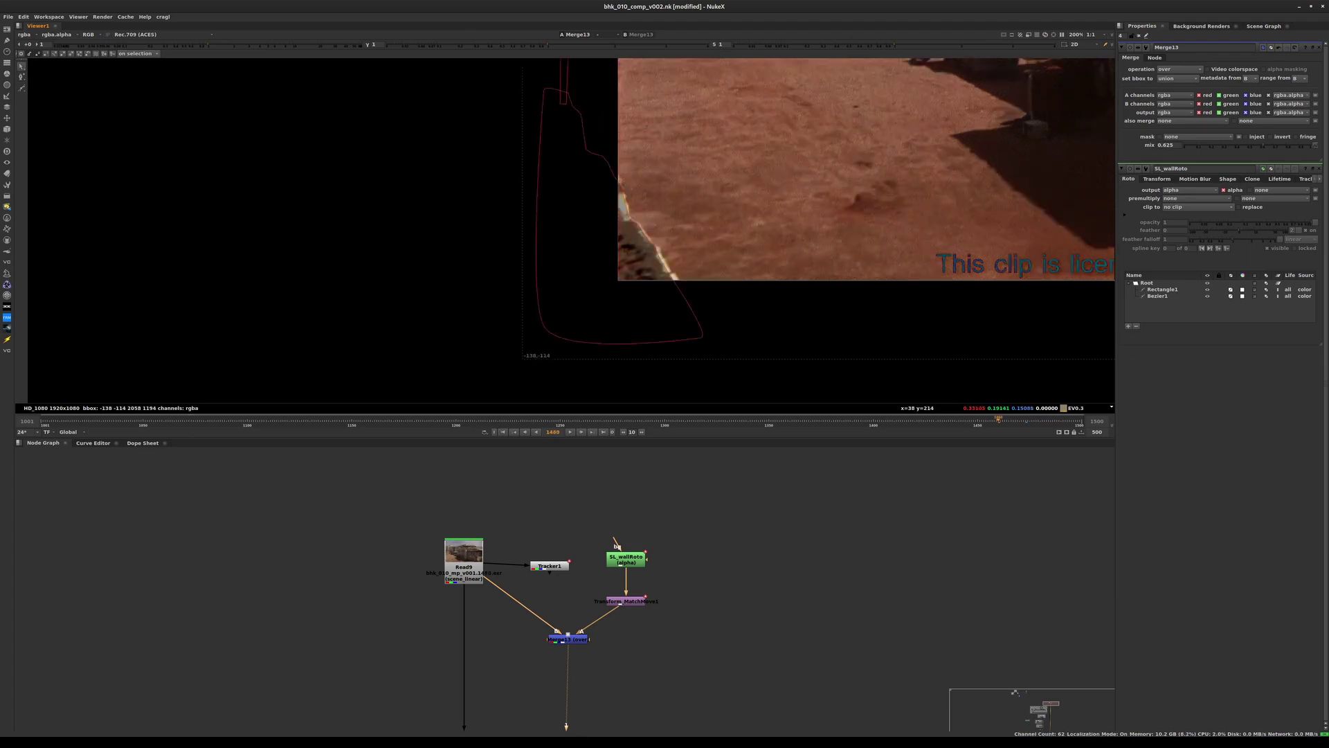
left_click(1157, 296)
scroll(669, 264, "up", 3)
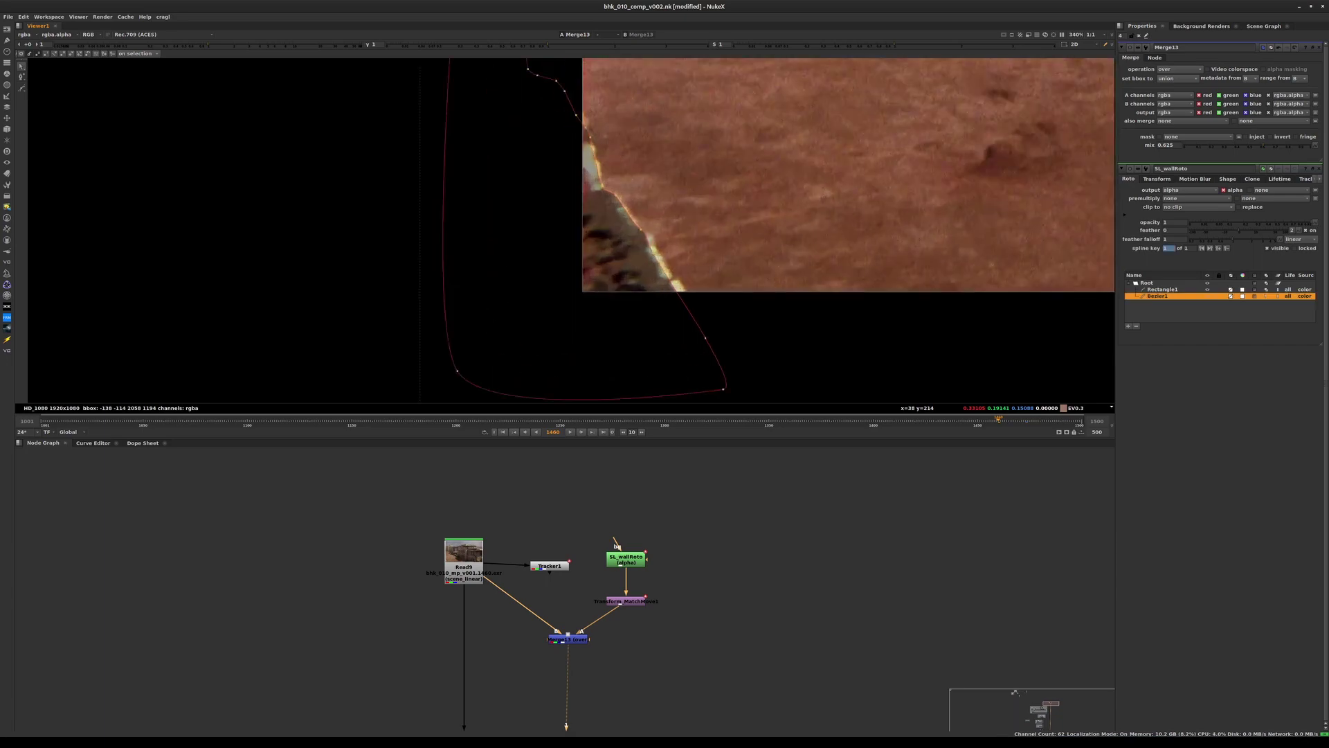
left_click_drag(638, 245, 729, 361)
left_click_drag(679, 295, 683, 294)
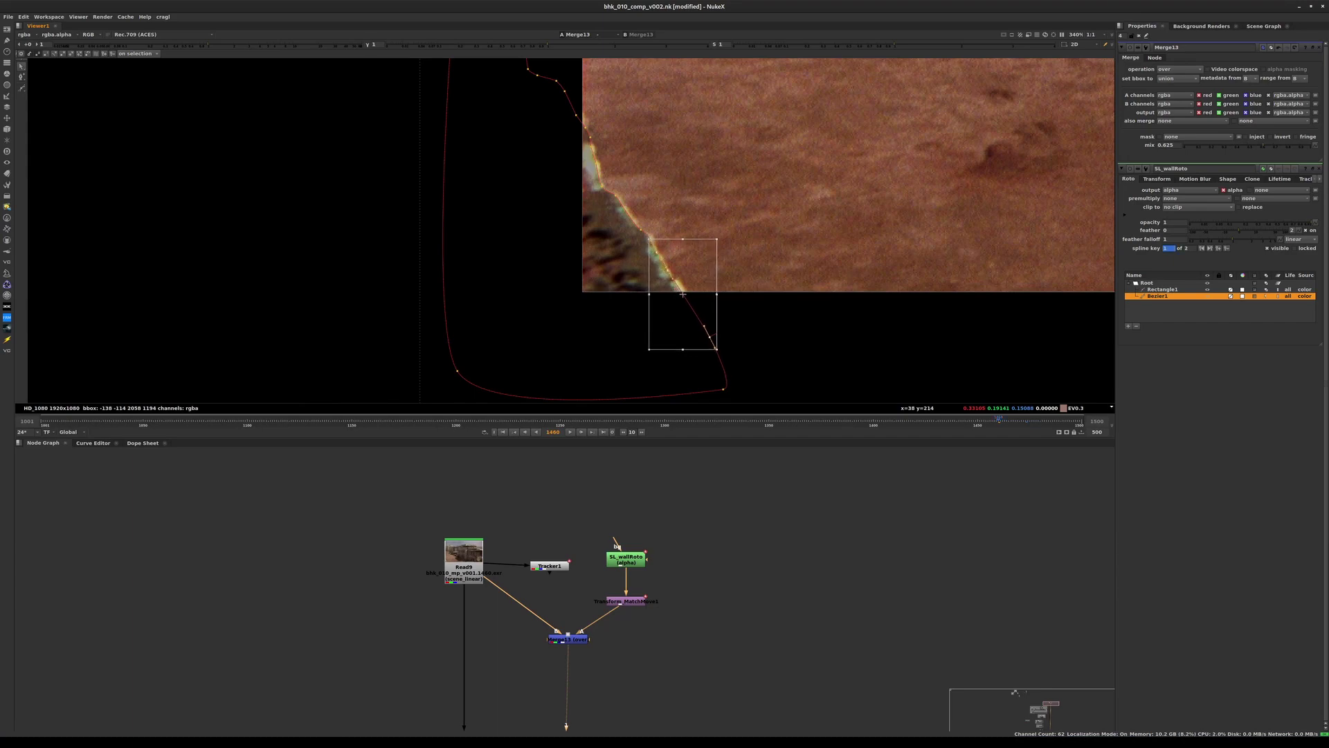
key("Escape")
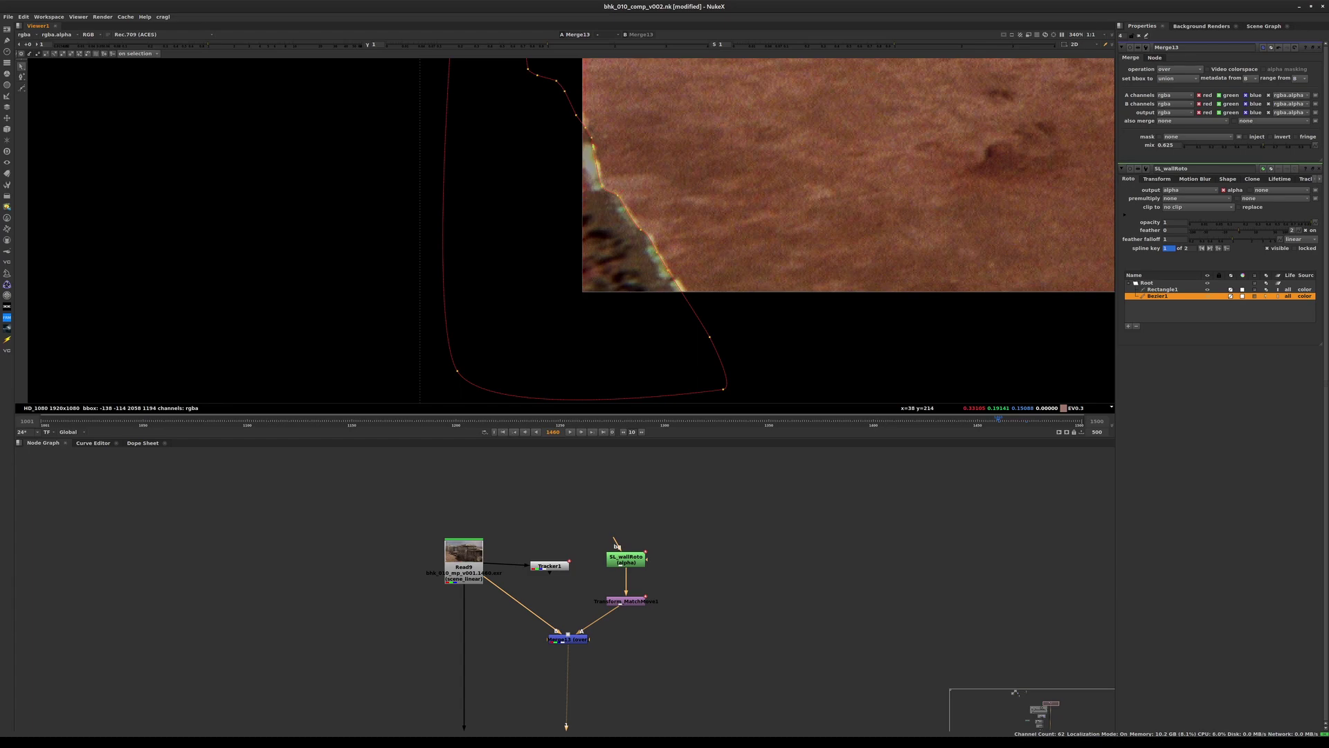
left_click_drag(586, 132, 722, 362)
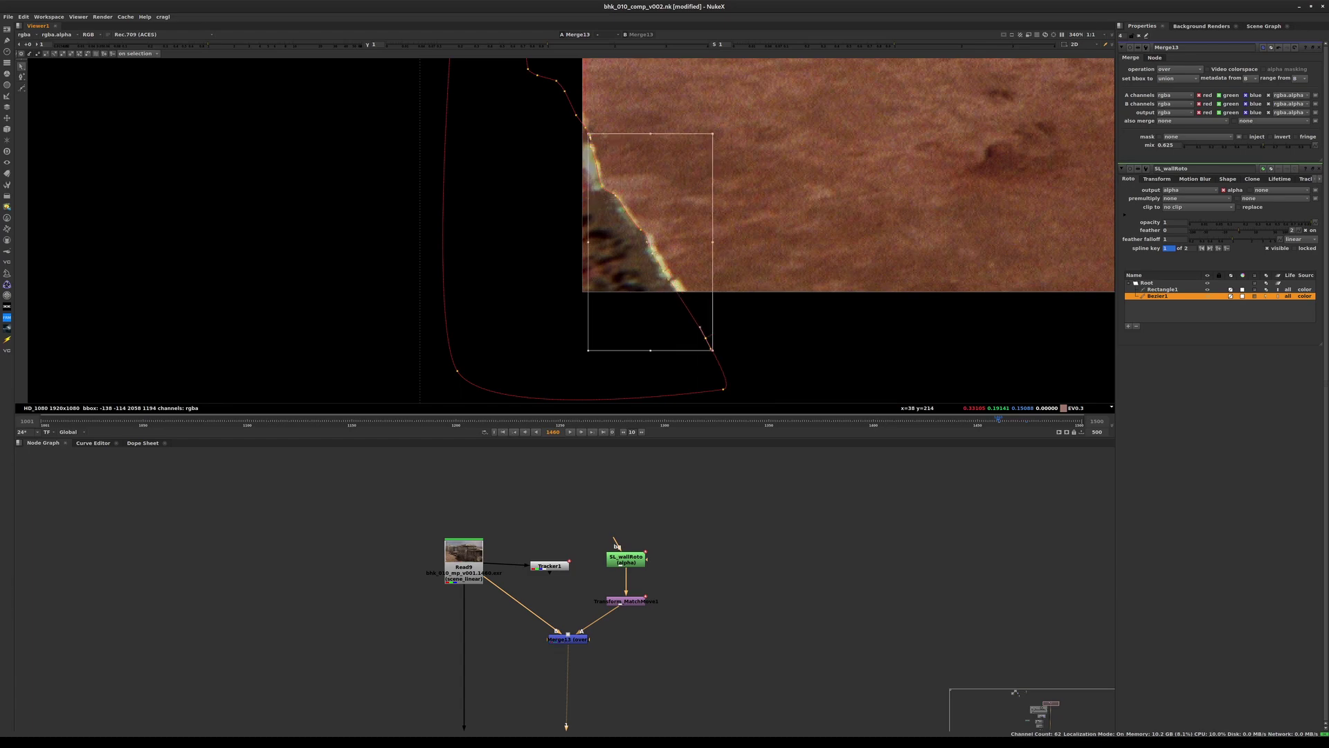
left_click(748, 346)
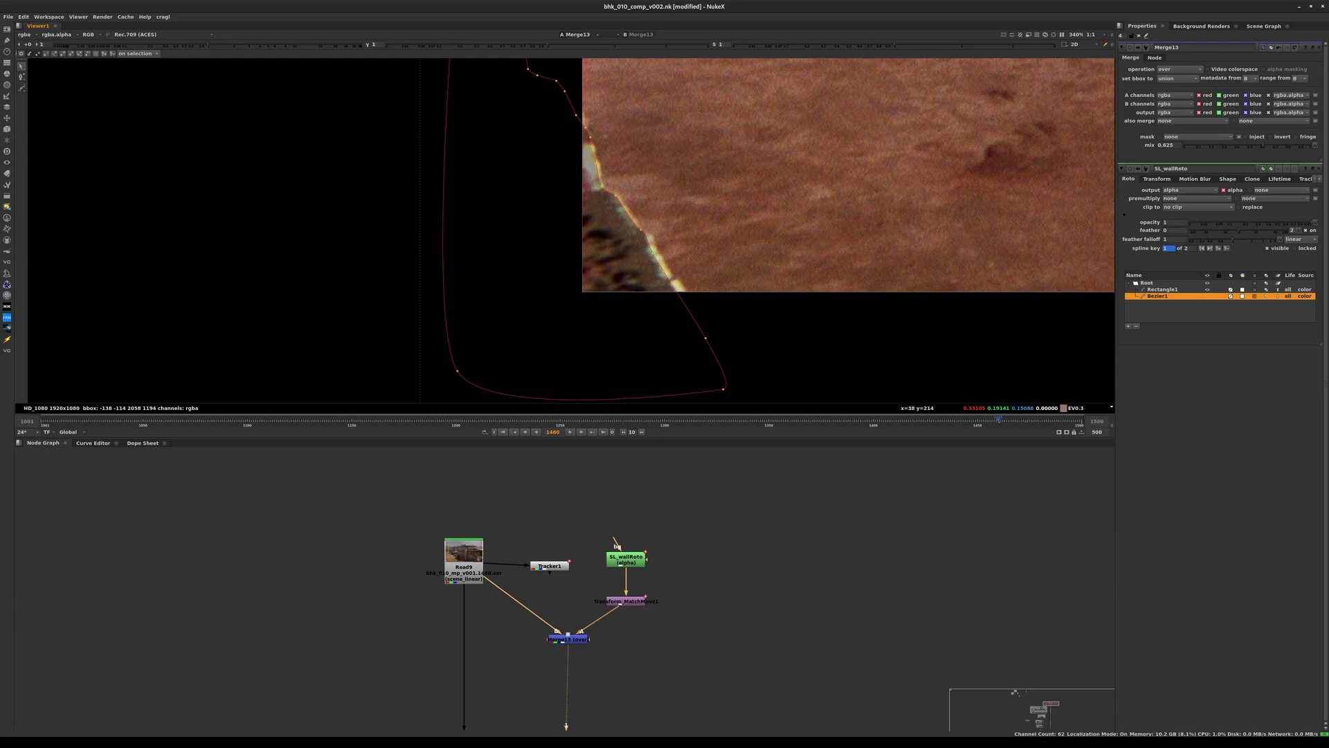
- Select Bezier1's points along the wall edge at frame 1460 and shift them slightly right to match the plate
left_click_drag(548, 116, 714, 360)
scroll(690, 281, "up", 3)
left_click_drag(606, 207, 611, 206)
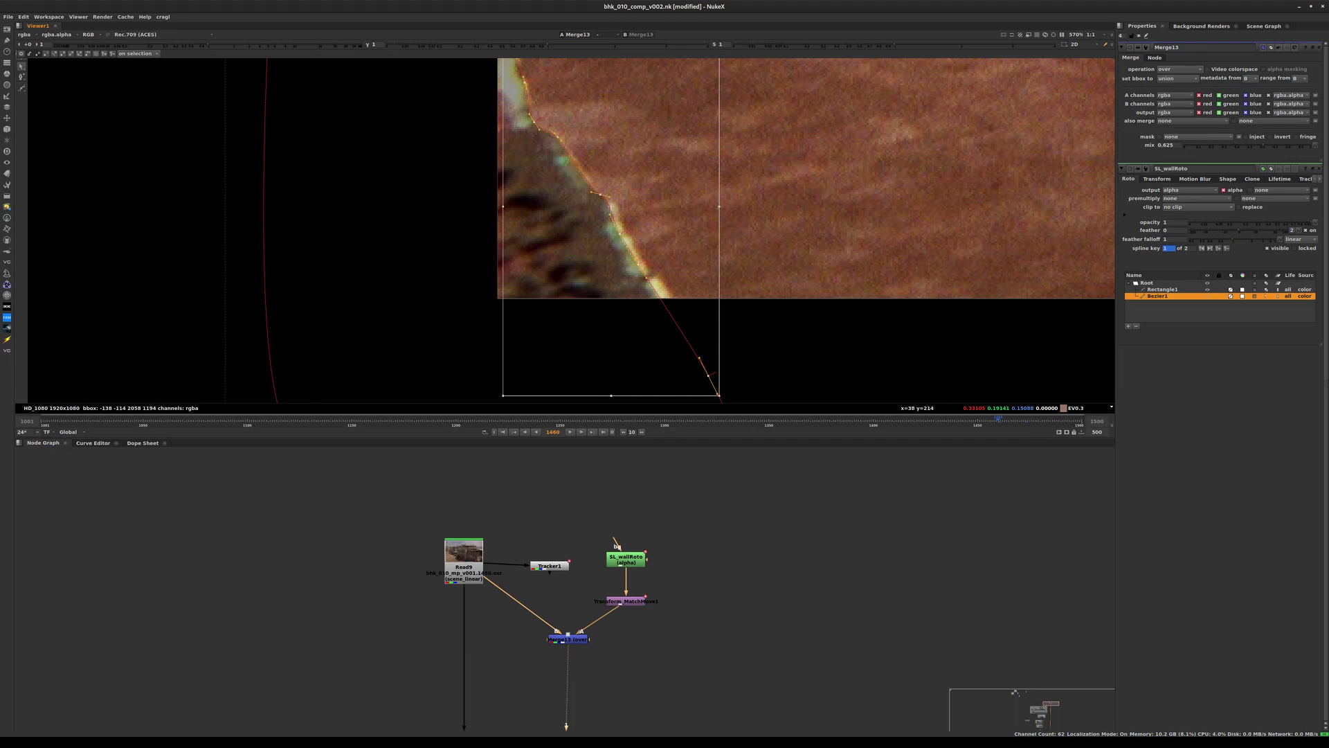
key("Escape")
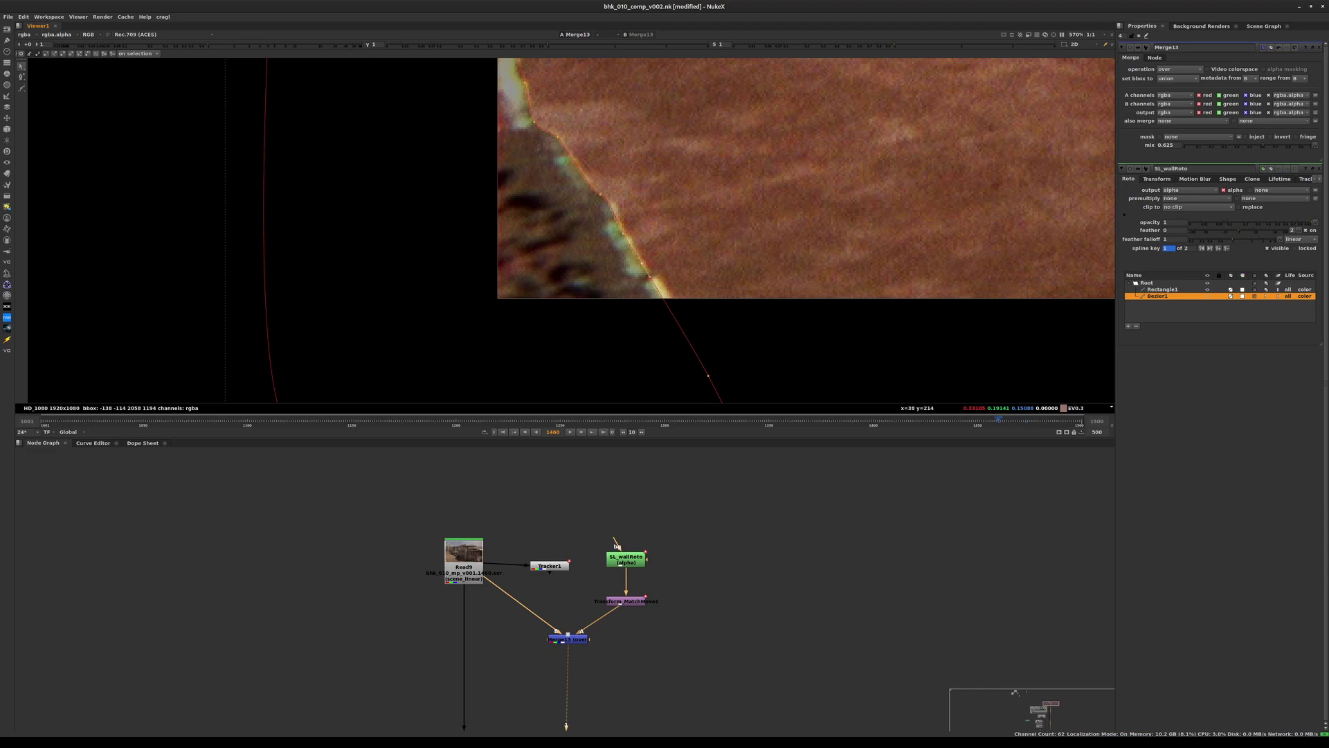
scroll(708, 376, "down", 2)
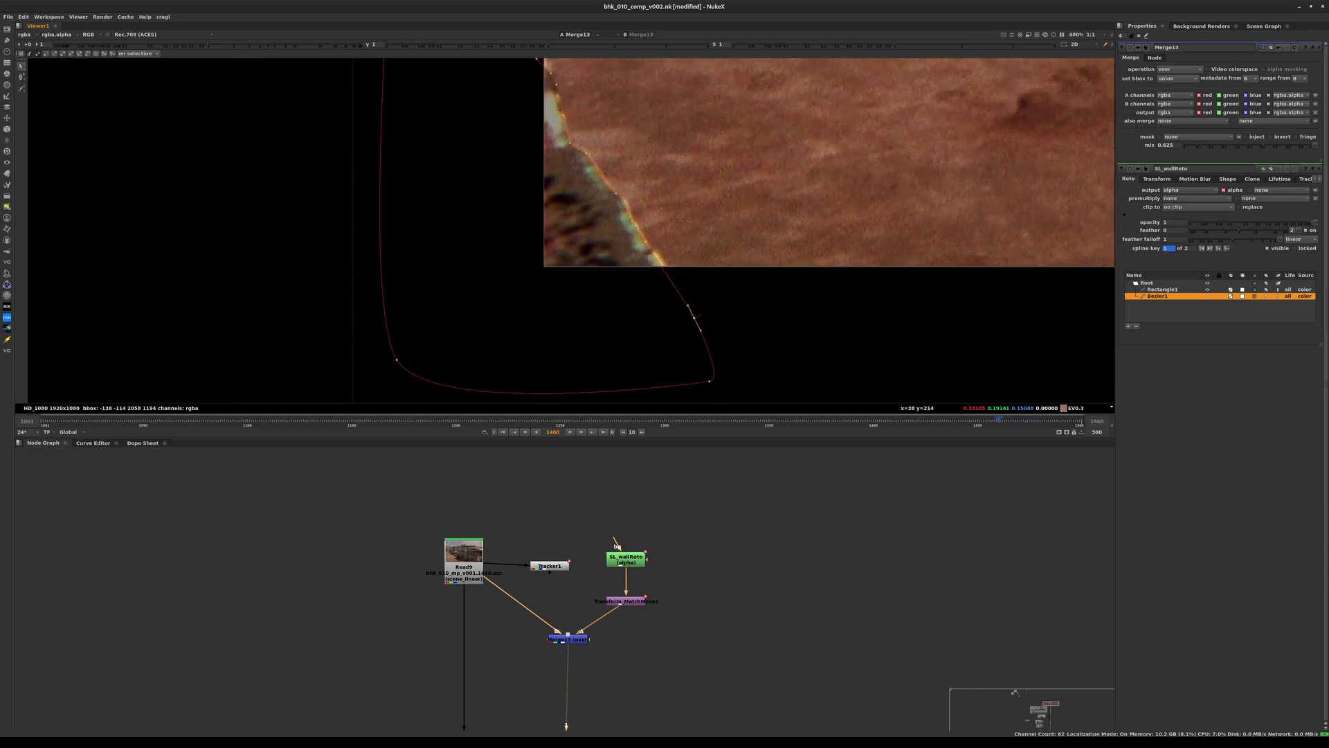
- Shift the whole Bezier1 shape down and left to follow the wall edge at frames 1457 and 1456
key("Left")
key("Left")
key("Left")
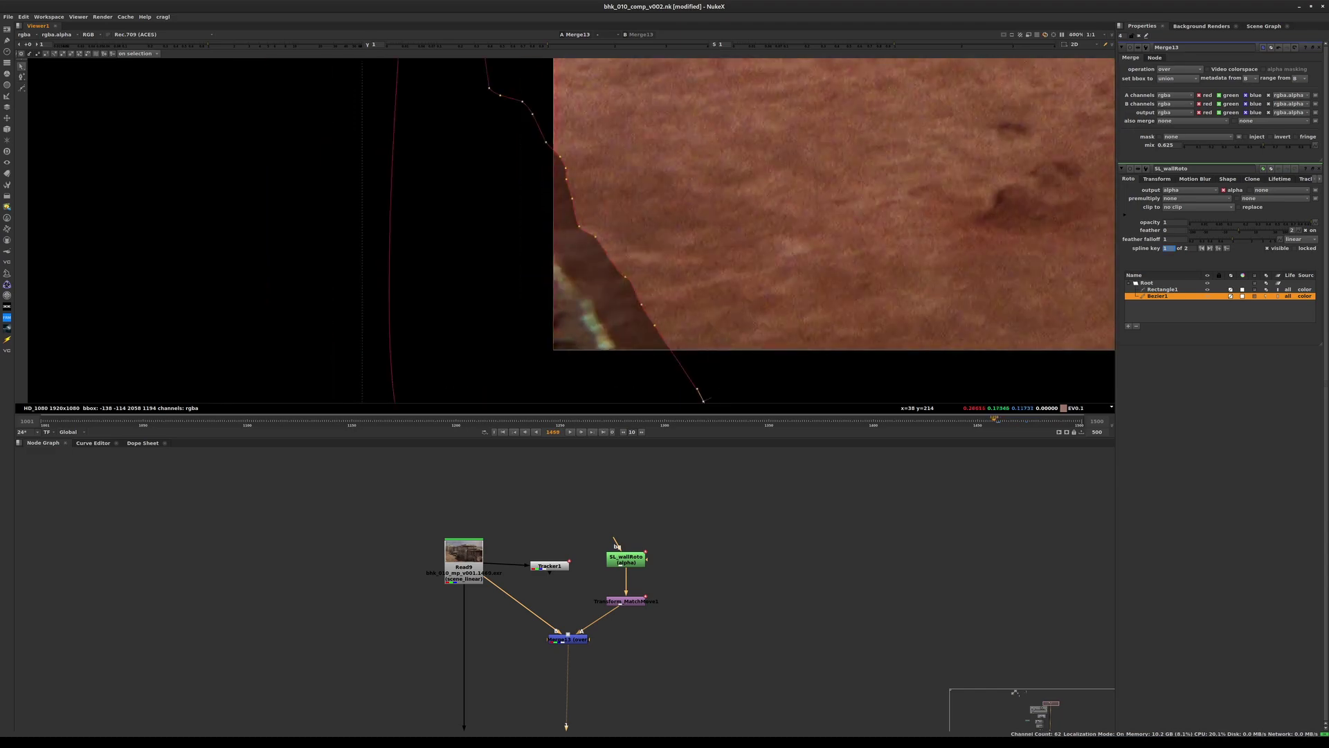
key("Right")
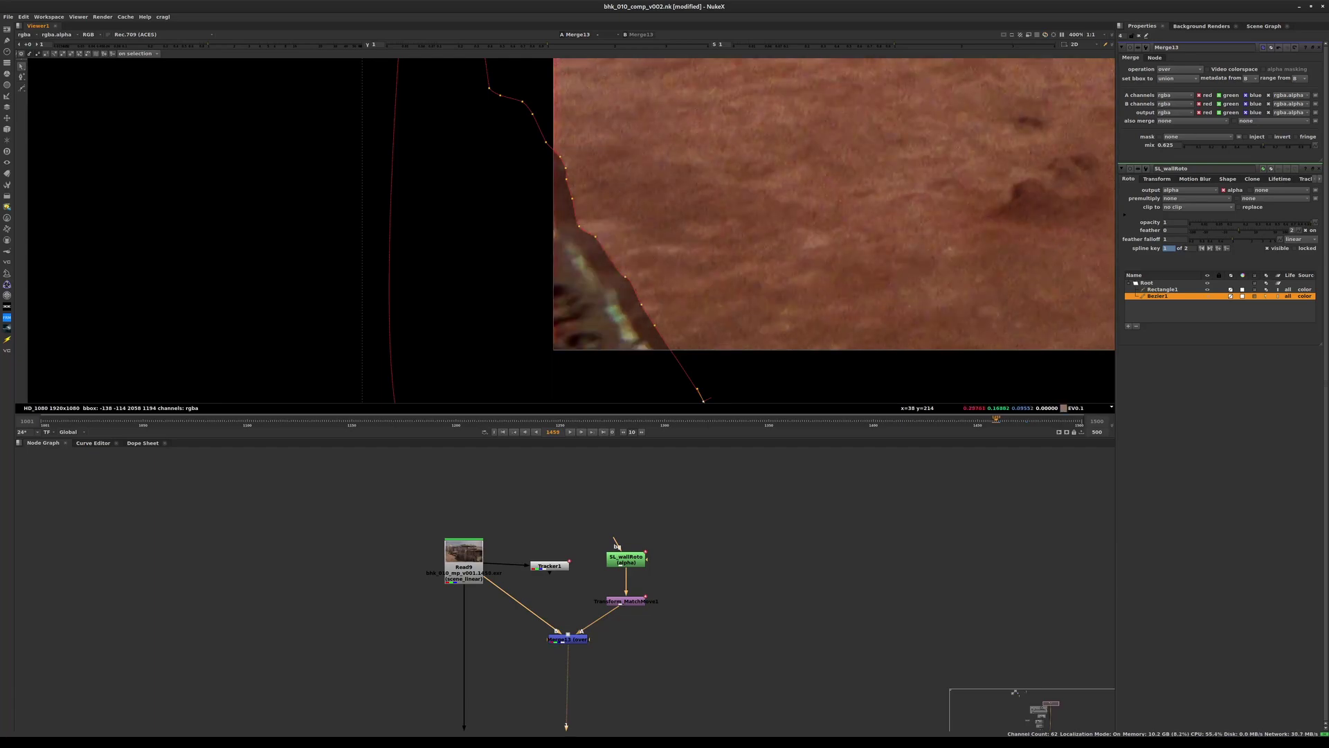
key("Left")
key("Left")
key("Left")
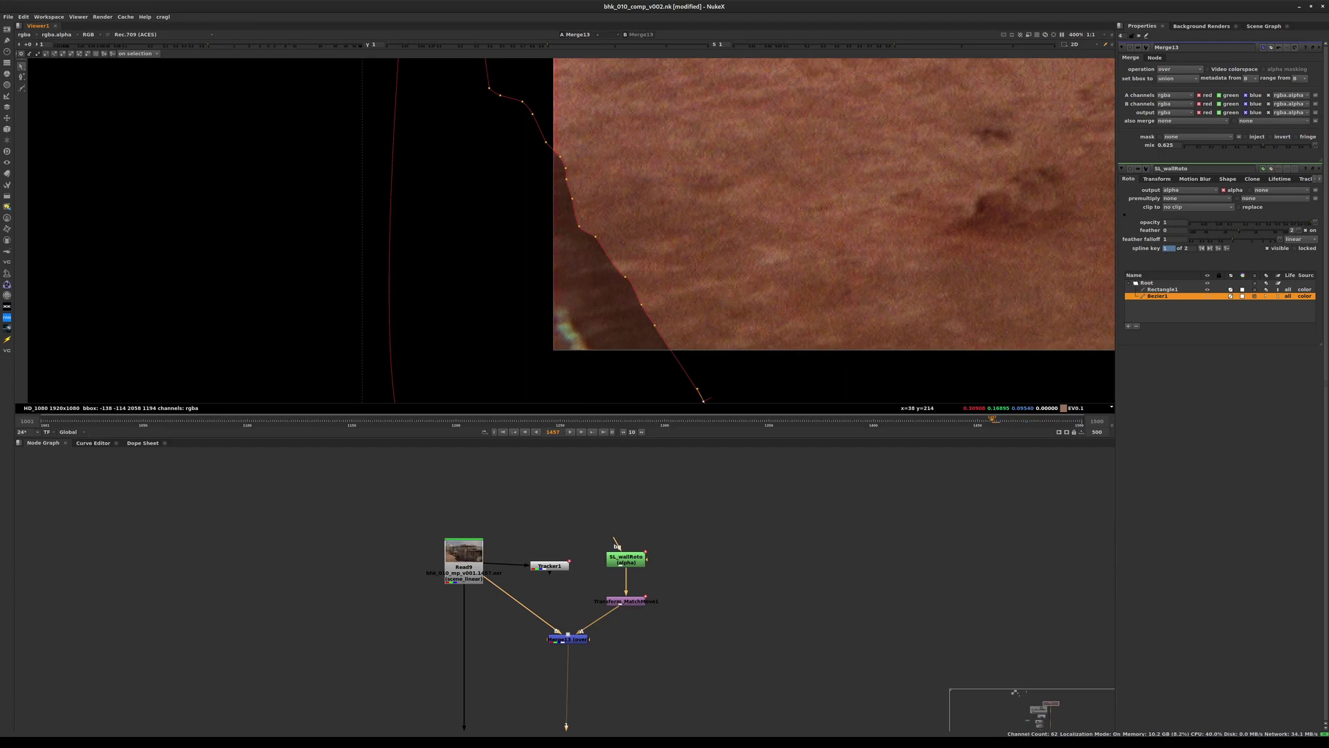
scroll(738, 216, "down", 3)
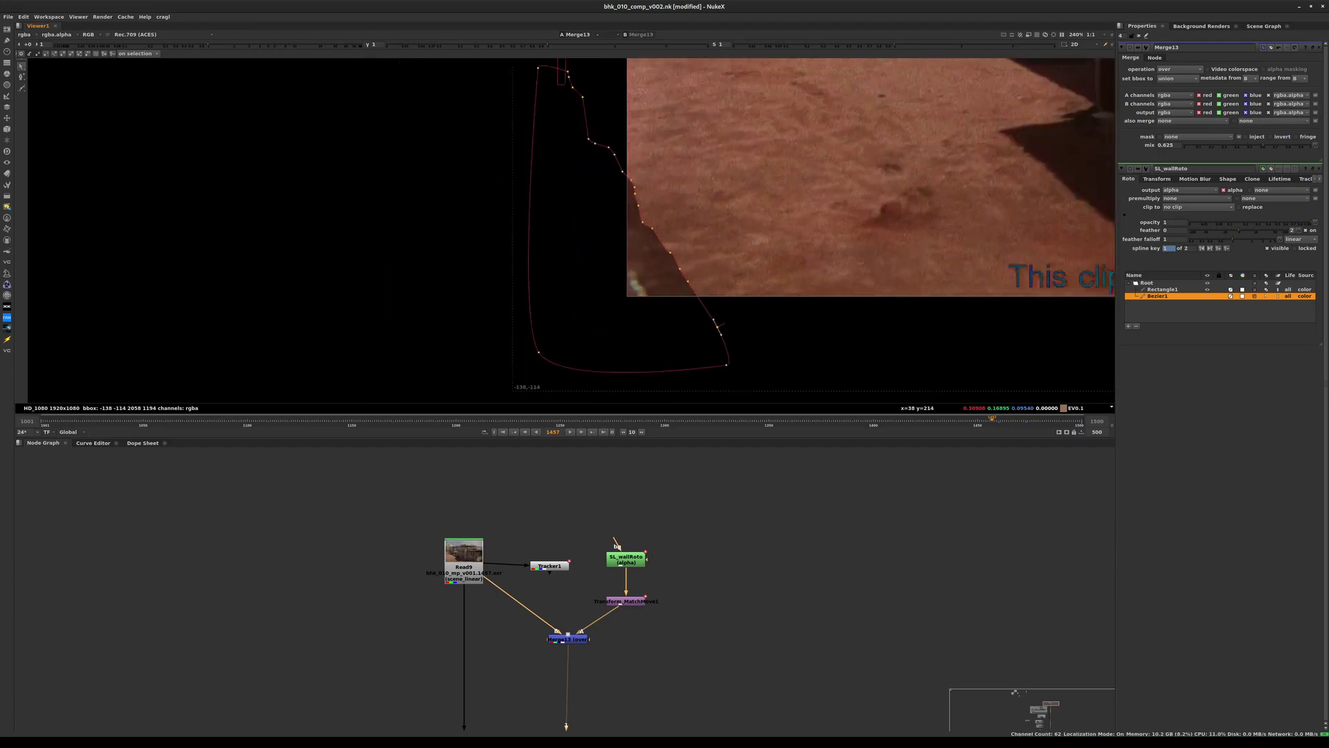
key("ctrl+a")
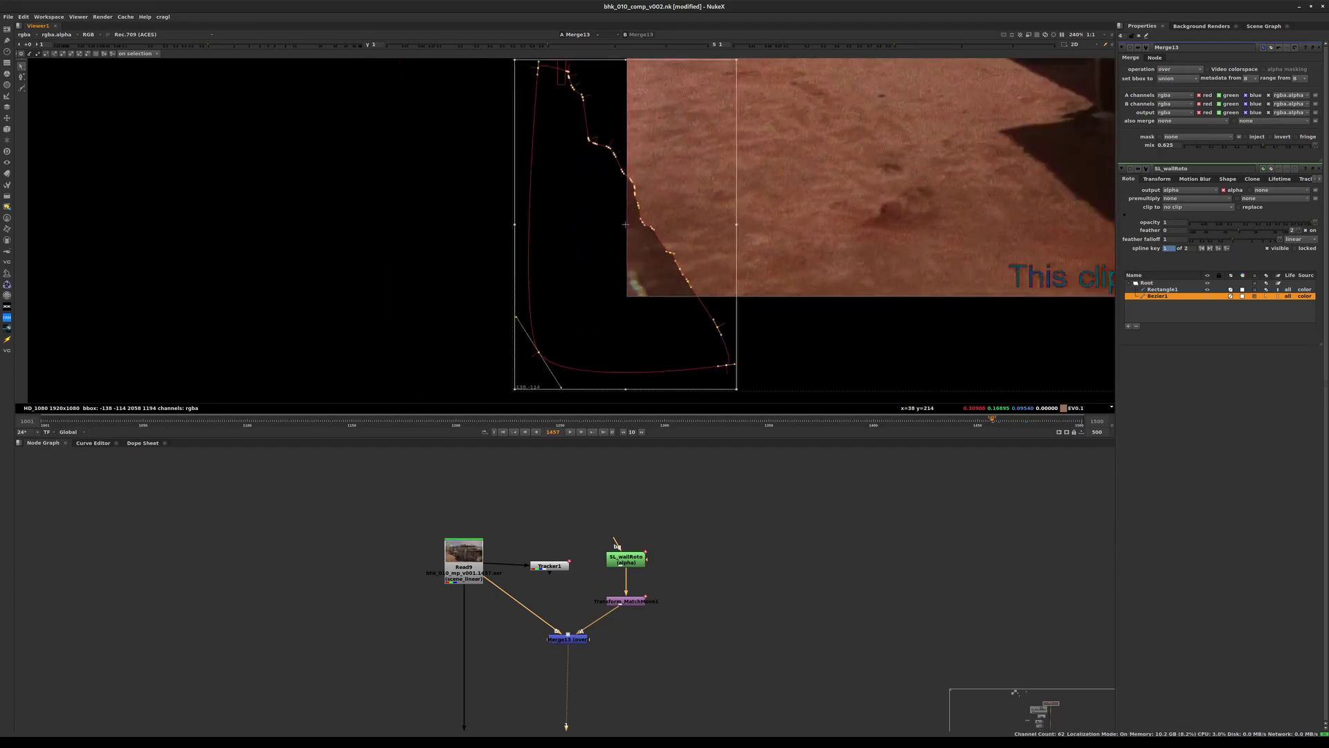
left_click_drag(625, 224, 587, 244)
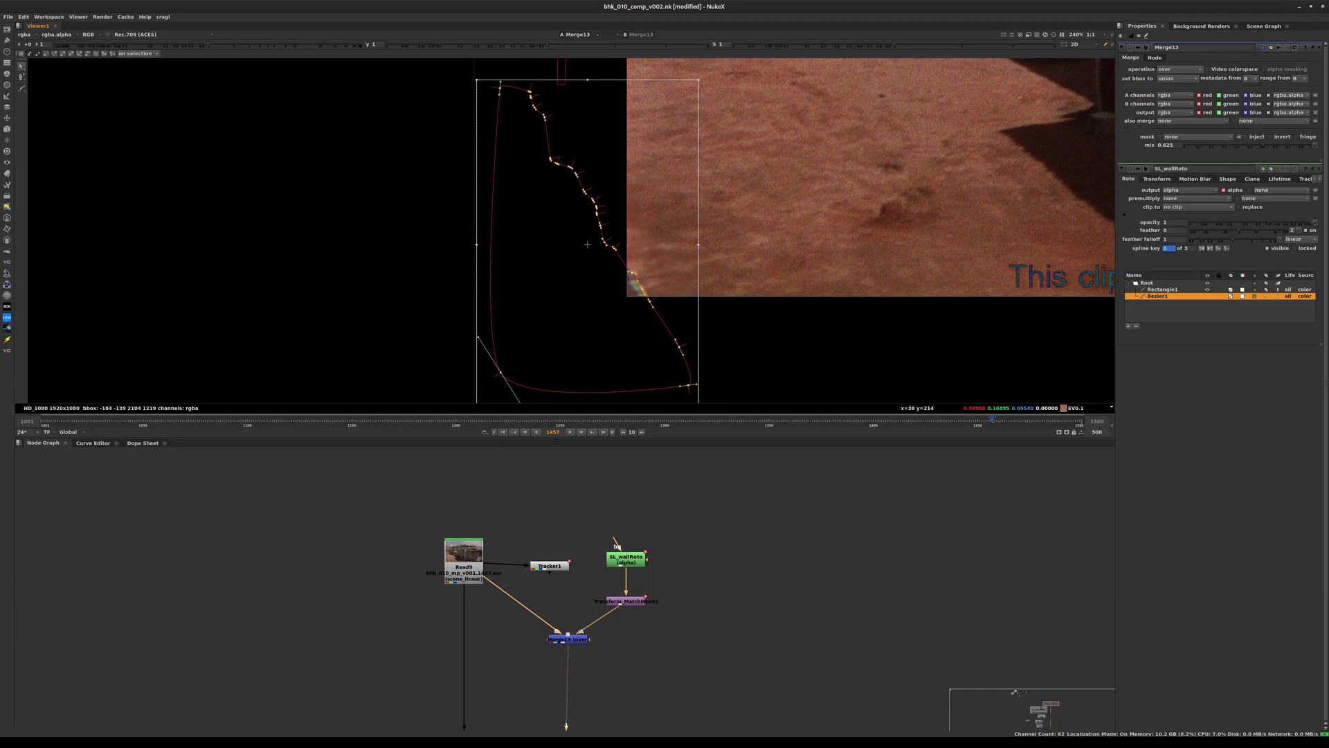
key("Left")
left_click_drag(587, 244, 569, 250)
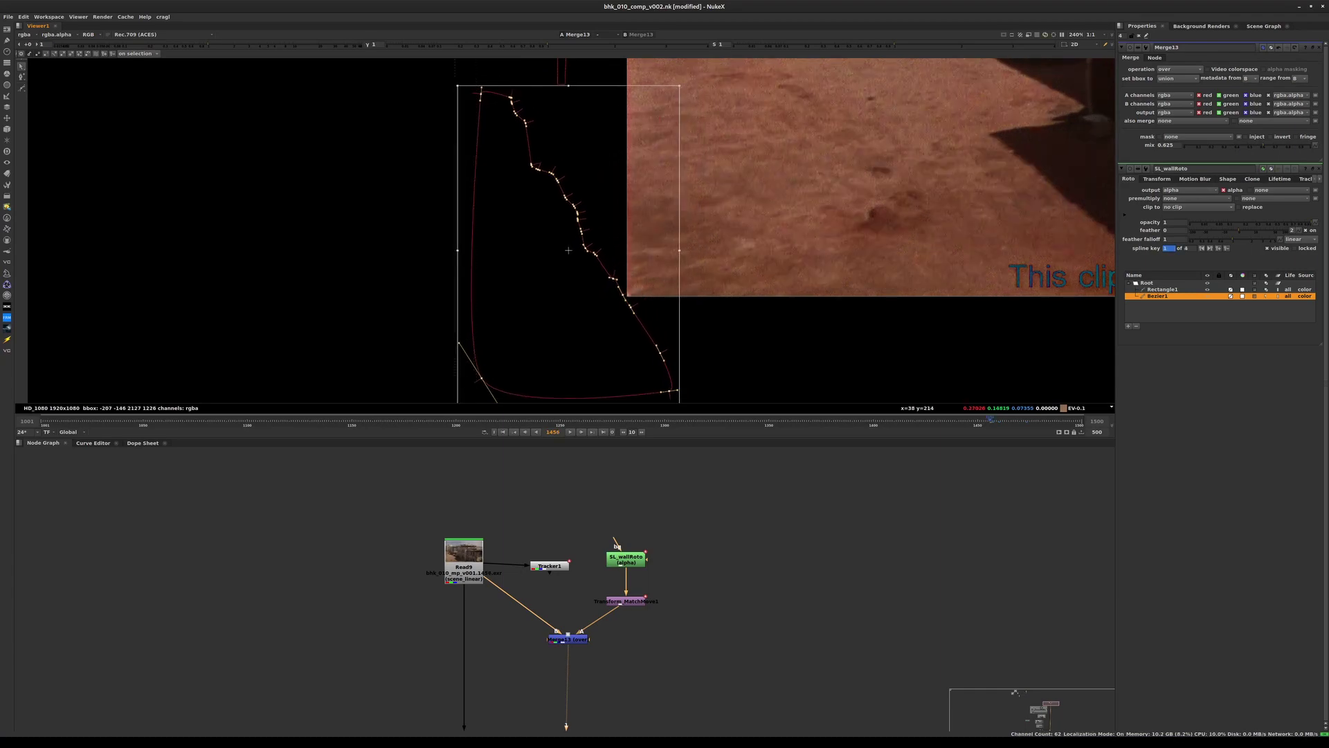
- Save the script and step forward frame by frame from 1456 to 1497, checking Bezier1 against the plate's wall edge
middle_click_drag(568, 250, 575, 401)
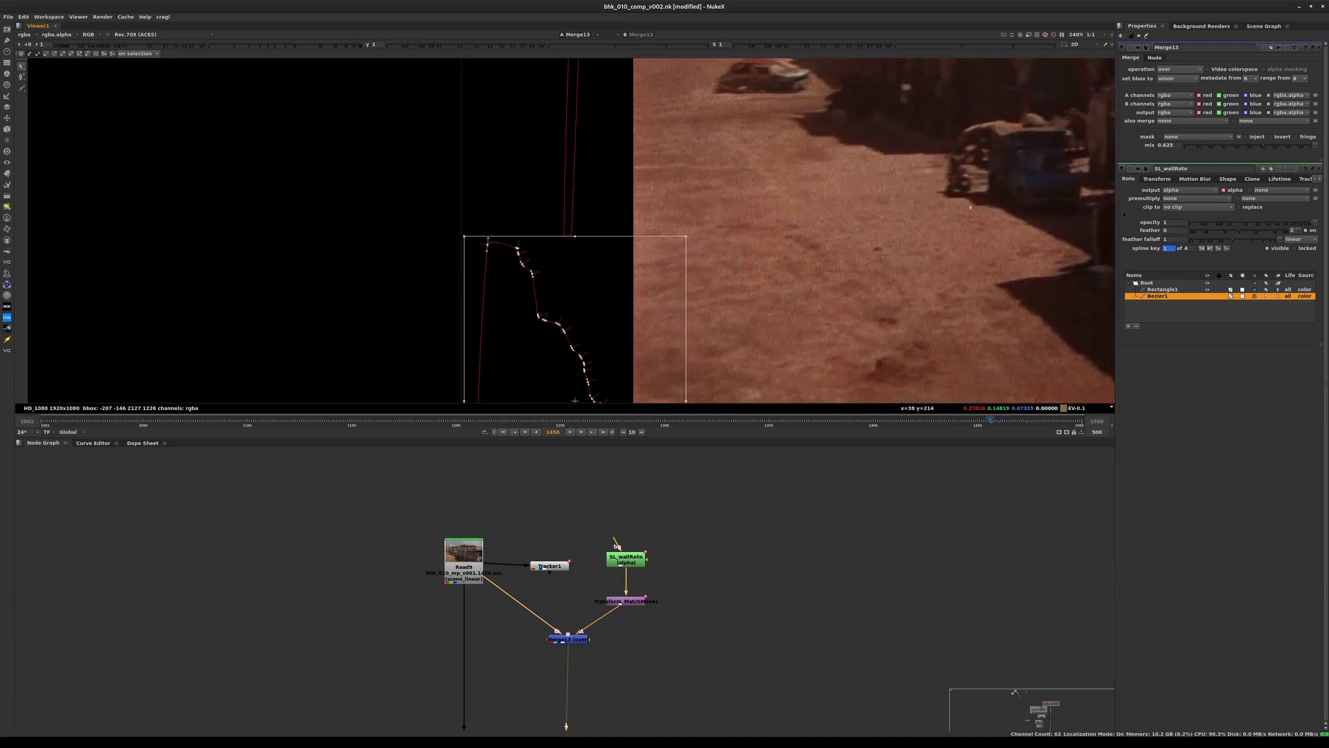
key("ctrl+s")
key("Right")
key("Right")
key("Right")
key("Right")
key("Right")
key("Right")
key("Right")
key("Right")
key("Right")
key("Right")
key("Right")
key("Right")
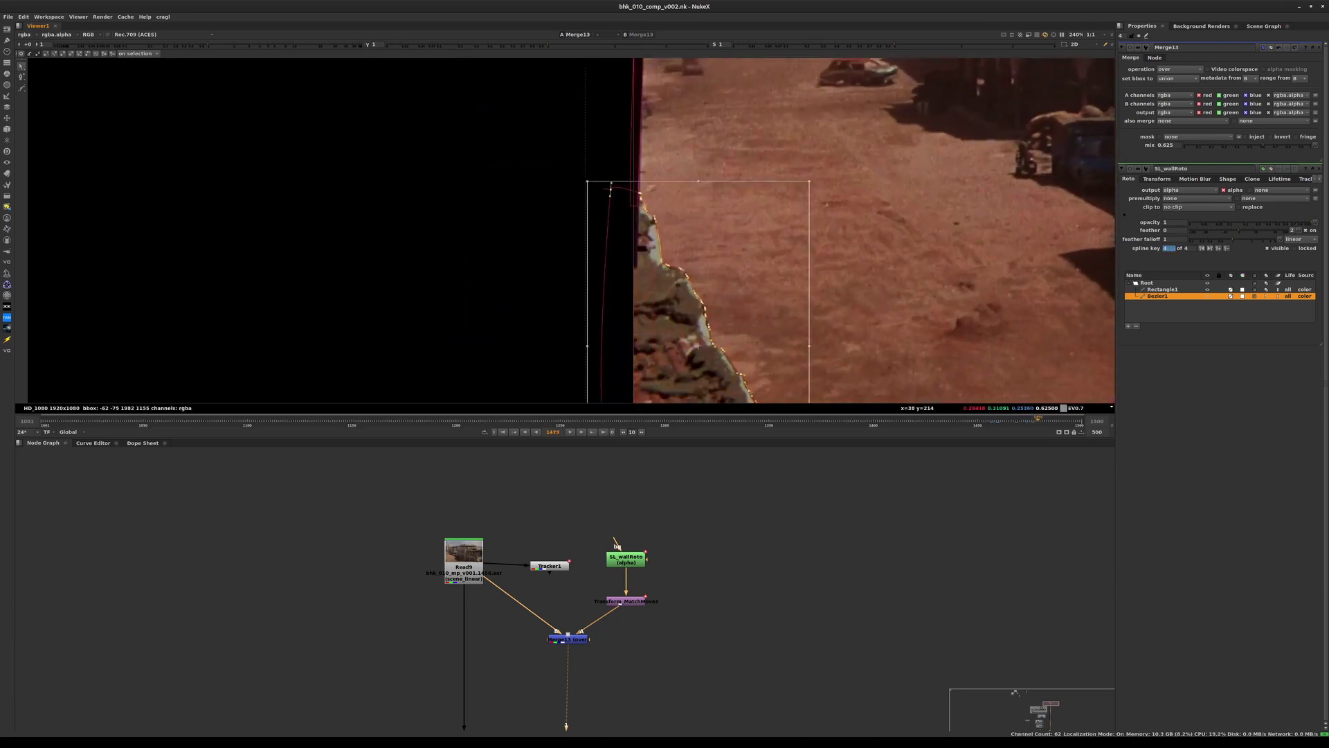
key("Right")
key("Right")
key("Right")
key("Right")
key("Right")
key("Right")
key("Right")
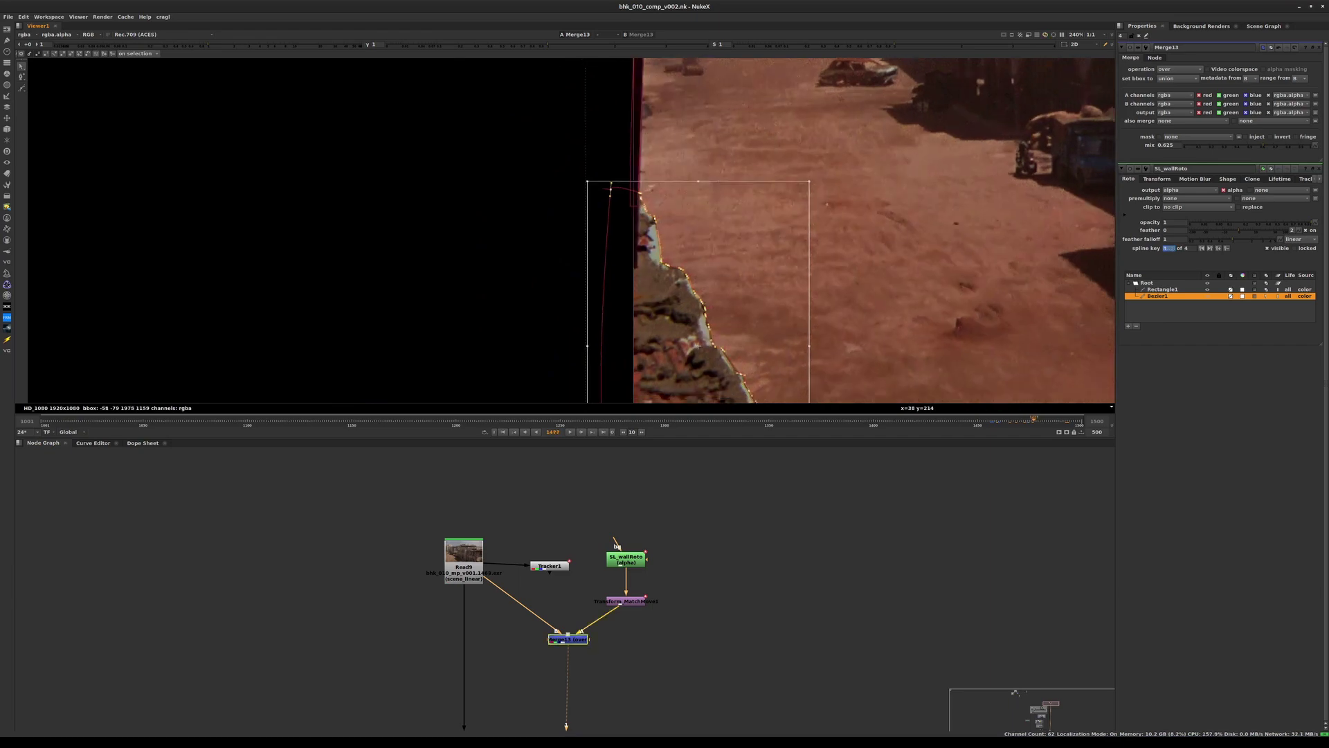
key("Right")
key("Right")
key("Right")
key("Right")
key("Right")
key("Right")
key("Right")
key("Right")
key("Right")
key("Right")
key("Right")
key("Right")
key("Right")
key("Right")
key("Right")
key("Right")
key("Right")
key("Right")
key("Right")
key("Right")
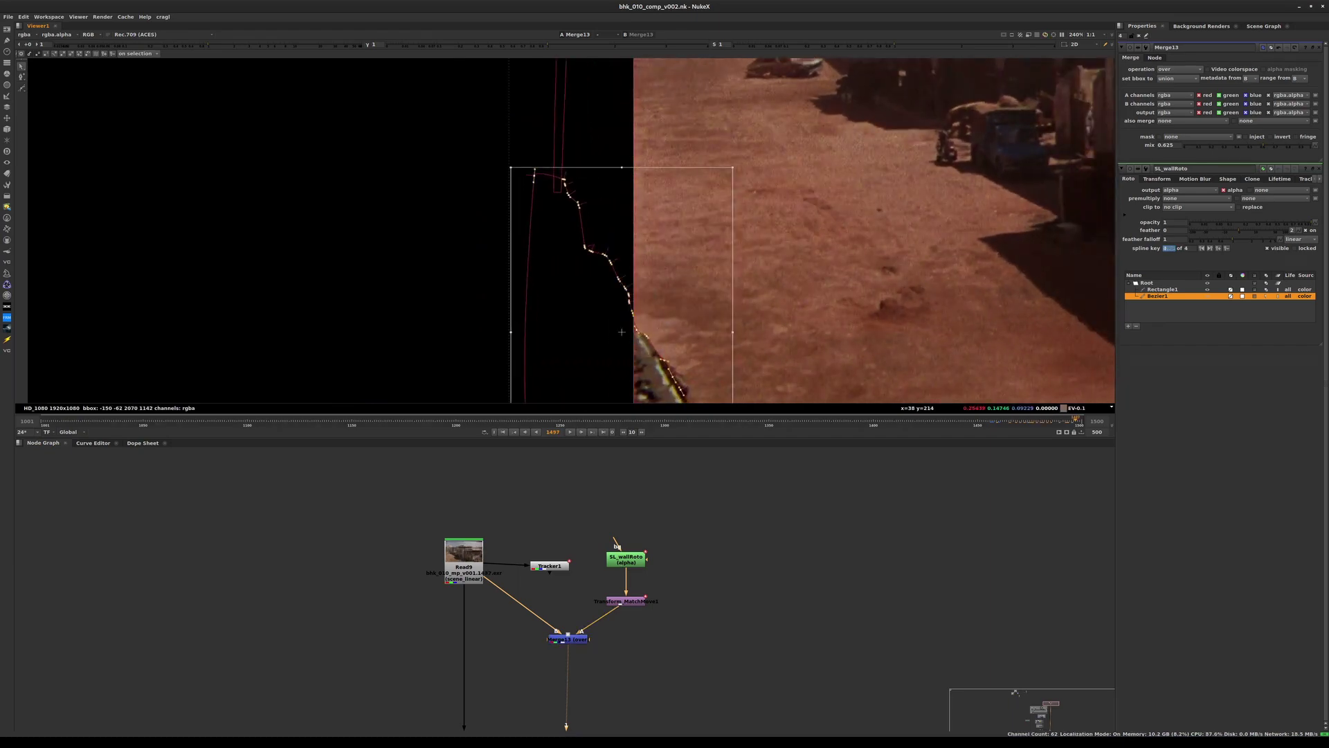
- Select Bezier1's lower wall-edge points and shift them slightly left at frame 1500 to follow the wall in the plate
middle_click_drag(665, 267, 700, 182)
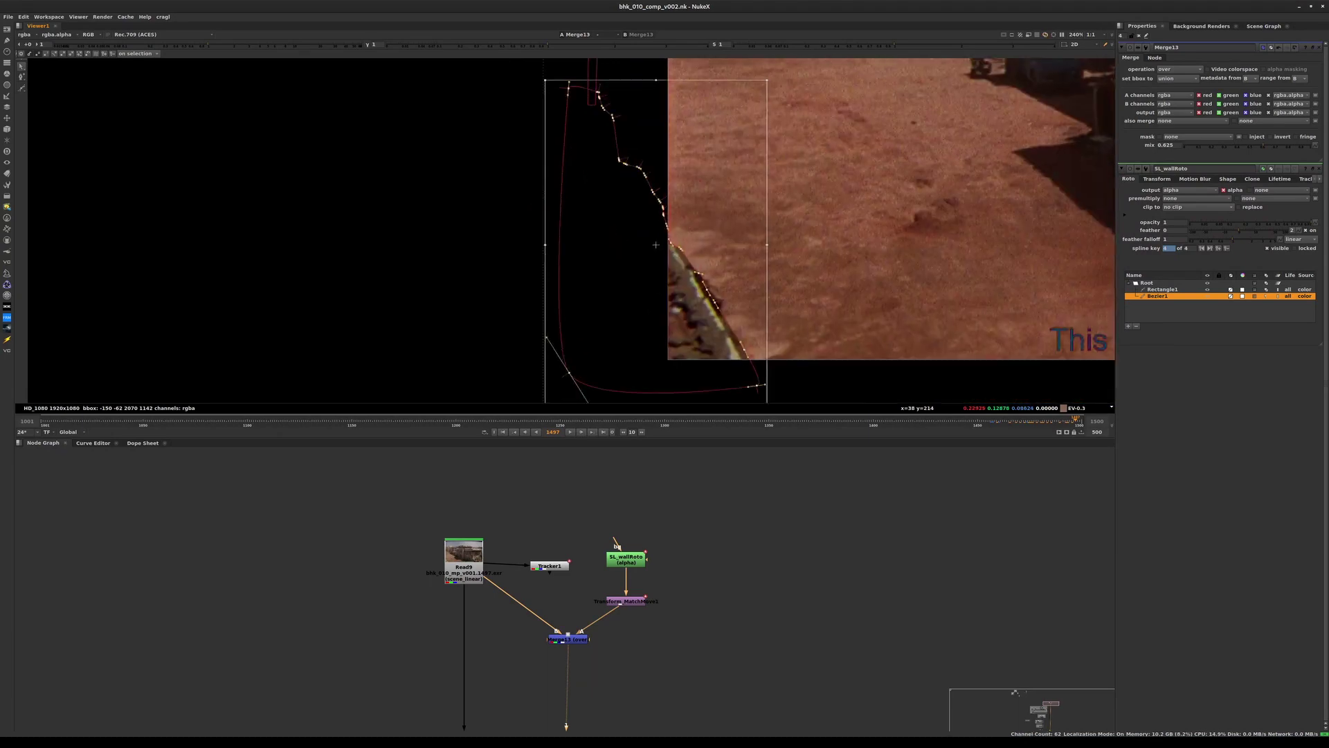
left_click(699, 181)
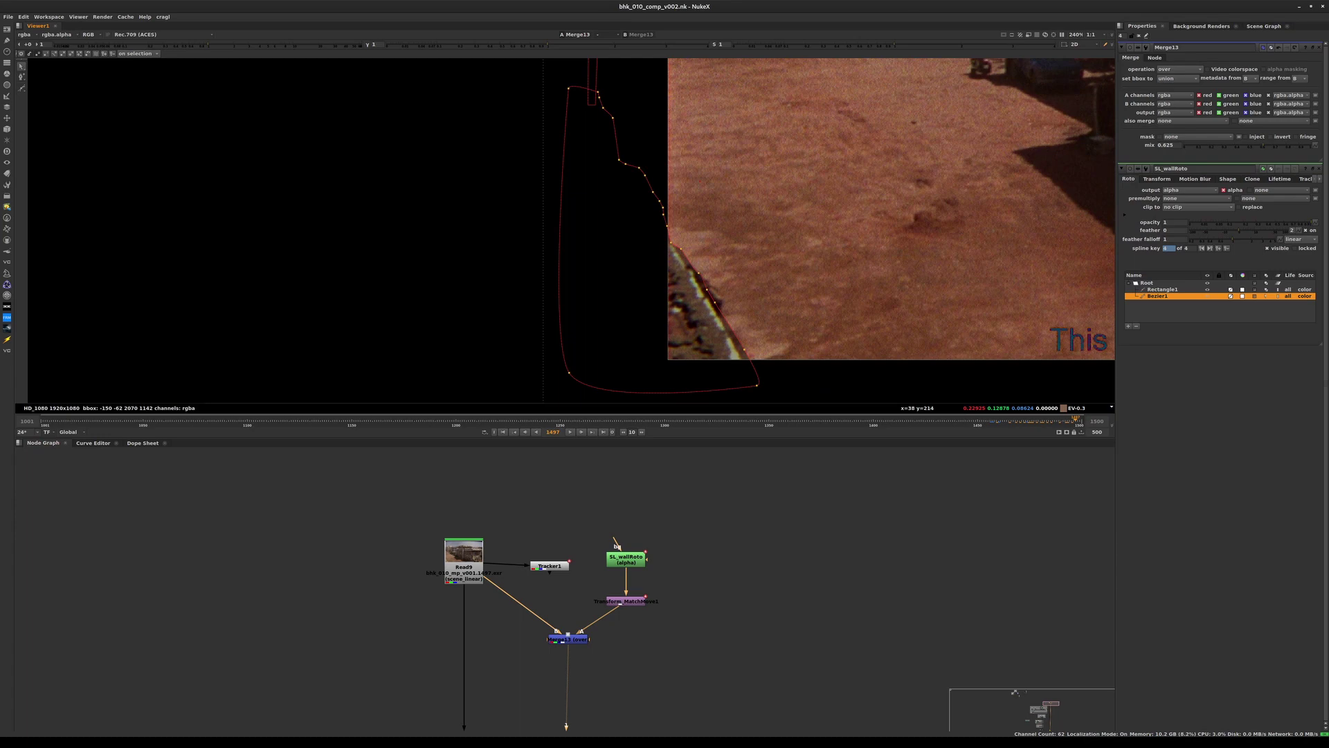
left_click_drag(804, 238, 666, 398)
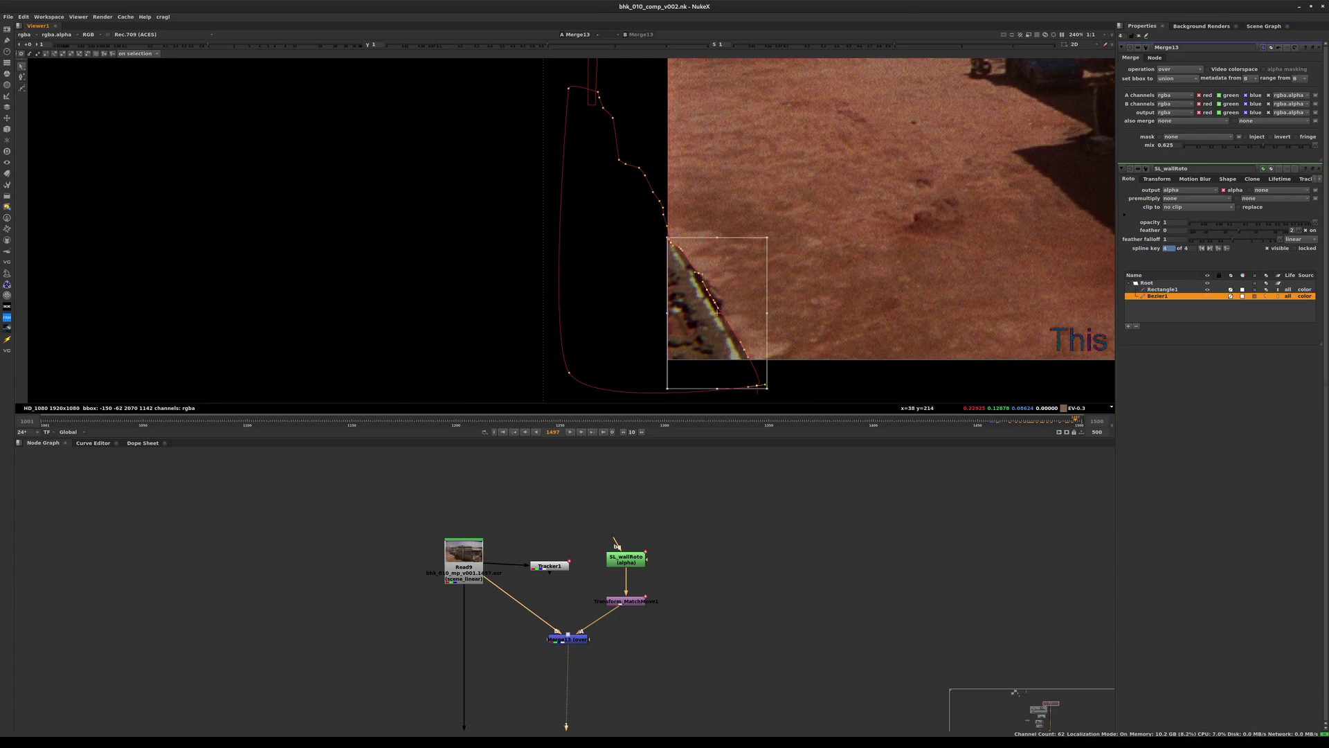
key("Right")
key("Right")
key("Right")
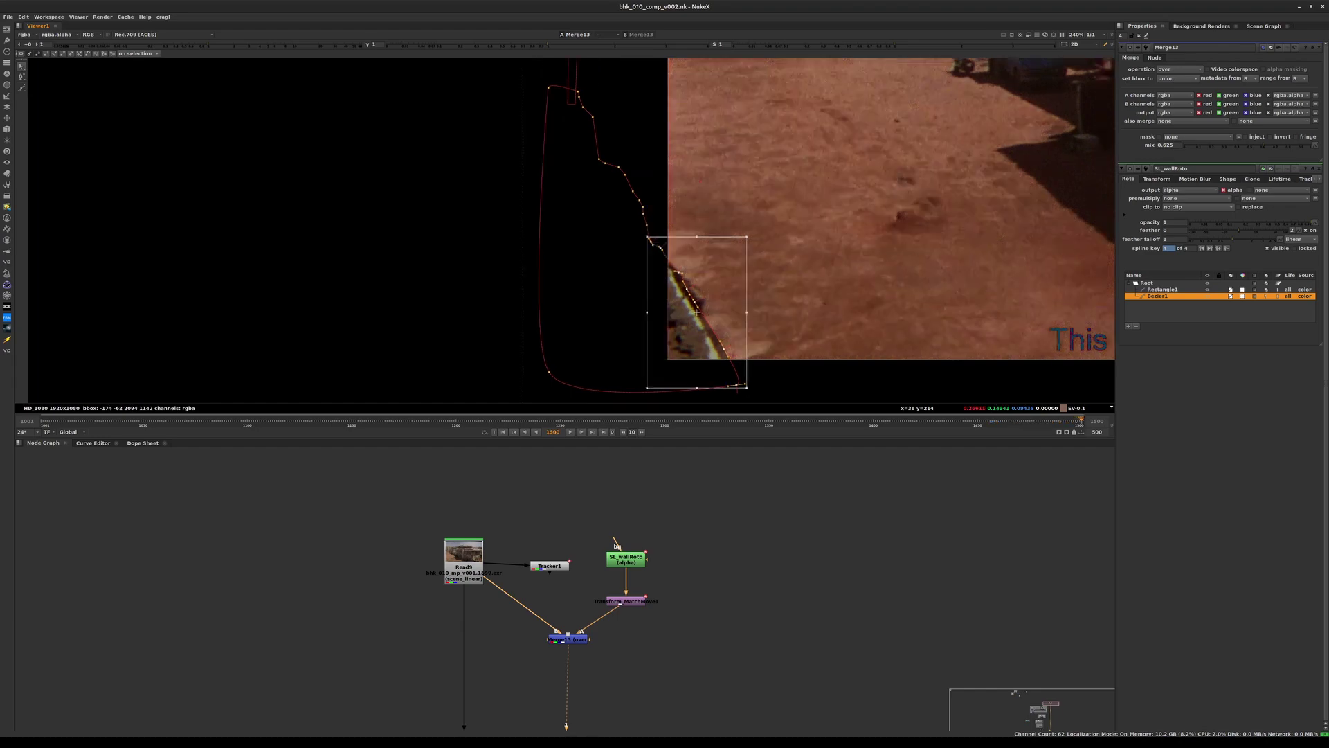
scroll(767, 306, "up", 4)
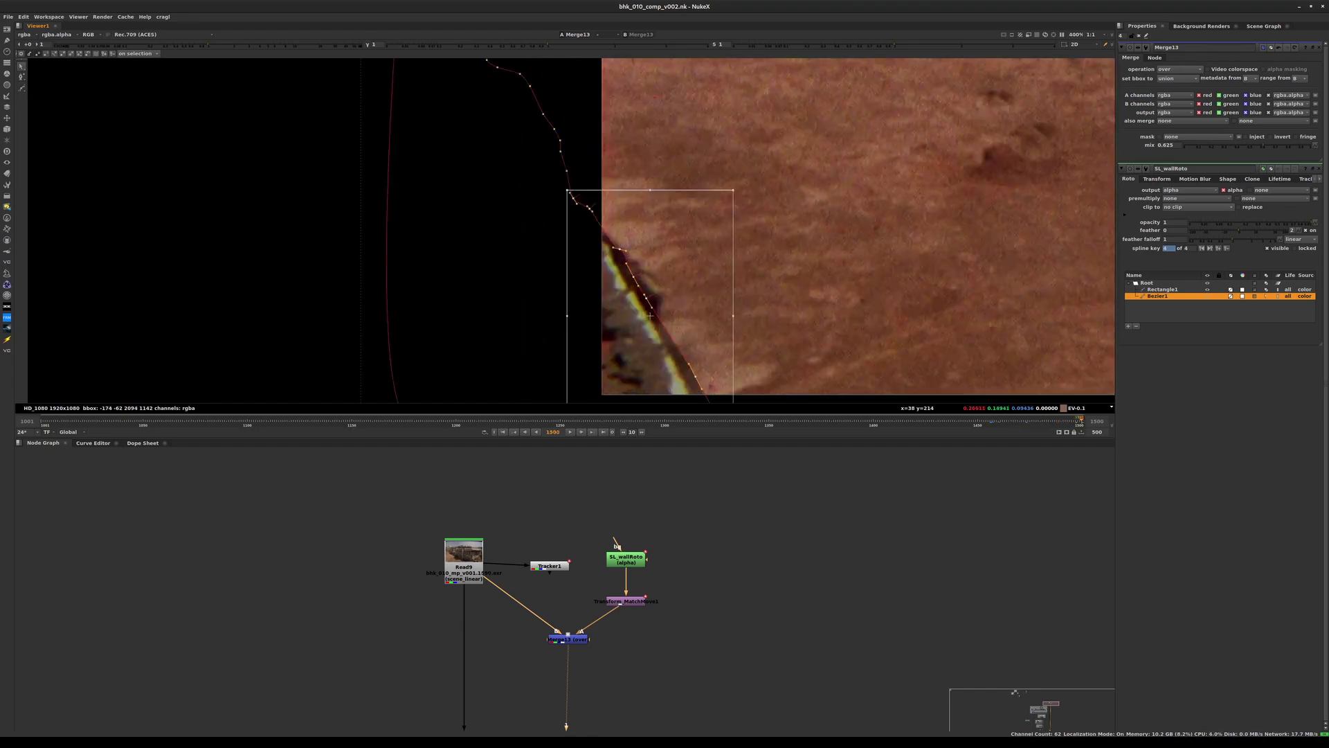
left_click_drag(650, 316, 642, 318)
left_click(655, 98)
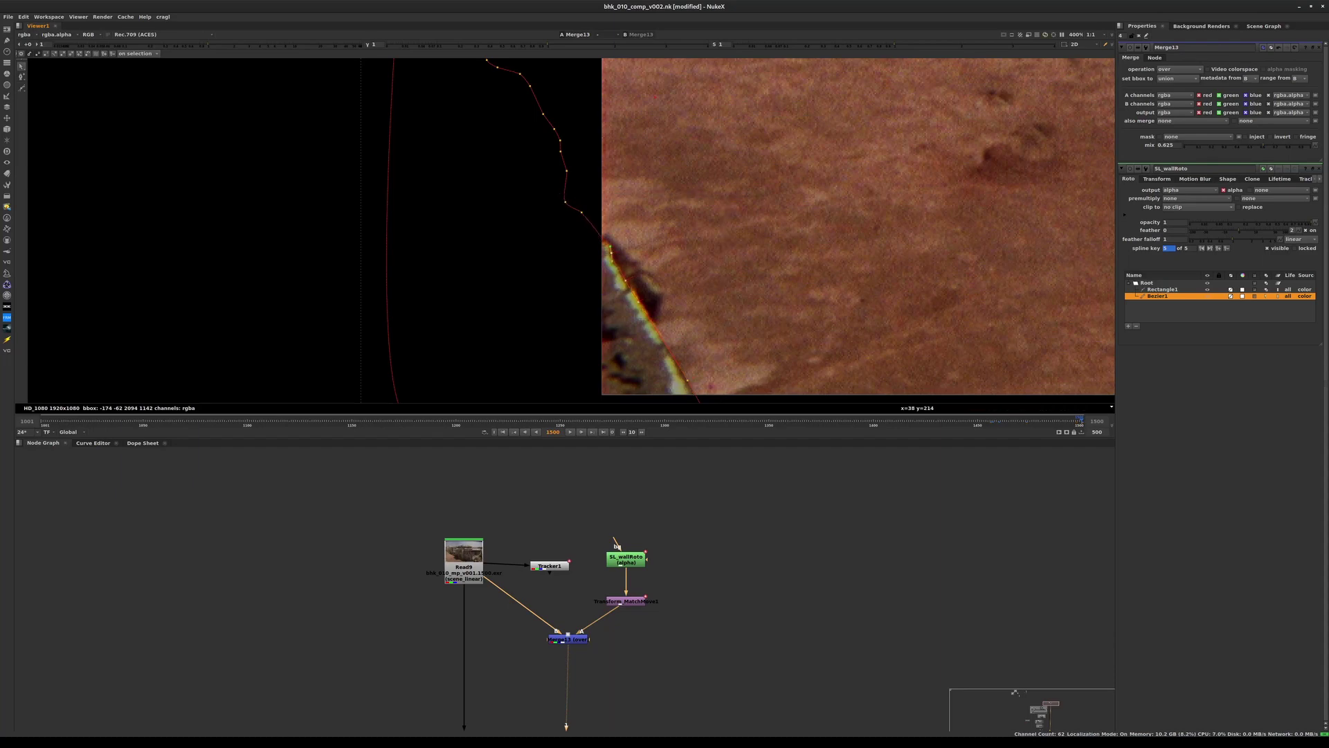
- Check the roto's lower corner and the wall edge at frame 1487, and save the script
middle_click_drag(678, 297, 680, 137)
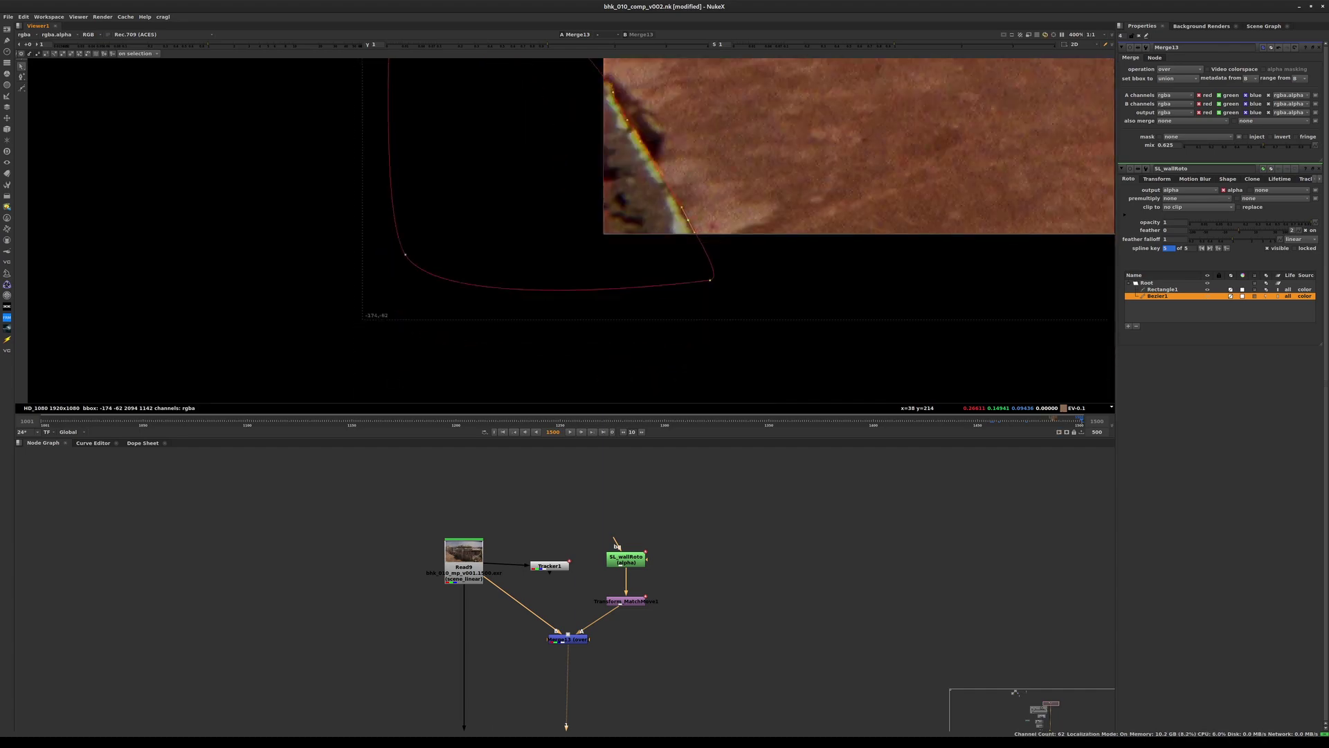
left_click(1053, 421)
middle_click_drag(802, 96, 723, 388)
scroll(815, 255, "down", 1)
scroll(816, 235, "down", 2)
key("ctrl+s")
middle_click_drag(635, 301, 633, 172)
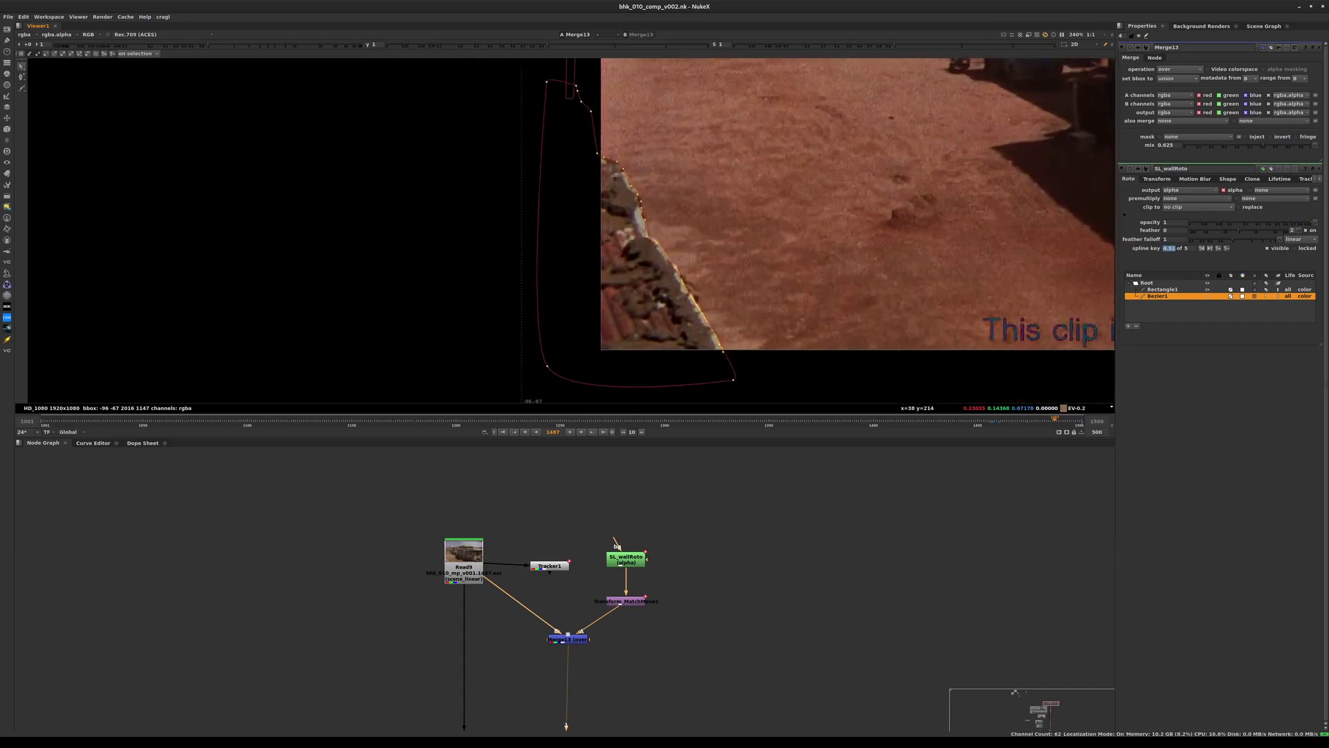
- Detach the wall roto and its match-move Transform from the preview merge and close all open node properties
left_click_drag(679, 524, 580, 604)
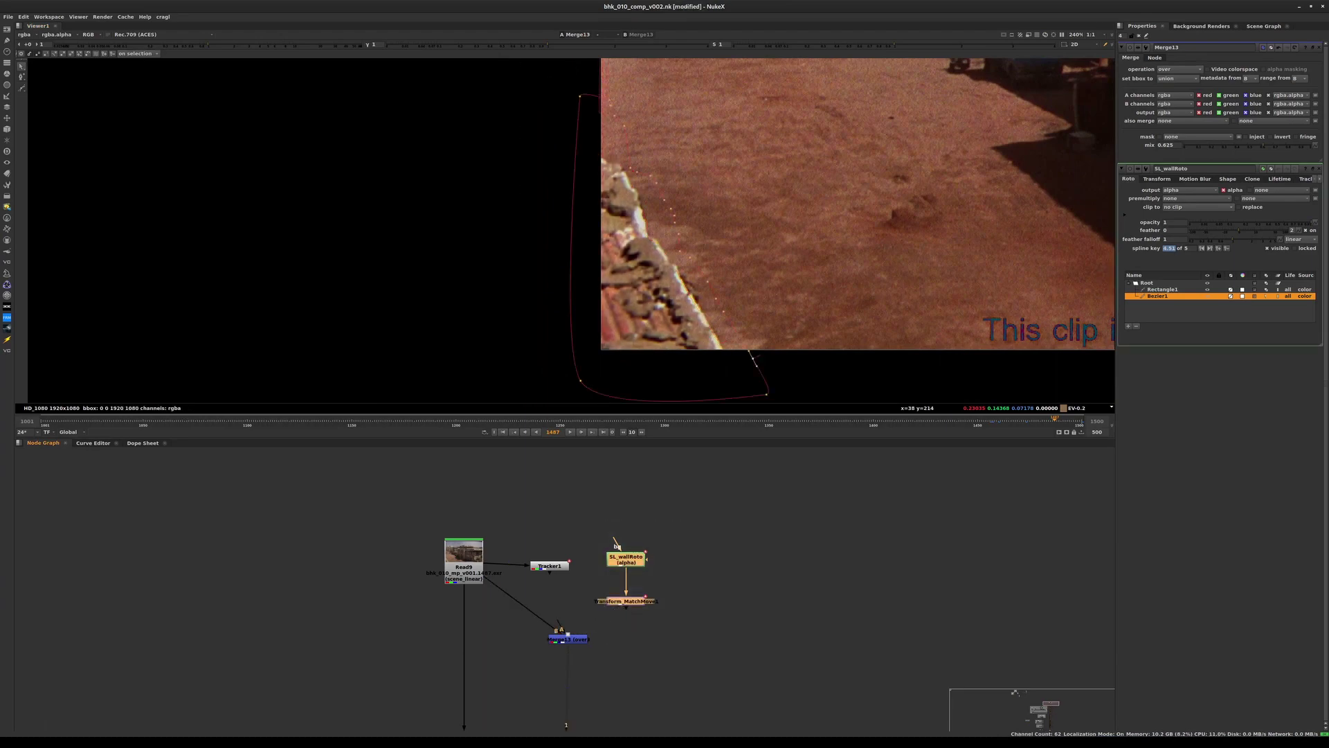
left_click(1139, 35)
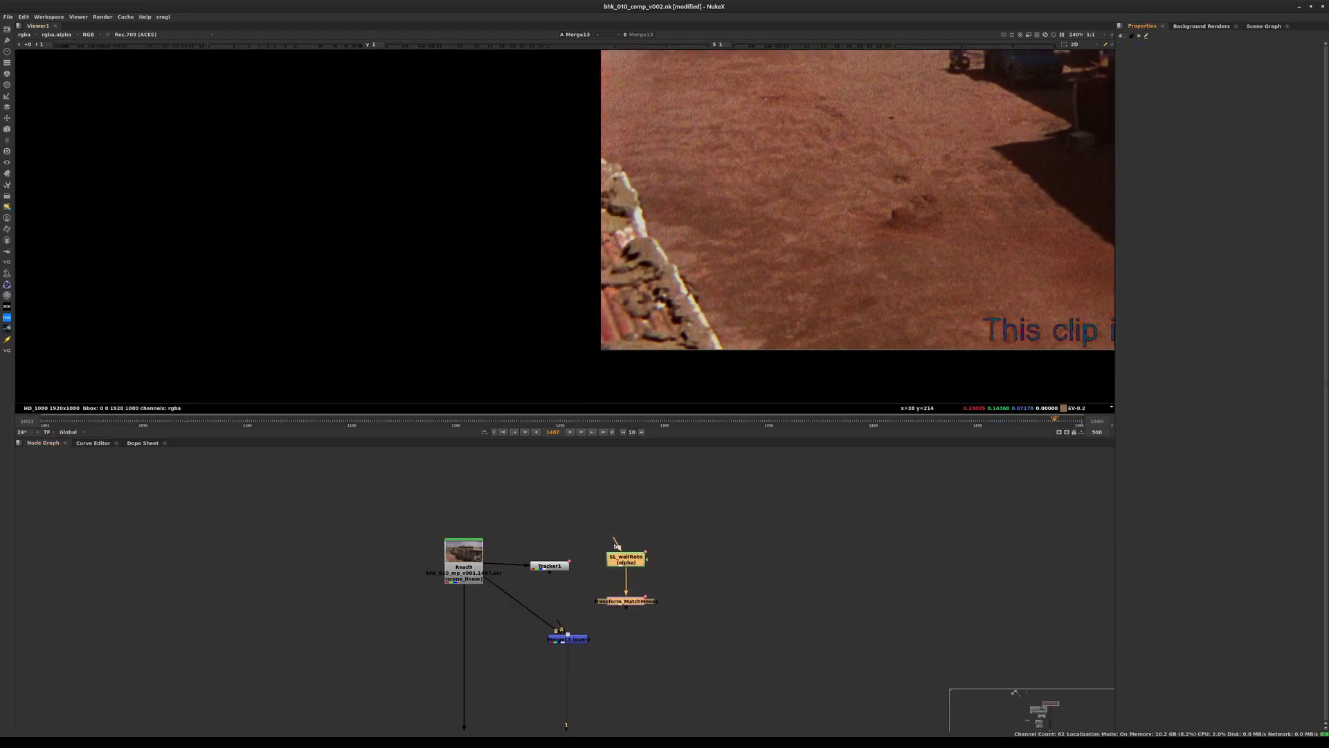
scroll(749, 299, "down", 3)
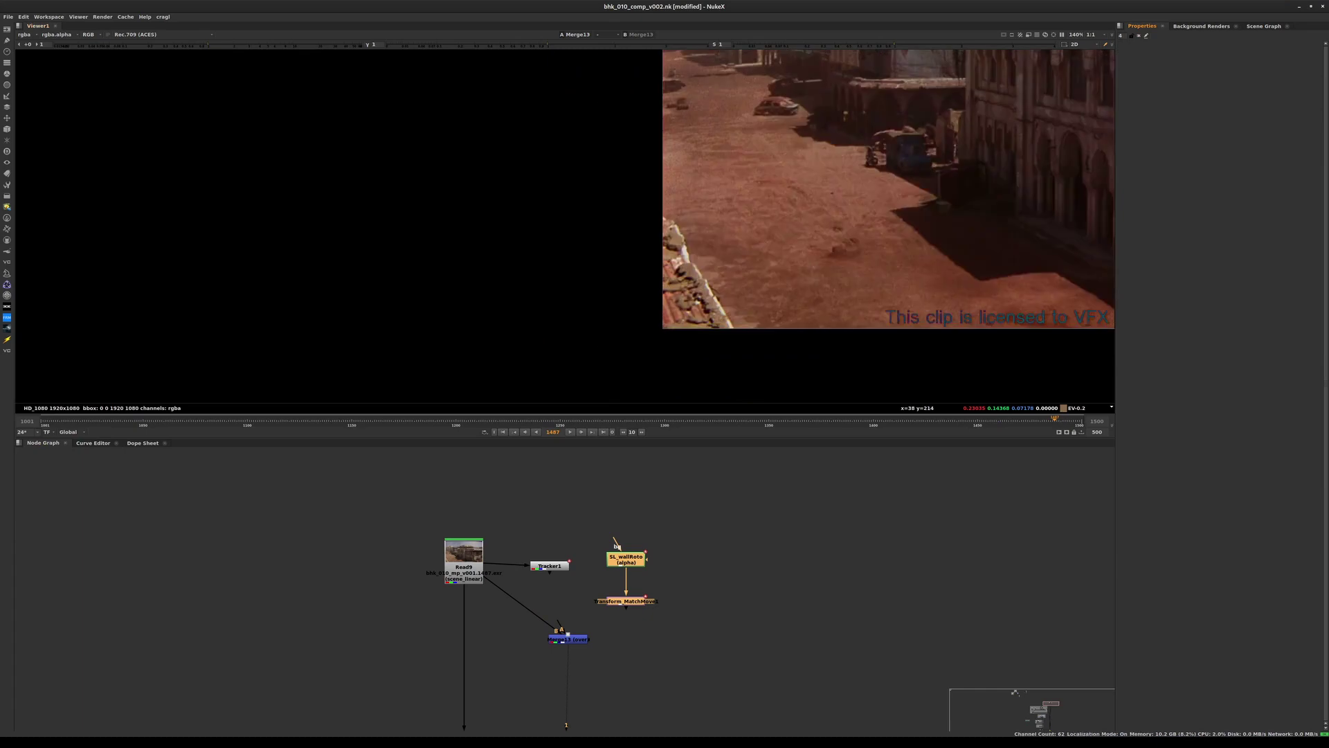
- Align the roto and match-move nodes, add a Blur after the Transform, and set its size to about 4.4
key("l")
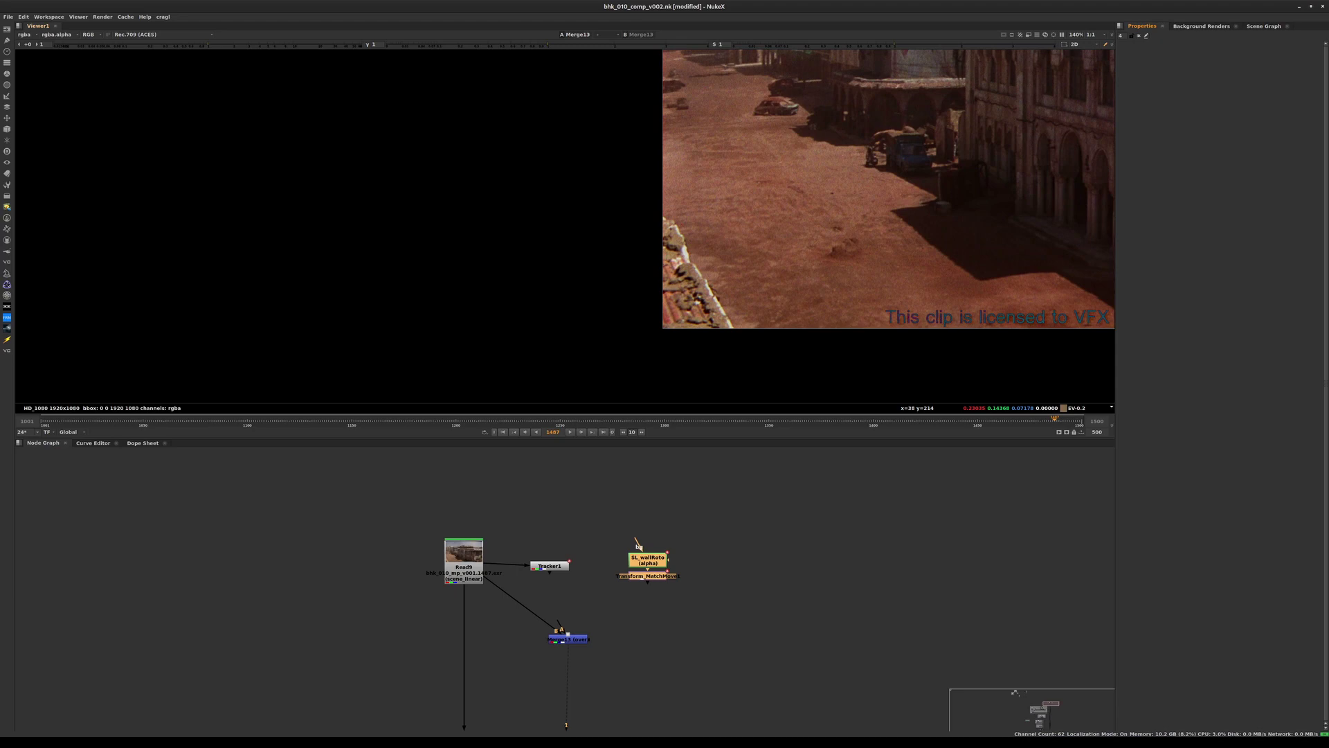
key("Tab")
type("blur")
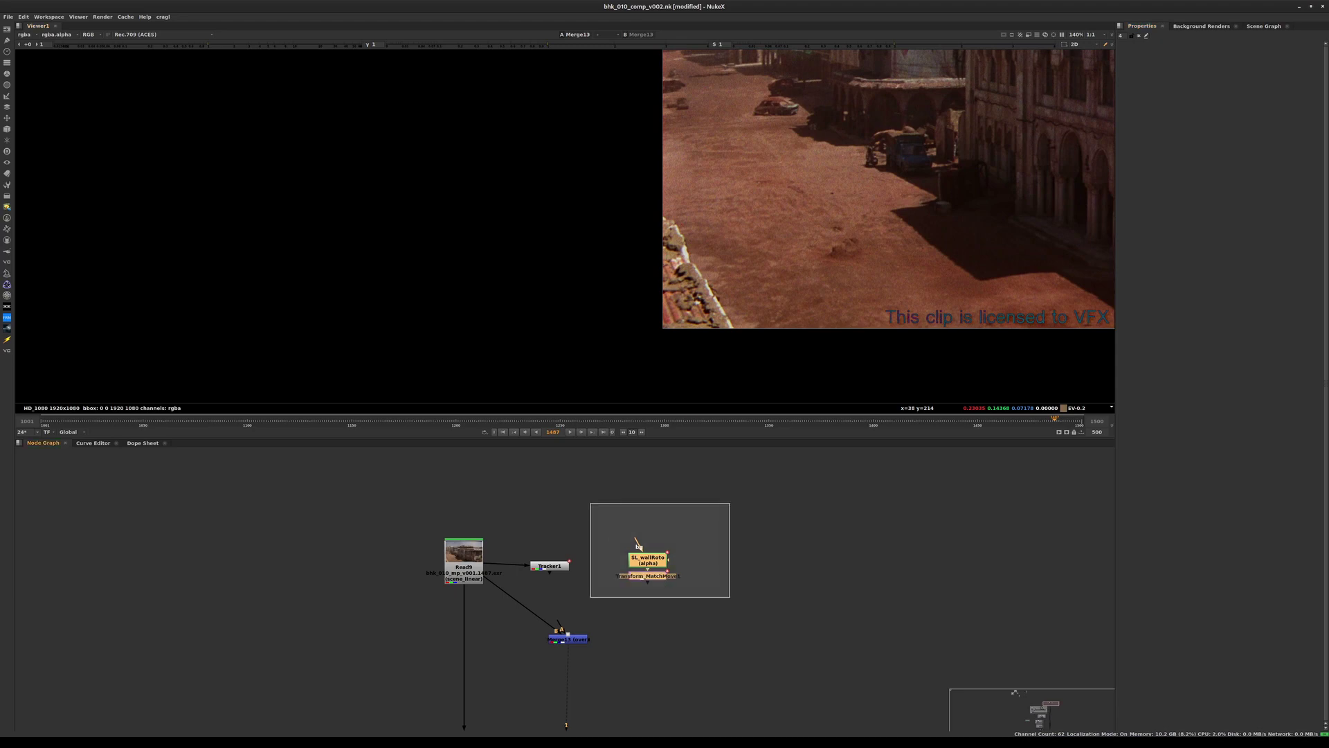
key("Return")
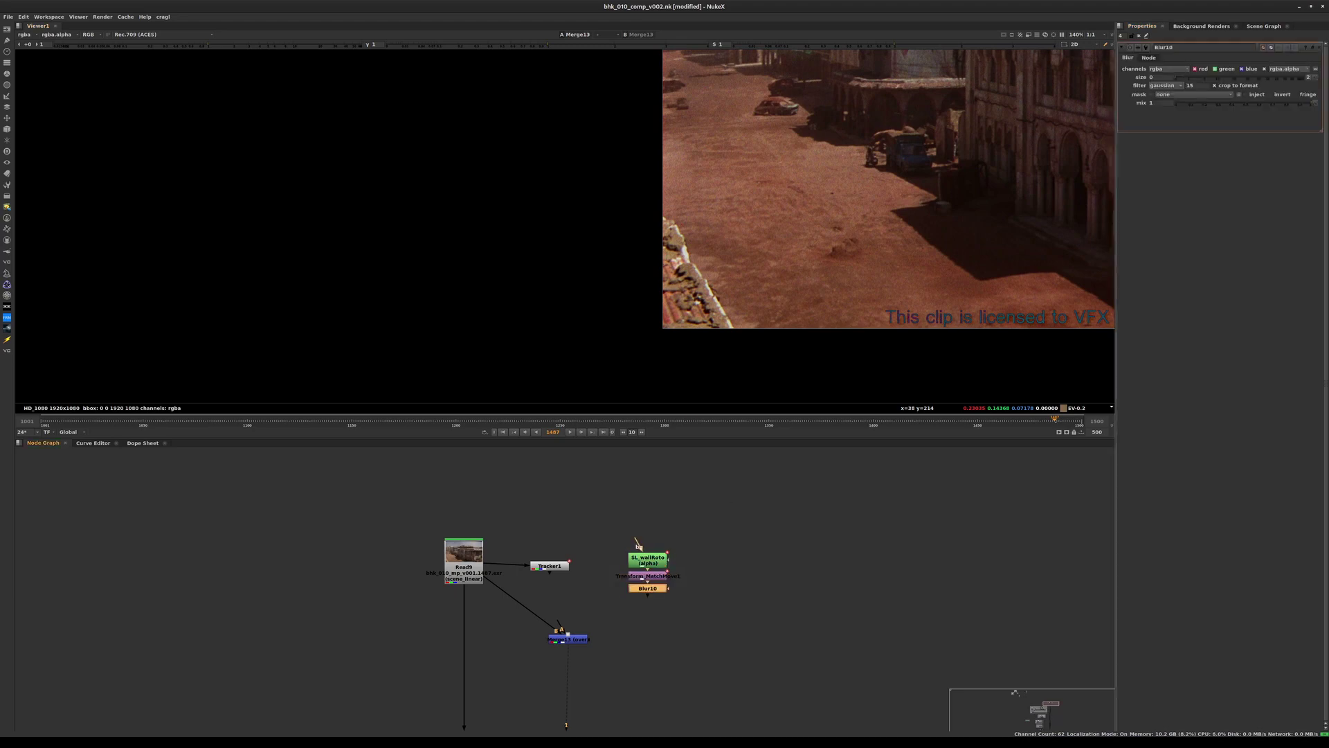
left_click(1204, 78)
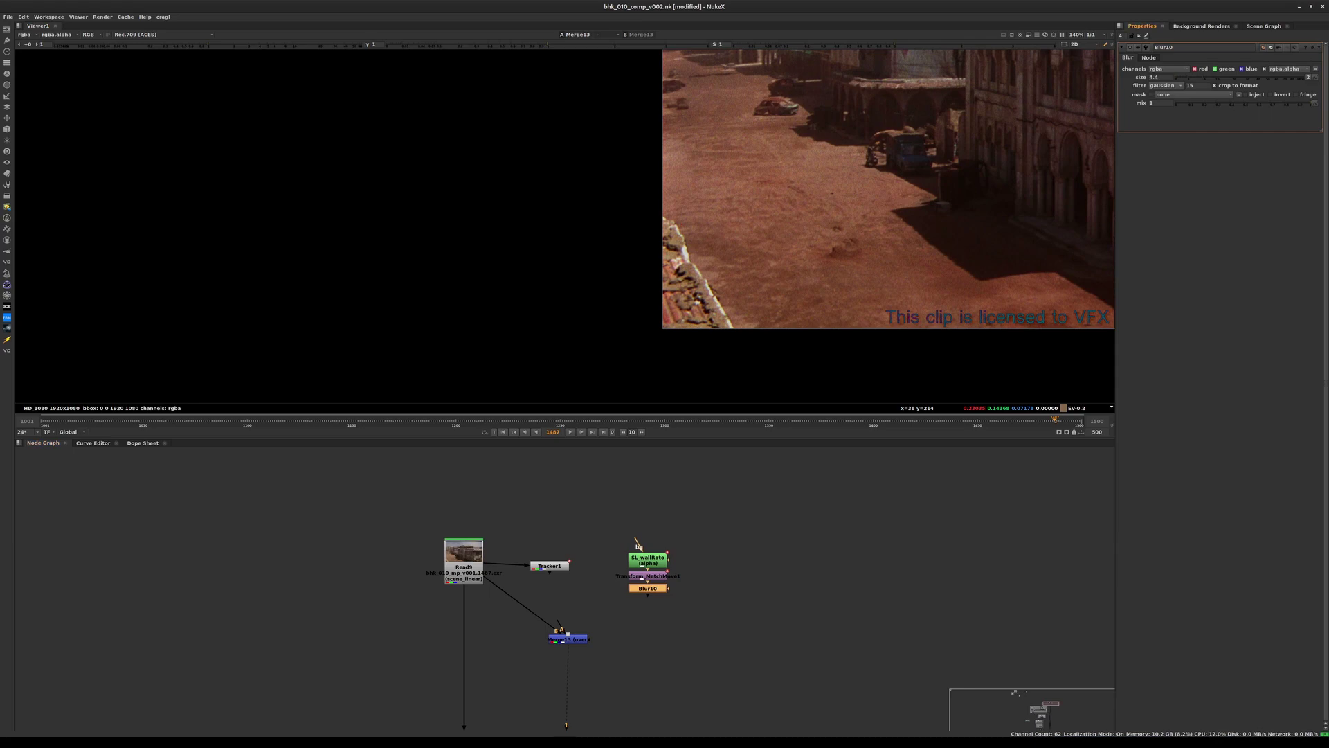
- Save the script and move the roto, match-move and blur nodes down the node graph near the STMap2 distortion node
left_click_drag(720, 513, 602, 632)
key("ctrl+s")
left_click_drag(753, 545, 670, 607)
left_click_drag(711, 527, 636, 652)
middle_click_drag(636, 652, 650, 476)
left_click_drag(650, 476, 625, 713)
scroll(668, 666, "down", 6)
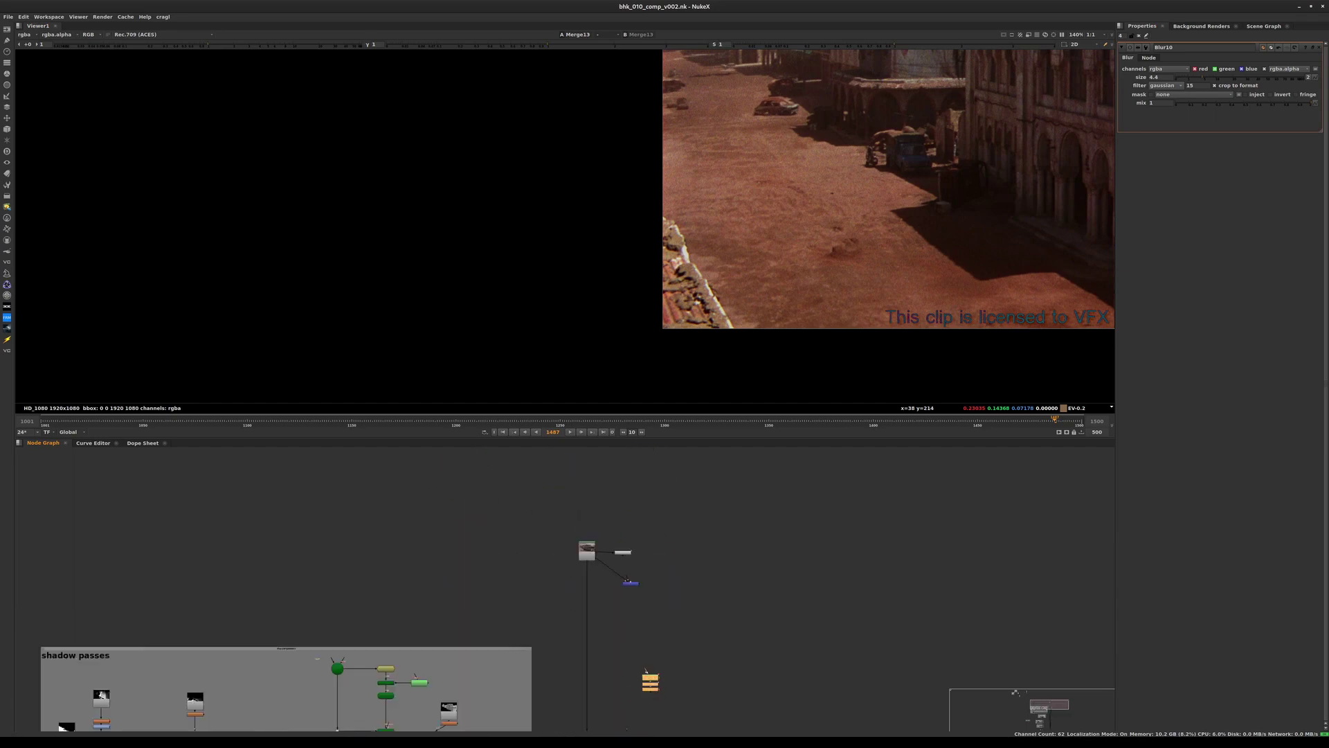
middle_click_drag(668, 666, 665, 461)
left_click_drag(658, 471, 596, 663)
middle_click_drag(595, 663, 631, 475)
mouse_move(631, 474)
left_mouse_down()
mouse_move(644, 519)
mouse_move(439, 655)
left_mouse_up()
scroll(460, 652, "up", 5)
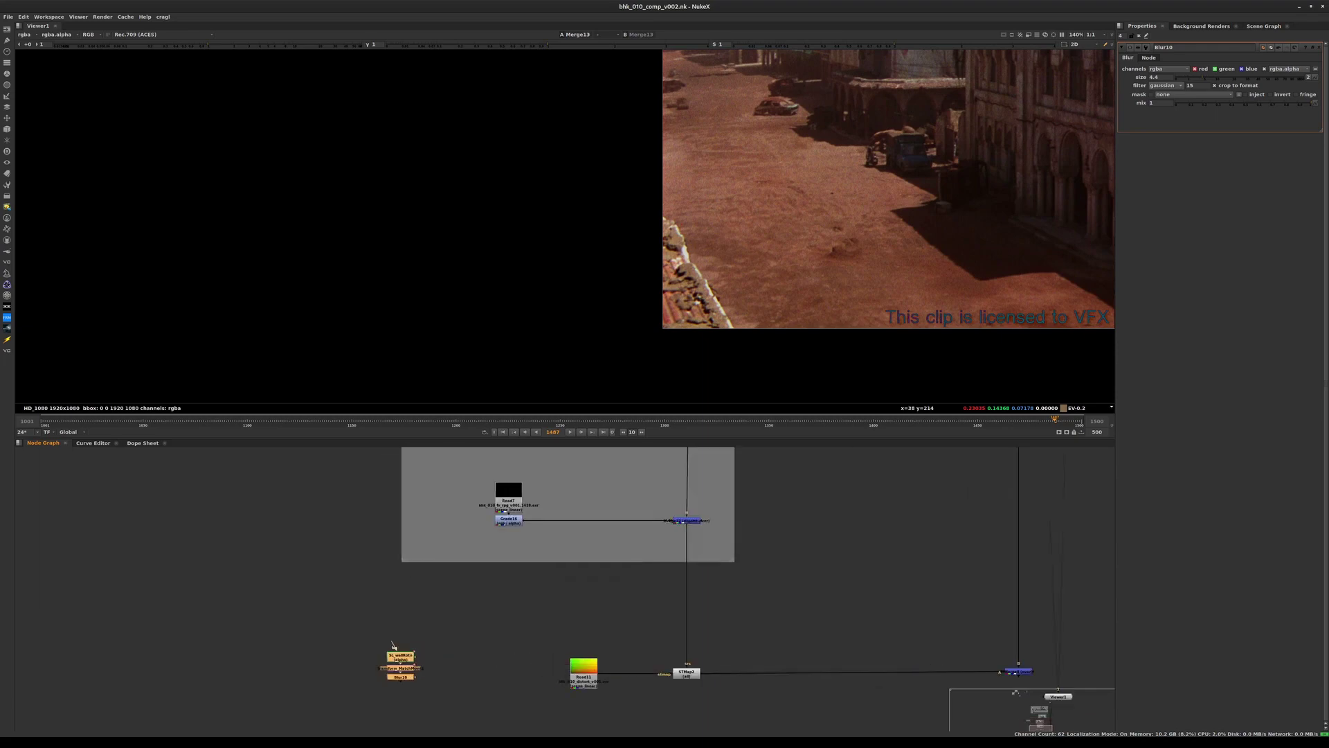
middle_click_drag(665, 623, 613, 547)
- Insert a Merge after STMap2 on the distorted CG stream and place it just below that node
left_click_drag(692, 545, 587, 637)
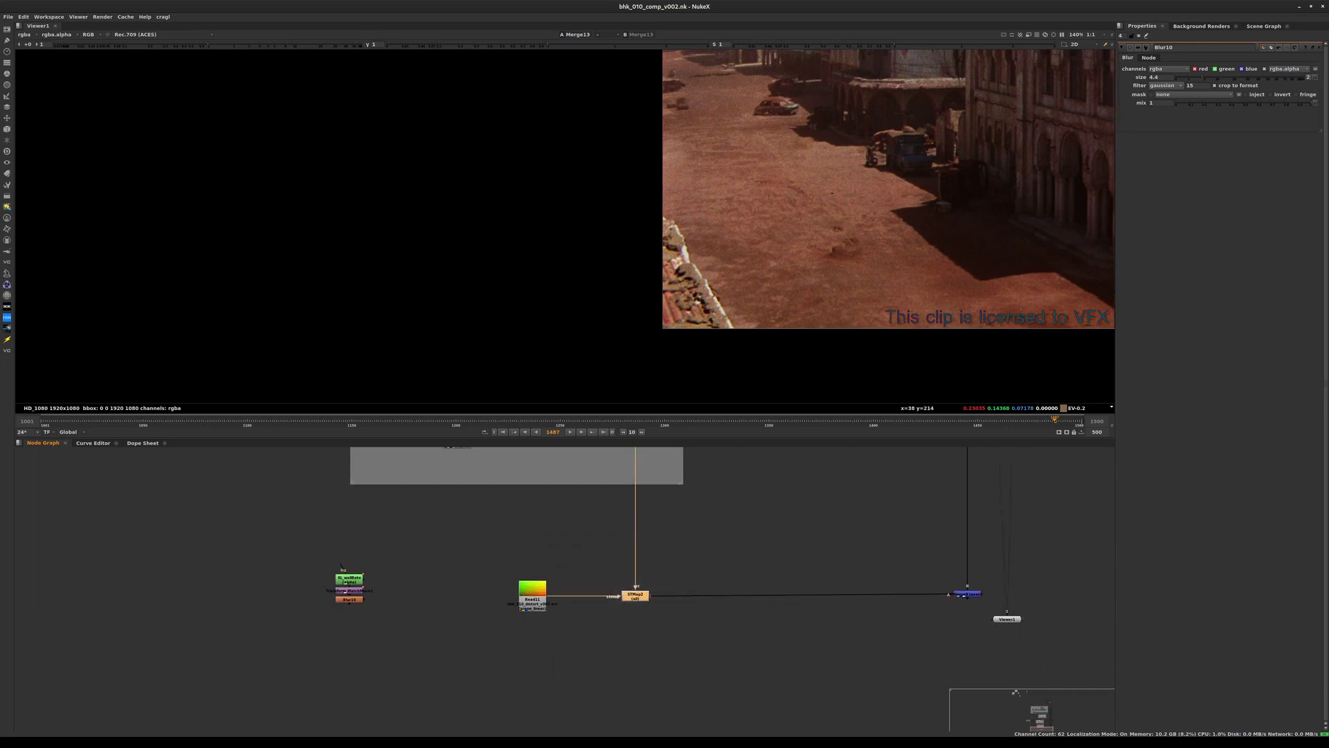
key("m")
left_click_drag(675, 592, 638, 631)
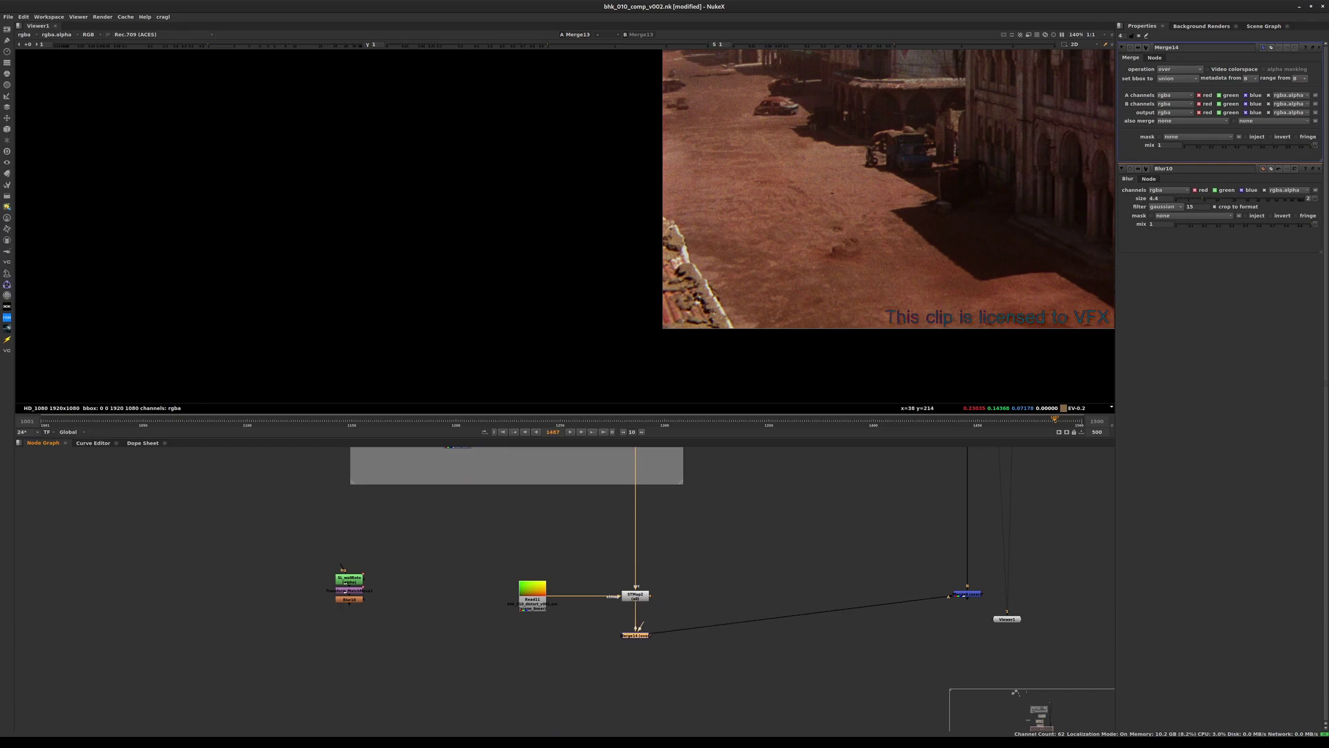
scroll(635, 631, "up", 2)
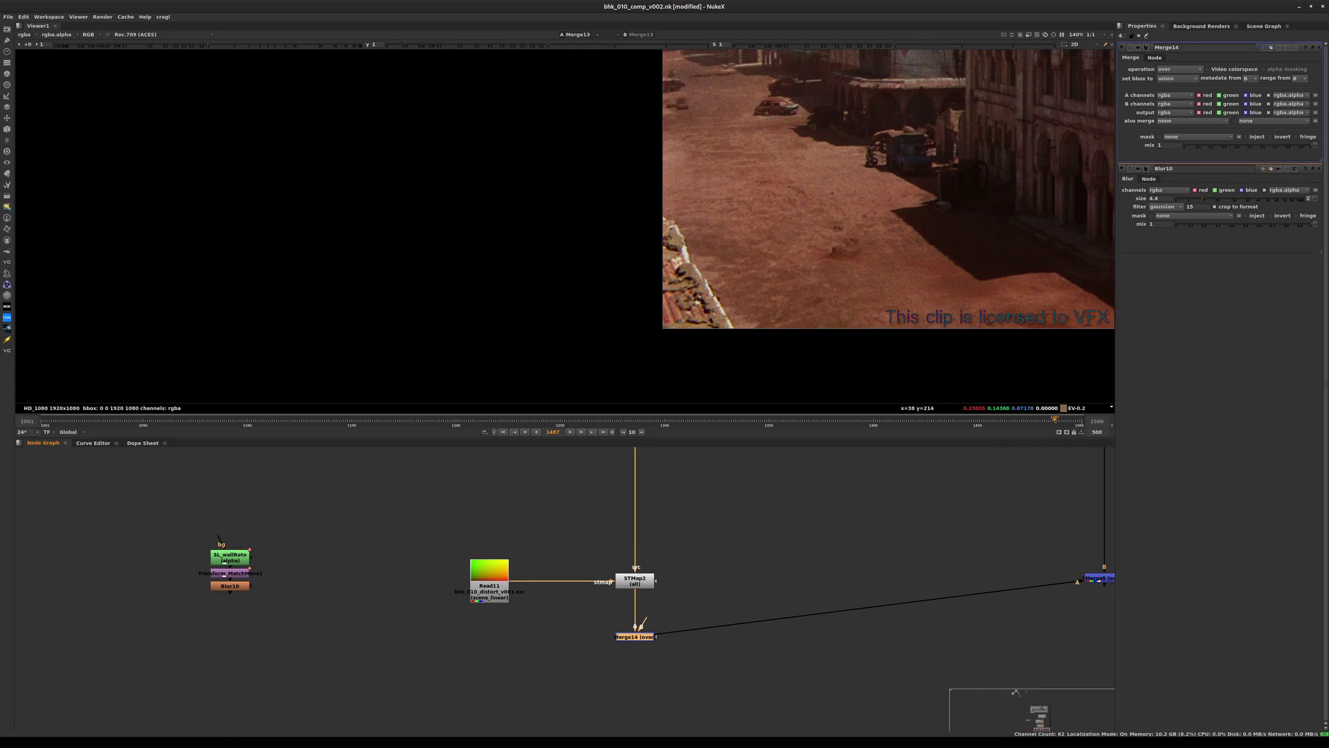
left_click_drag(635, 637, 629, 665)
- Connect the Blur to the new merge's A input and line up the roto stack with the merge beneath the distortion map Read
left_click_drag(312, 605, 246, 634)
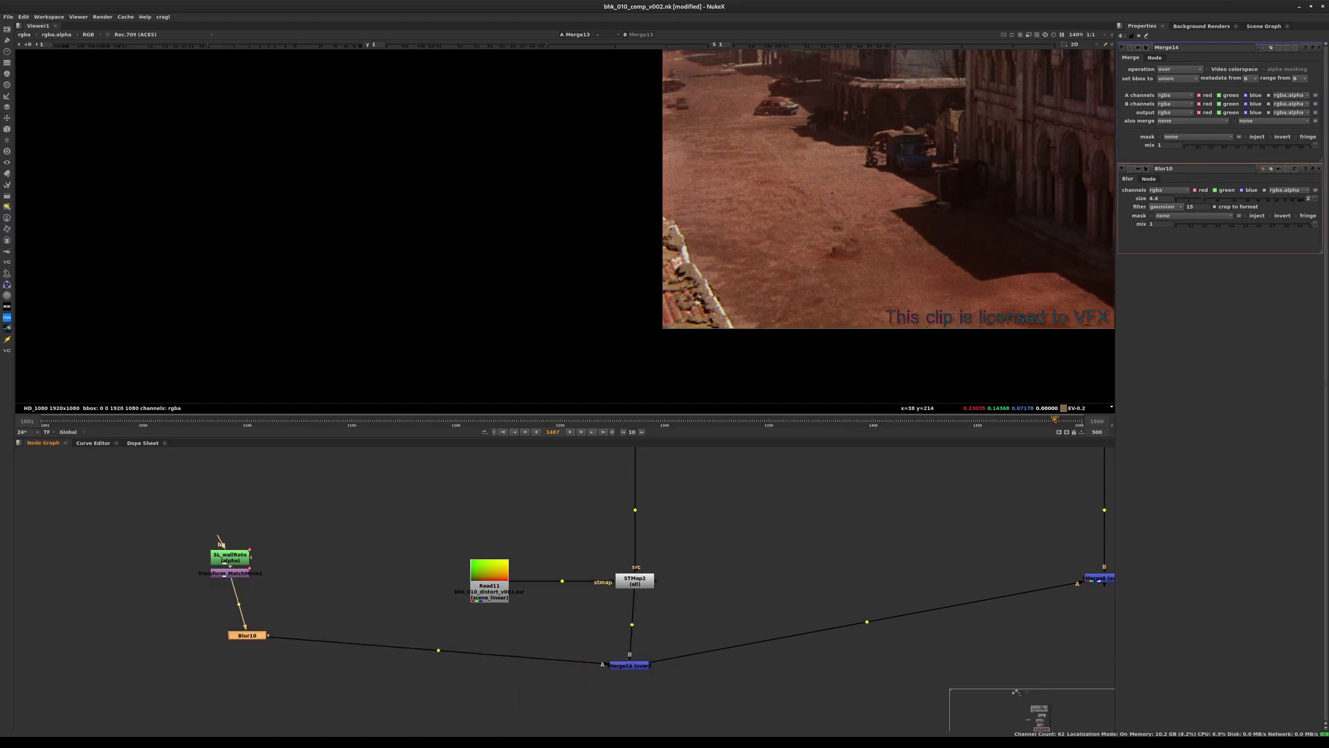
key("ctrl+z")
left_click(229, 587, "ctrl")
left_click_drag(230, 586, 489, 673, "ctrl")
left_click_drag(630, 665, 632, 673)
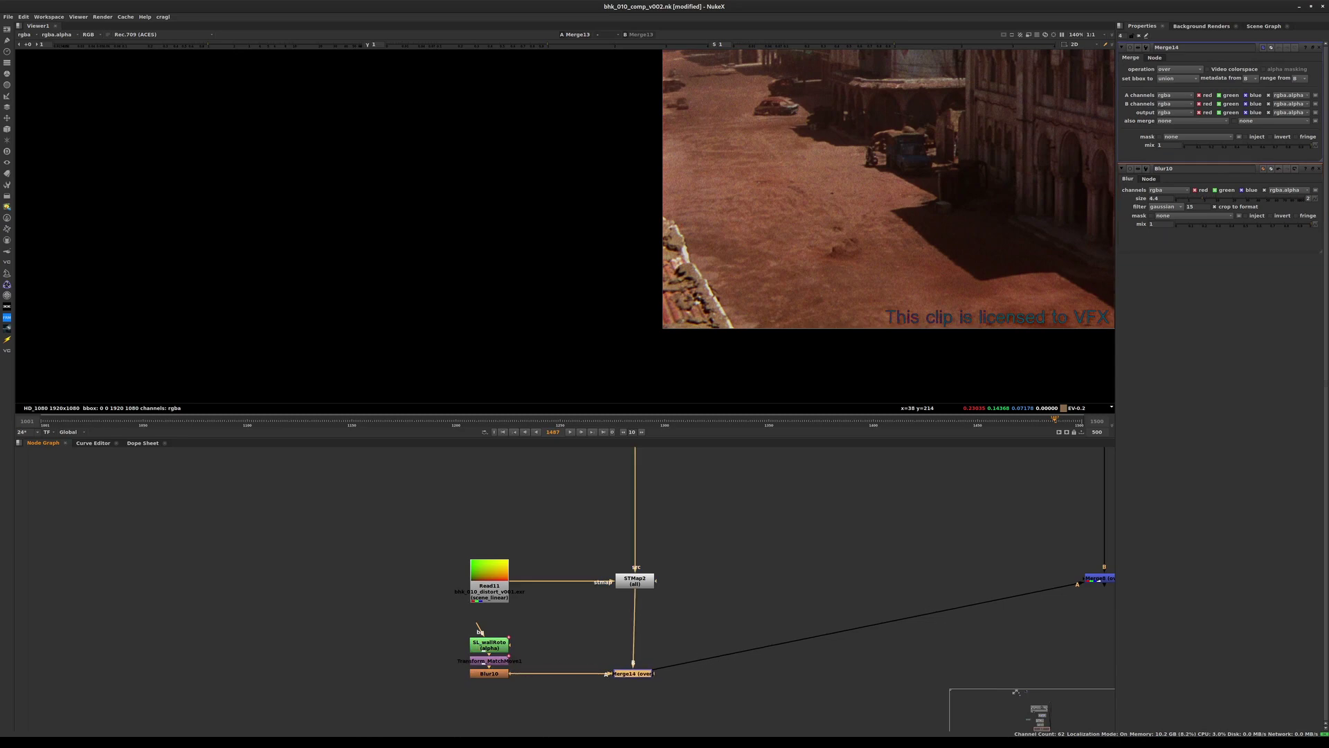
- Set the new merge's operation to stencil and lower the final plate merge towards its level
left_click(1180, 69)
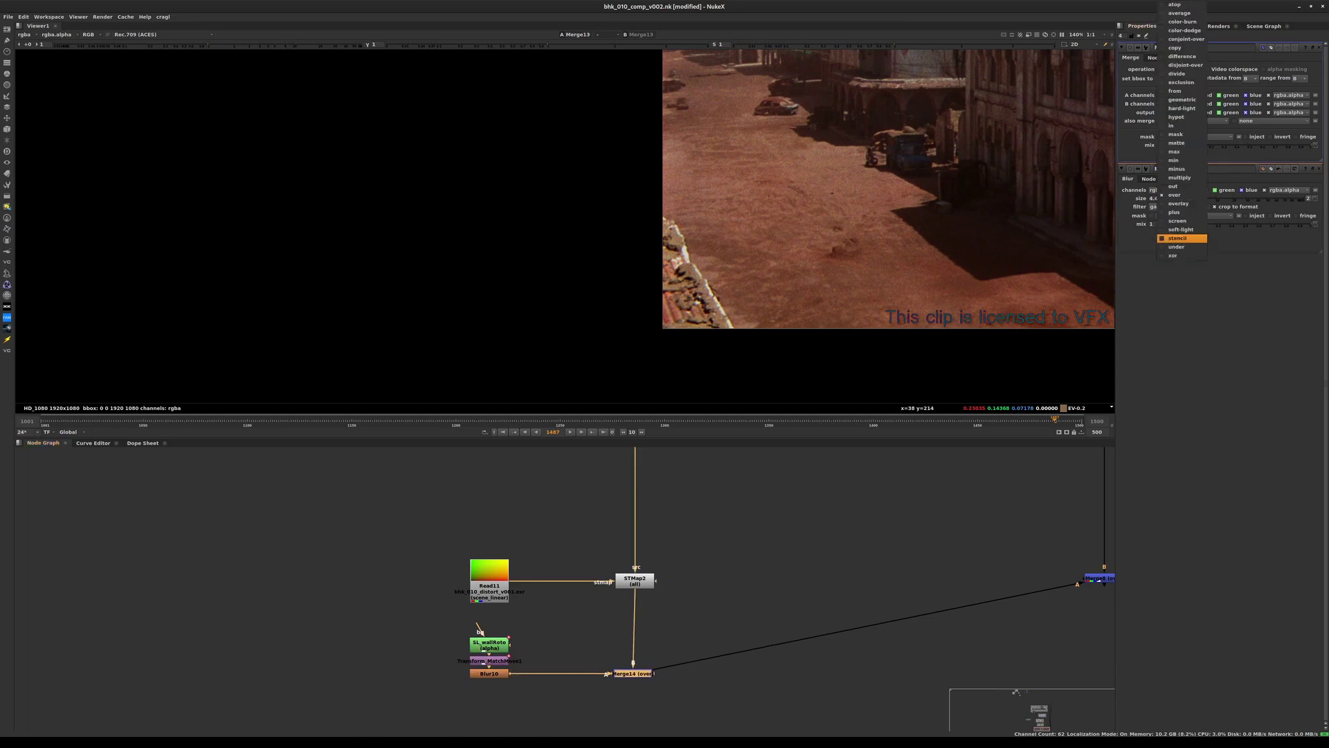
left_click(1180, 238)
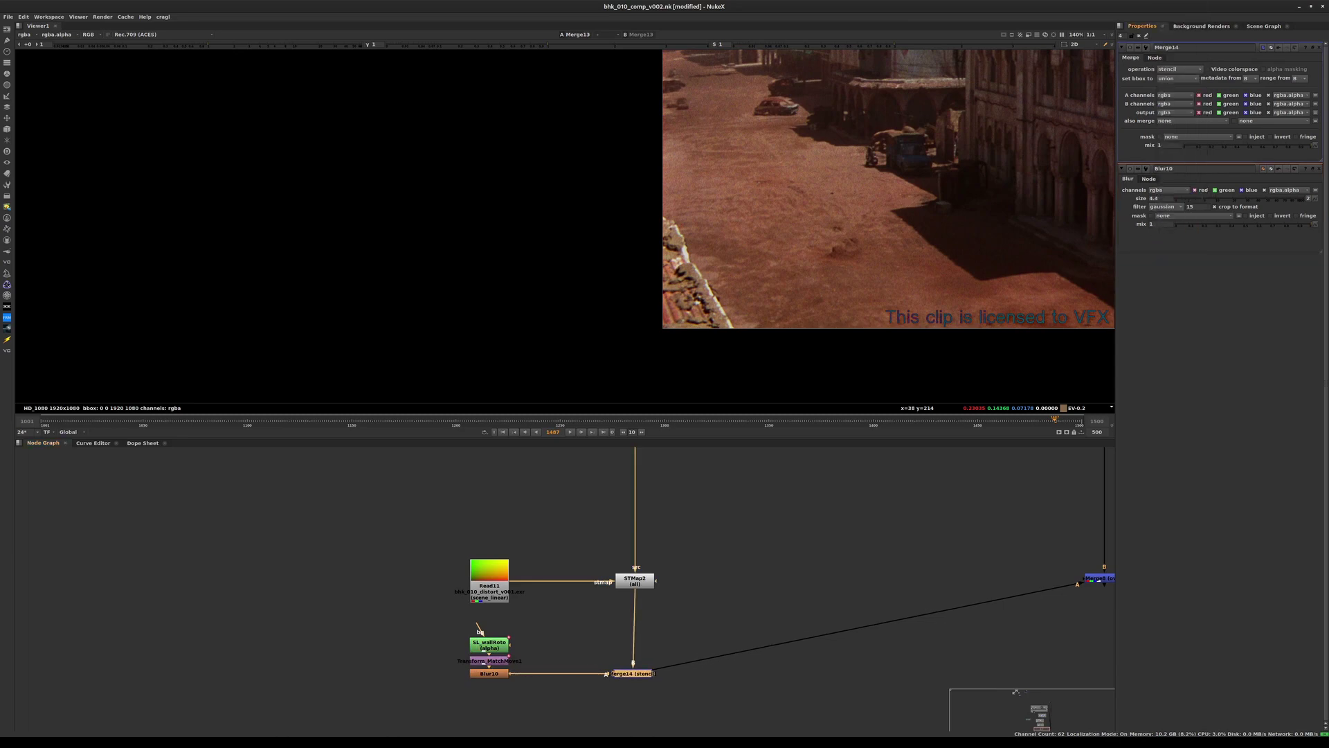
left_click_drag(1101, 578, 1096, 646)
- View STMap2's output and the stencil merge's output to compare the CG before and after the wall holdout
left_click_drag(670, 554, 630, 590)
key("1")
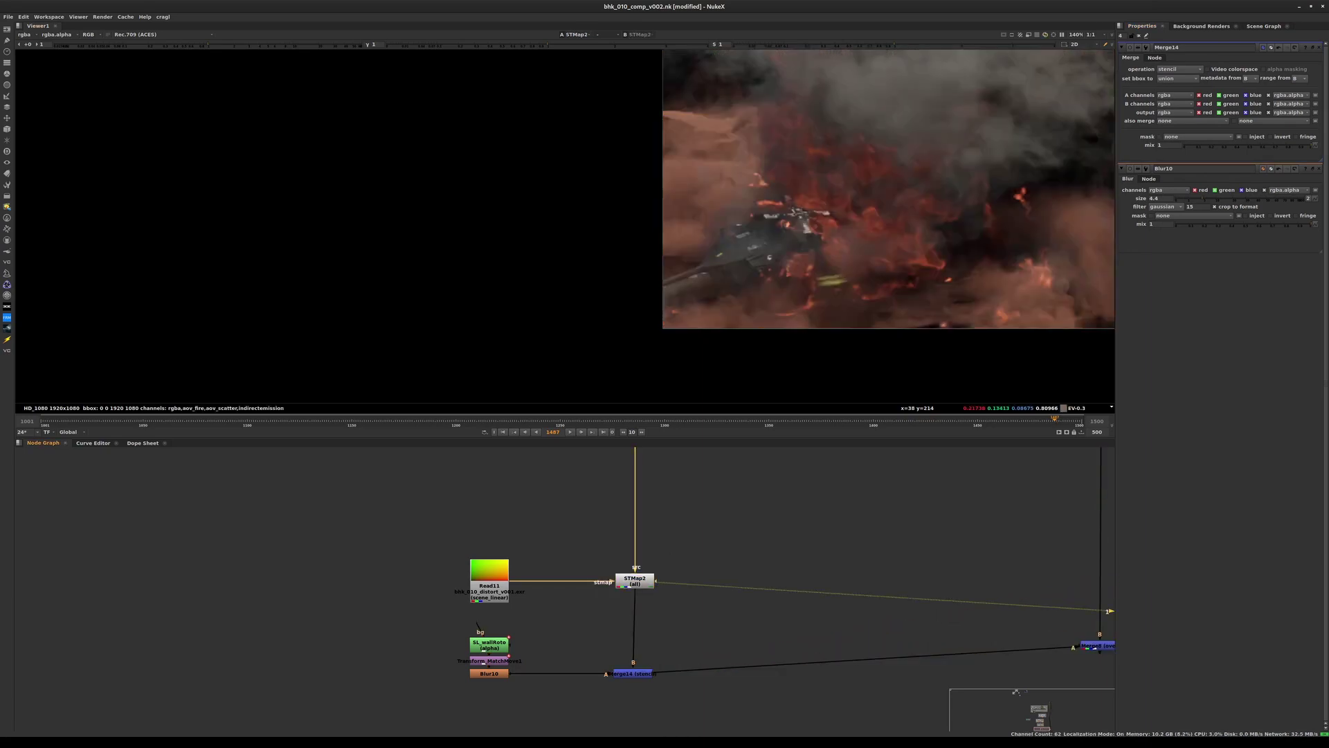
scroll(676, 286, "up", 2)
left_click(631, 673)
key("1")
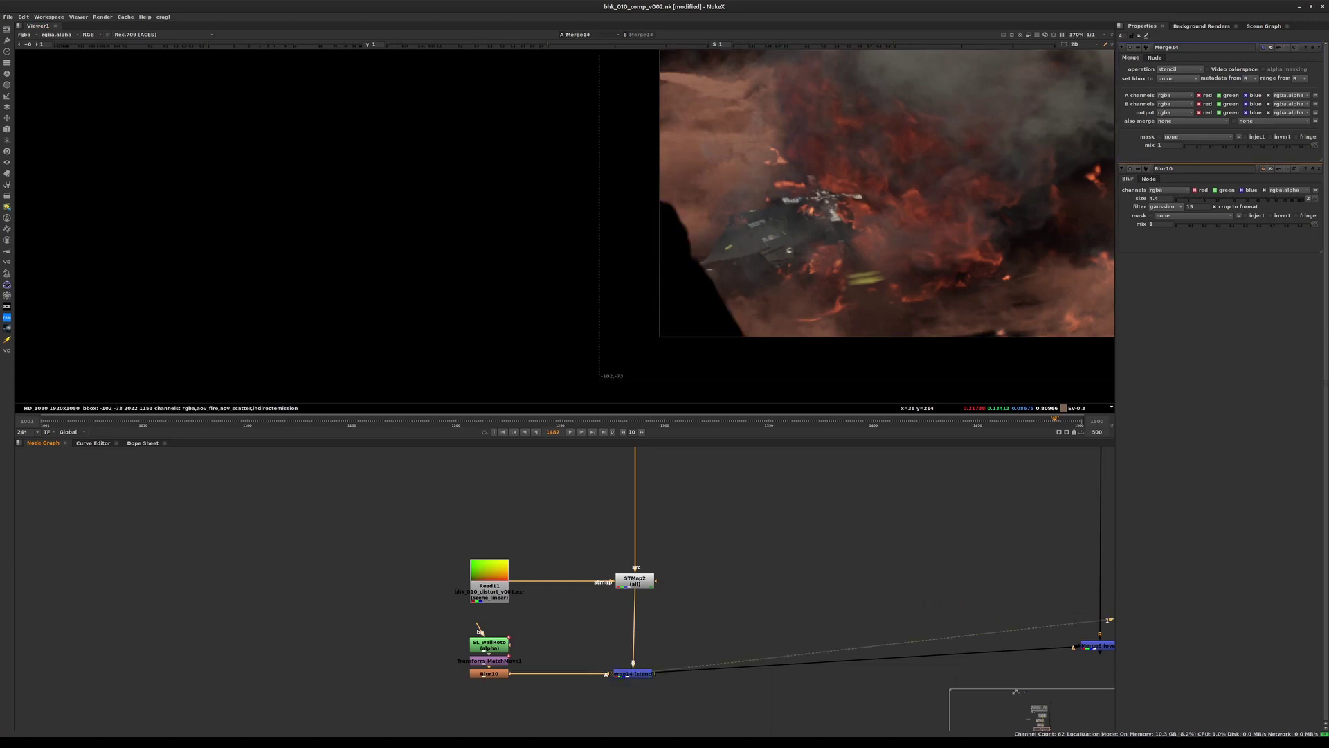
- Align the final CG-over-plate merge with the stencil merge, view its output, and save the script
middle_click_drag(796, 602, 573, 570)
left_click_drag(877, 613, 881, 654)
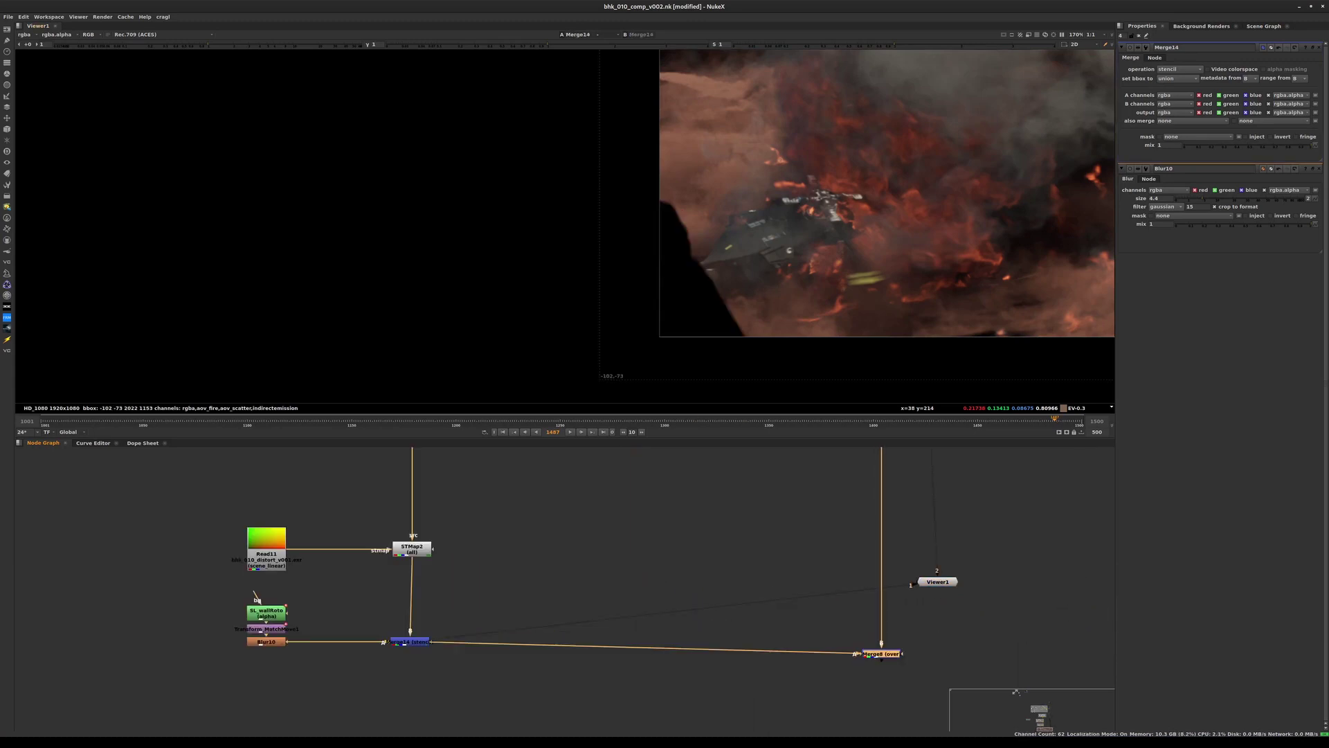
key("1")
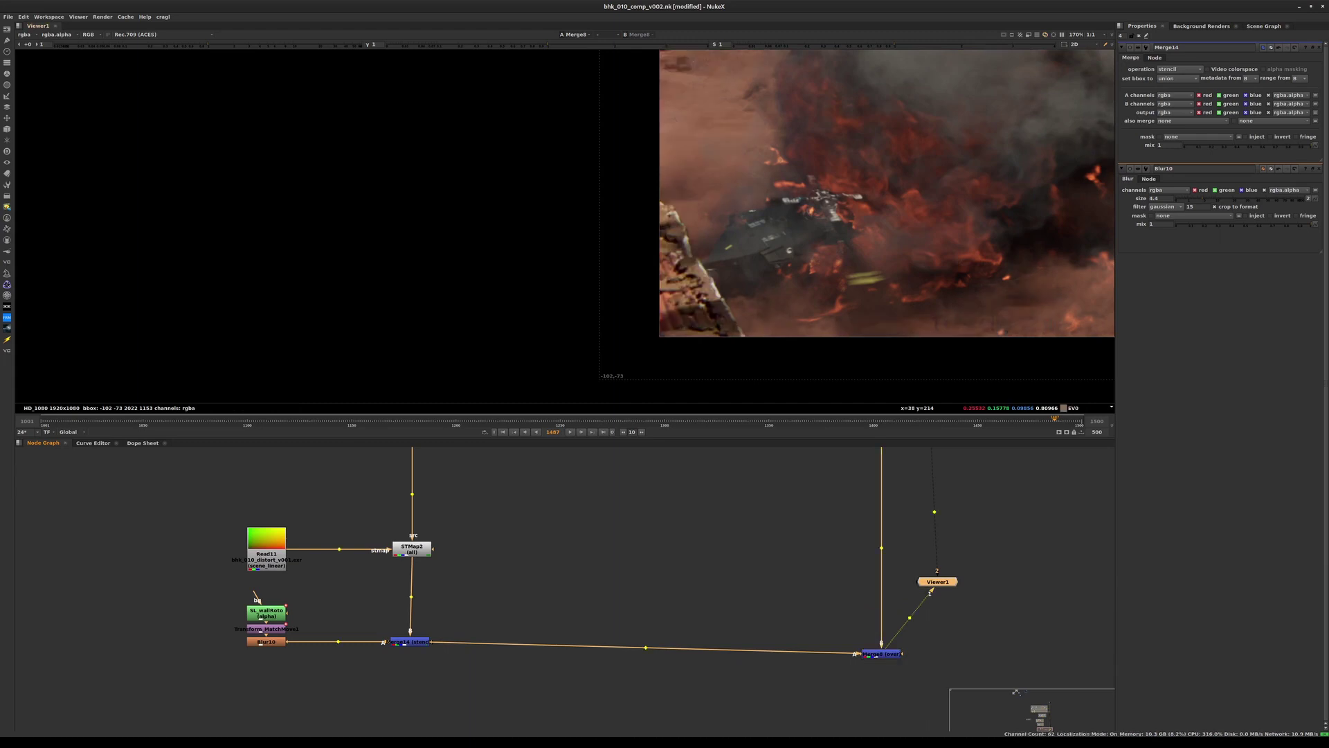
key("ctrl+s")
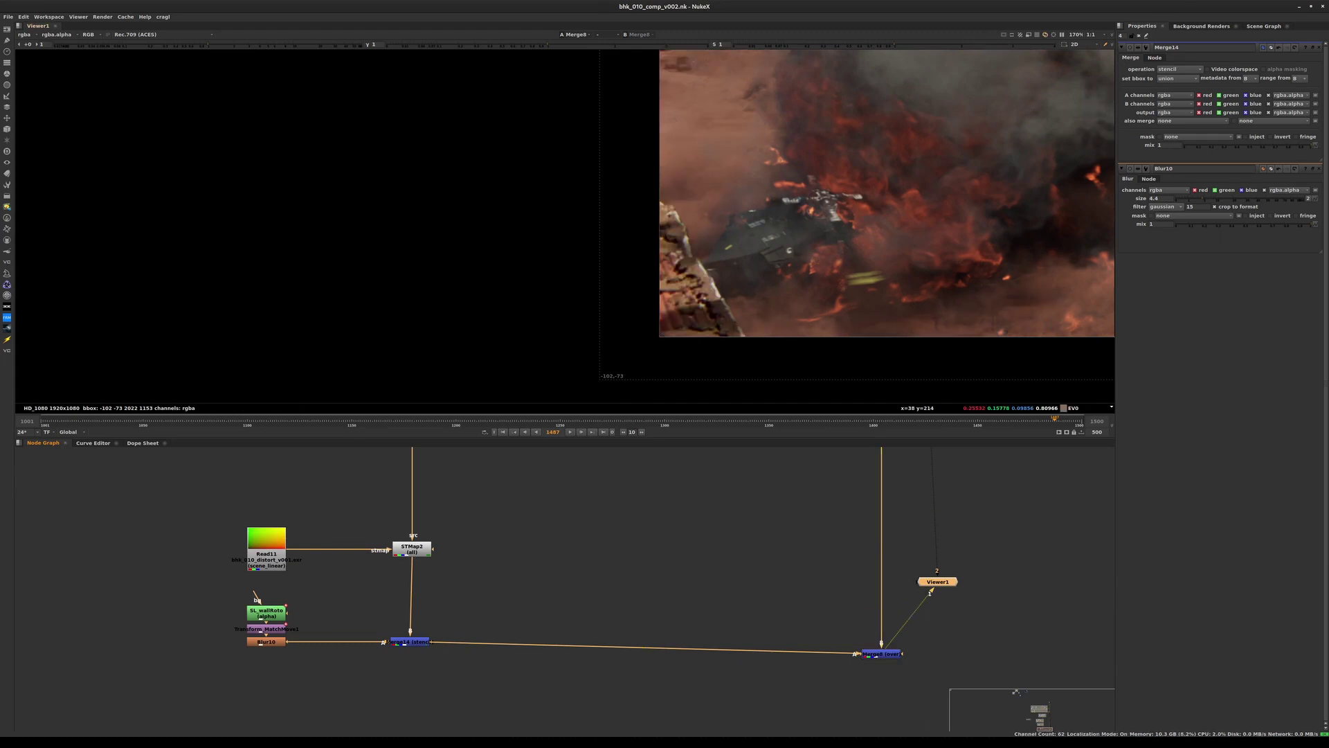
- Adjust the wall roto's Blur size to 3.8 while judging the held-out wall edge in the comp
scroll(603, 239, "up", 3)
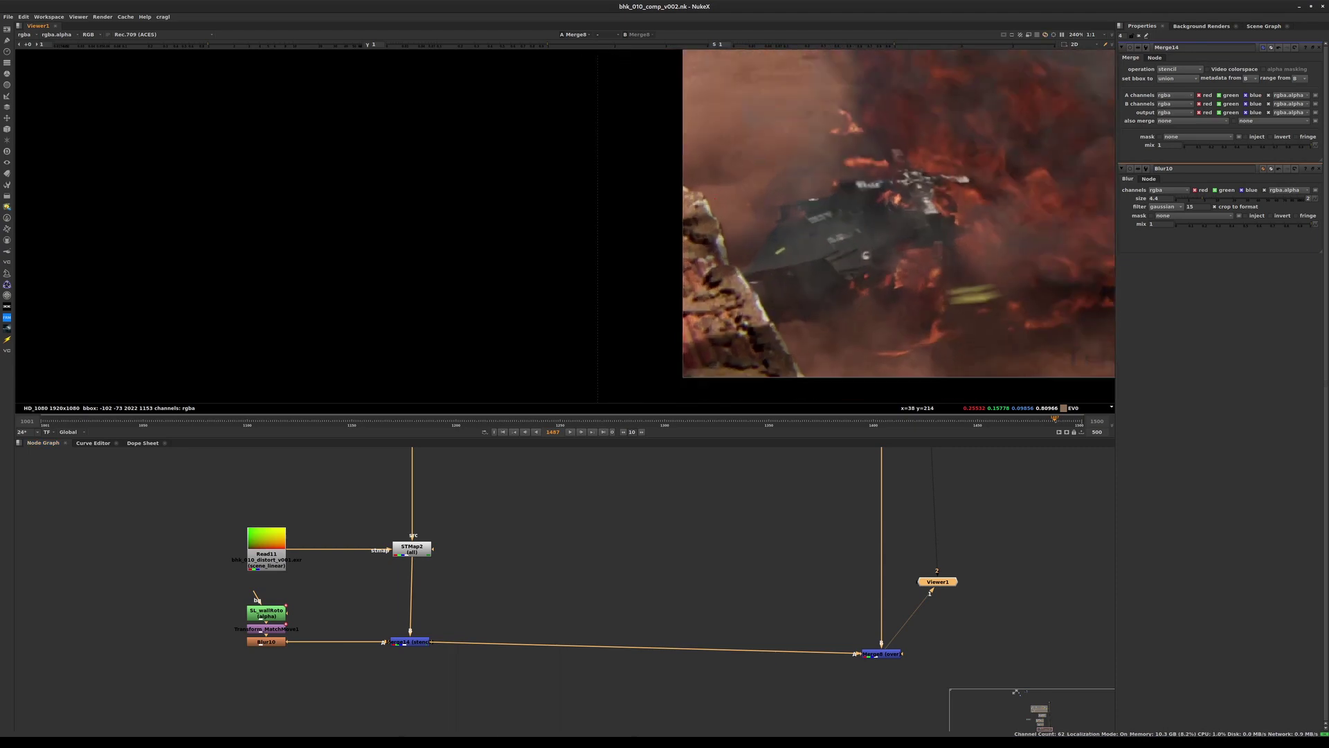
double_click(267, 641)
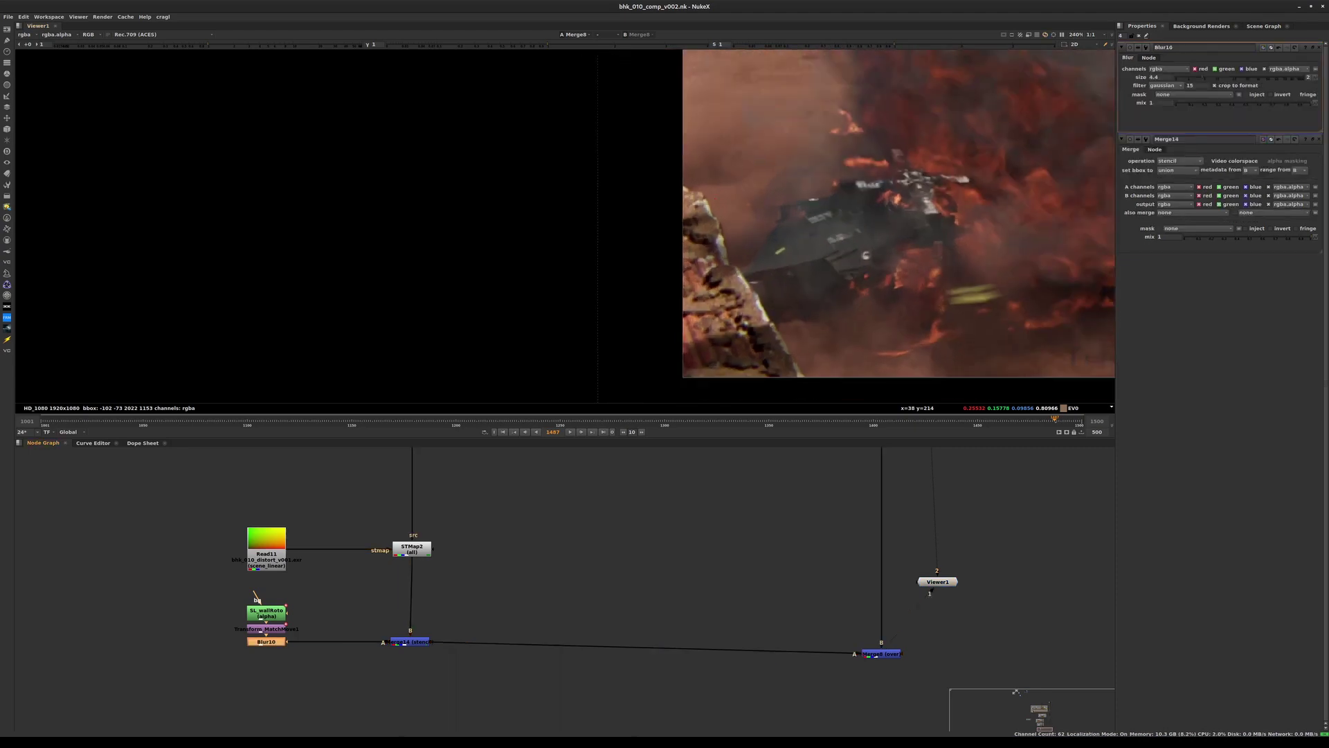
key("Down")
key("Down")
key("Down")
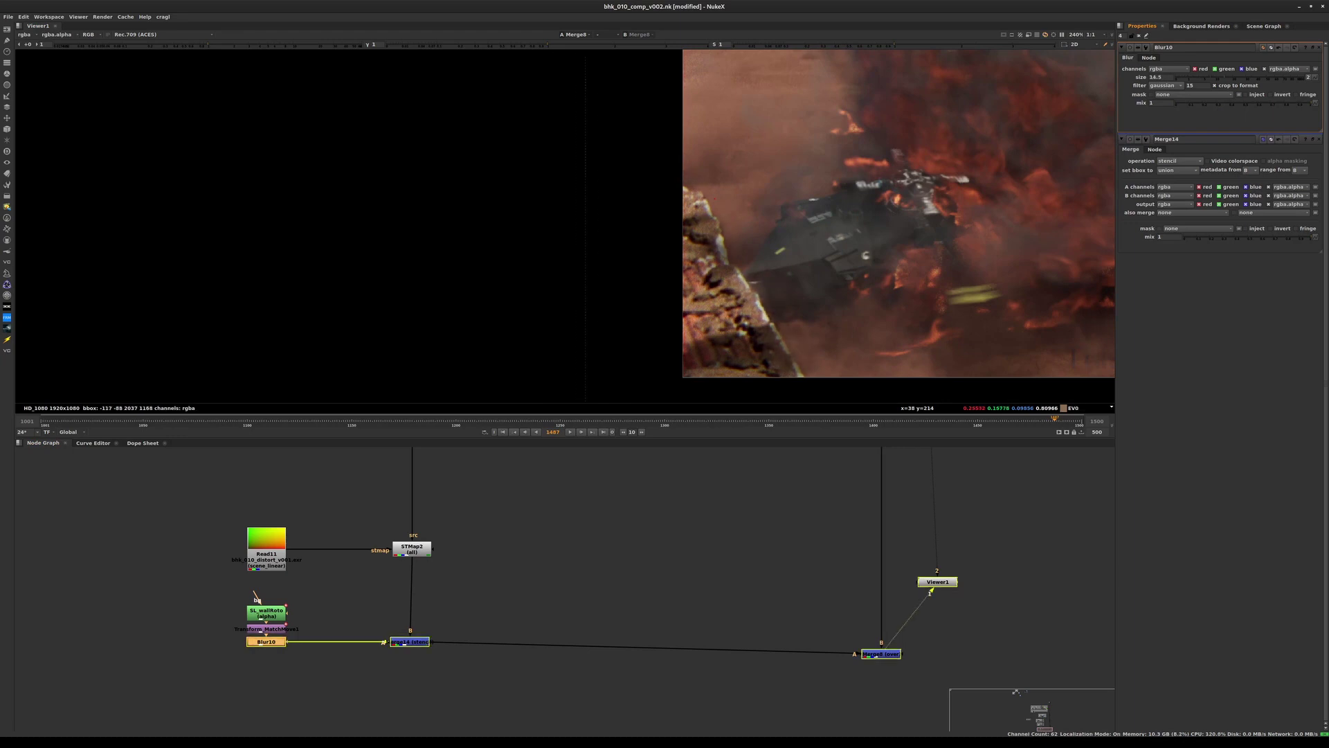
mouse_move(1192, 78)
left_mouse_down()
mouse_move(1214, 77)
mouse_move(1201, 77)
left_mouse_up()
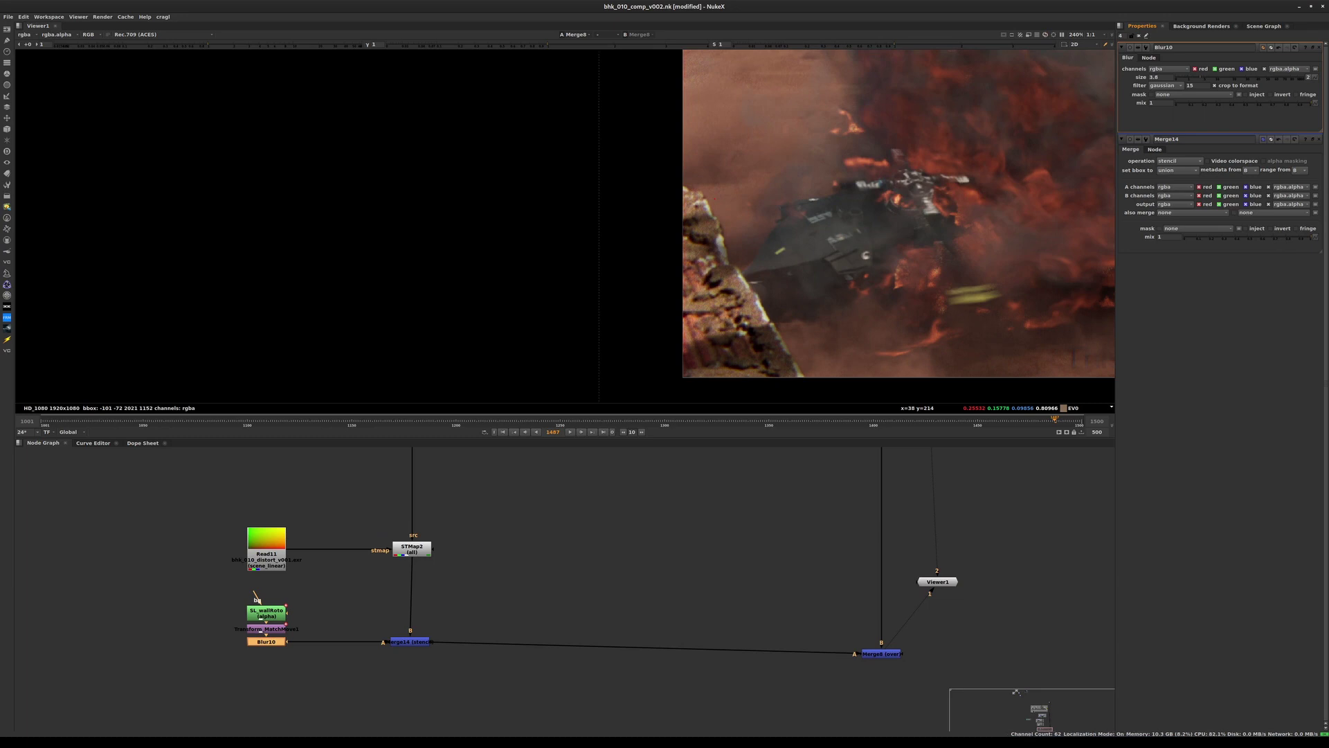
- Select the SL_wallRoto Bezier points along the wall's upper edge and nudge them slightly to refine the holdout
scroll(758, 219, "up", 3)
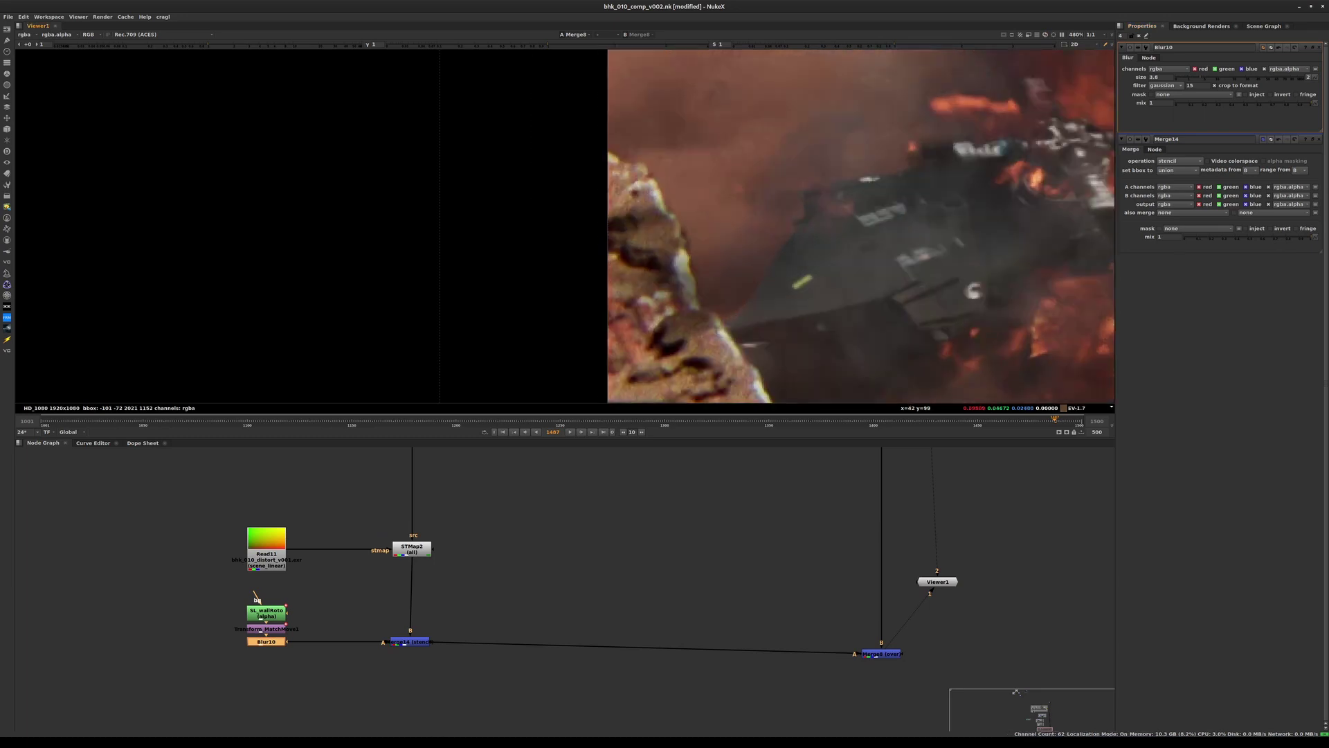
double_click(266, 613)
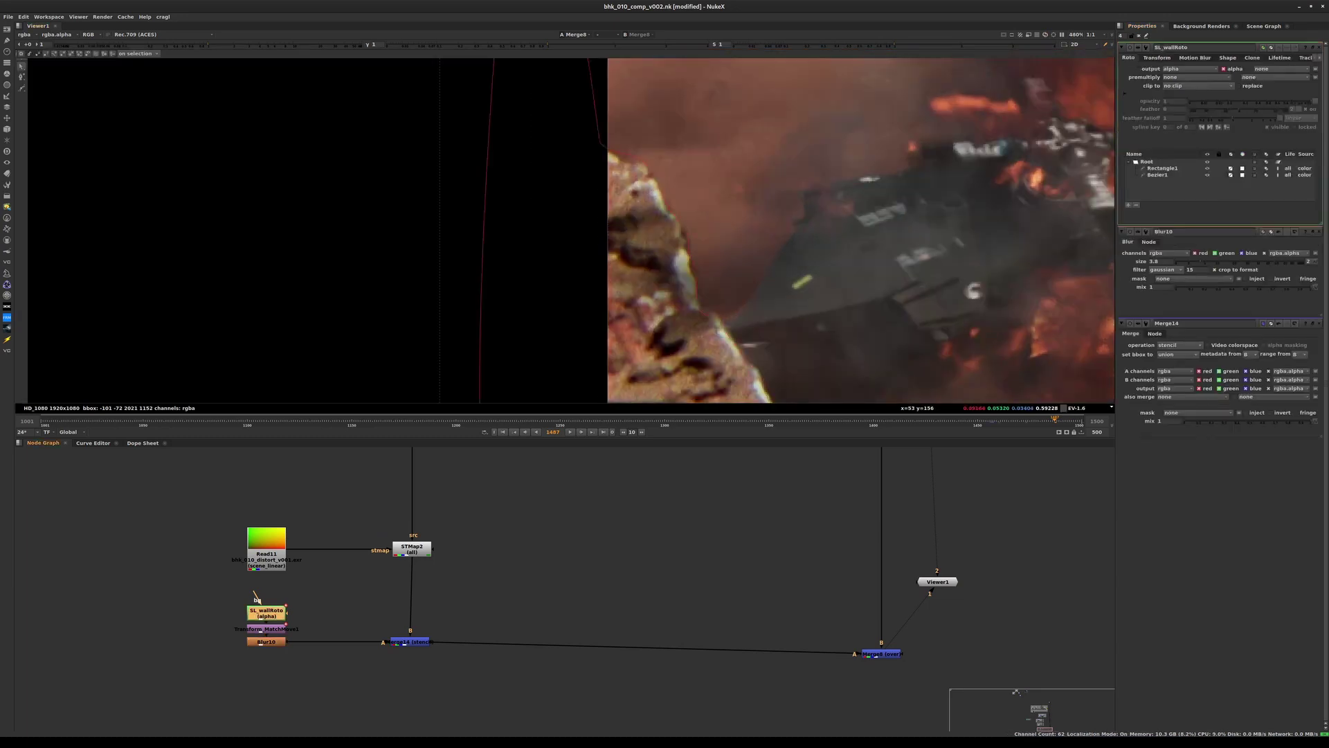
scroll(702, 270, "up", 2)
left_click(681, 229)
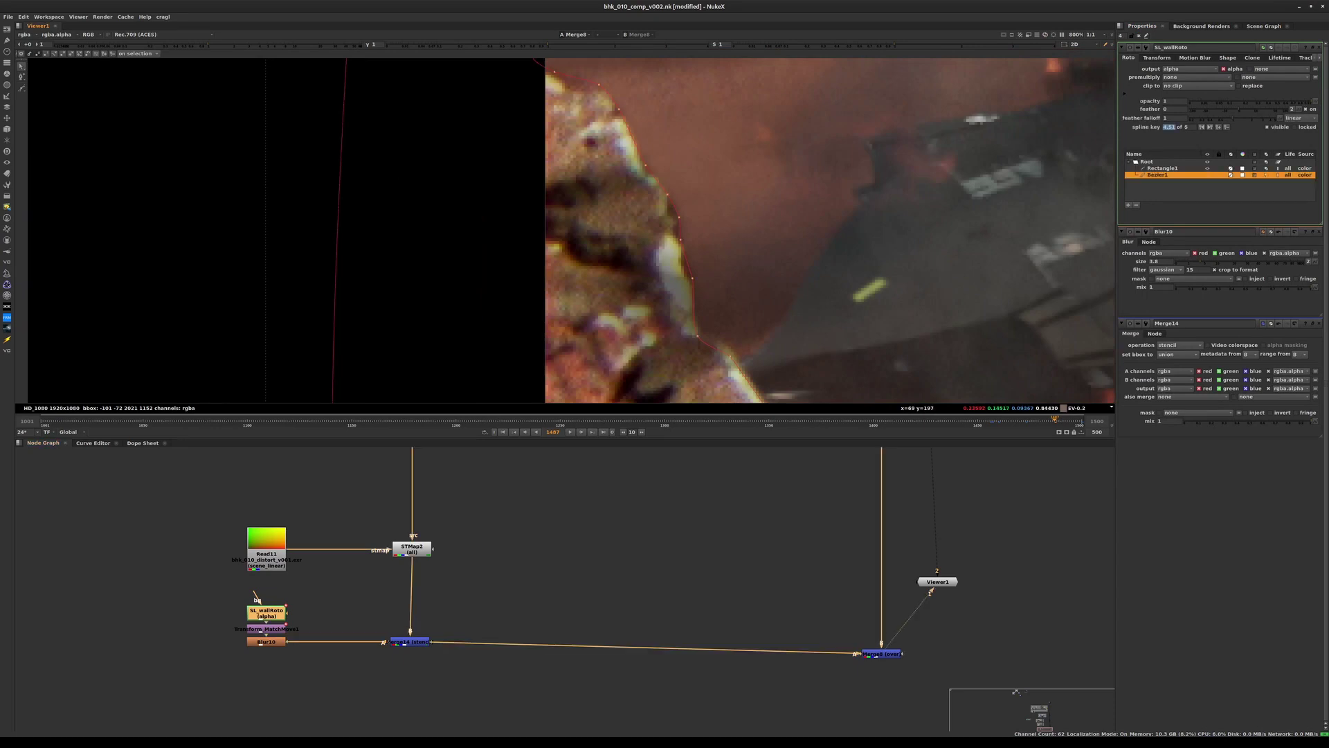
left_click_drag(736, 155, 620, 306)
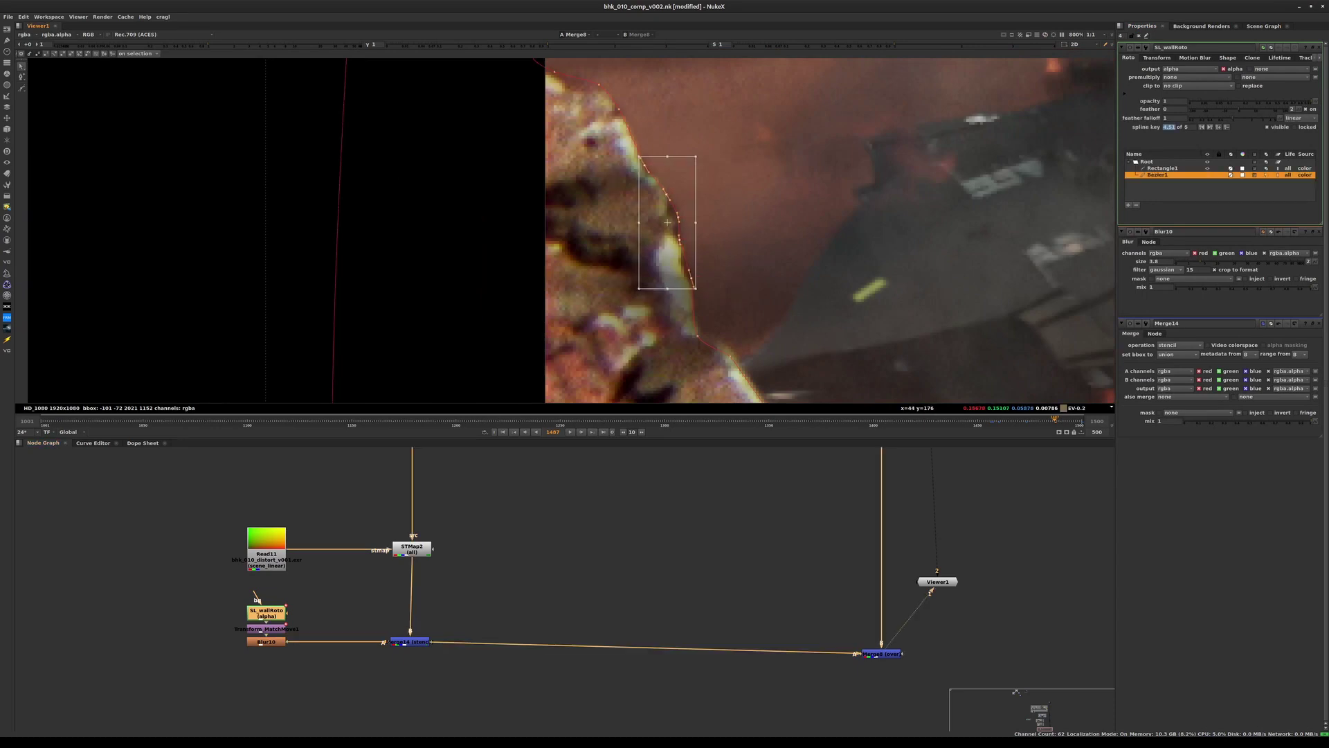
left_click_drag(667, 223, 668, 222)
left_click(664, 143)
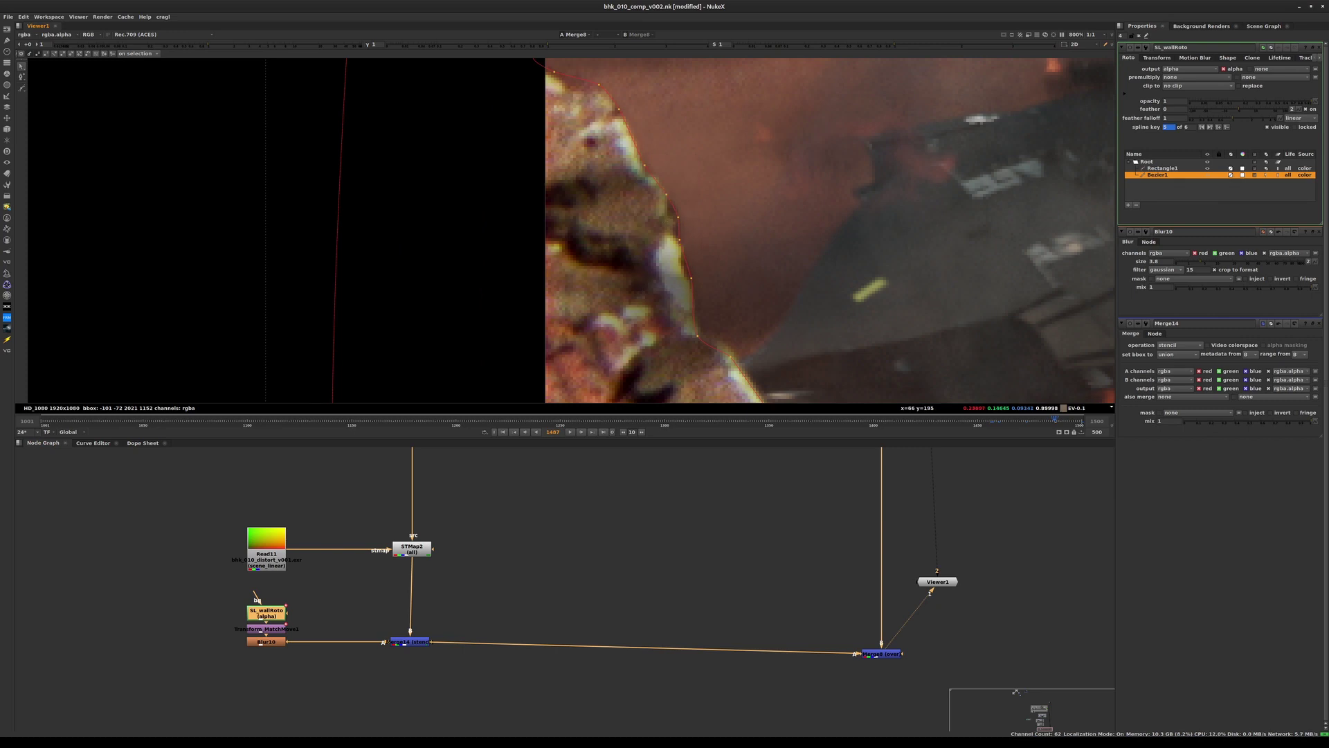
- Examine the rest of the SL_wallRoto shape along the wall's edge against the helicopter and smoke
middle_click_drag(663, 142, 700, 182)
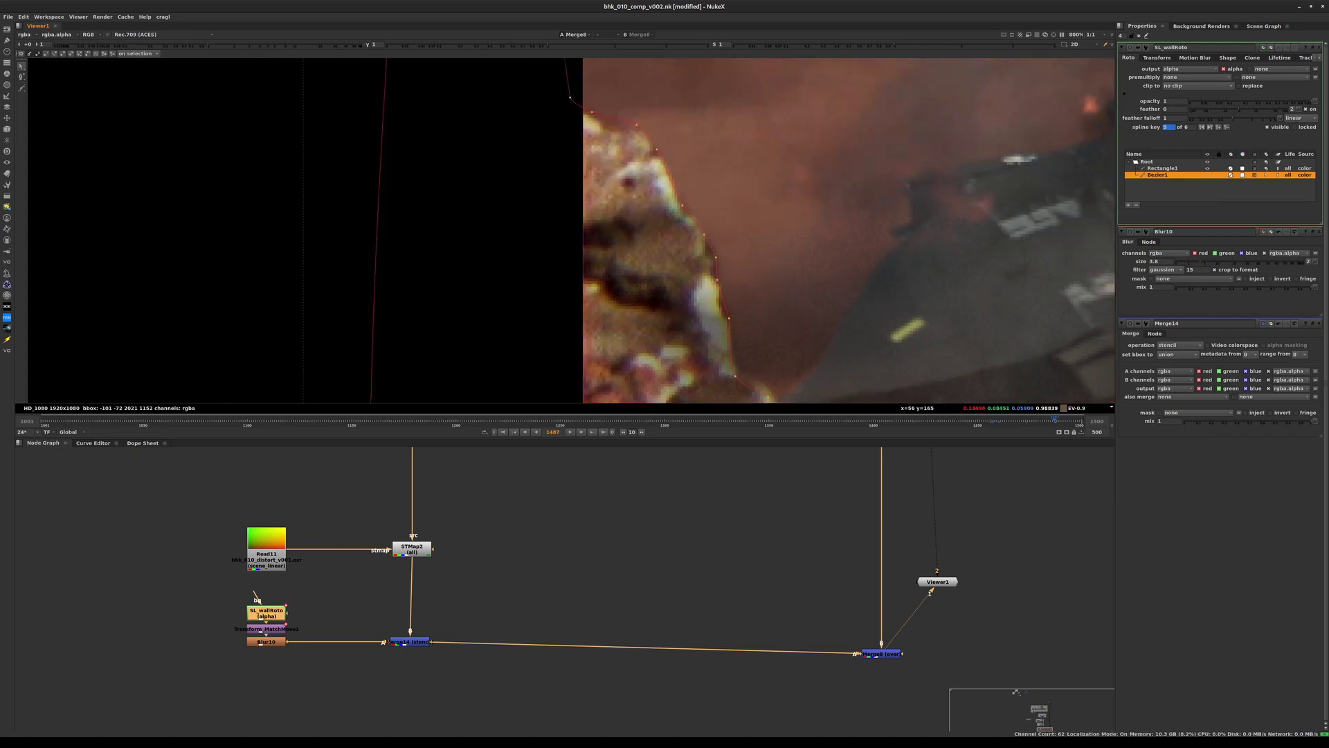
scroll(739, 293, "down", 3)
middle_click_drag(746, 348, 667, 229)
left_click(667, 229)
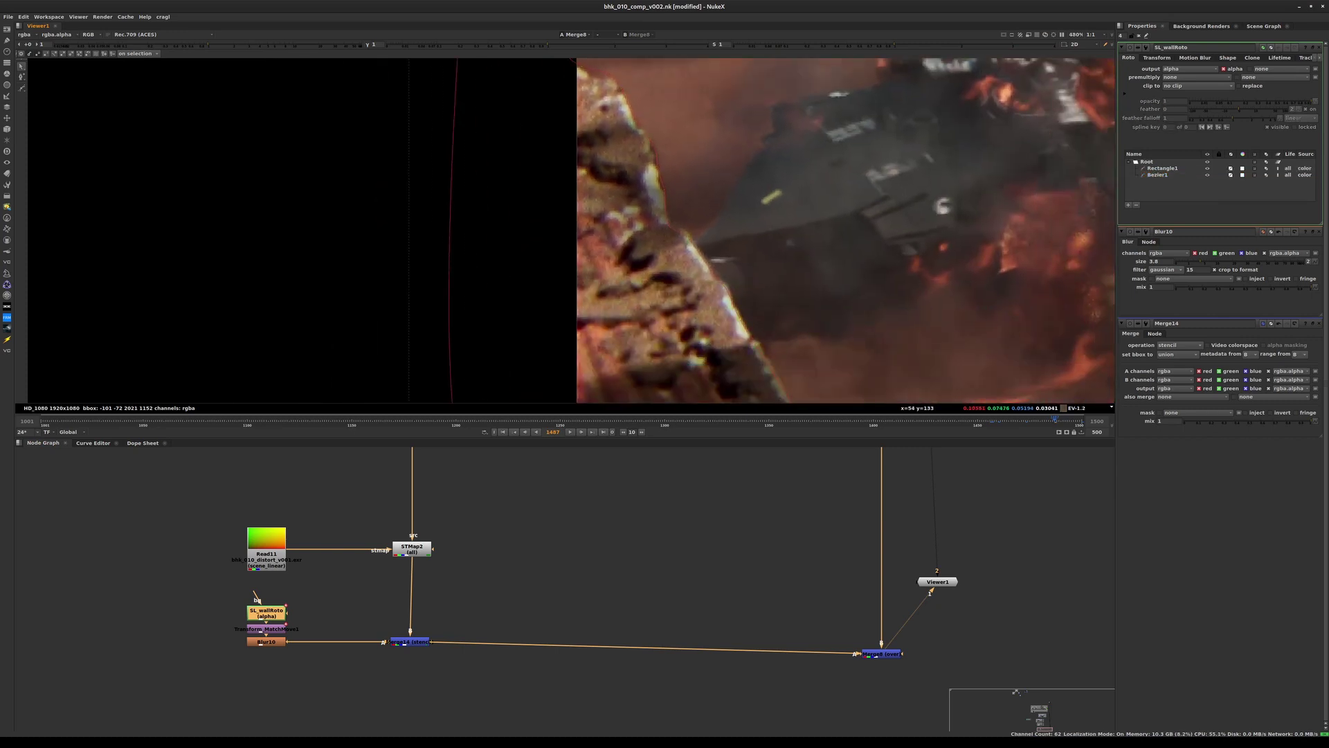
left_click(668, 223)
left_click(669, 221)
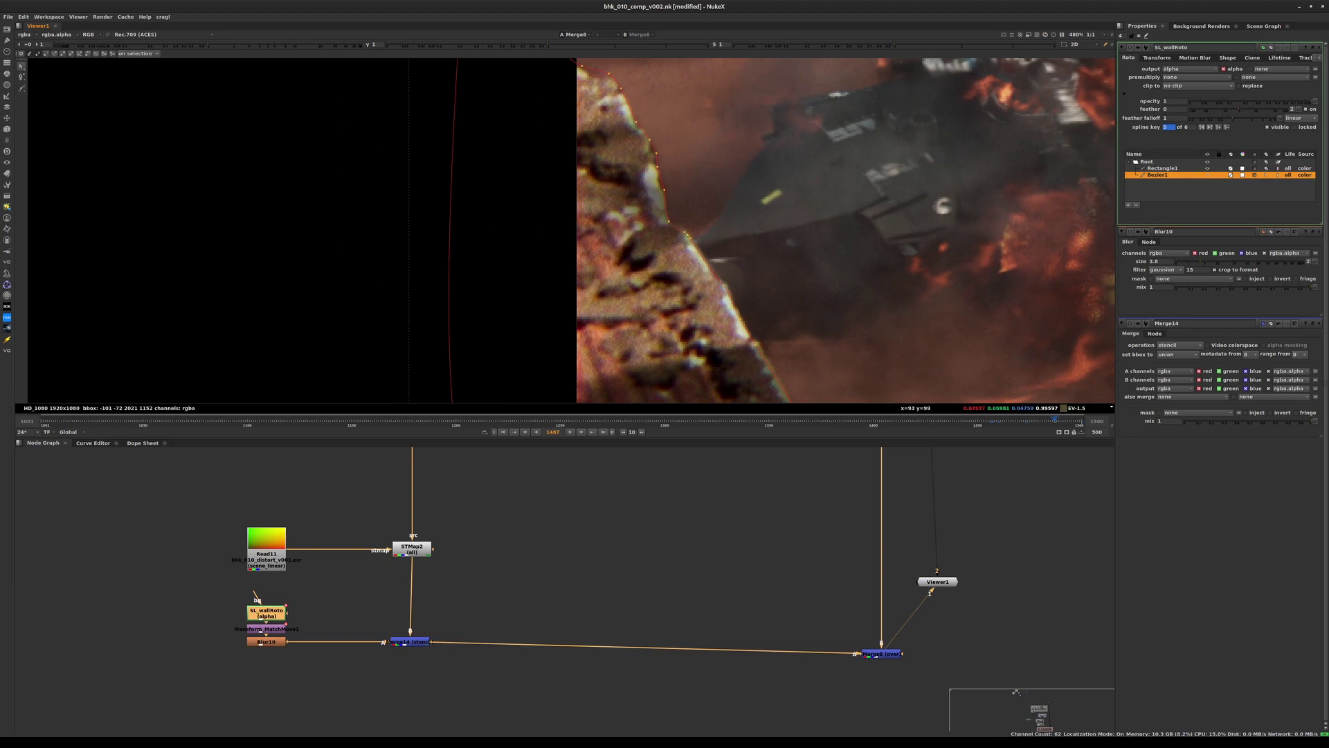
scroll(724, 285, "down", 2)
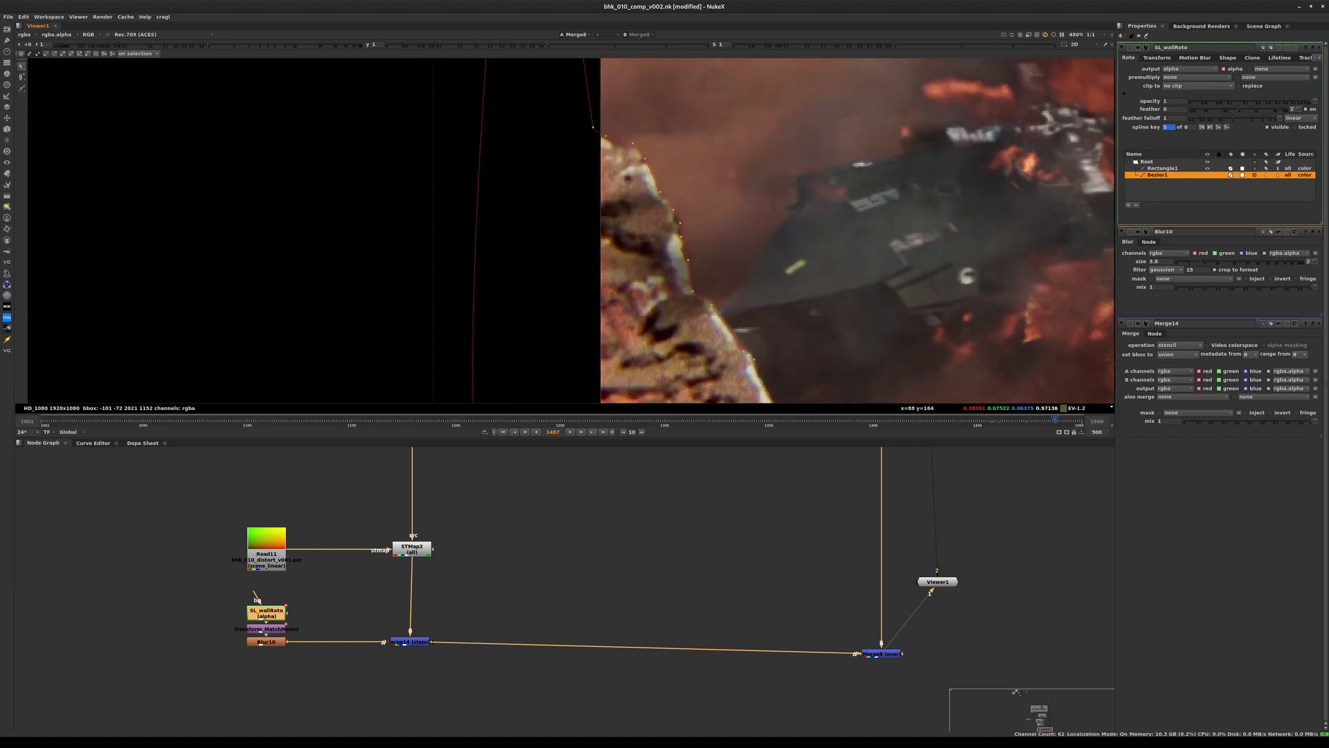
middle_click_drag(679, 157, 743, 250)
scroll(744, 255, "down", 2)
scroll(831, 280, "down", 2)
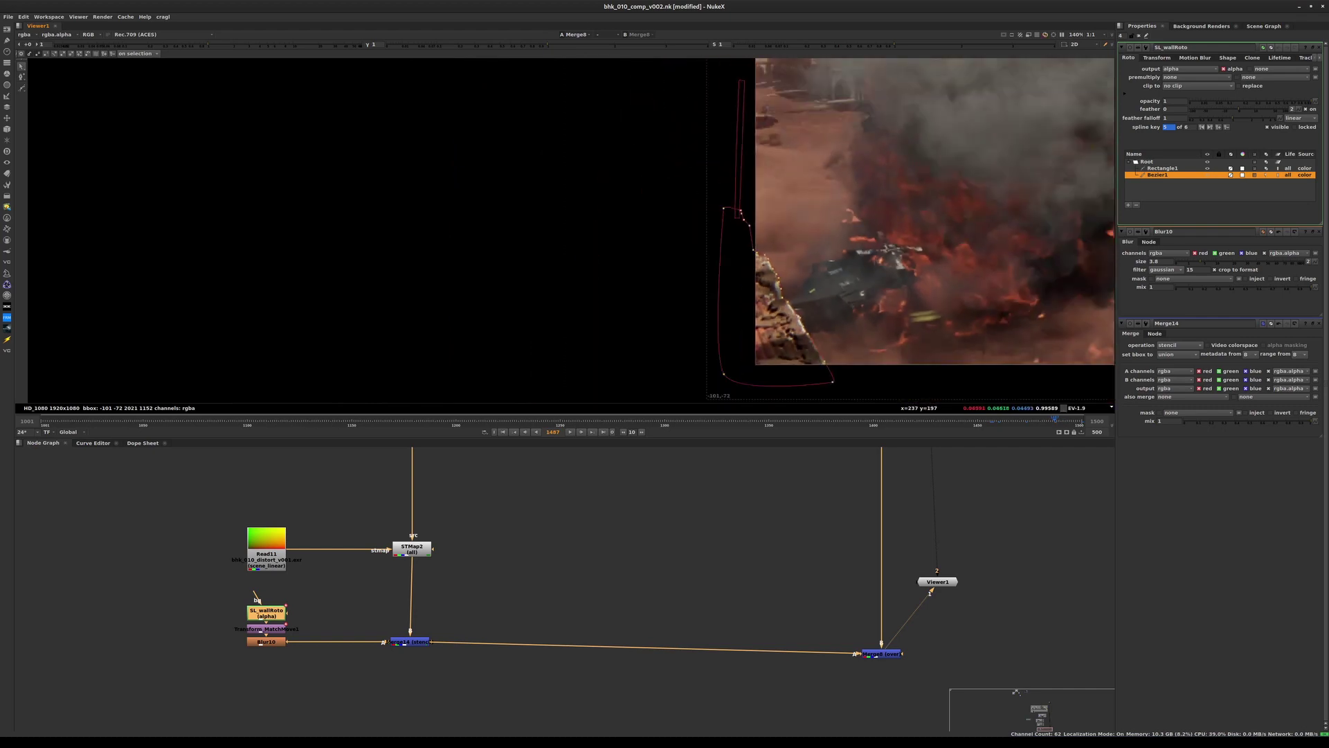
- Close all open node properties and save the script
left_click(1138, 35)
middle_click_drag(904, 213, 667, 192)
key("ctrl+s")
scroll(736, 248, "down", 3)
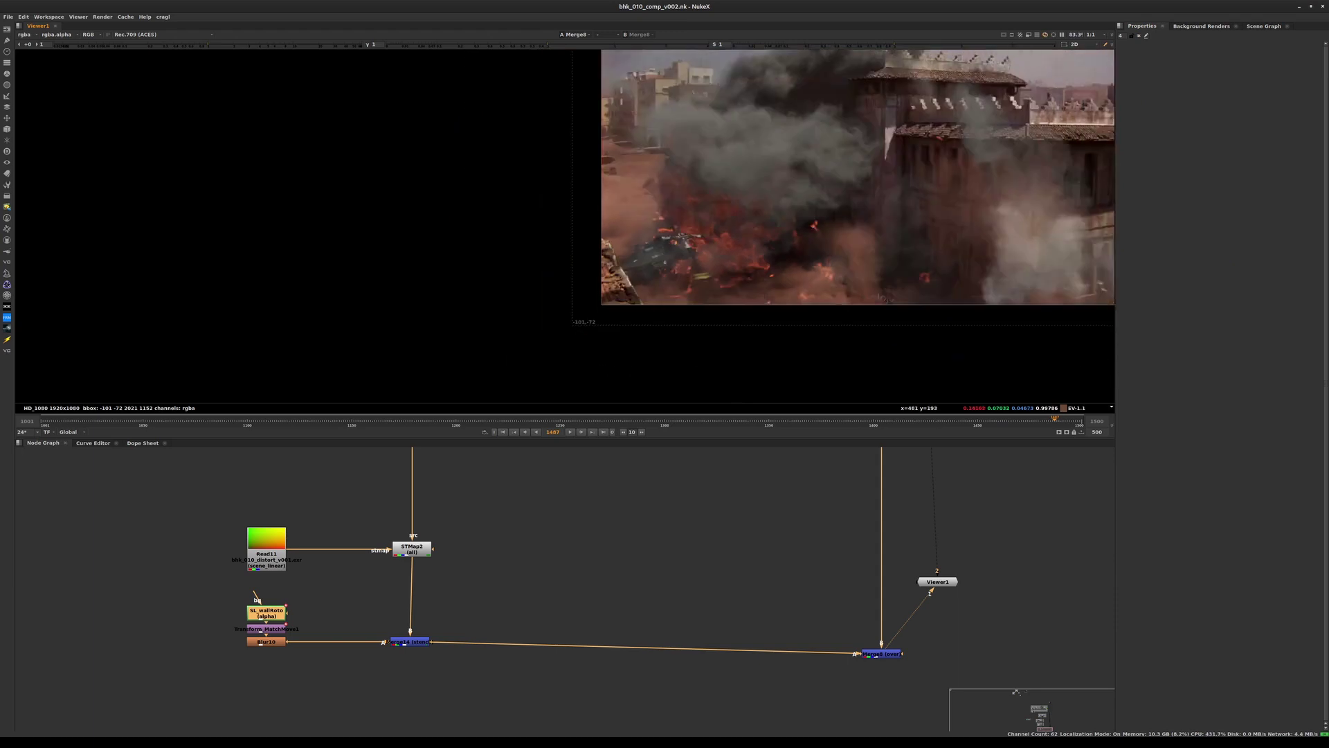
- Raise the final CG-over-plate merge level with the stencil merge in the node graph
middle_click_drag(740, 250, 647, 314)
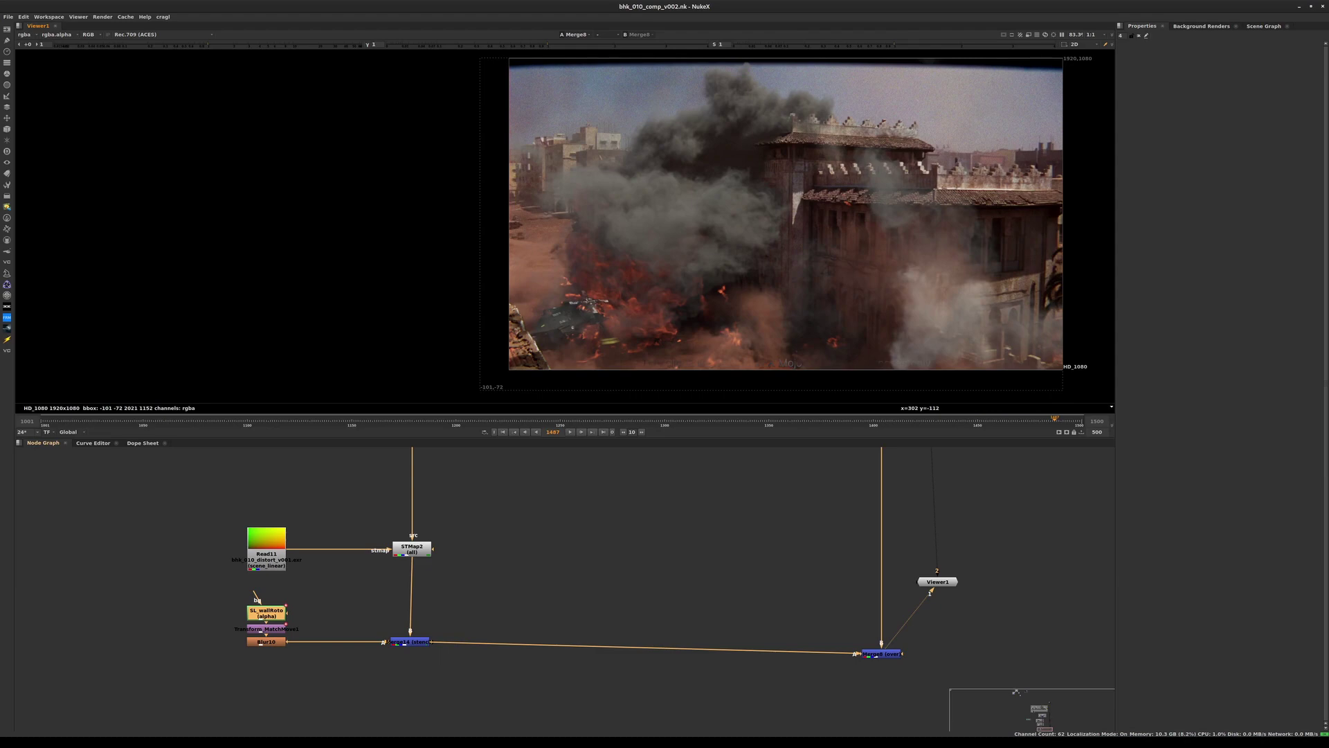
left_click_drag(881, 653, 881, 644)
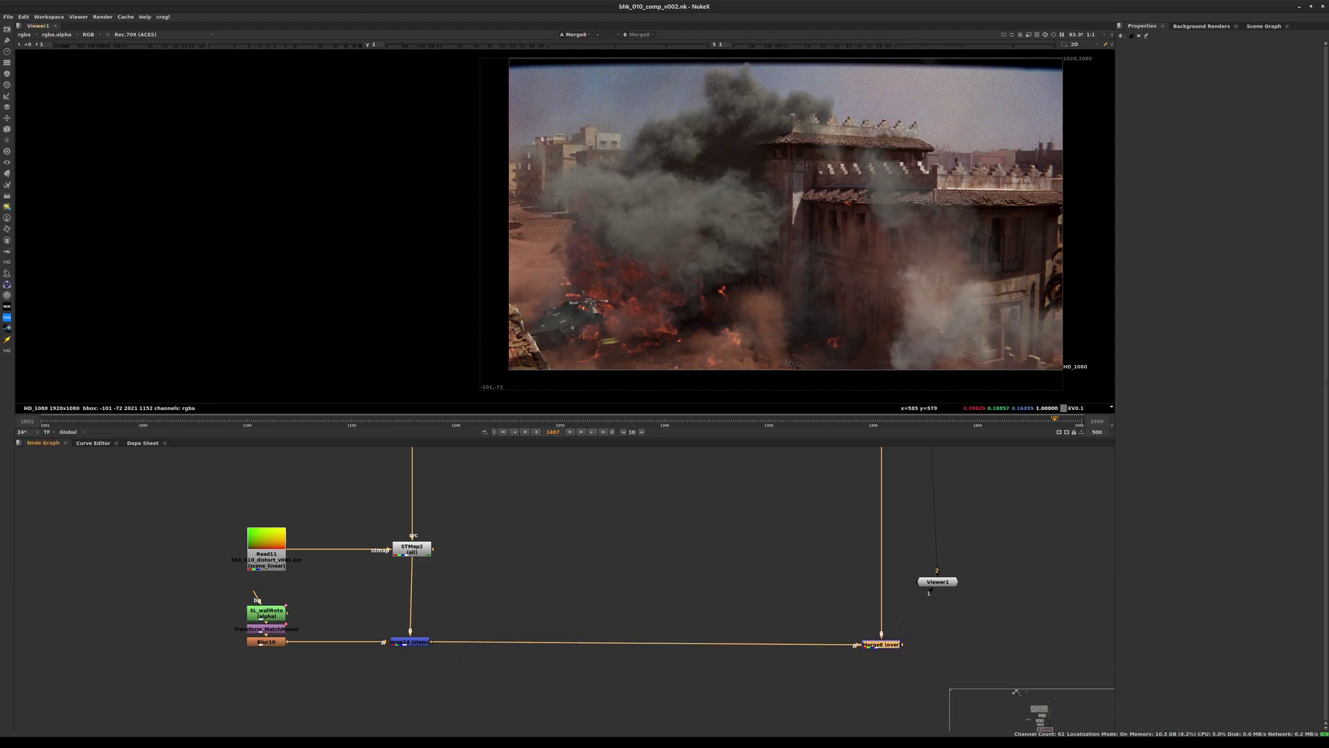
- Examine how the CG smoke meets the building's rooftop battlements and the sky in the final comp
scroll(678, 204, "up", 3)
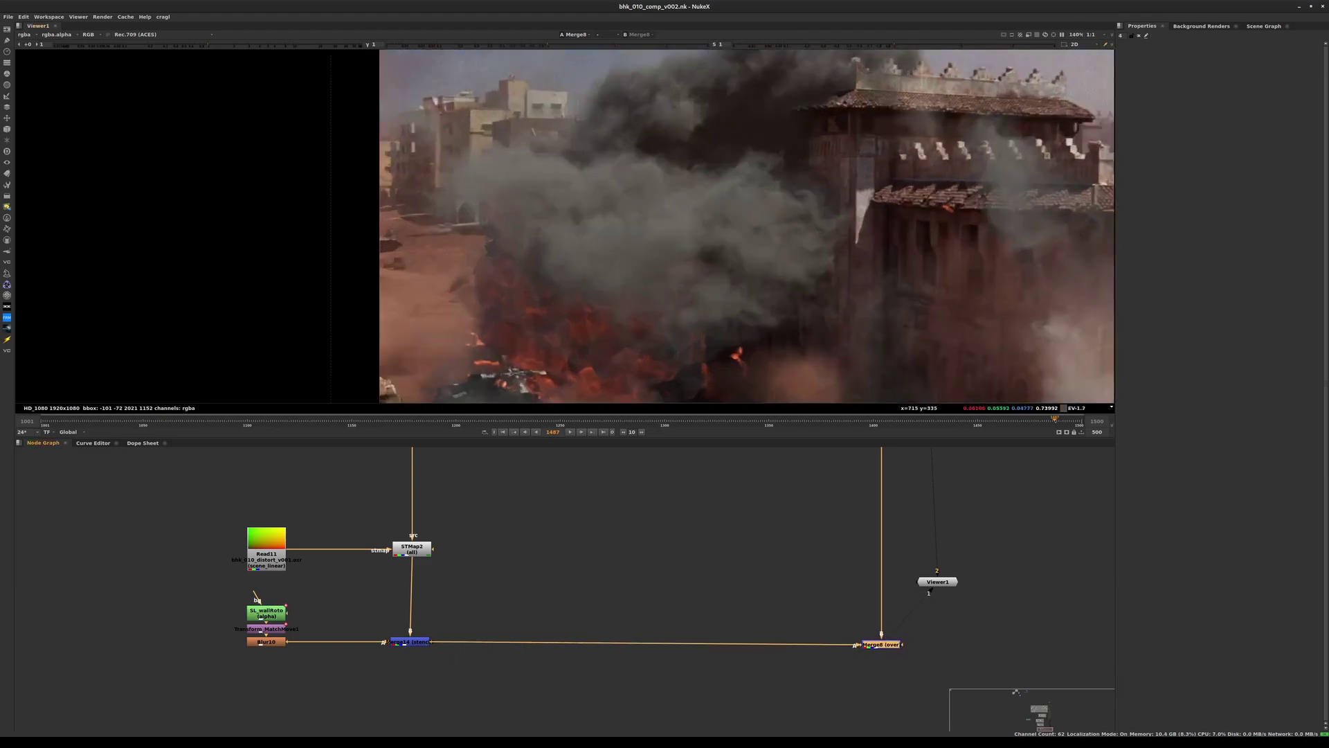
scroll(810, 298, "down", 1)
middle_click_drag(961, 121, 824, 211)
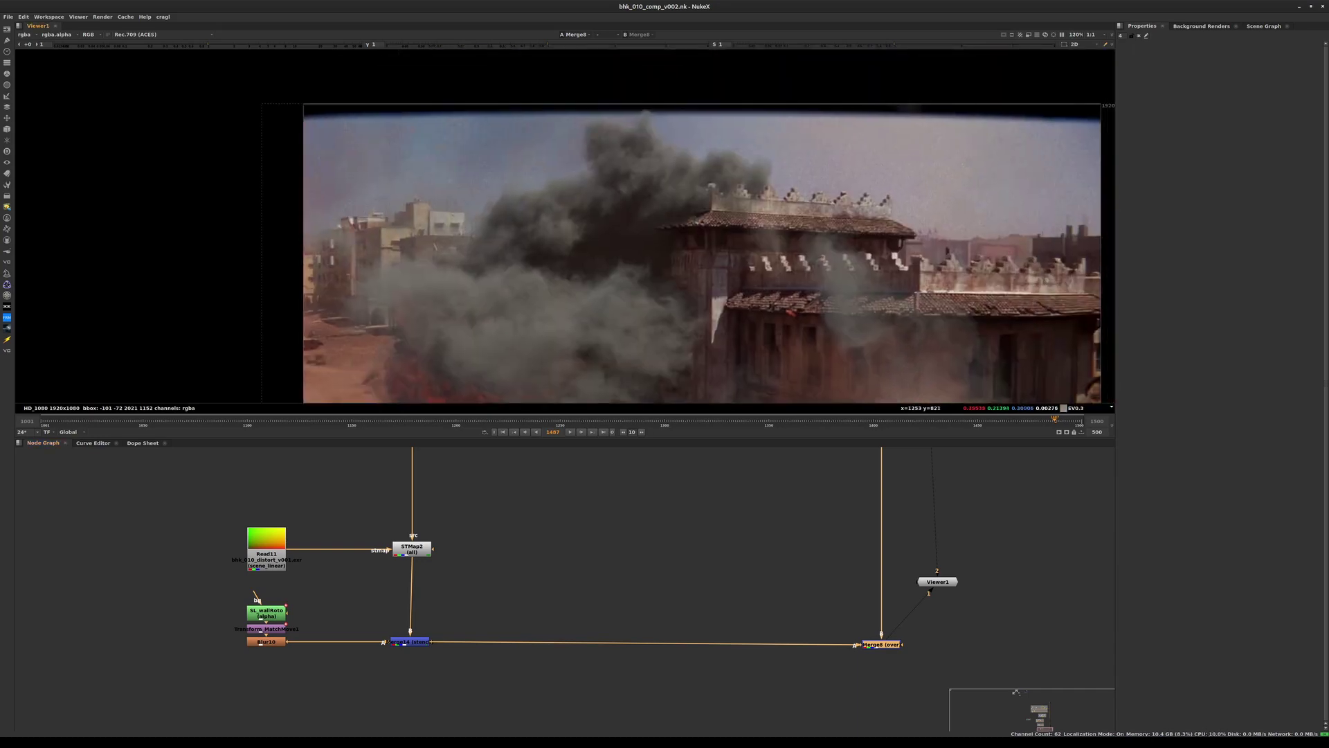
scroll(853, 164, "up", 1)
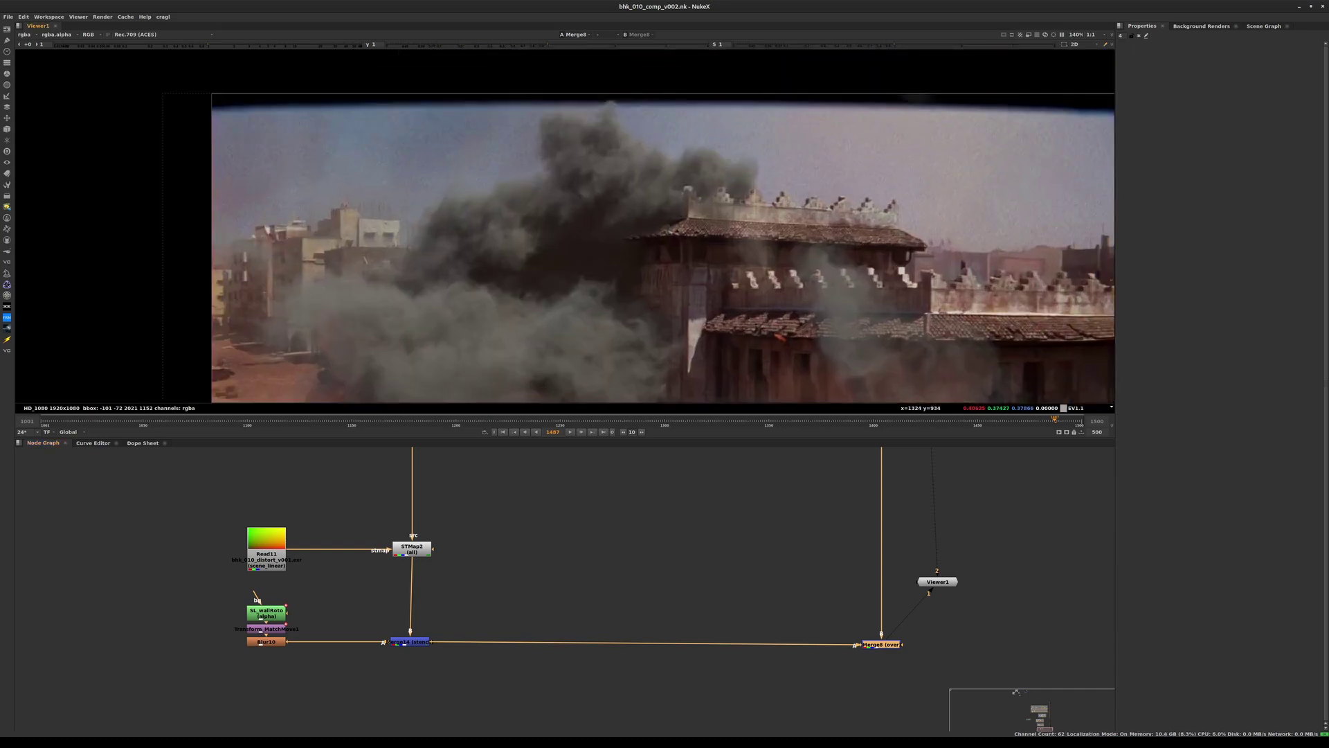
scroll(785, 228, "up", 5)
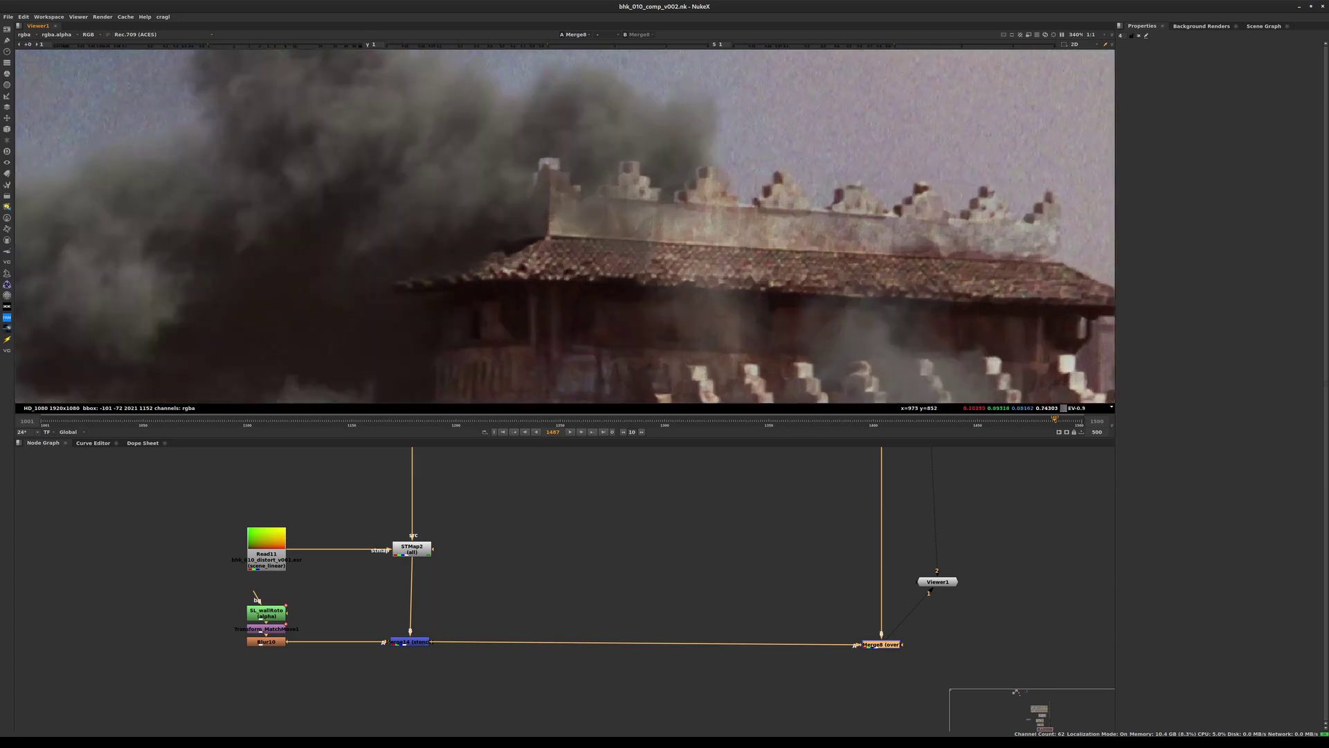
scroll(485, 59, "up", 3)
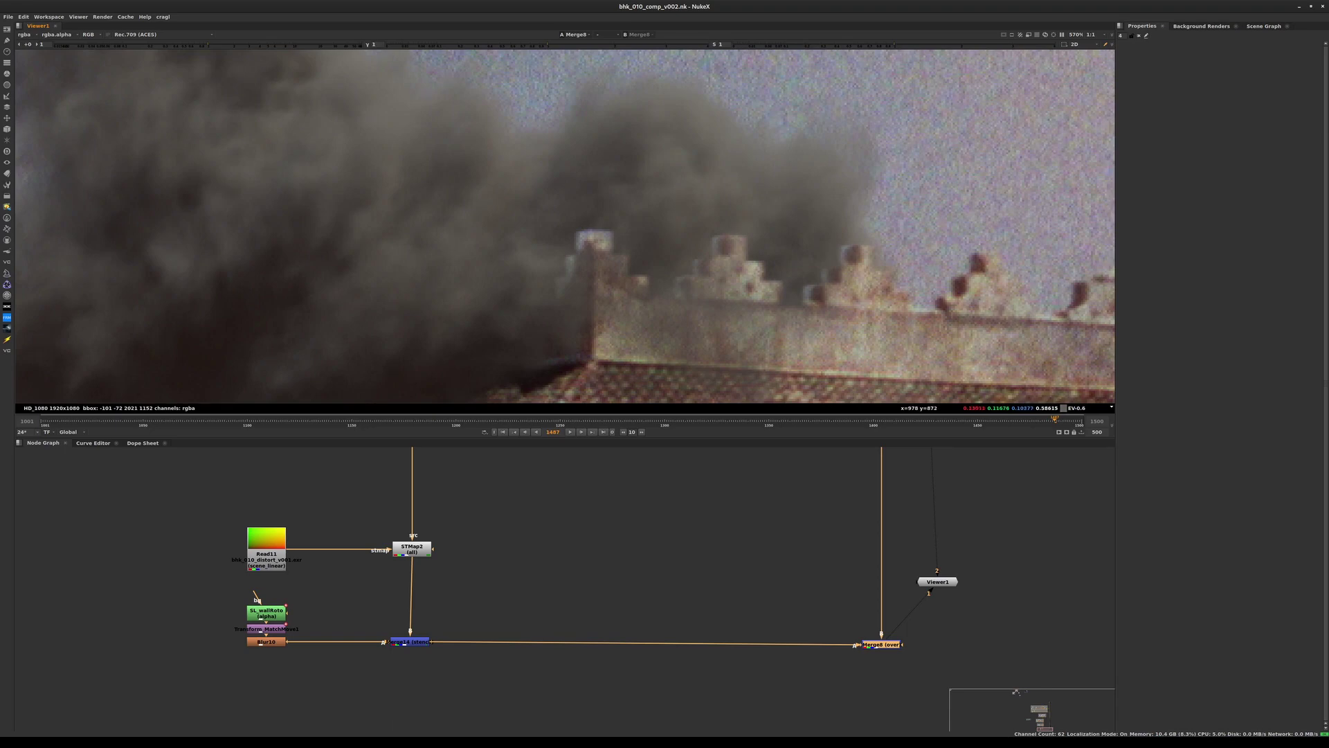
scroll(630, 263, "down", 1)
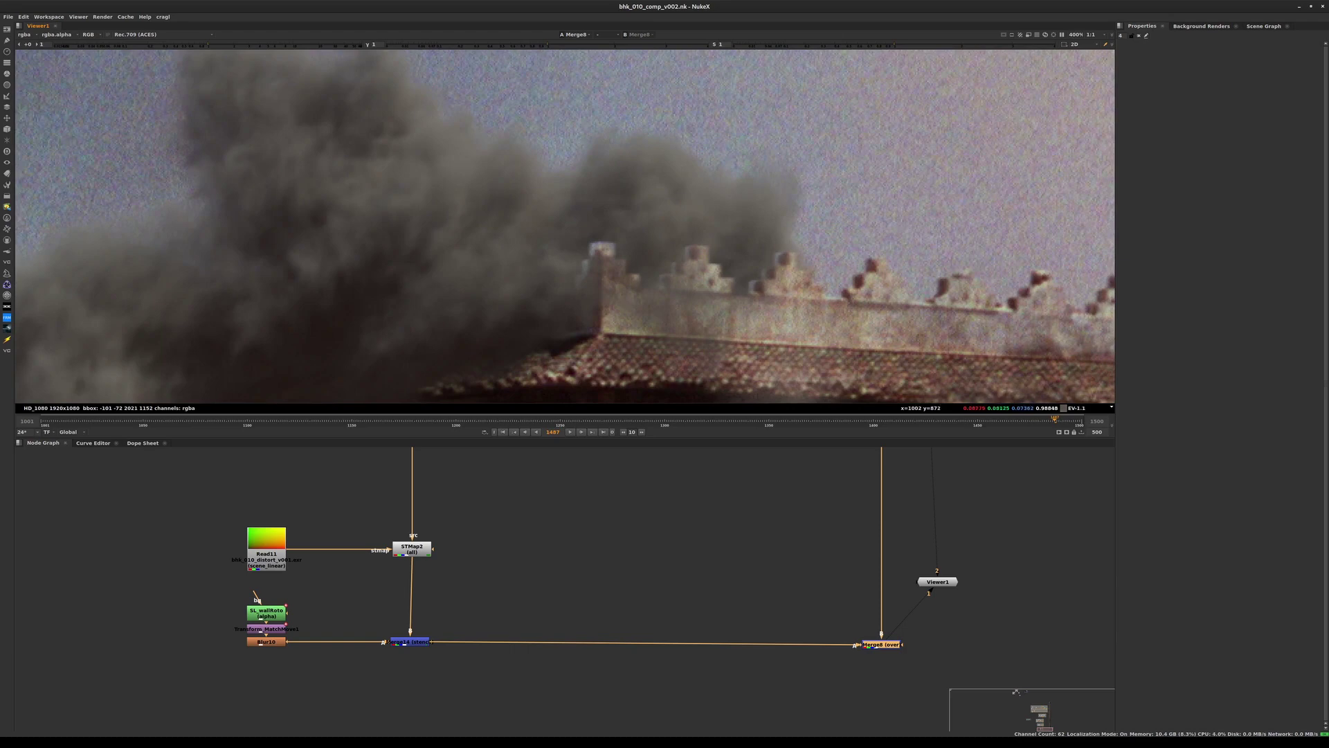
scroll(603, 249, "up", 3)
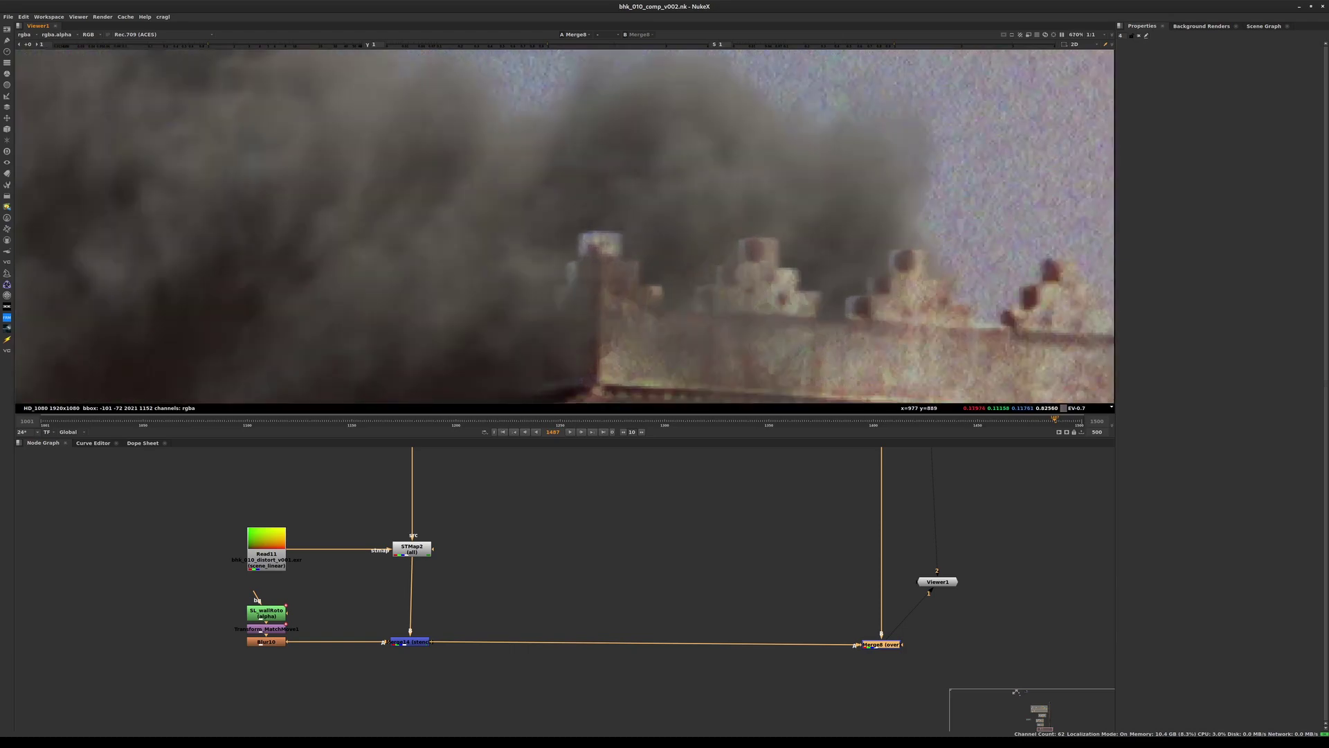